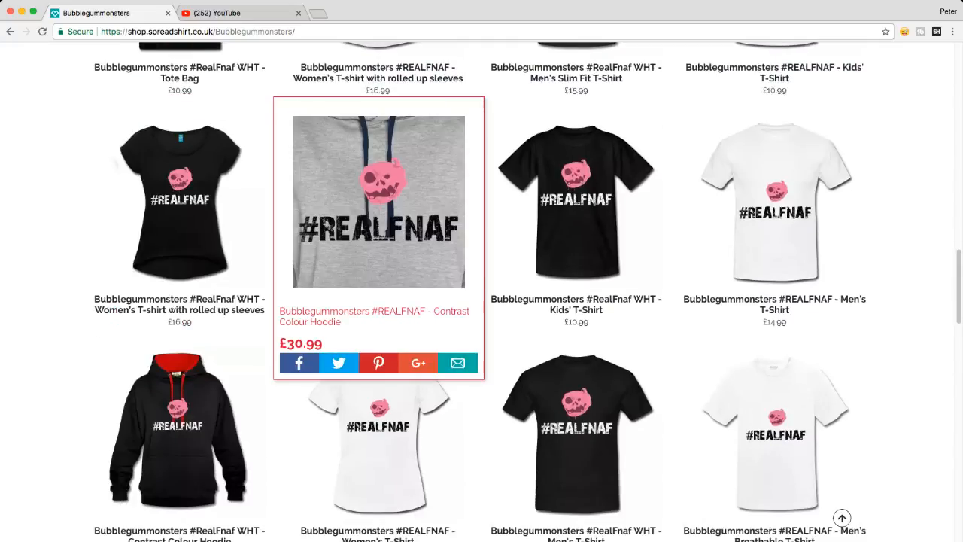
Browse the #REALFNAF clothing, bags and accessories in the Bubblegummonsters Spreadshirt shop
scroll(376, 188, "down", 10)
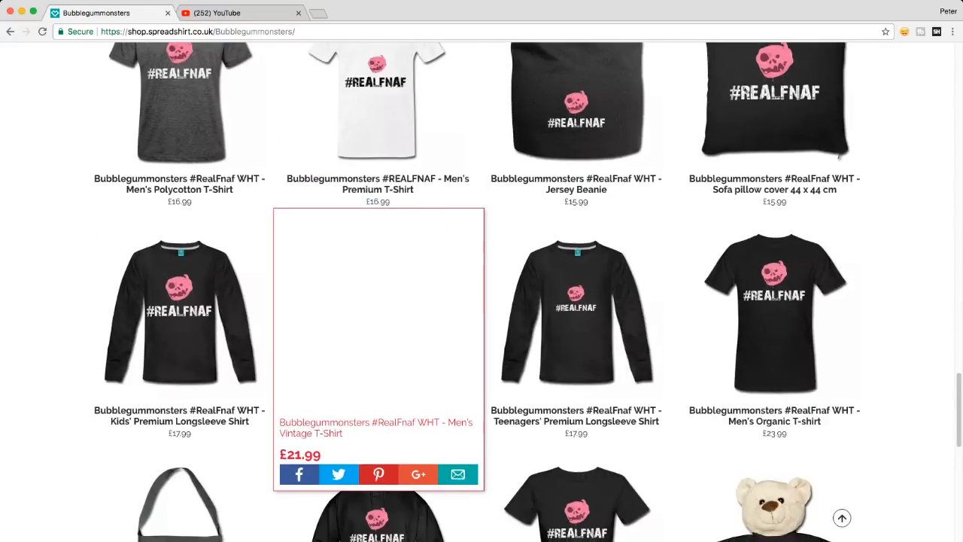
scroll(452, 301, "down", 4)
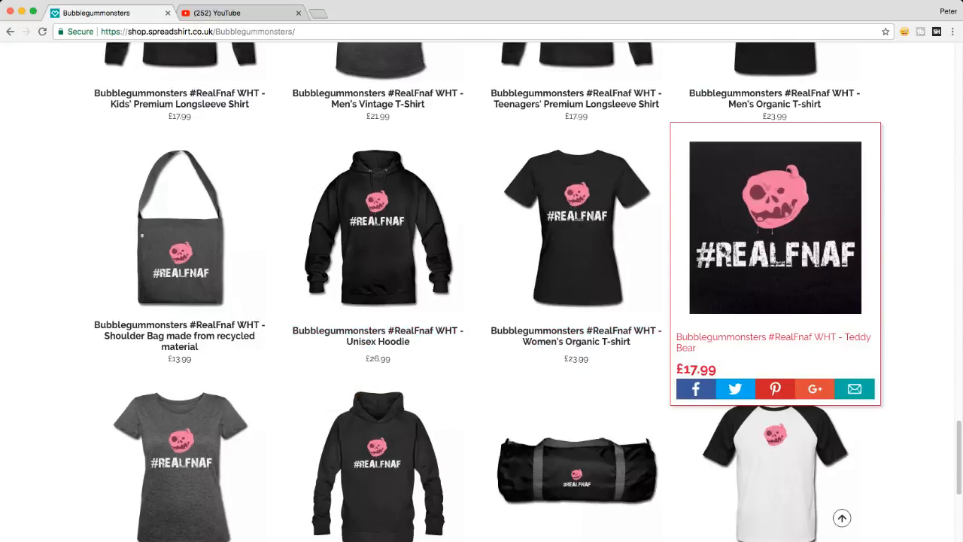
scroll(527, 292, "down", 1)
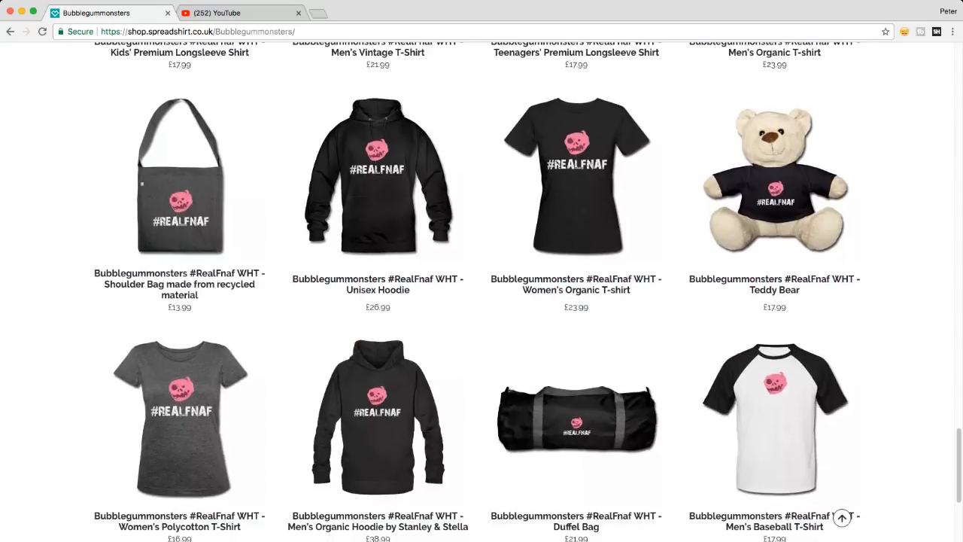
scroll(481, 292, "down", 1)
scroll(482, 292, "up", 1)
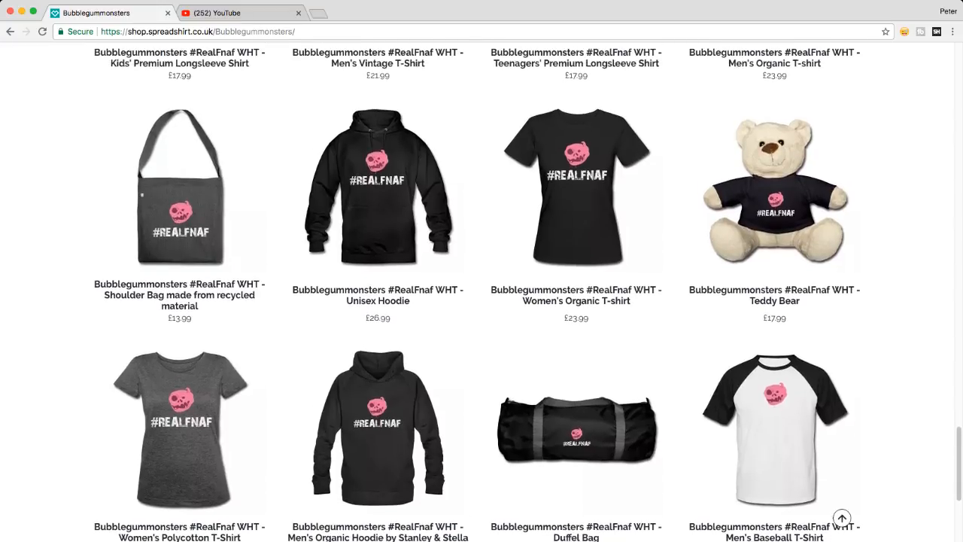
scroll(481, 292, "down", 5)
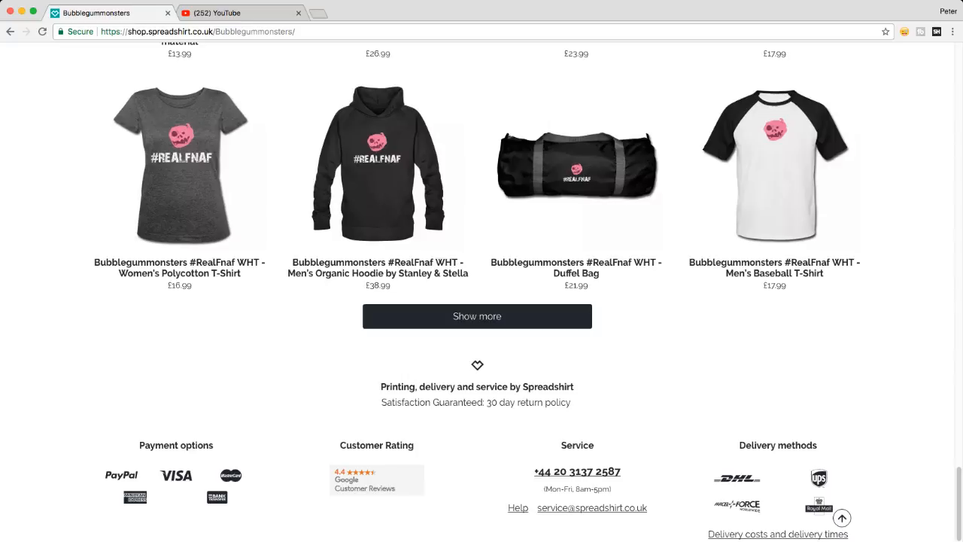
scroll(481, 292, "up", 12)
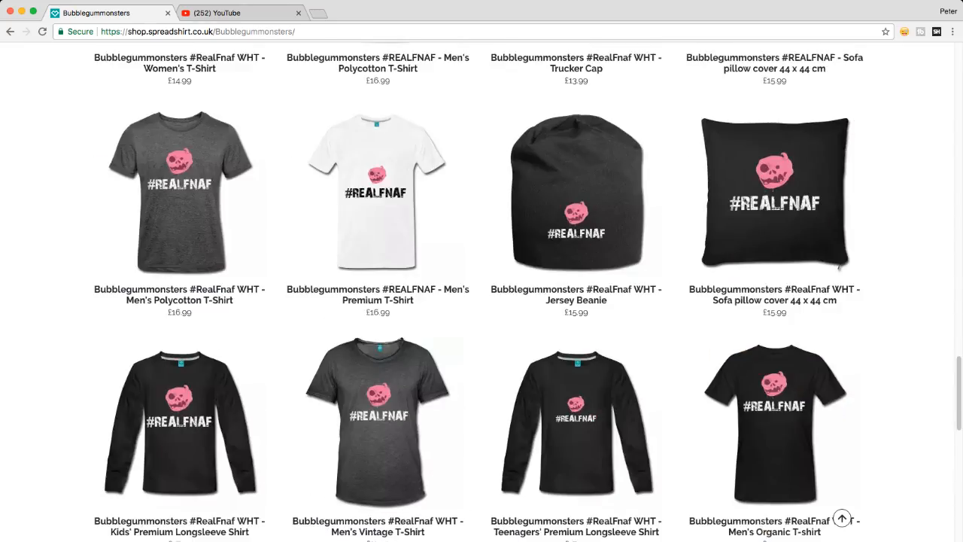
scroll(481, 291, "up", 10)
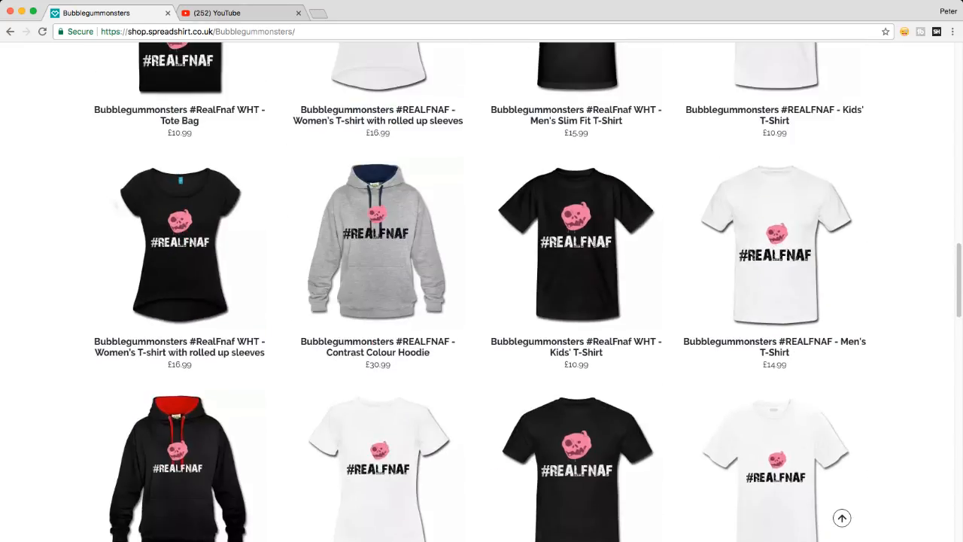
scroll(481, 292, "up", 10)
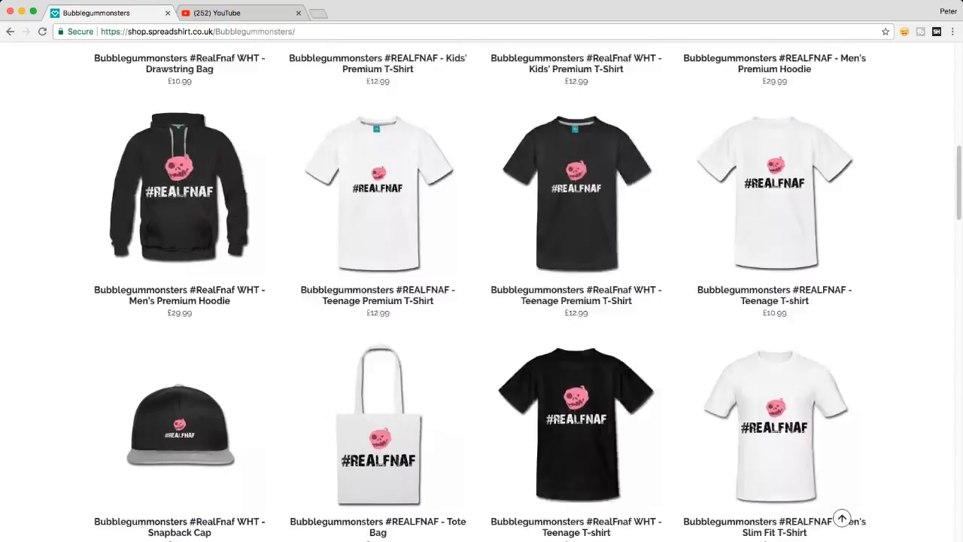
scroll(481, 292, "up", 4)
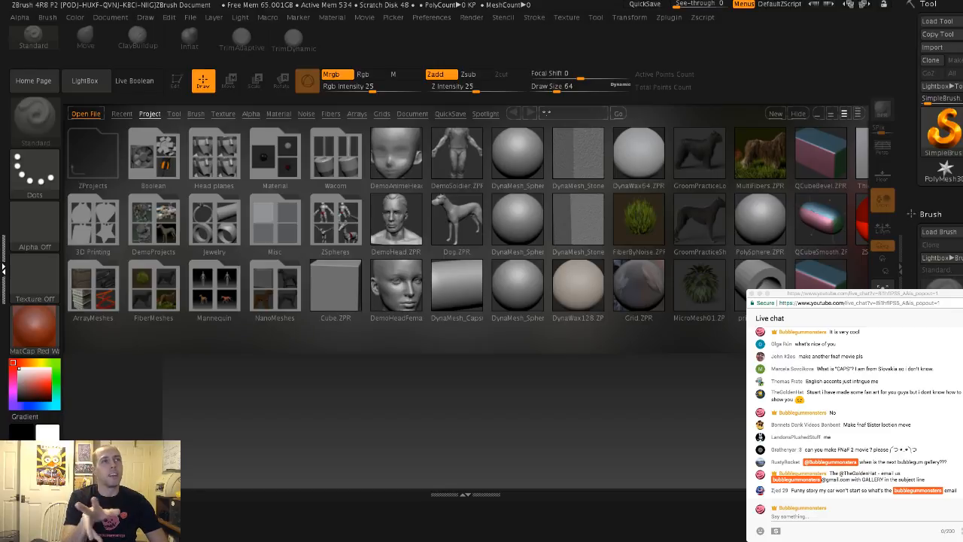
Switch to ZBrush, hide the LightBox browser and open the Batmanv5 project
left_click(3, 267)
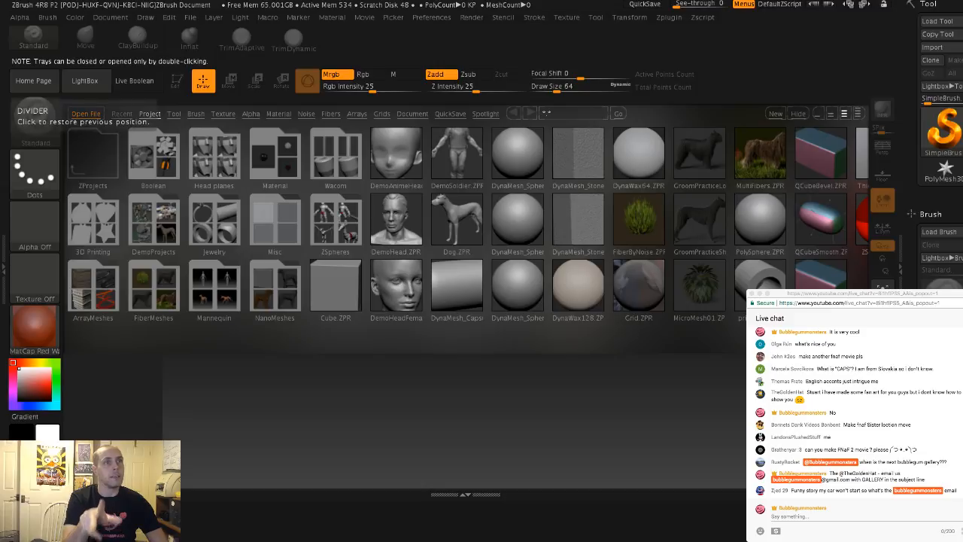
key("comma")
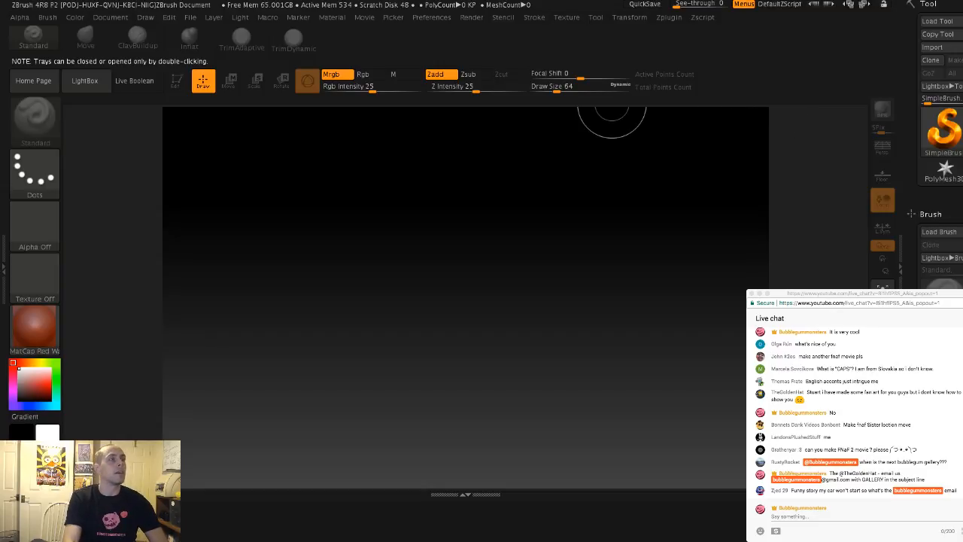
left_click(191, 17)
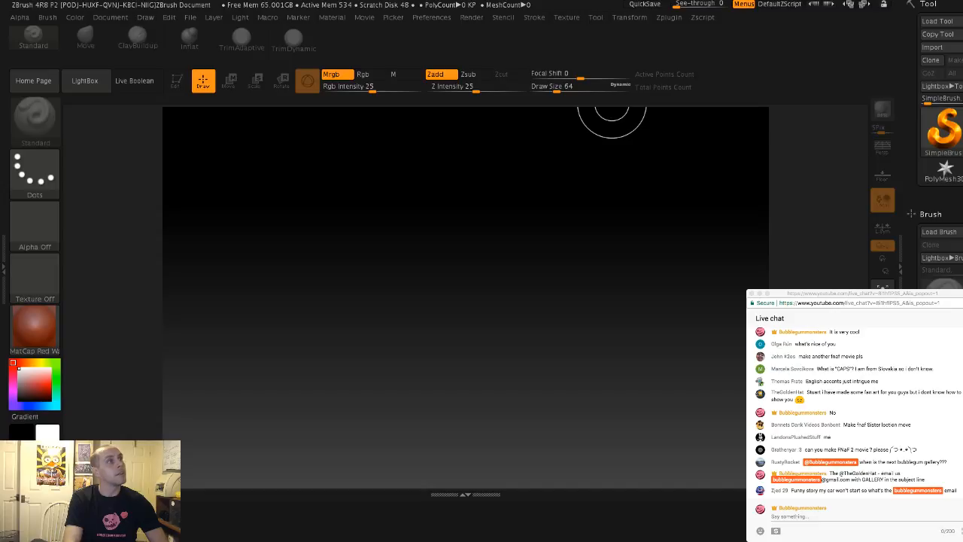
left_click(190, 16)
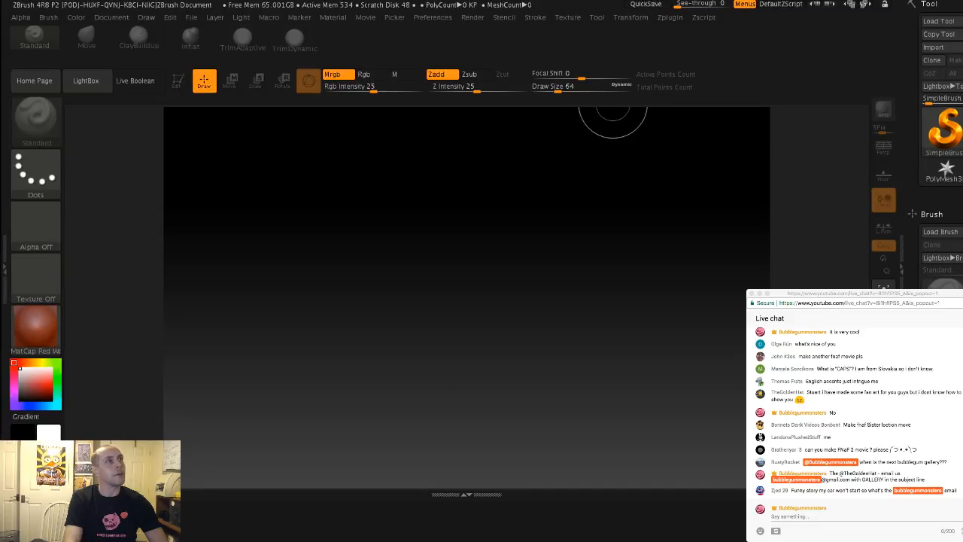
left_click(190, 16)
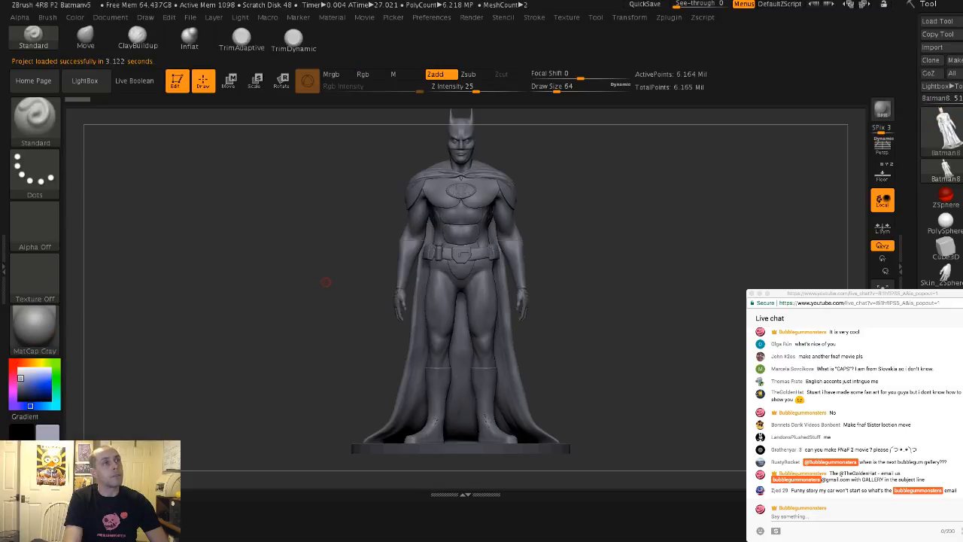
Examine the Batman sculpt's full figure, costume and cape from the front and at an angle
left_click_drag(326, 281, 333, 323)
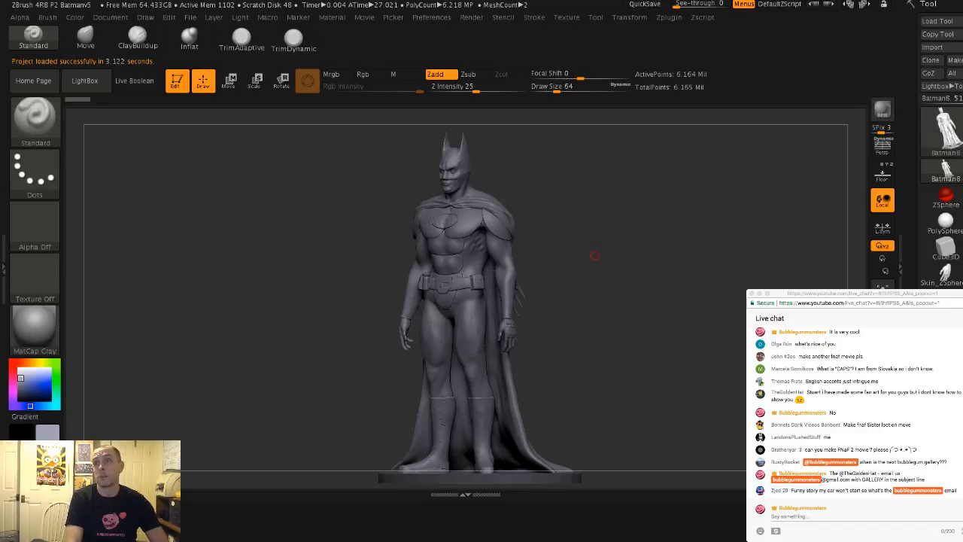
left_click_drag(594, 256, 600, 282)
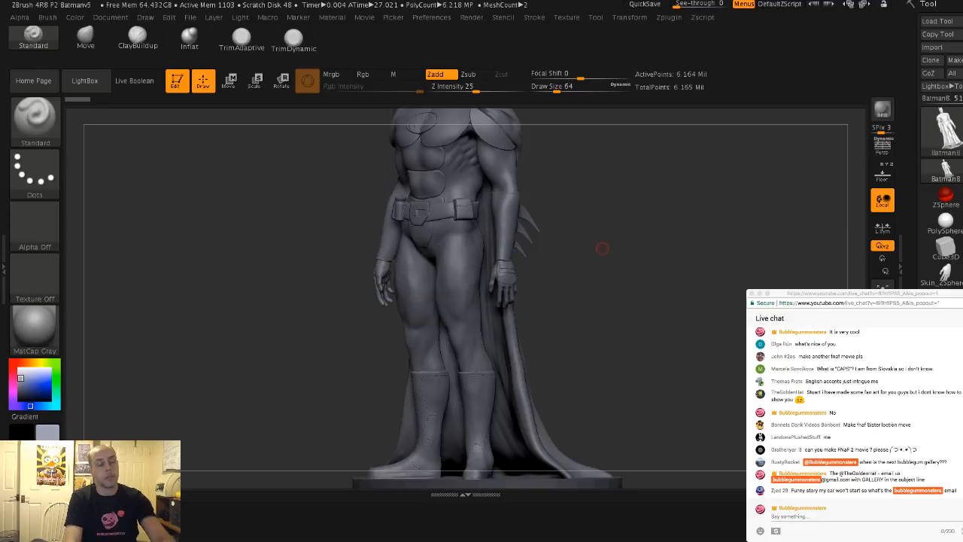
left_click_drag(602, 248, 611, 281)
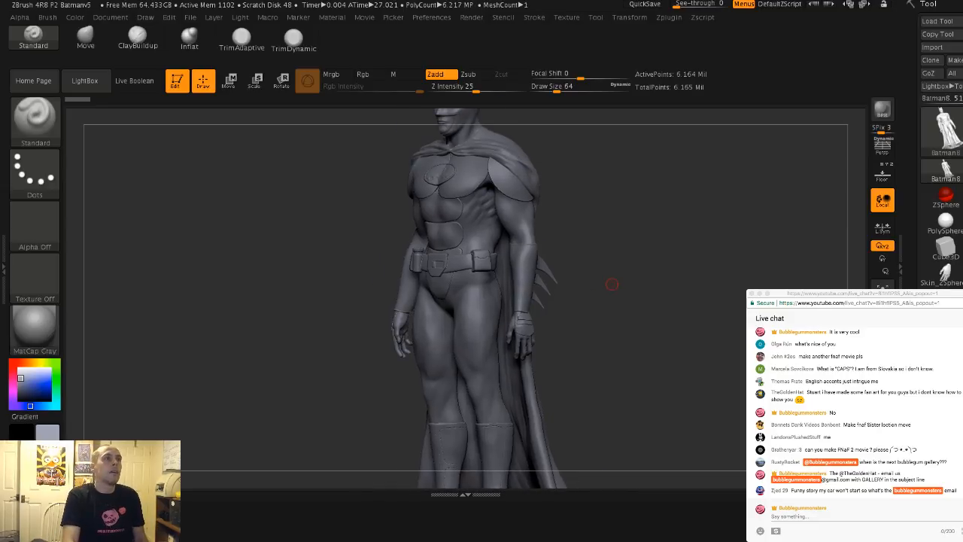
left_click_drag(597, 247, 612, 280)
left_click_drag(382, 322, 341, 302, "alt")
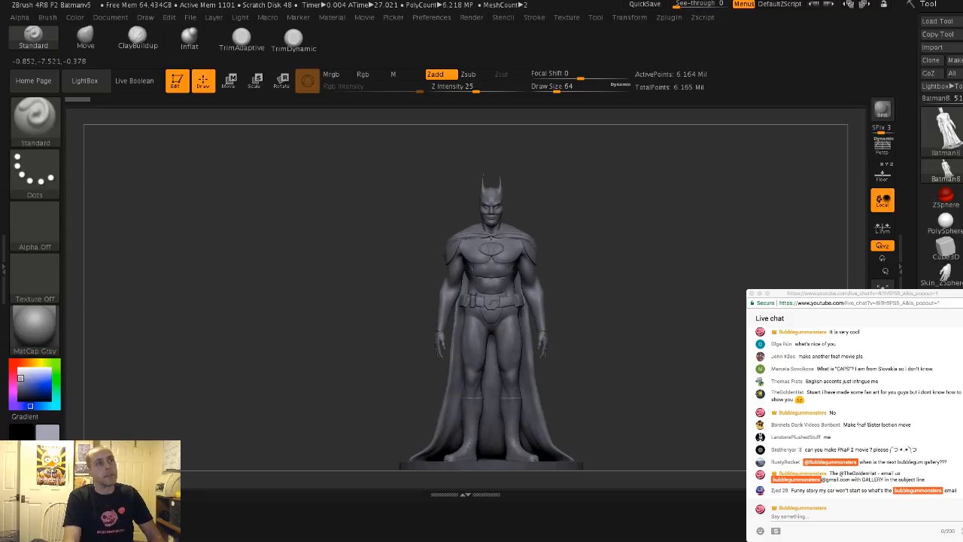
left_click_drag(378, 223, 379, 239, "alt")
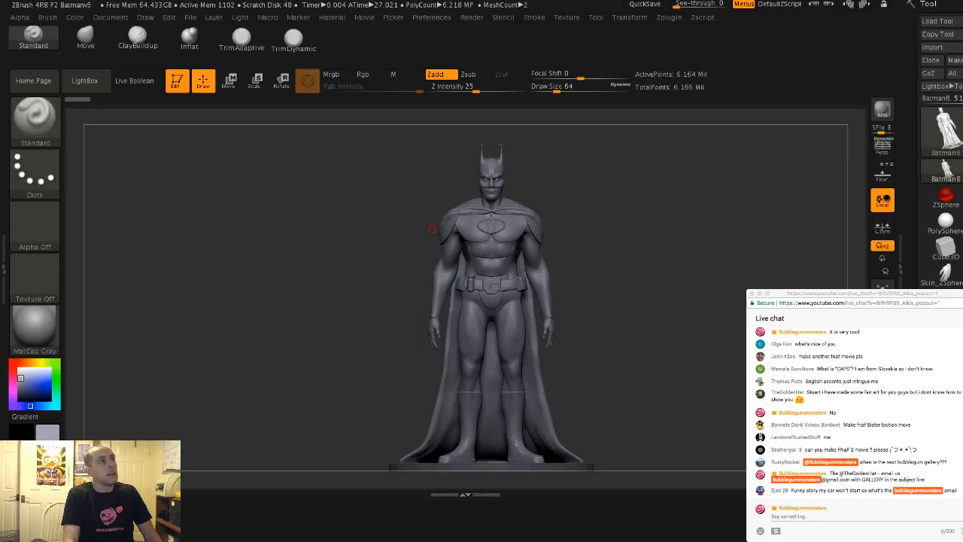
left_click(190, 17)
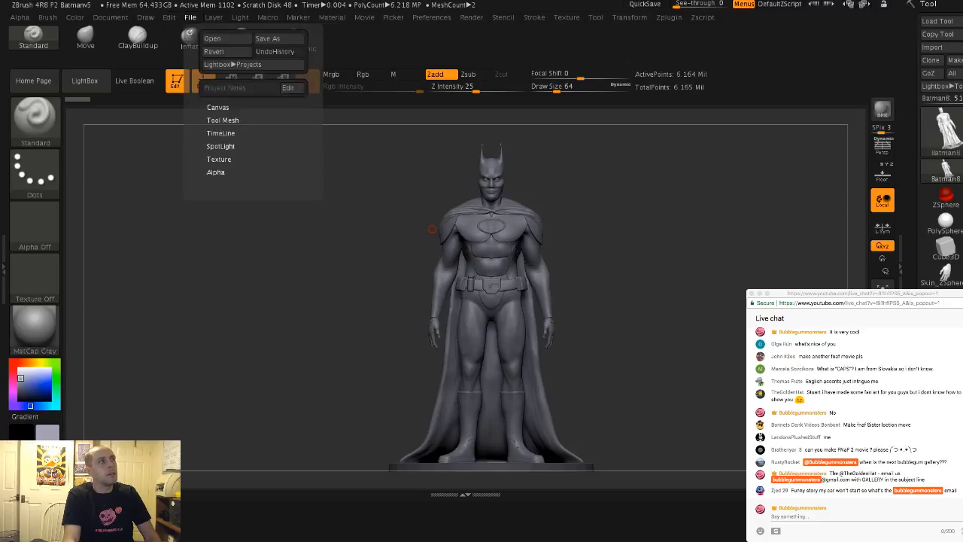
mouse_move(113, 18)
mouse_move(169, 17)
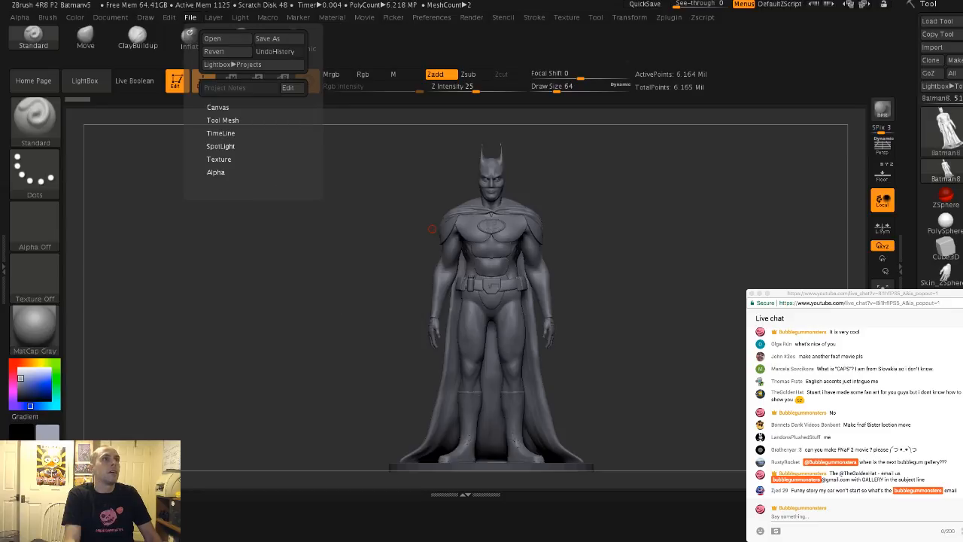
mouse_move(534, 17)
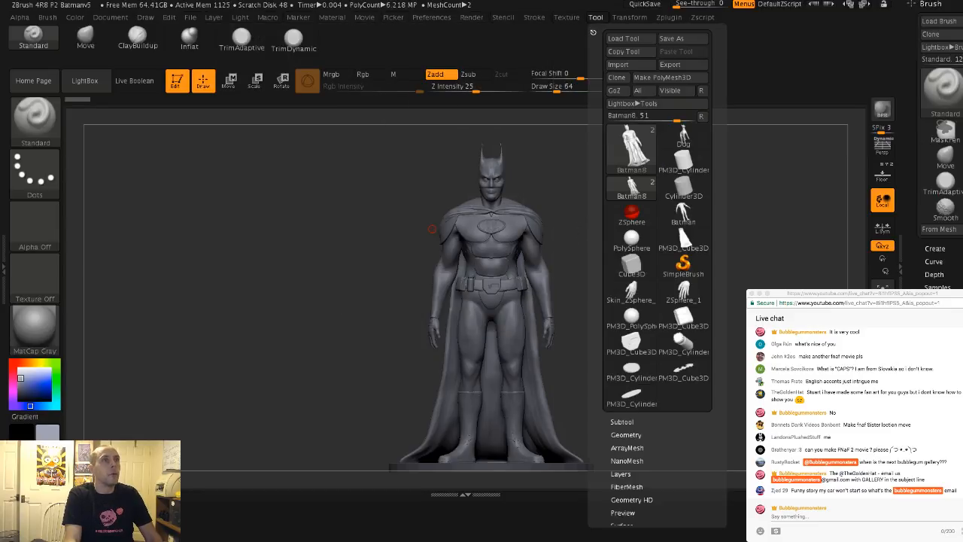
left_click(593, 32)
mouse_move(629, 18)
left_click(592, 33)
Initialize ZBrush to clear the loaded Batman project and start from an empty canvas
mouse_move(442, 17)
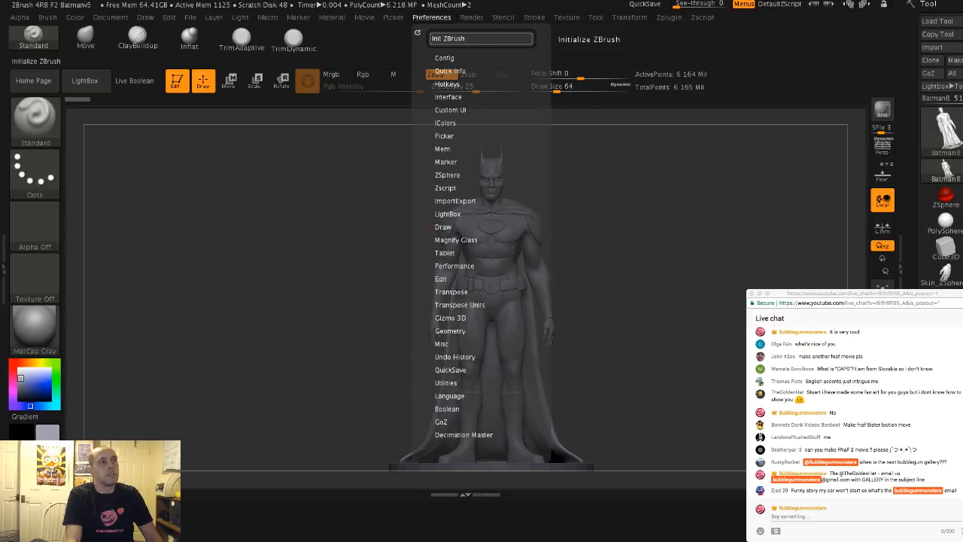
left_click(451, 38)
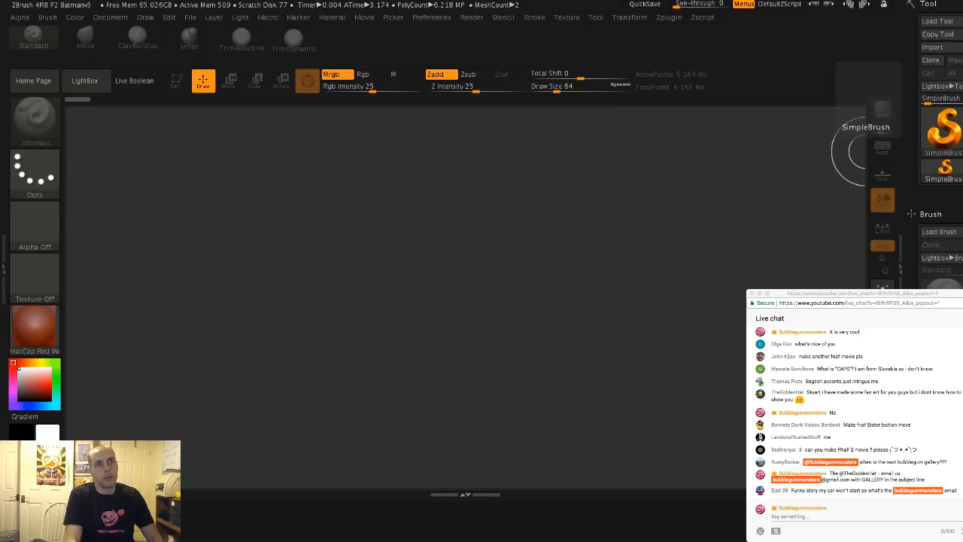
Draw a Sphere3D primitive near the middle of the canvas and put it into Edit mode
left_click(942, 170)
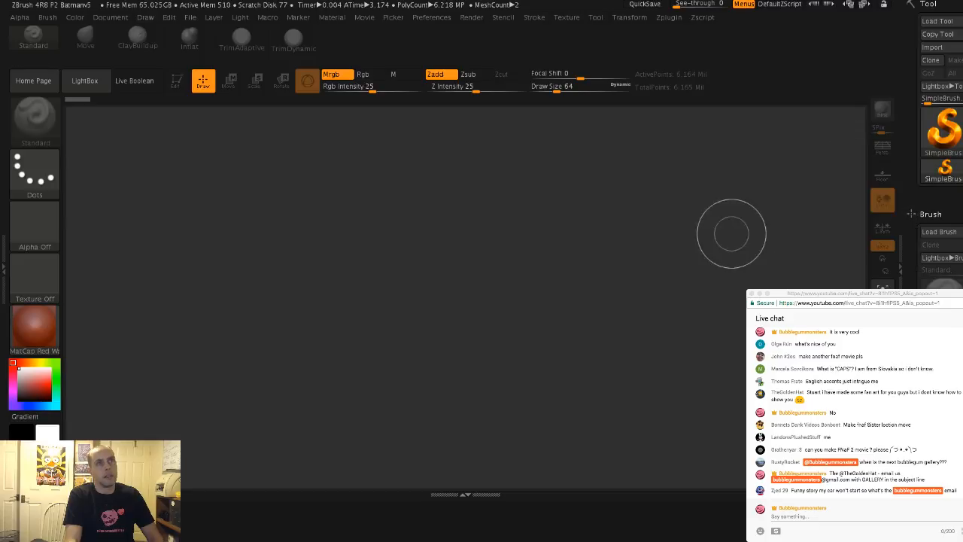
left_click(942, 169)
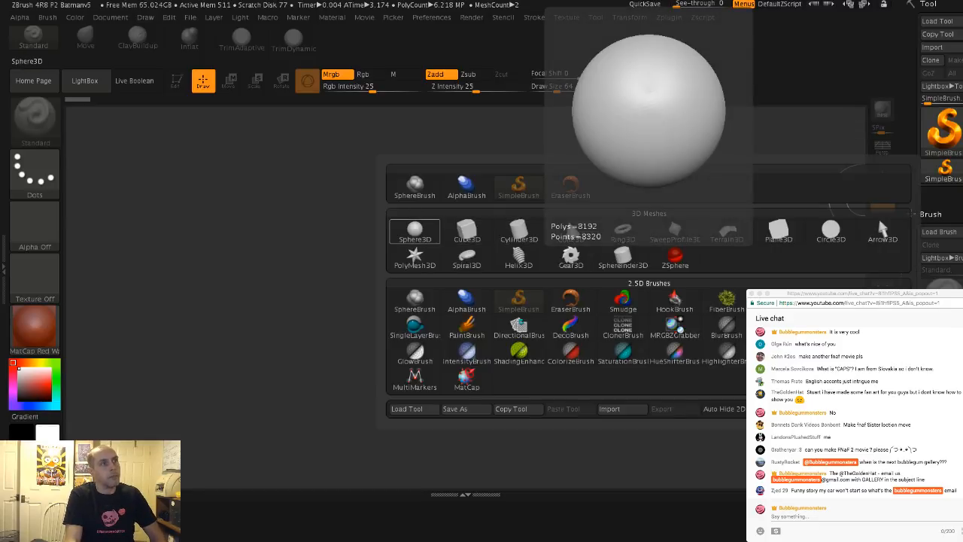
left_click(415, 231)
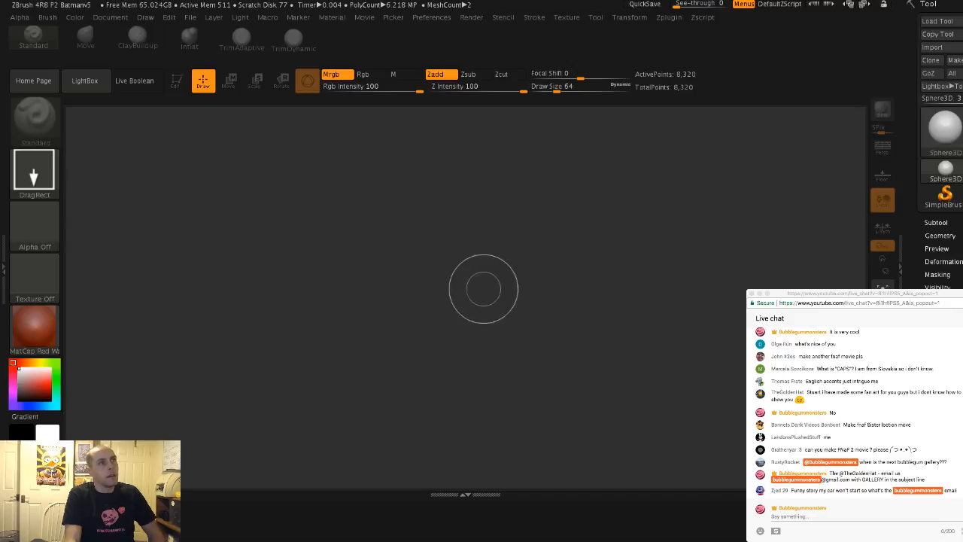
left_click_drag(471, 281, 512, 316)
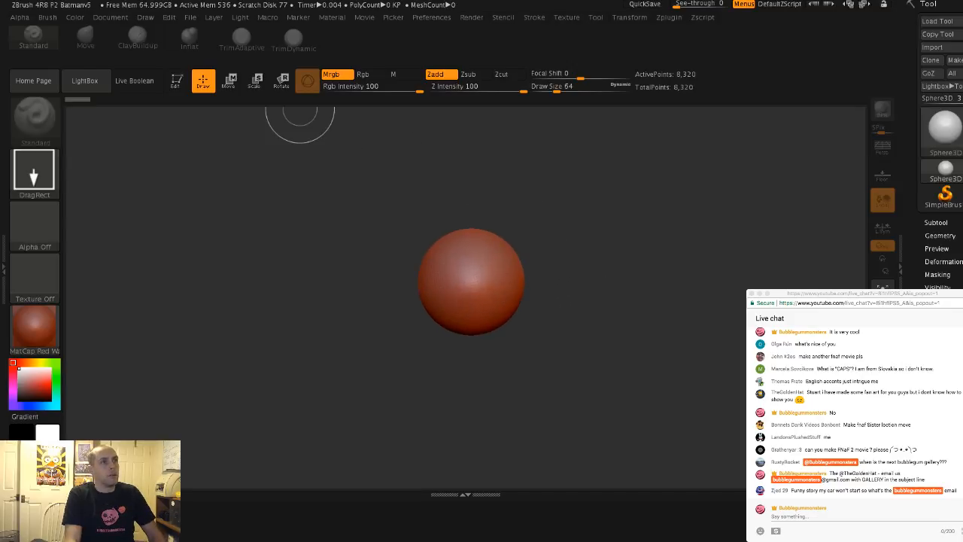
left_click(176, 80)
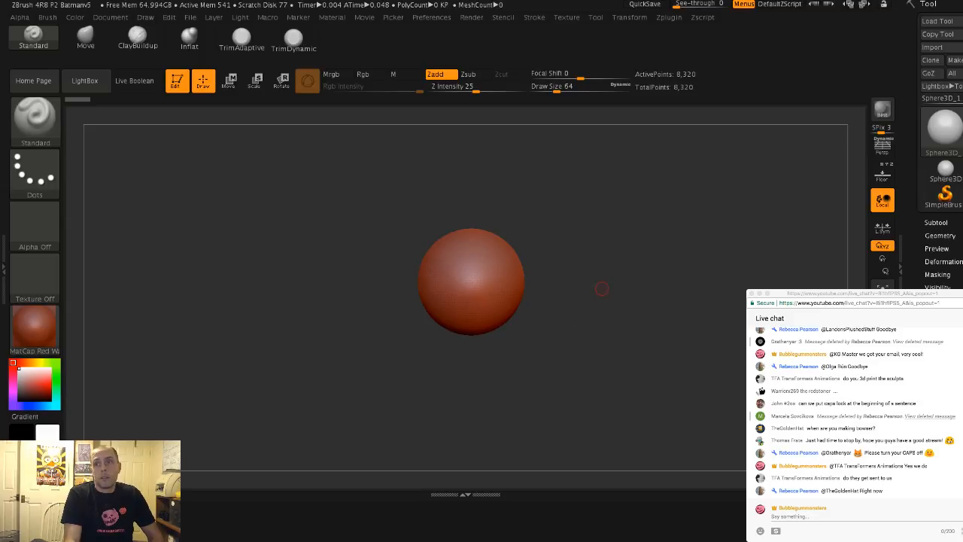
Try to shift the Sphere3D primitive along its X axis with the move gizmo
right_click_drag(601, 289, 608, 315, "ctrl")
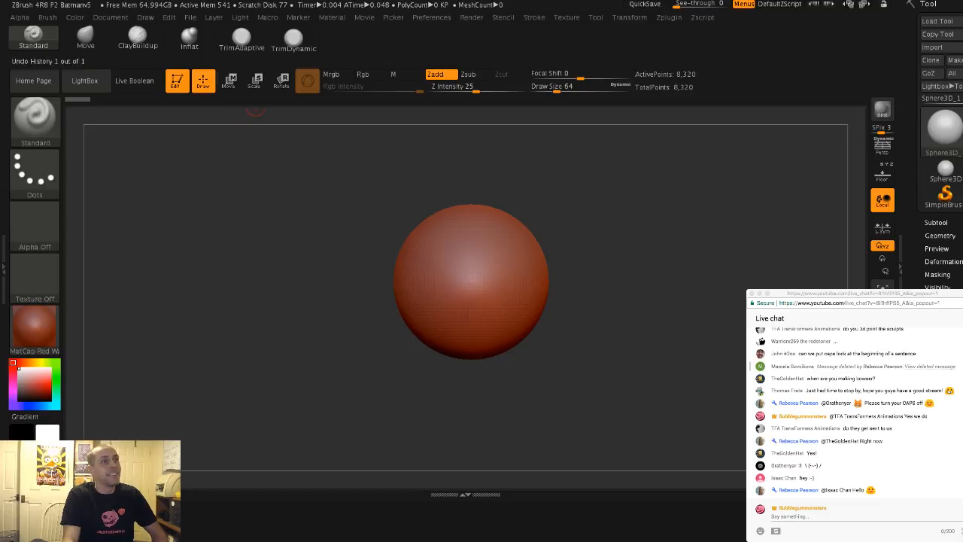
left_click(228, 80)
mouse_move(539, 278)
left_mouse_down("alt")
mouse_move(489, 280)
mouse_move(552, 284)
left_mouse_up("alt")
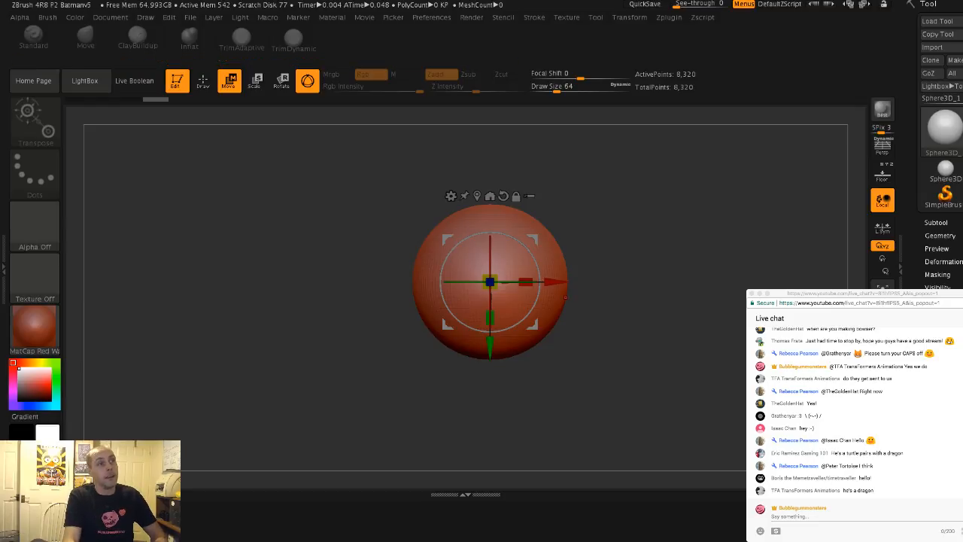
left_click_drag(559, 281, 454, 229)
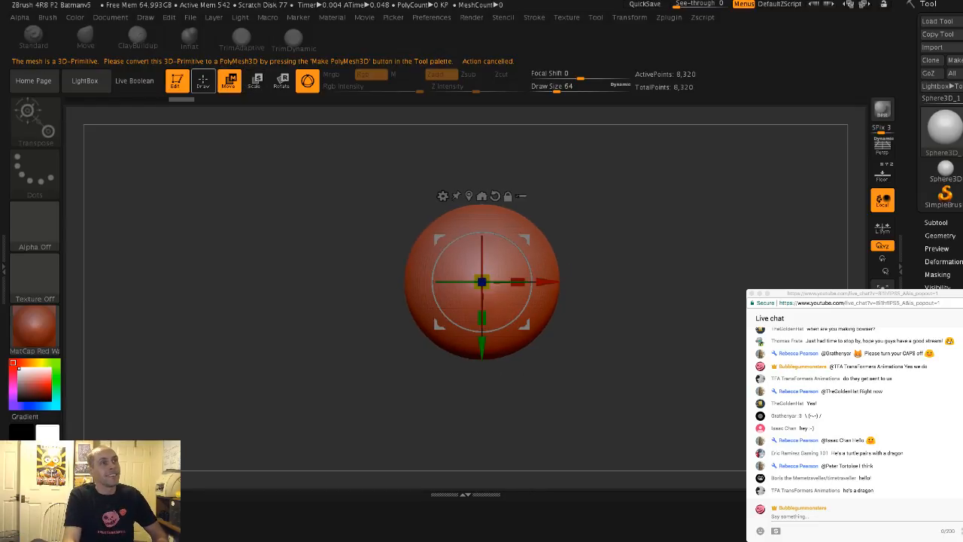
mouse_move(544, 280)
left_mouse_down()
mouse_move(485, 285)
mouse_move(547, 284)
left_mouse_up()
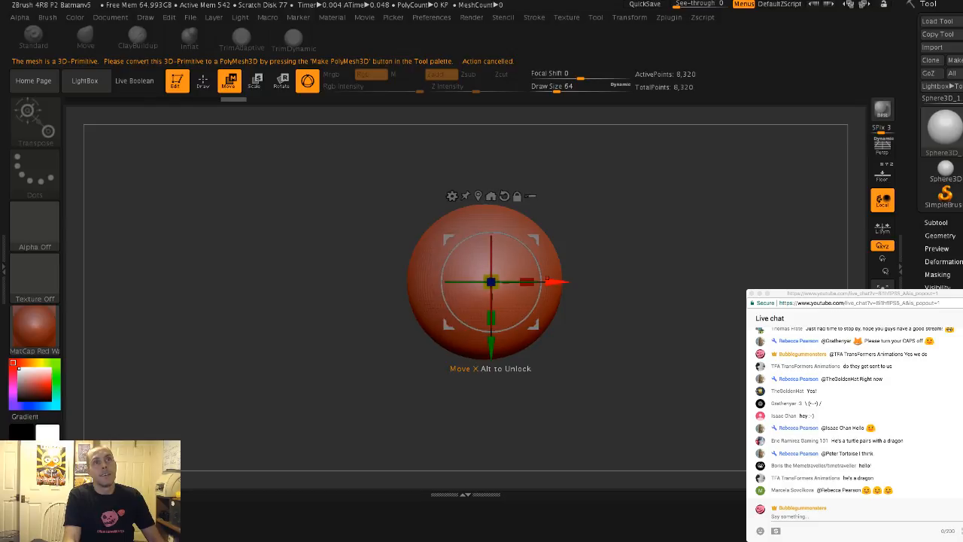
Convert the sphere into a PolyMesh3D and create a copy shifted along X that partly overlaps the original
left_click(954, 59)
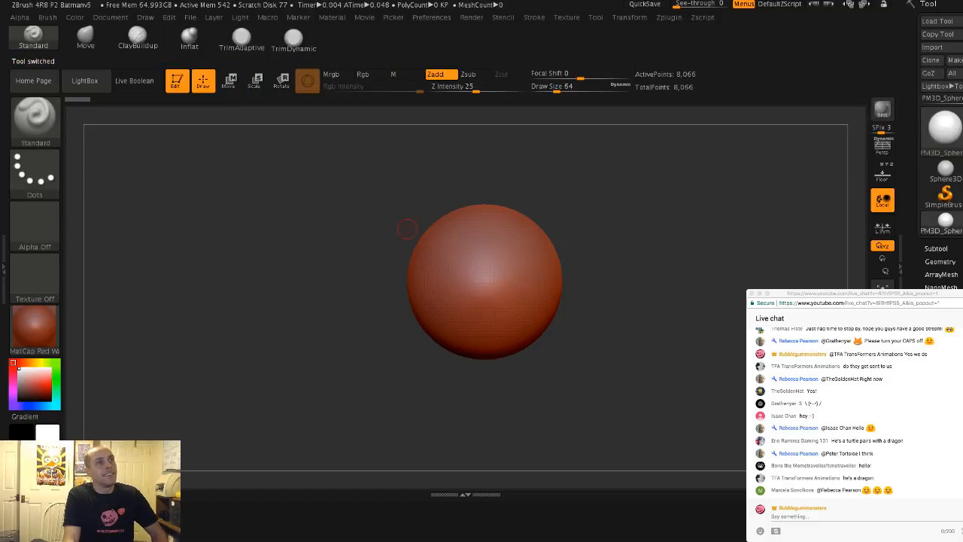
key("w")
left_click_drag(536, 282, 460, 283, "alt")
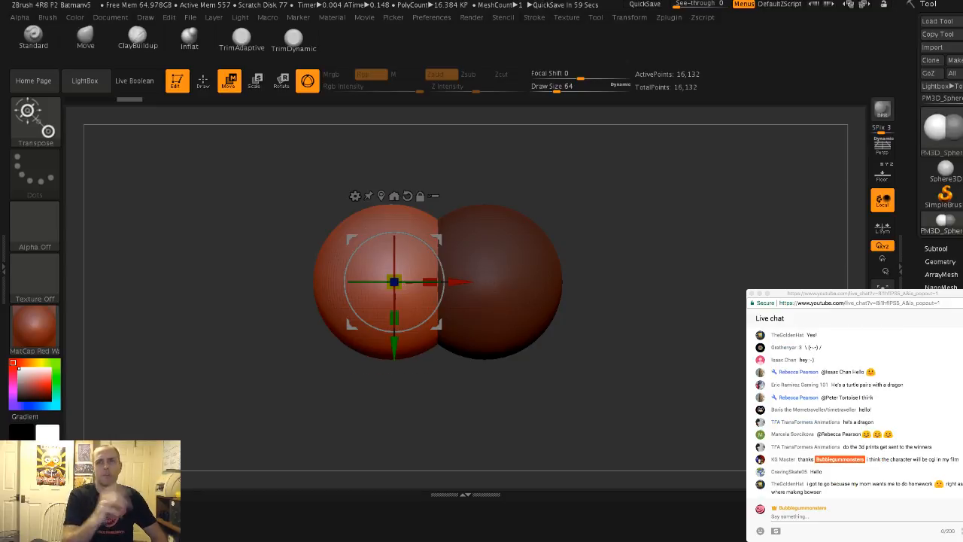
Return to Draw mode and fuse the two overlapping spheres into one continuous surface with DynaMesh
mouse_move(617, 225)
left_mouse_down()
mouse_move(542, 252)
mouse_move(603, 239)
left_mouse_up()
left_click(204, 81)
mouse_move(256, 166)
left_mouse_down()
mouse_move(289, 177)
mouse_move(293, 193)
mouse_move(291, 184)
left_mouse_up()
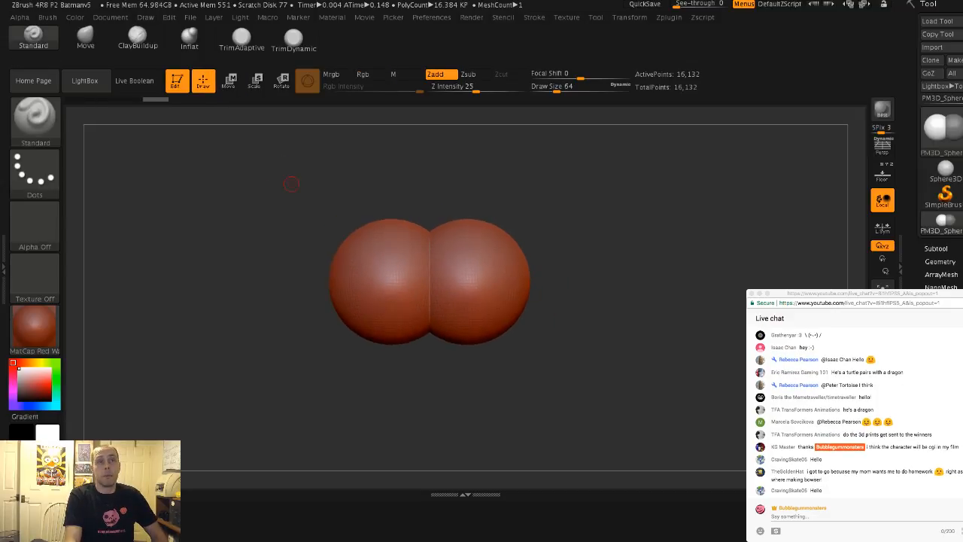
left_click(936, 248)
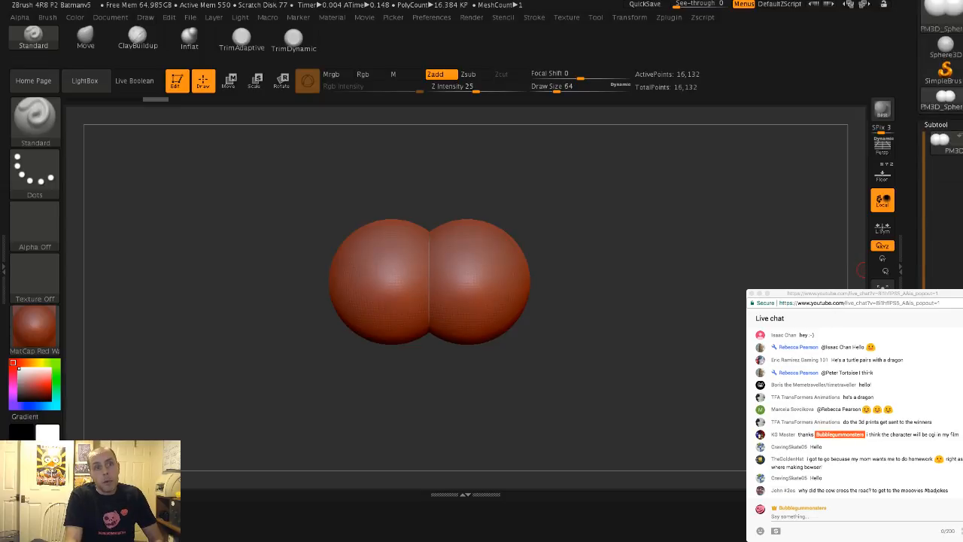
left_click_drag(940, 260, 940, 147)
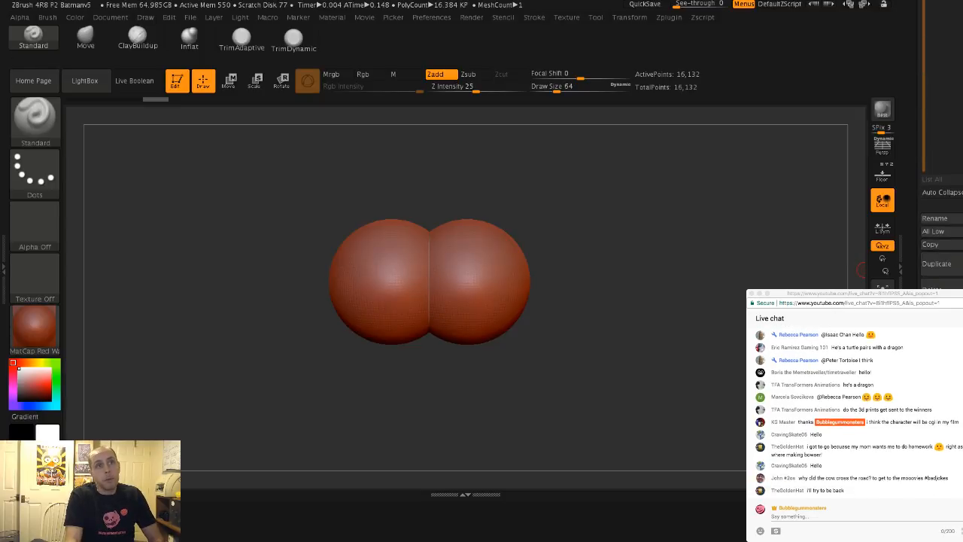
left_click(939, 239)
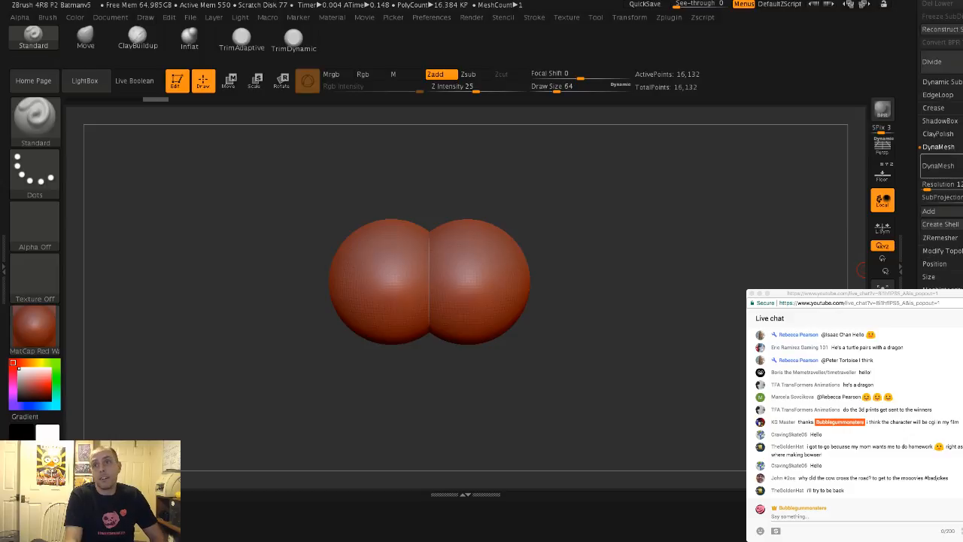
left_click(938, 166)
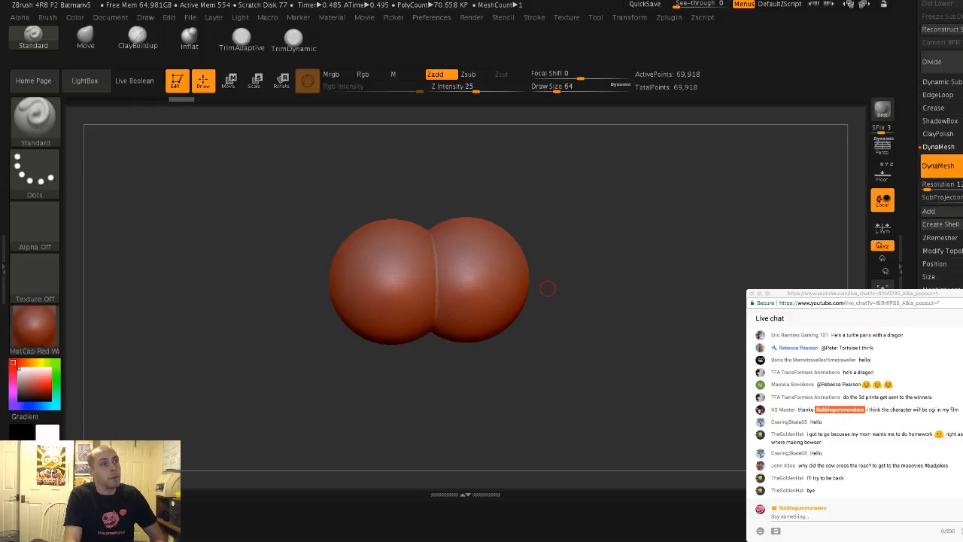
Enlarge the brush to draw size 453 and smooth the seam where the two spheres meet
key("s")
left_click_drag(438, 259, 437, 301, "shift")
left_click_drag(481, 181, 497, 229)
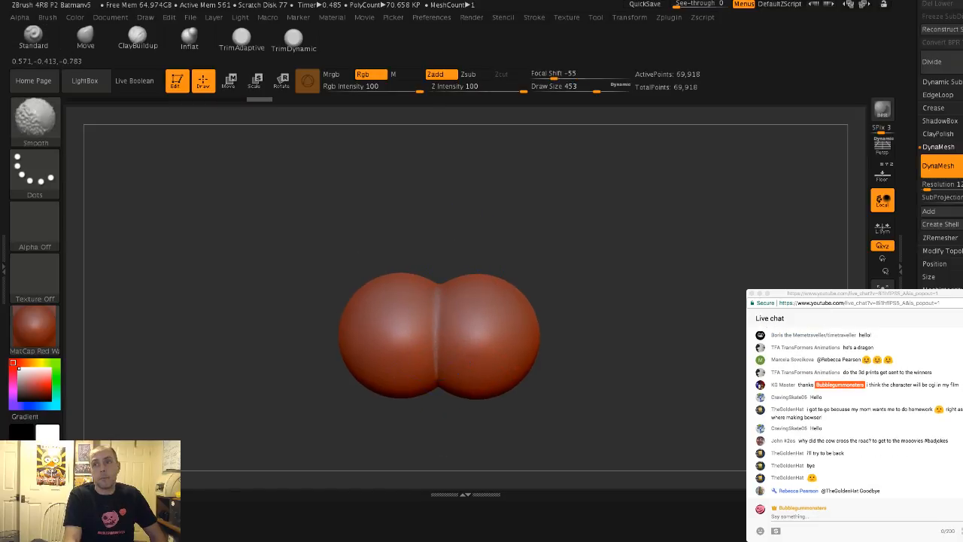
left_click_drag(451, 301, 472, 349, "shift")
mouse_move(485, 203)
left_mouse_down()
mouse_move(501, 192)
mouse_move(481, 175)
mouse_move(459, 181)
left_mouse_up()
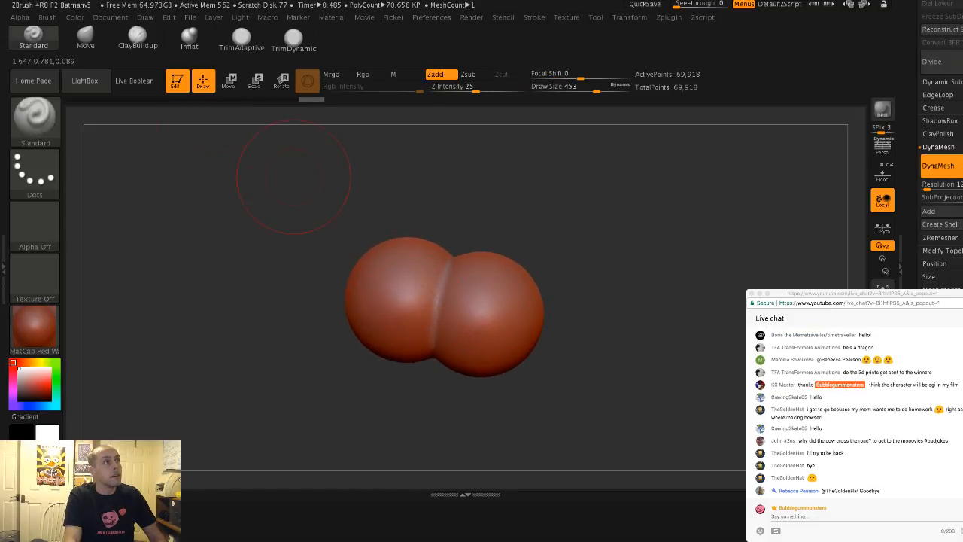
Choose the ClayBuildup brush and enable local symmetry for the off-centre double-sphere mesh
left_click(85, 38)
left_click(138, 38)
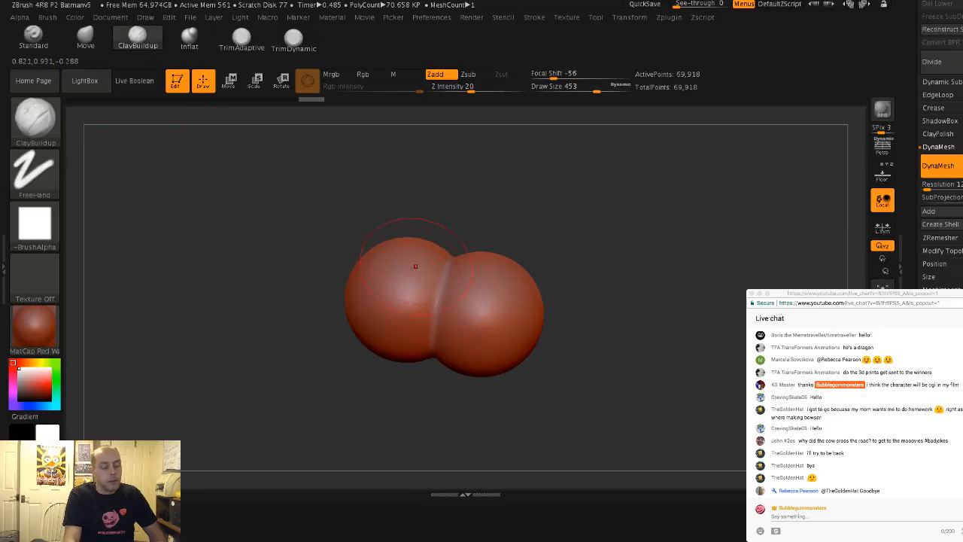
left_click_drag(346, 207, 393, 276, "shift")
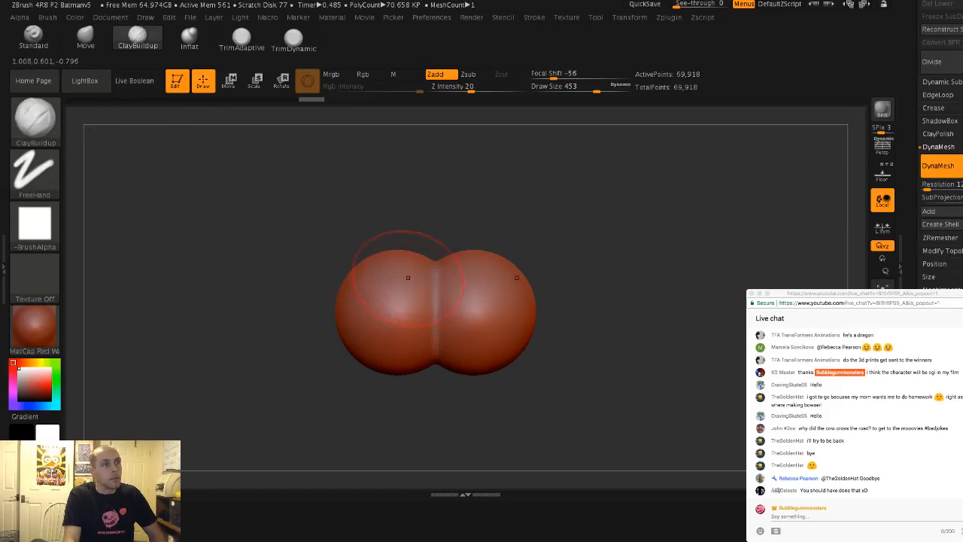
left_click_drag(318, 230, 394, 230, "alt")
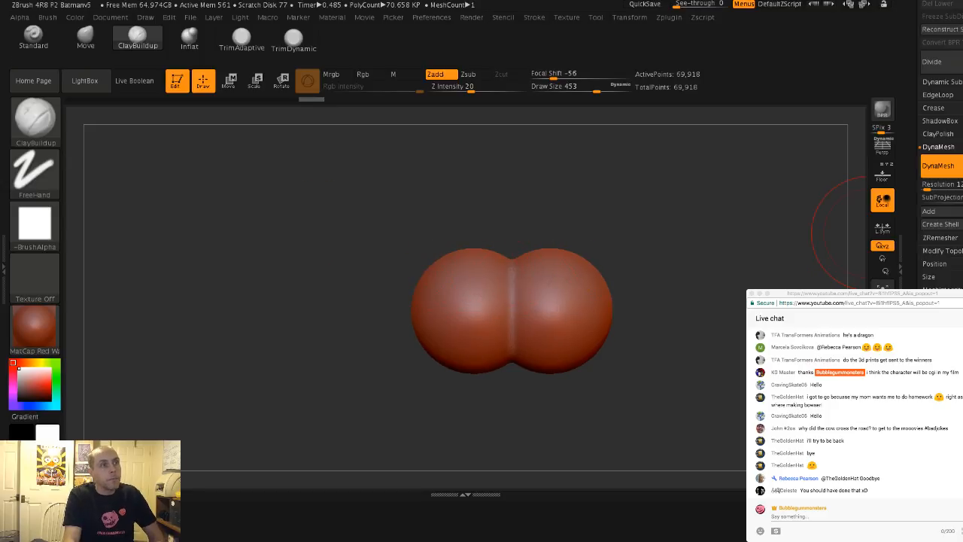
left_click(882, 226)
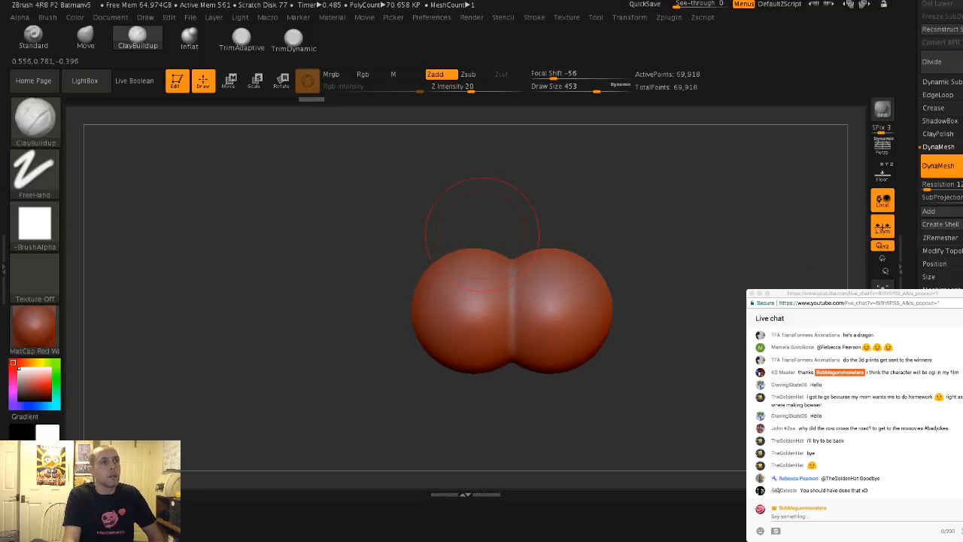
Isolate the left sphere with a SelectRect selection ending at the central seam, hiding the right half
mouse_move(342, 195)
left_mouse_down("alt")
mouse_move(342, 225)
mouse_move(342, 177)
mouse_move(468, 387)
mouse_move(508, 403)
left_mouse_up("alt")
left_click_drag(361, 242, 366, 248, "ctrl")
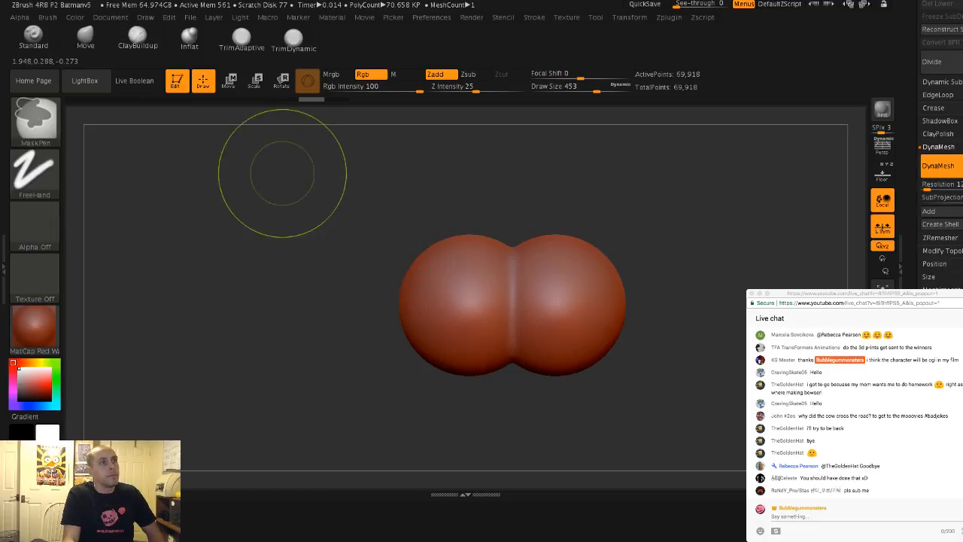
mouse_move(305, 192)
left_mouse_down("ctrl")
mouse_move(414, 338)
mouse_move(450, 367)
mouse_move(509, 398)
mouse_move(556, 402)
left_mouse_up("ctrl")
key("b")
key("c")
key("b")
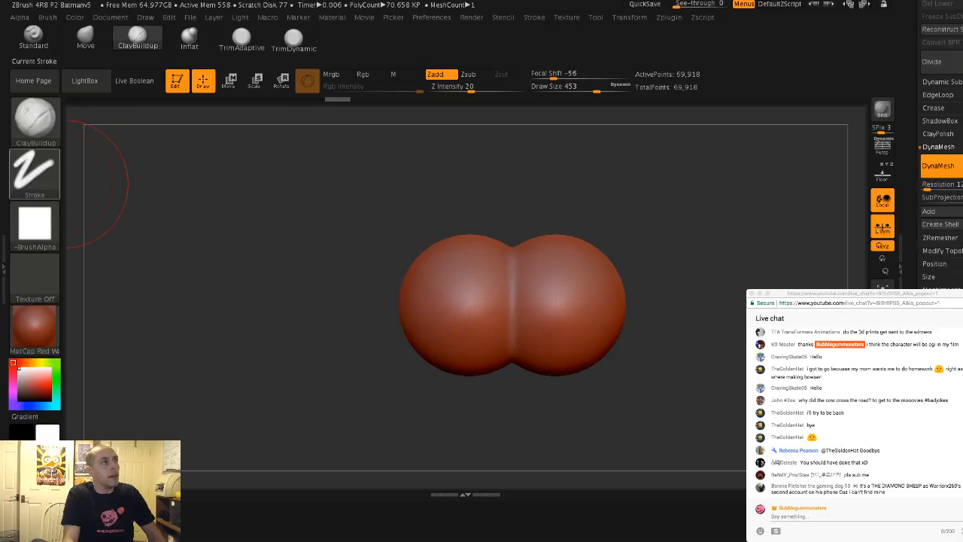
left_click(35, 173)
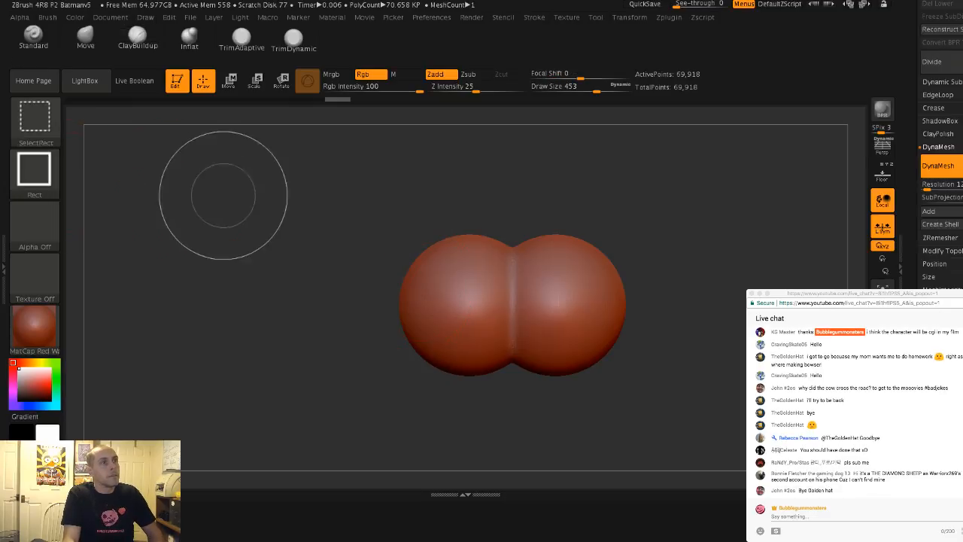
mouse_move(223, 196)
left_mouse_down("ctrl+shift")
mouse_move(437, 389)
mouse_move(511, 406)
left_mouse_up("ctrl+shift")
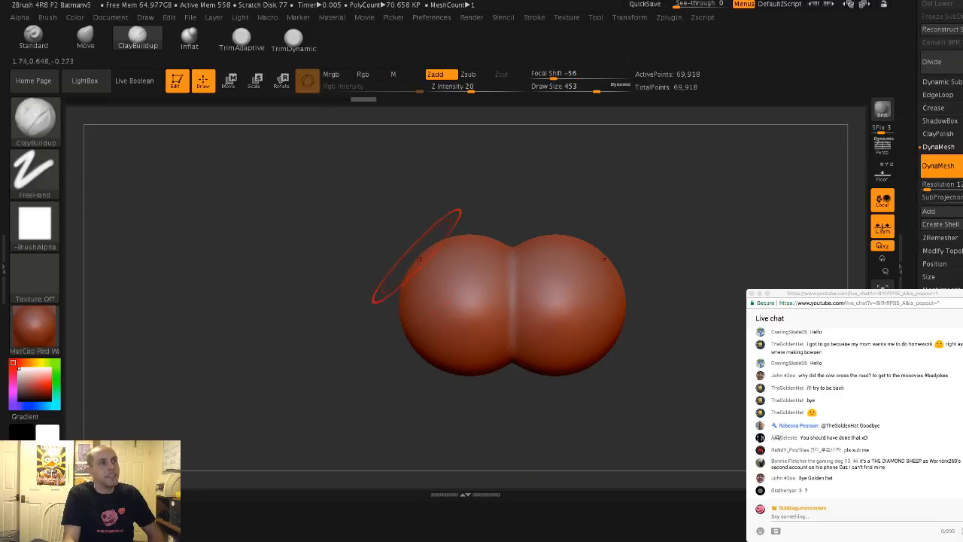
mouse_move(318, 190)
left_mouse_down("ctrl+shift")
mouse_move(471, 408)
mouse_move(510, 423)
left_mouse_up("ctrl+shift")
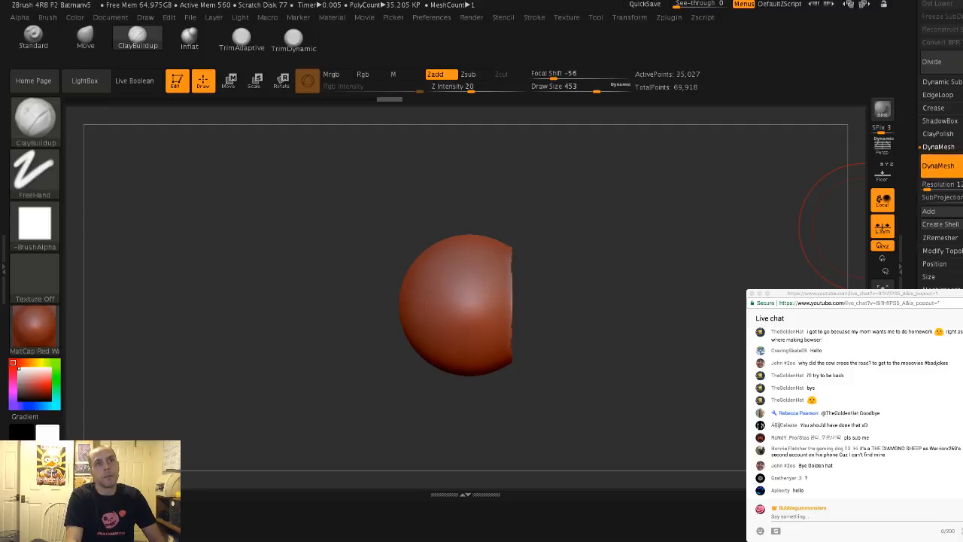
Delete the hidden right half of the mesh with Del Hidden
left_click_drag(941, 204, 941, 222)
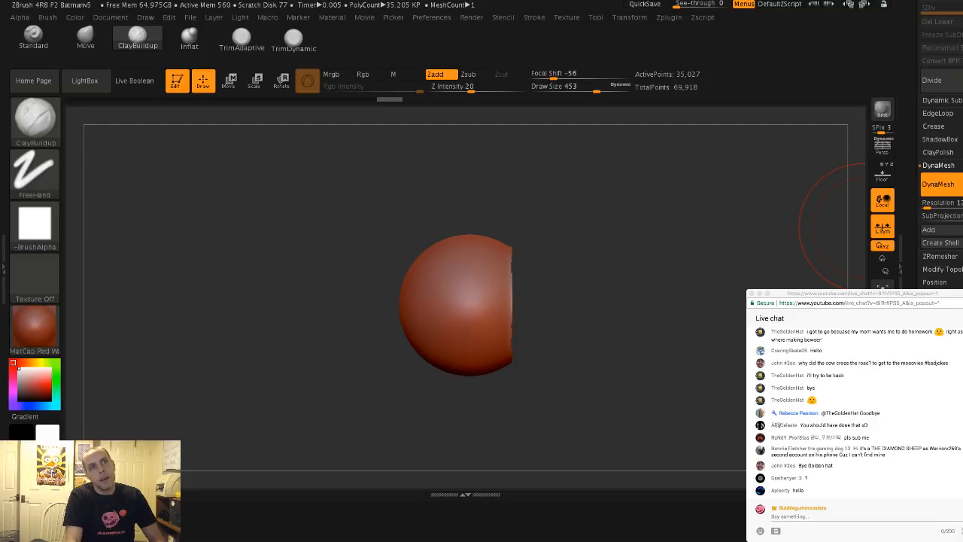
left_click(942, 268)
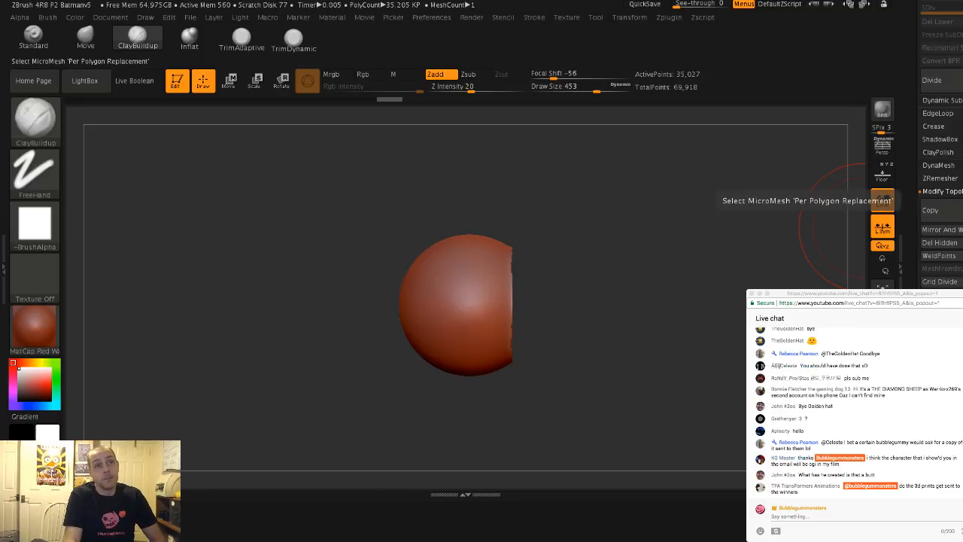
left_click(940, 242)
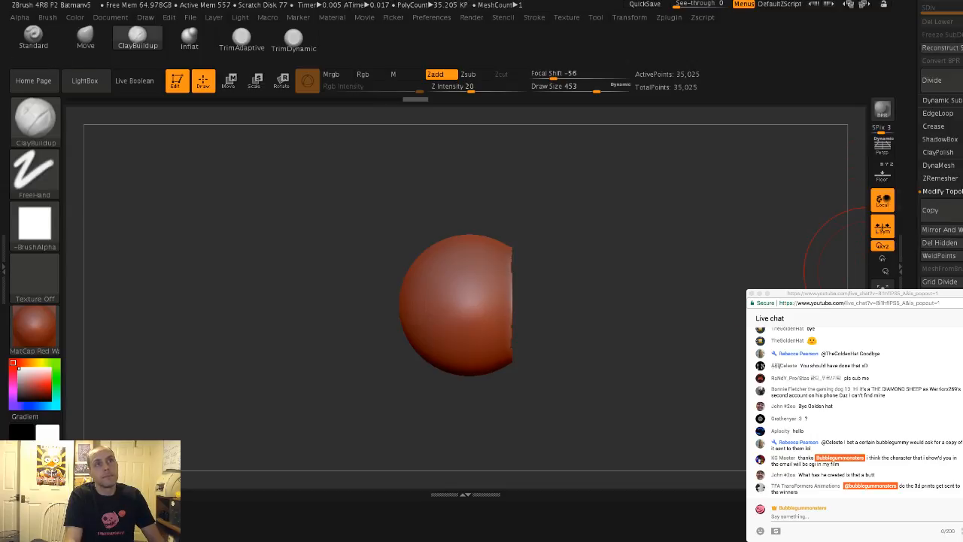
Duplicate the remaining half-mesh subtool and mirror the copy across the X axis
scroll(940, 211, "up", 5)
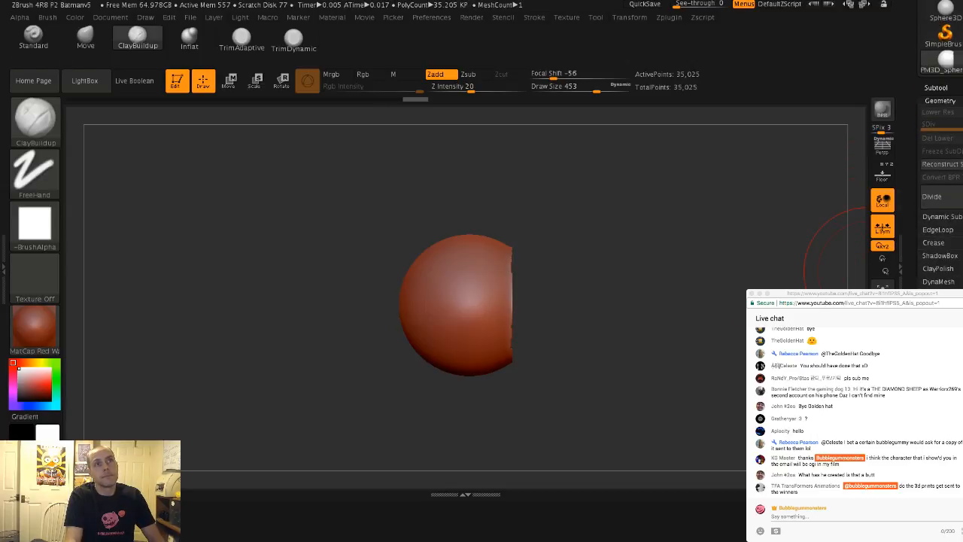
left_click(936, 93)
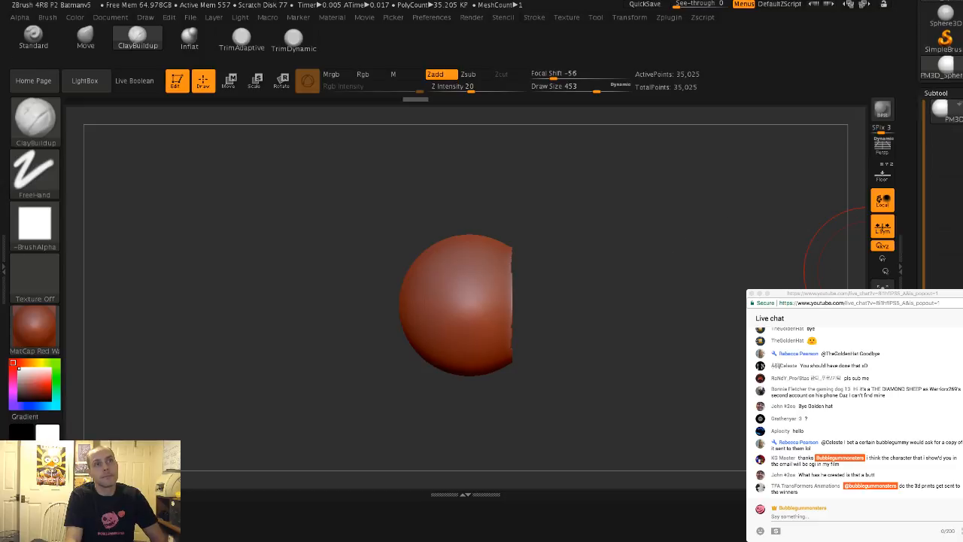
scroll(940, 193, "down", 10)
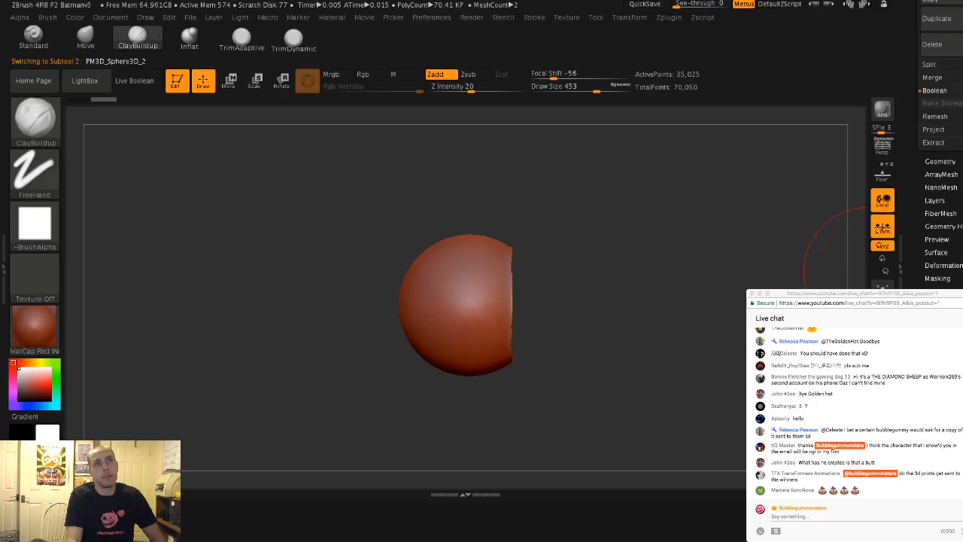
left_click(942, 264)
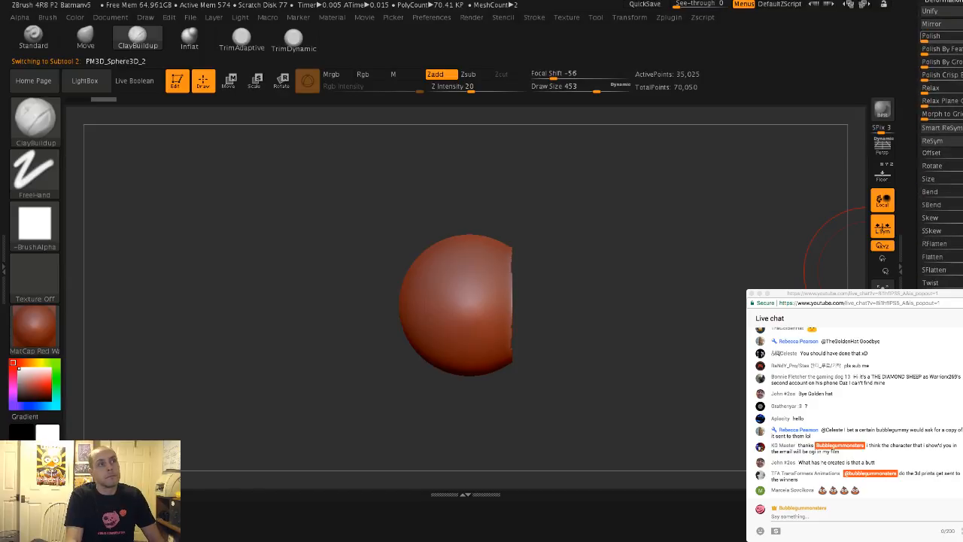
left_click(931, 23)
Slide the mirrored half along X until it meets the original at the seam, and remesh it with DynaMesh
left_click_drag(684, 178, 672, 218, "alt")
key("w")
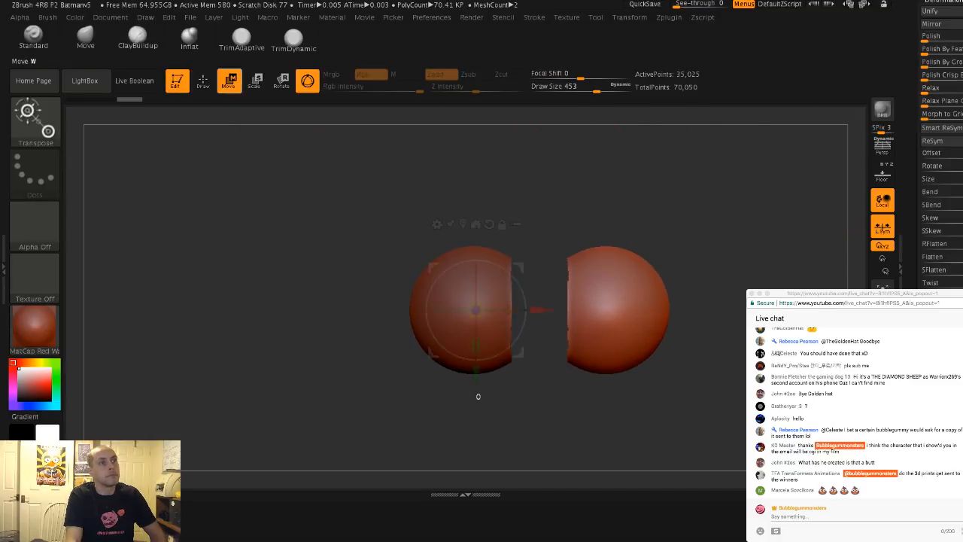
left_click_drag(539, 307, 484, 310)
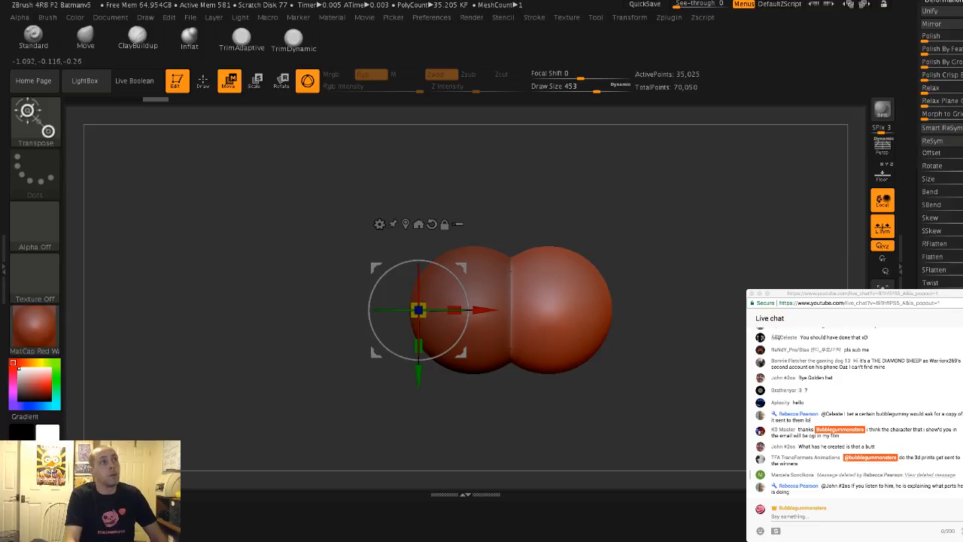
left_click(138, 38)
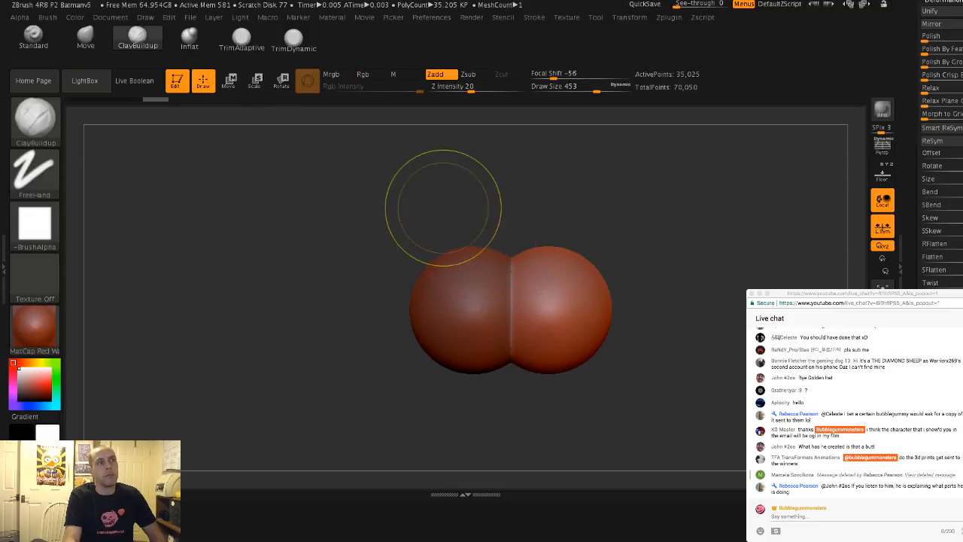
left_click_drag(443, 200, 455, 238)
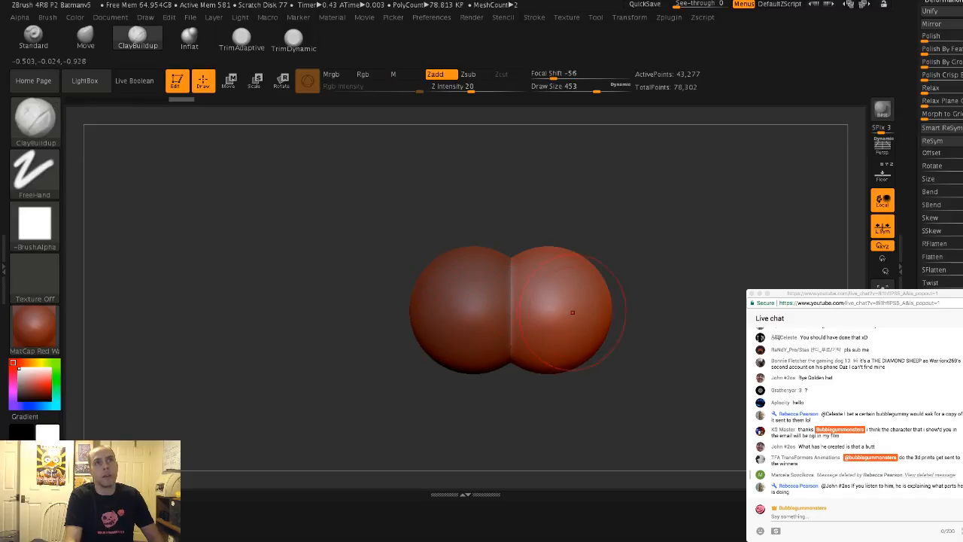
Merge the upper half subtool down into its mirrored copy and remesh the combined object with DynaMesh
scroll(941, 151, "up", 5)
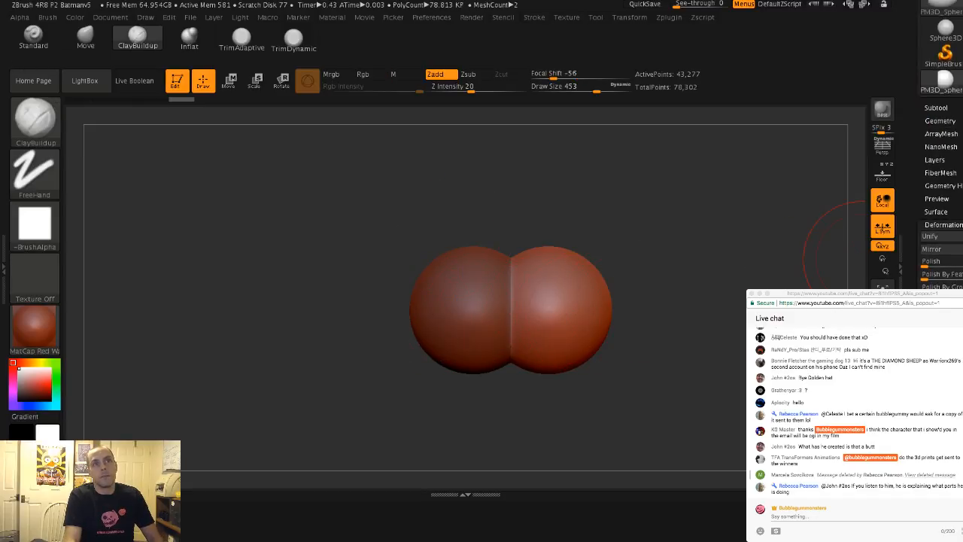
left_click(936, 107)
left_click(946, 126)
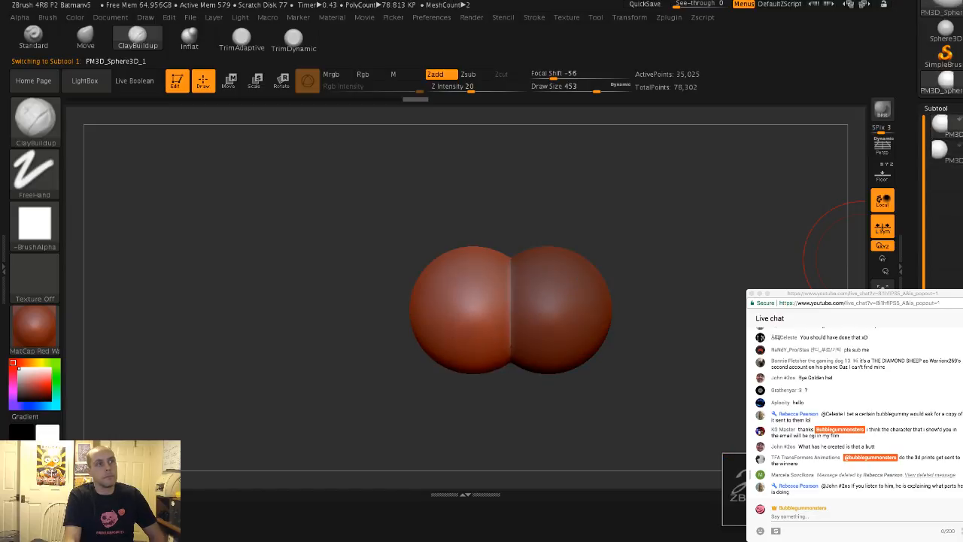
key("Return")
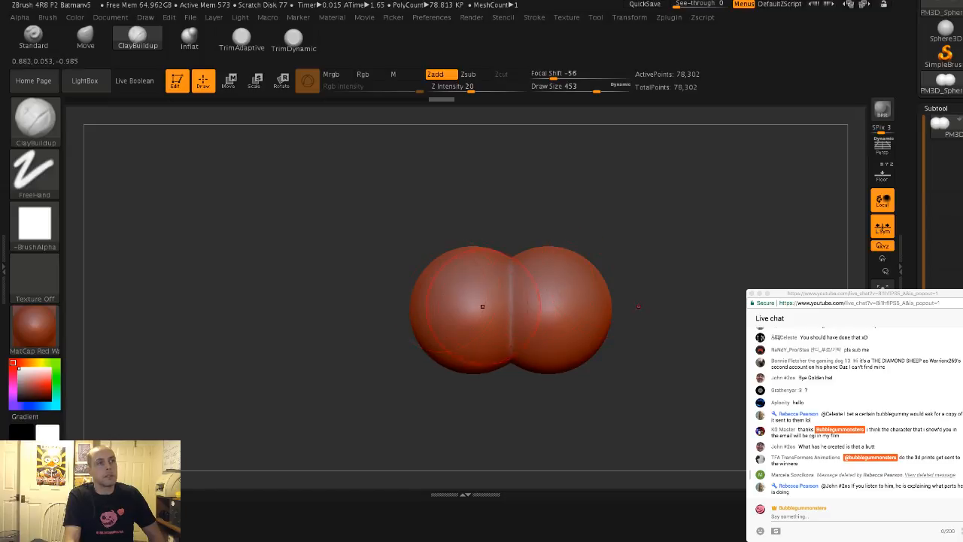
left_click_drag(414, 254, 420, 258, "ctrl")
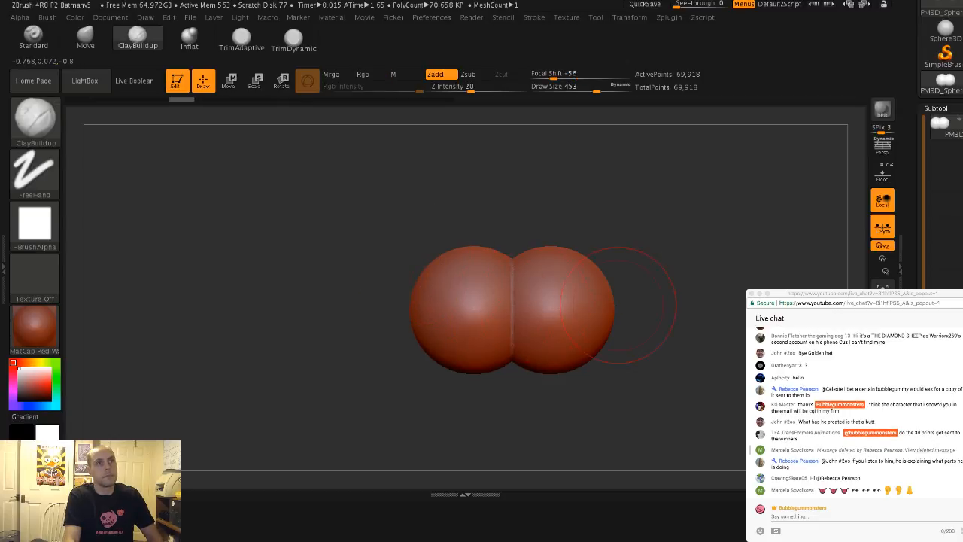
Turn on the floor grid and move the merged mesh about 0.43 along X to centre it on the grid
left_click_drag(712, 250, 678, 203, "alt")
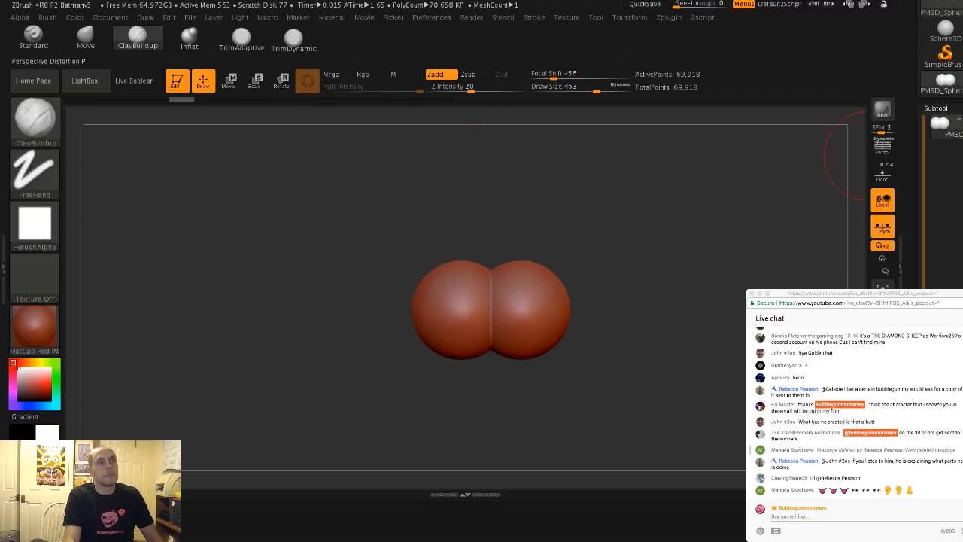
left_click(882, 175)
mouse_move(559, 247)
left_mouse_down()
mouse_move(594, 286)
mouse_move(589, 301)
mouse_move(561, 255)
mouse_move(465, 250)
left_mouse_up()
mouse_move(465, 249)
left_mouse_down("alt")
mouse_move(611, 249)
mouse_move(560, 280)
mouse_move(569, 265)
mouse_move(632, 273)
left_mouse_up("alt")
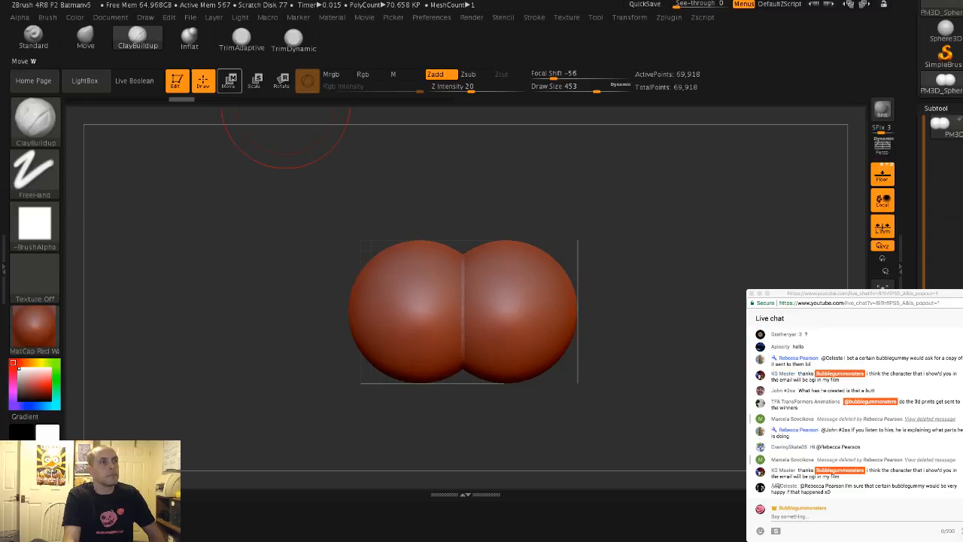
left_click(229, 79)
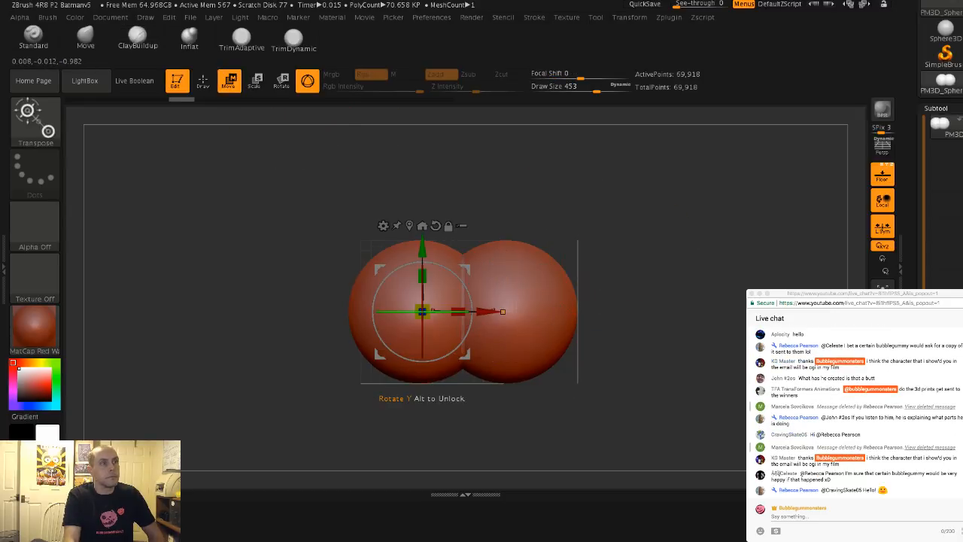
left_click_drag(422, 311, 391, 311)
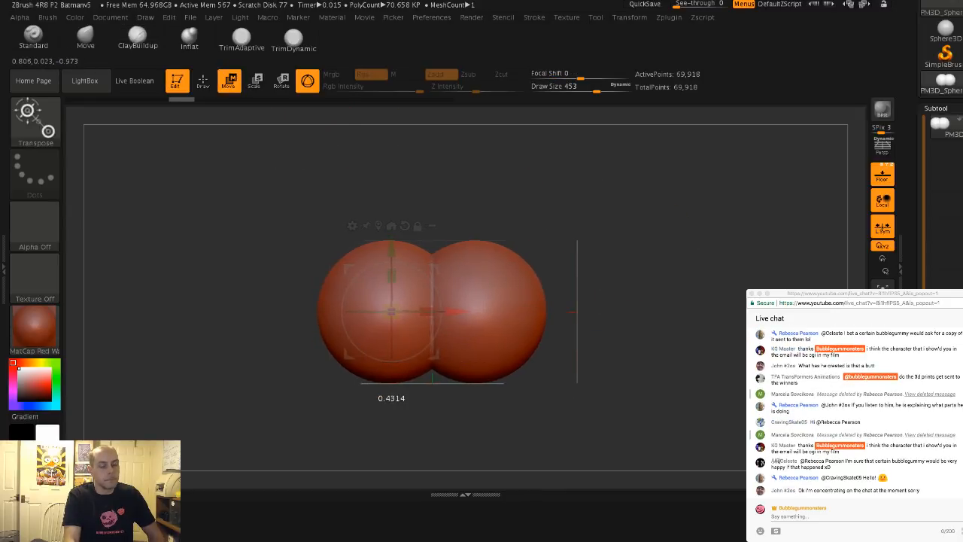
Return to Draw mode with the ClayBuildup brush, keep the floor grid on, and set the draw size to 293
key("q")
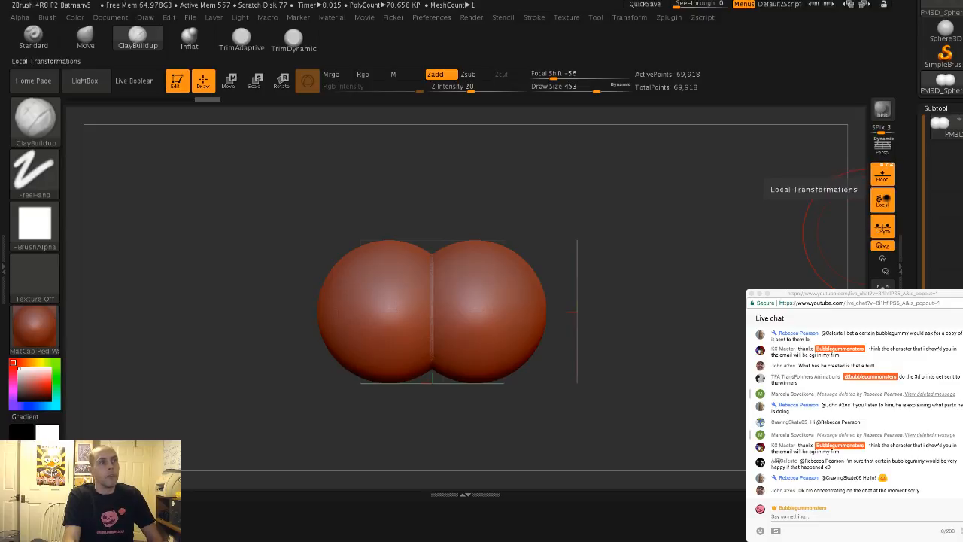
left_click(882, 175)
left_click(883, 176)
left_click_drag(663, 295, 629, 319)
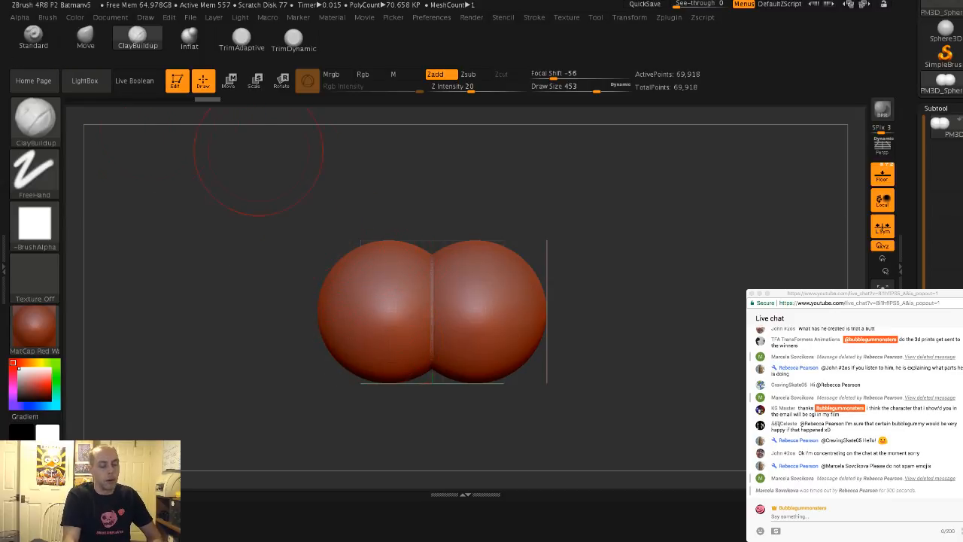
key("s")
left_click_drag(409, 283, 393, 281)
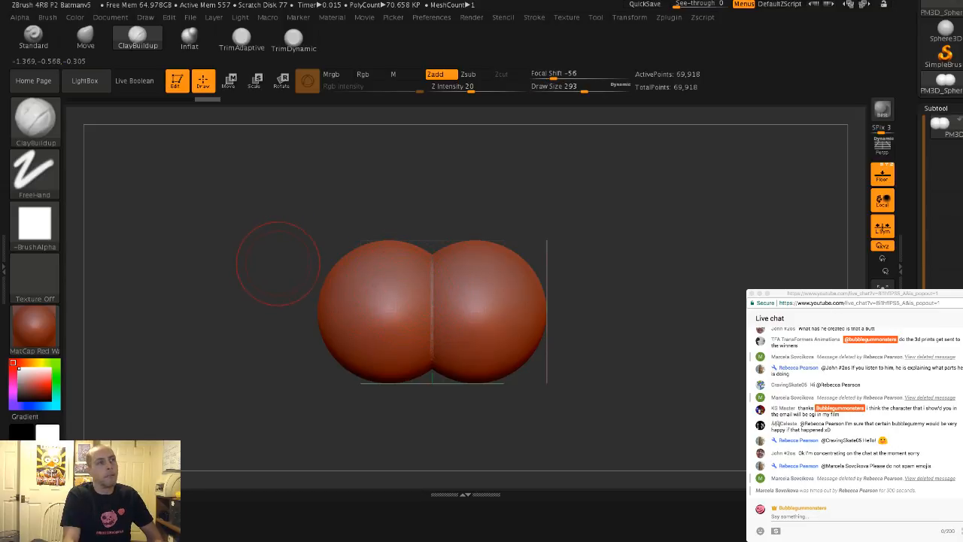
left_click_drag(275, 266, 202, 183)
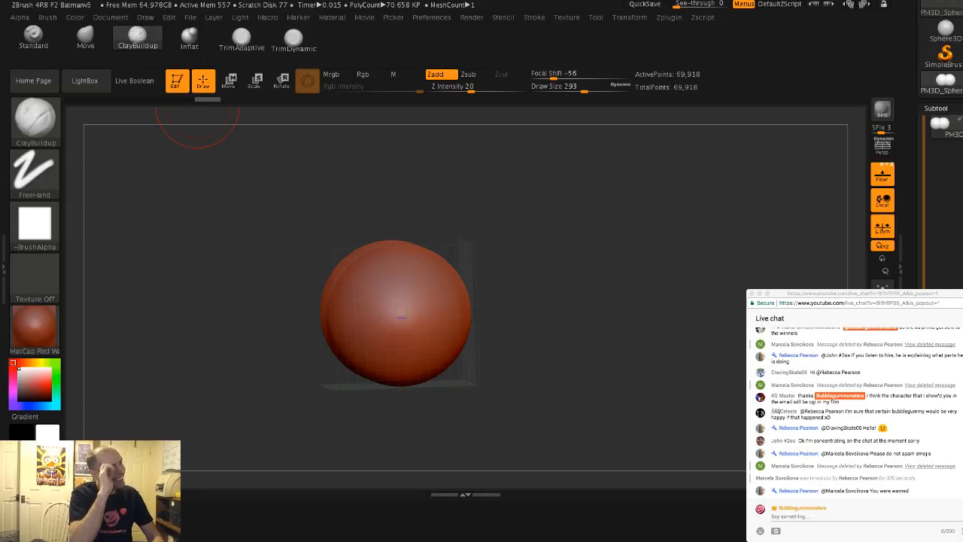
Pull both lobes backward and down into tapered shapes with the Move brush at draw size 676
left_click(85, 35)
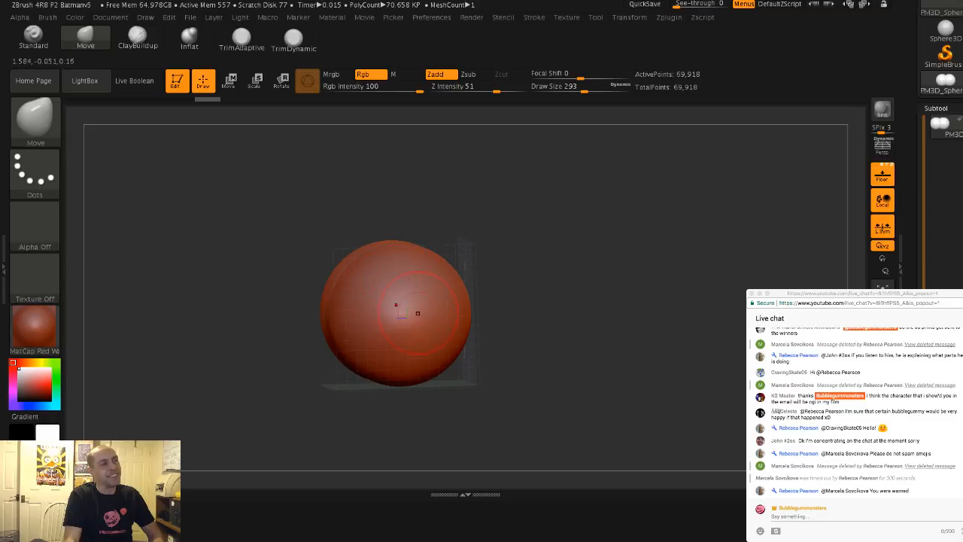
key("s")
mouse_move(421, 315)
left_mouse_down()
mouse_move(448, 319)
mouse_move(468, 348)
mouse_move(489, 353)
left_mouse_up()
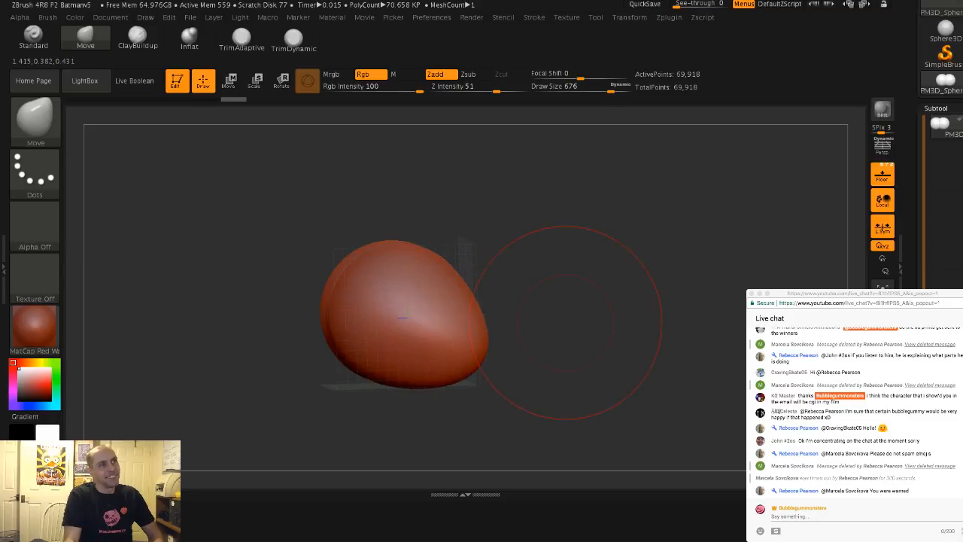
mouse_move(567, 322)
left_mouse_down()
mouse_move(503, 348)
mouse_move(526, 363)
left_mouse_up()
left_click_drag(454, 346, 461, 364)
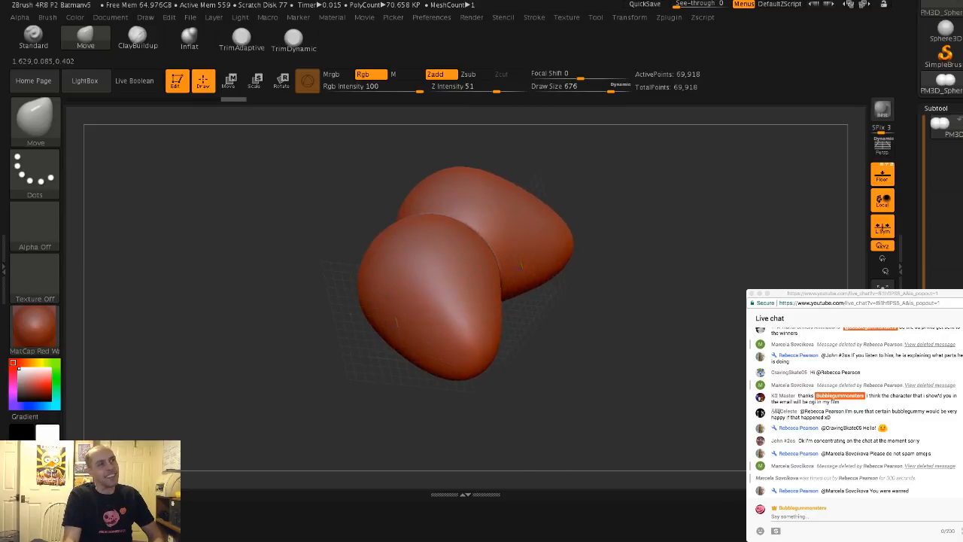
mouse_move(553, 348)
left_mouse_down()
mouse_move(543, 363)
mouse_move(551, 383)
left_mouse_up()
left_click_drag(490, 362, 484, 353)
Refine the tapered ends and outer sides of both lobes from several angles with the Move brush
mouse_move(553, 367)
left_mouse_down()
mouse_move(545, 378)
mouse_move(629, 346)
left_mouse_up()
left_click_drag(435, 382, 440, 375)
left_click_drag(461, 325, 471, 316)
left_click_drag(476, 368, 631, 379)
left_click_drag(298, 307, 281, 304)
mouse_move(175, 304)
left_mouse_down("shift")
mouse_move(242, 312)
mouse_move(231, 337)
left_mouse_up("shift")
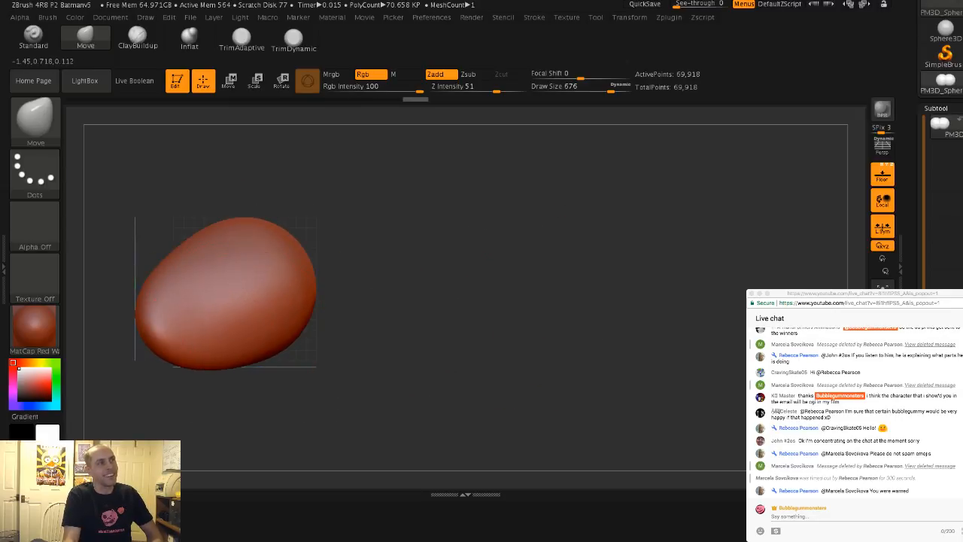
mouse_move(241, 181)
left_mouse_down()
mouse_move(188, 188)
mouse_move(142, 108)
left_mouse_up()
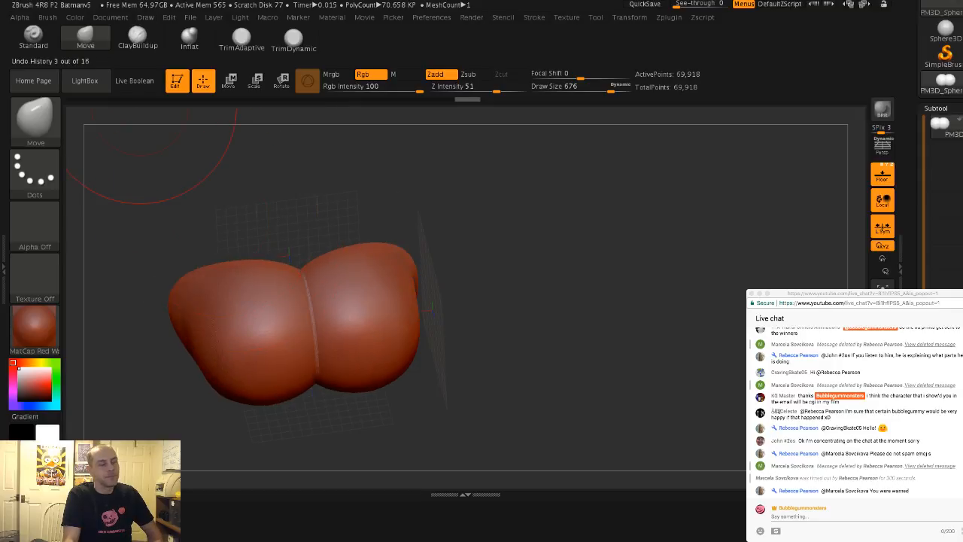
Build up a rounded mound over the upper seam between the lobes with the ClayBuildup brush at draw size 344
key("b")
key("c")
key("b")
key("s")
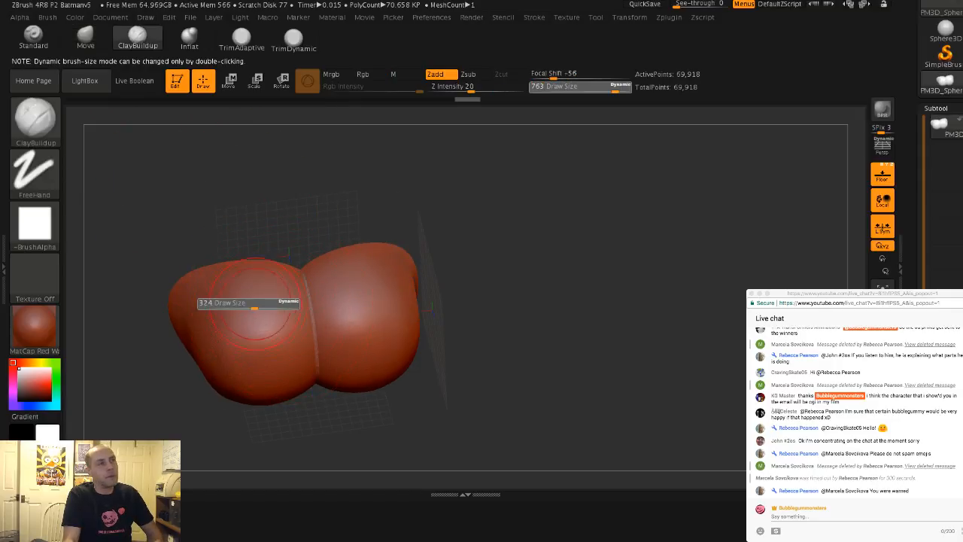
left_click(256, 305)
mouse_move(308, 290)
left_mouse_down()
mouse_move(312, 316)
mouse_move(309, 297)
mouse_move(311, 315)
mouse_move(302, 305)
left_mouse_up()
right_click_drag(302, 305, 335, 335)
left_click_drag(304, 275, 298, 305)
left_click_drag(300, 272, 307, 301)
Smooth the new mound and blend its lower edge into the seam between the lobes
mouse_move(307, 301)
left_mouse_down("shift")
mouse_move(310, 279)
mouse_move(301, 292)
left_mouse_up("shift")
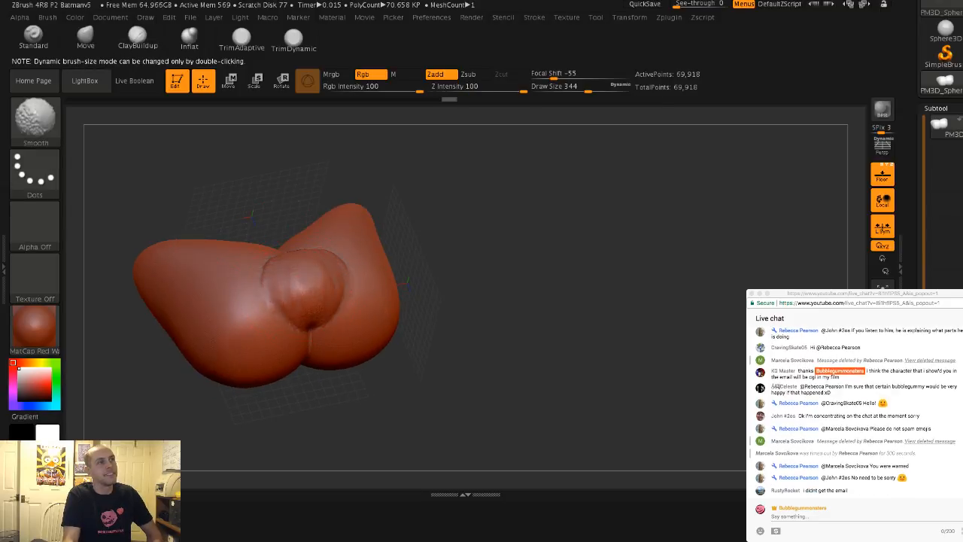
mouse_move(301, 292)
right_mouse_down()
mouse_move(292, 277)
mouse_move(285, 288)
right_mouse_up()
left_click_drag(300, 331, 312, 316, "shift")
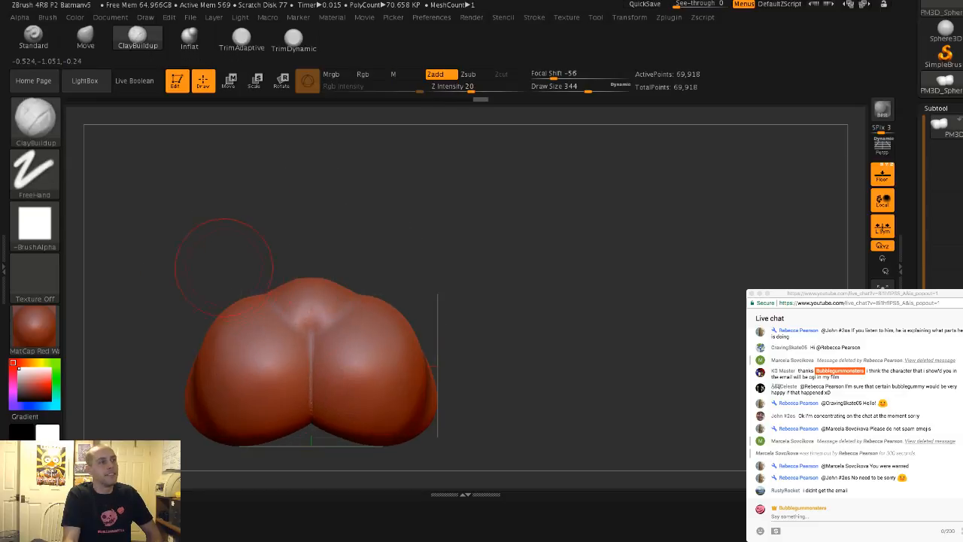
Widen and round the outer sides of both lobes with the Move brush at draw size 676
right_click_drag(224, 258, 220, 332, "ctrl")
key("s")
mouse_move(207, 358)
left_mouse_down()
mouse_move(229, 358)
mouse_move(217, 377)
left_mouse_up()
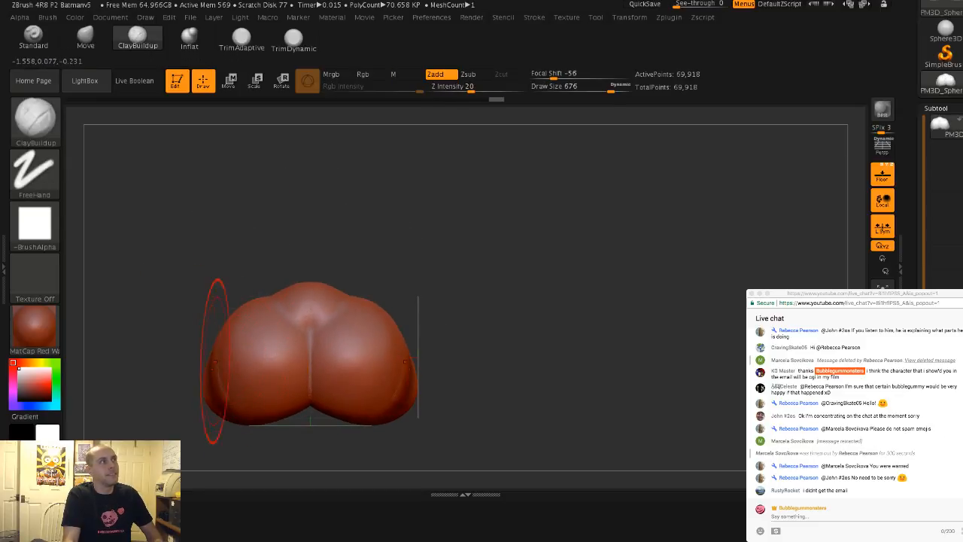
left_click(85, 37)
right_click_drag(193, 226, 298, 209, "alt")
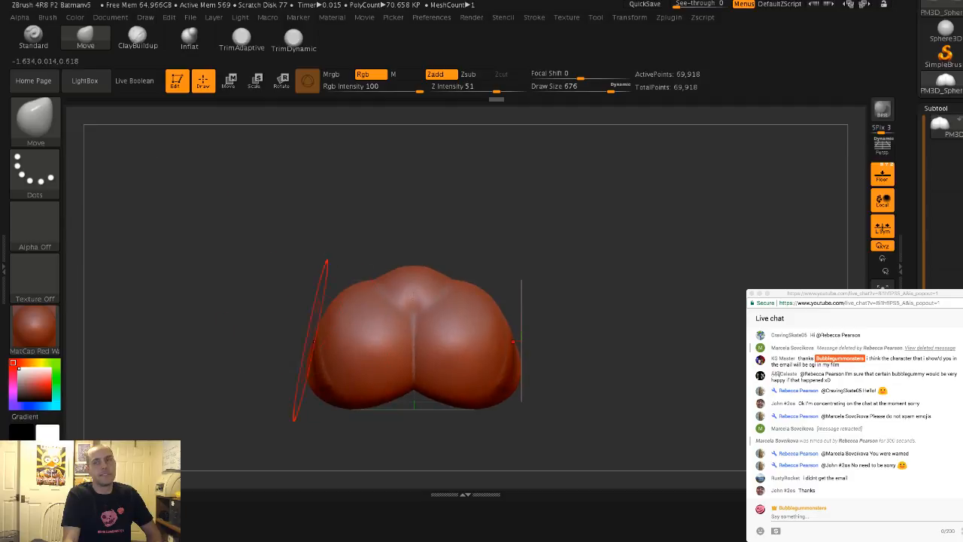
key("shift")
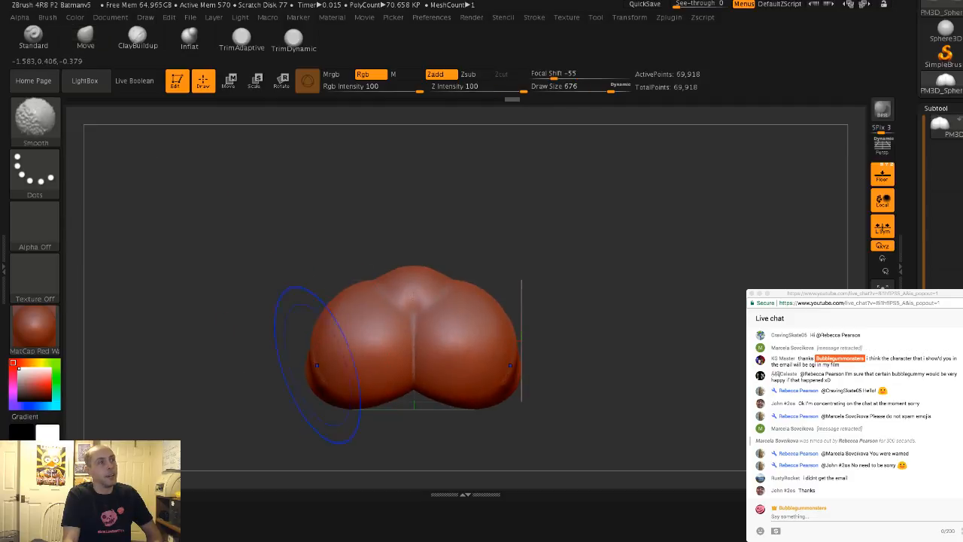
mouse_move(572, 316)
right_mouse_down()
mouse_move(291, 321)
mouse_move(286, 299)
right_mouse_up()
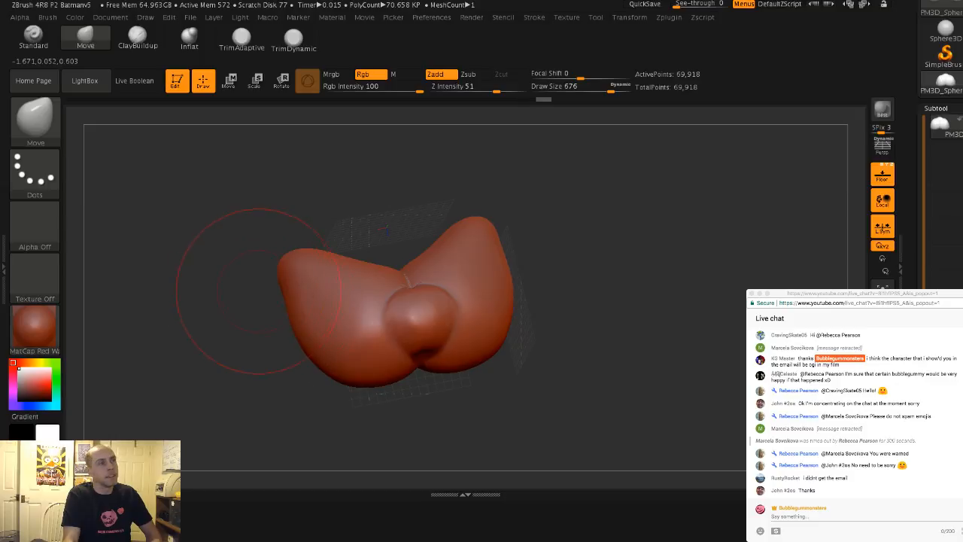
left_click_drag(354, 251, 360, 269)
mouse_move(359, 269)
right_mouse_down()
mouse_move(352, 277)
mouse_move(326, 233)
mouse_move(264, 239)
mouse_move(343, 214)
right_mouse_up()
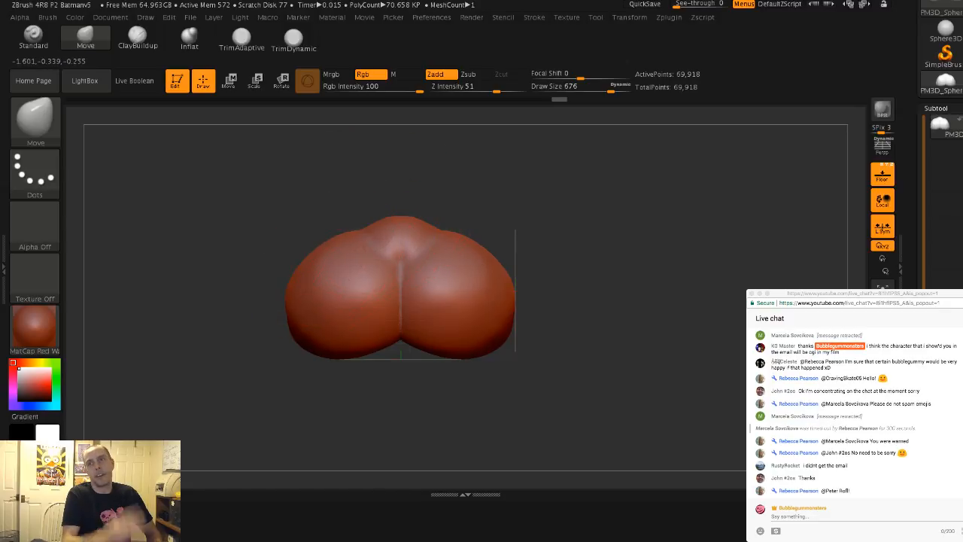
left_click(302, 268)
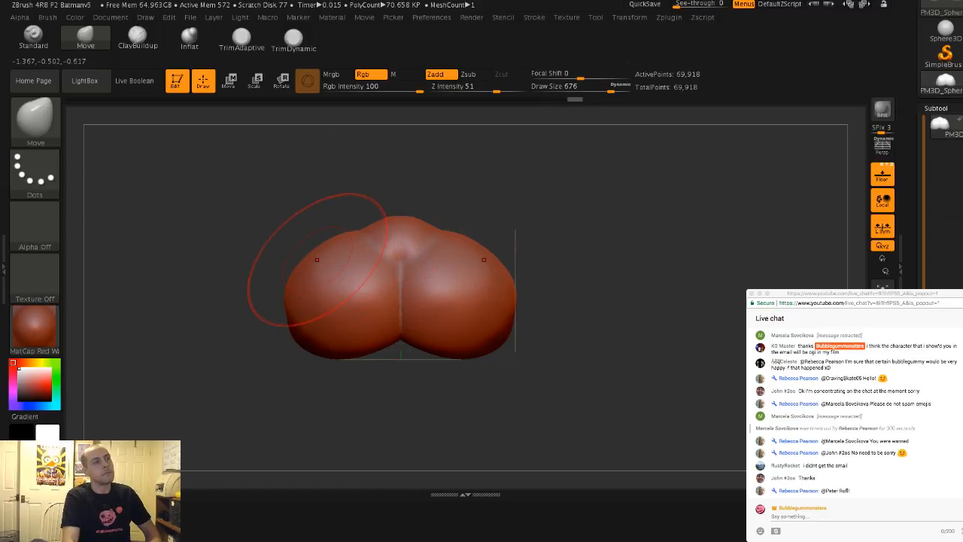
Append a sphere as a new subtool and make it the active subtool
left_click_drag(176, 286, 256, 279)
mouse_move(209, 258)
left_mouse_down()
mouse_move(197, 292)
mouse_move(226, 260)
mouse_move(250, 279)
left_mouse_up()
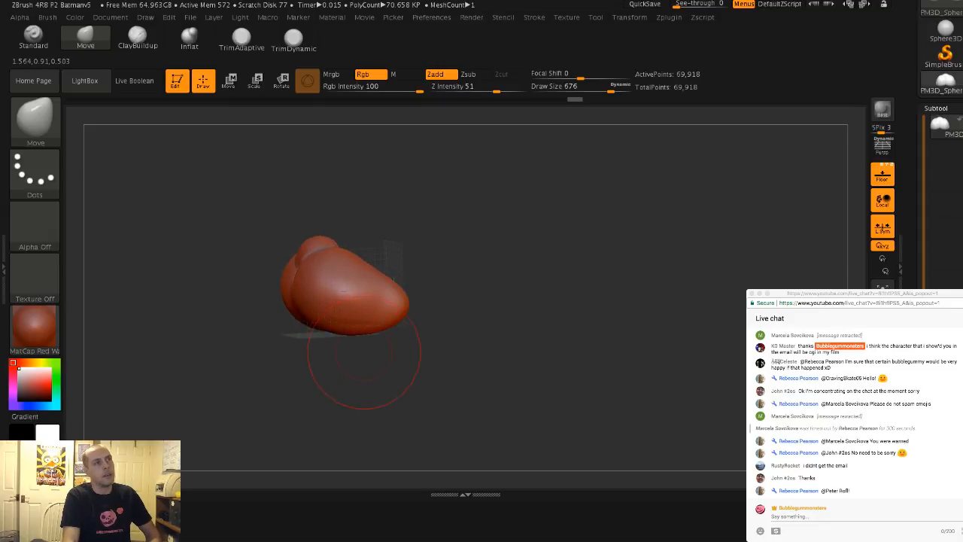
left_click_drag(440, 243, 436, 336)
left_click_drag(737, 331, 782, 238)
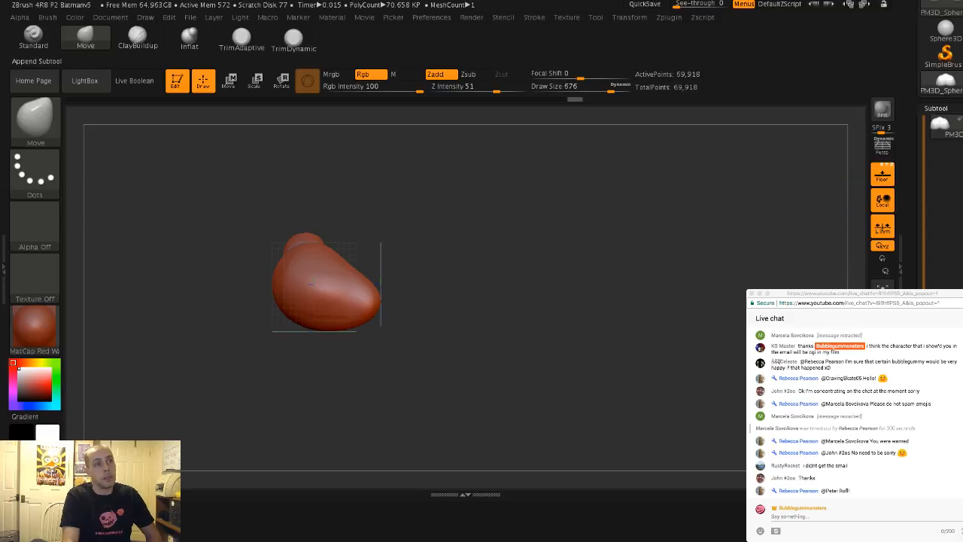
left_click(949, 444)
left_click(514, 367)
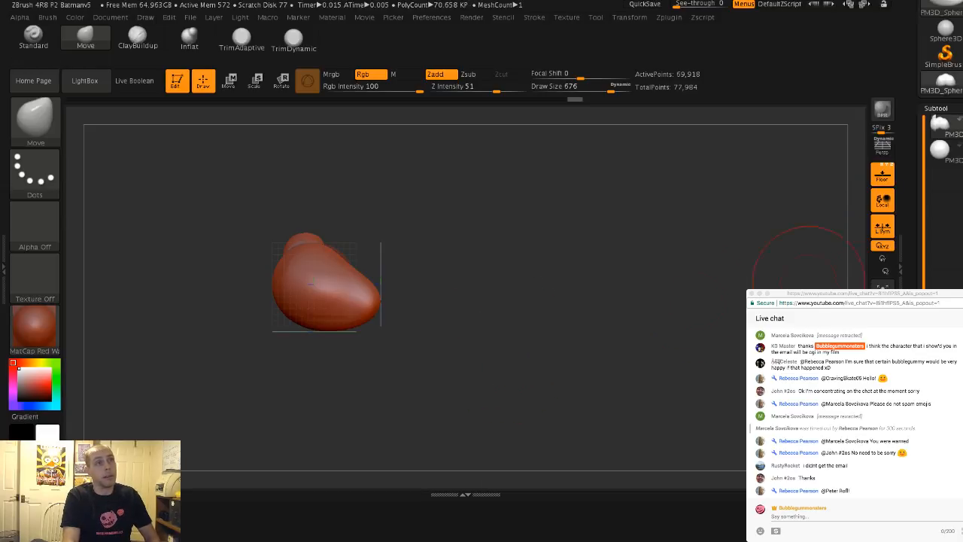
left_click(945, 152)
left_click_drag(575, 241, 542, 352)
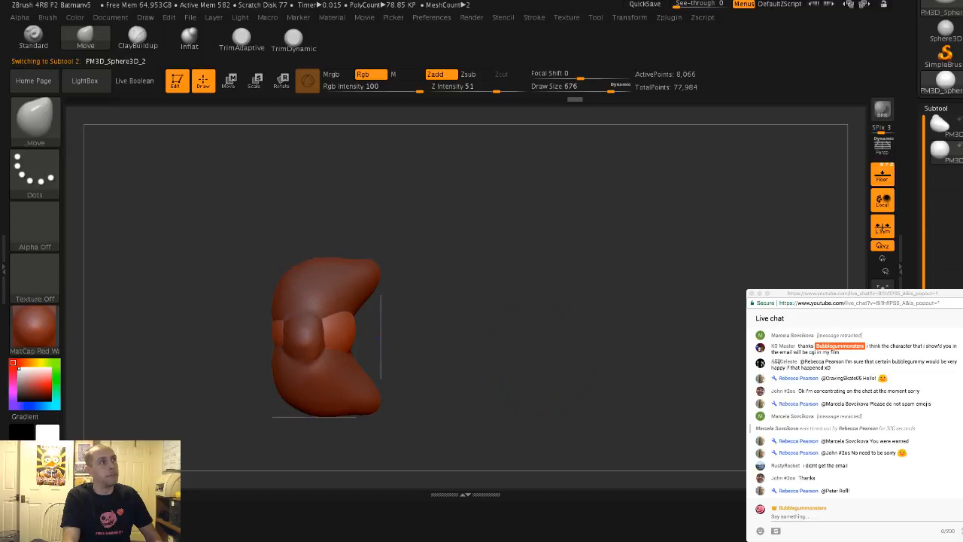
Move the new sphere back along Z and raise it along Y behind the lobes
left_click_drag(204, 126, 232, 147, "alt")
key("w")
left_click_drag(309, 333, 365, 333)
mouse_move(527, 399)
left_mouse_down()
mouse_move(564, 349)
mouse_move(527, 384)
left_mouse_up()
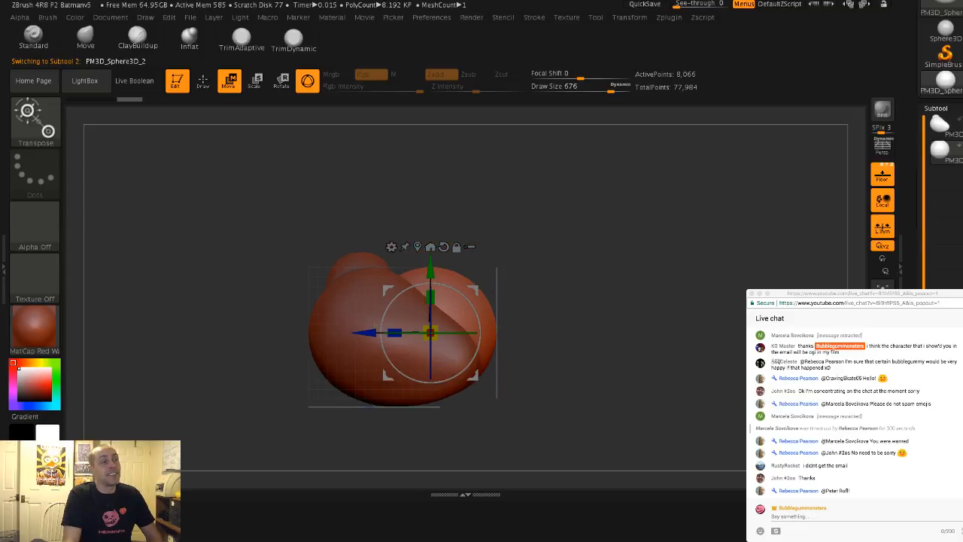
left_click_drag(431, 268, 431, 217)
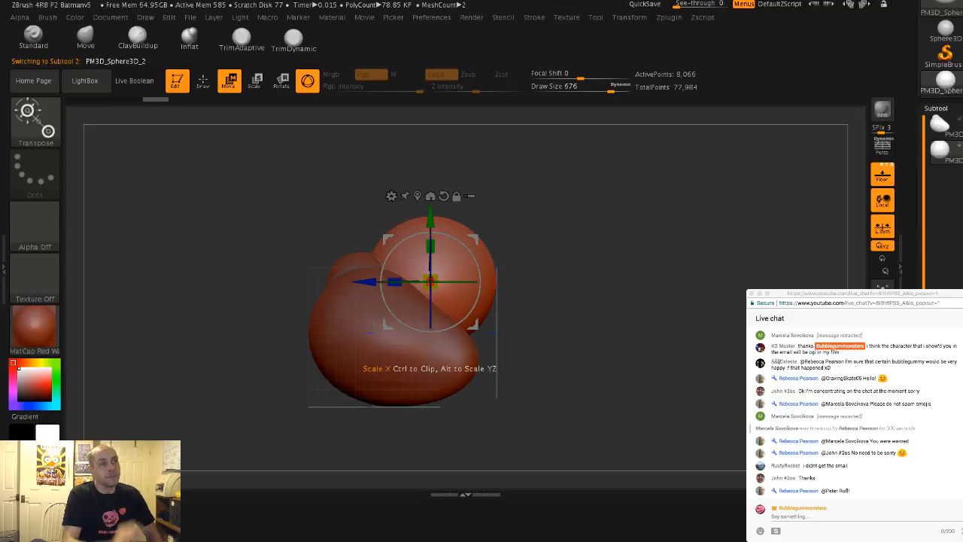
Enlarge the sphere uniformly and slide it further back along Z so it still overlaps the lobes
left_click_drag(430, 281, 480, 252)
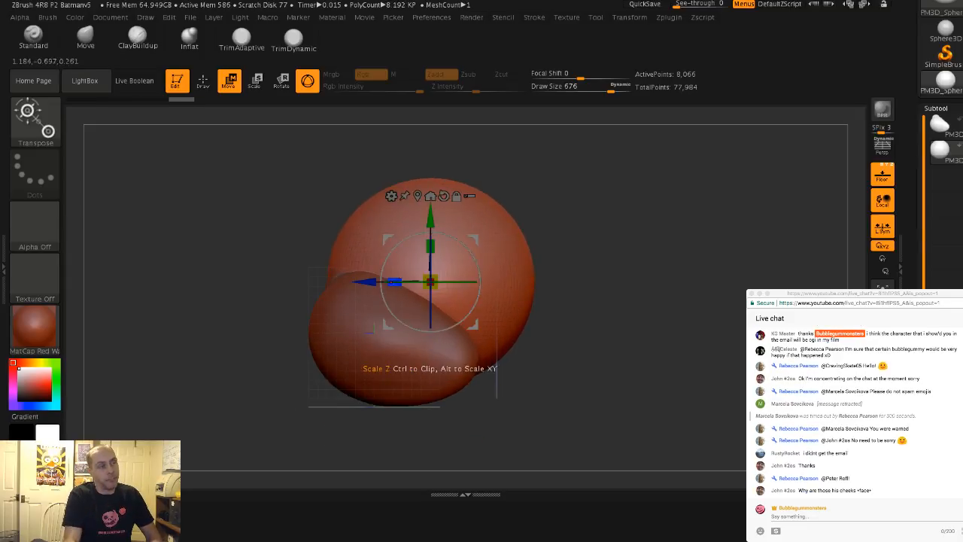
left_click_drag(367, 282, 419, 283)
left_click_drag(479, 282, 404, 282)
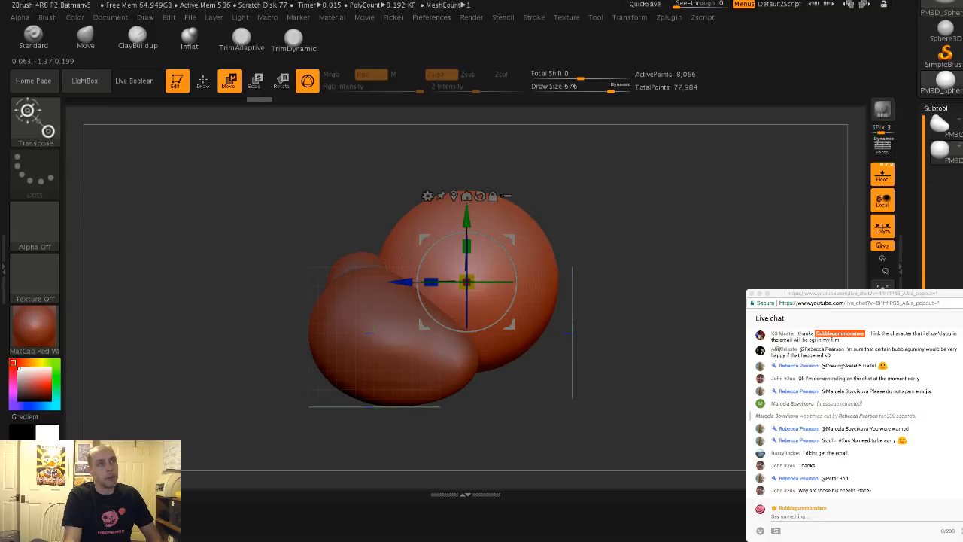
Centre the sphere on the lobes' seam along X and nudge its height slightly
left_click_drag(331, 218, 467, 188)
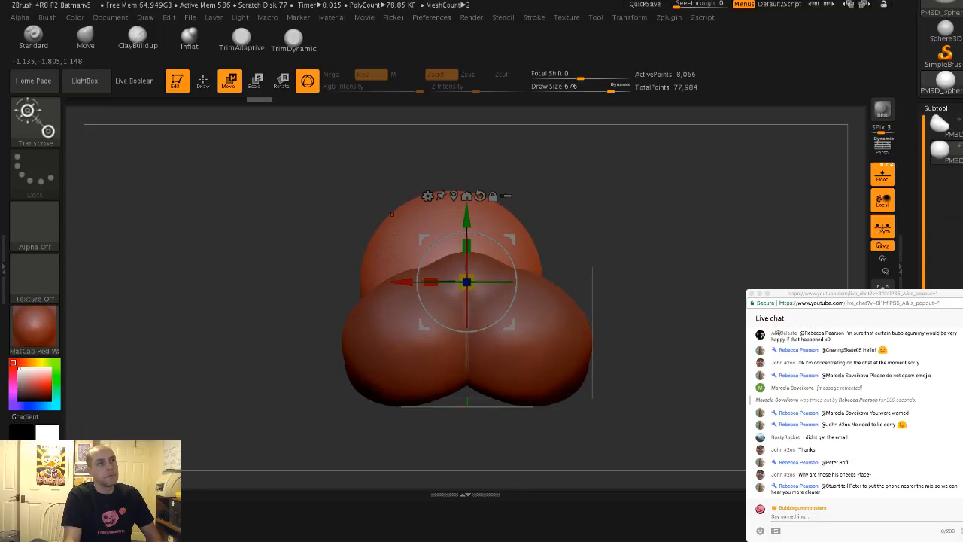
left_click_drag(403, 282, 416, 282)
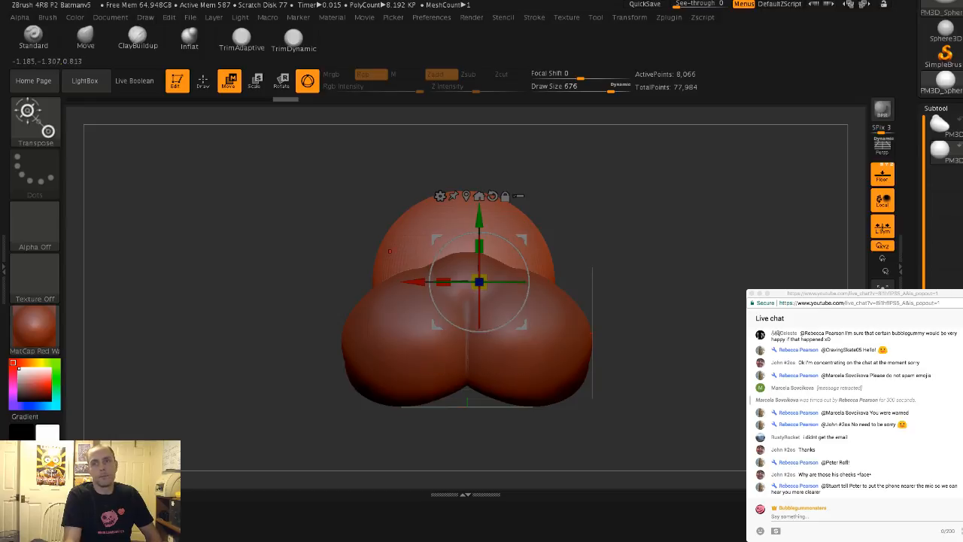
left_click_drag(414, 282, 419, 282)
left_click_drag(480, 217, 480, 213)
left_click_drag(497, 170, 481, 218)
left_click_drag(778, 332, 462, 255, "shift")
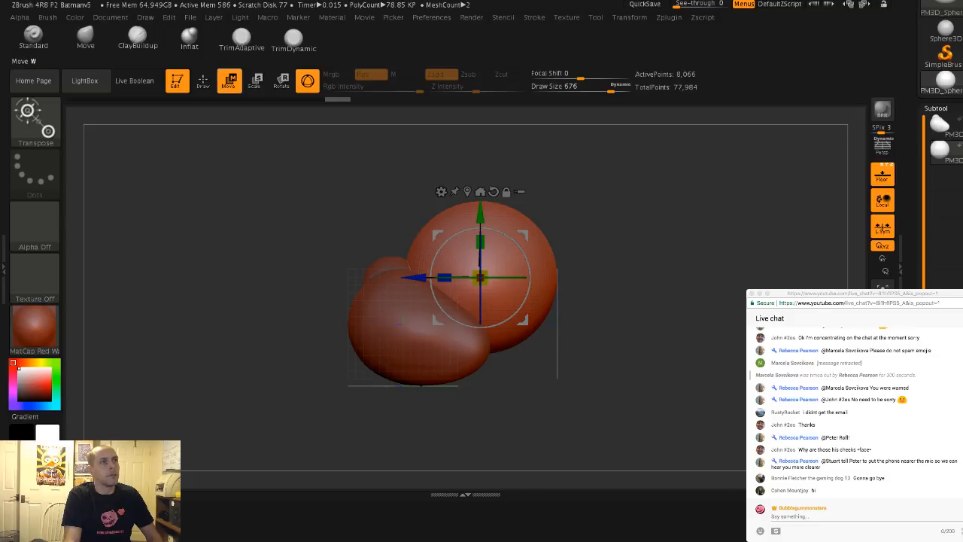
Leave transform mode for drawing and convert the rear sphere to a DynaMesh
left_click(204, 80)
left_click_drag(309, 256, 376, 218, "shift")
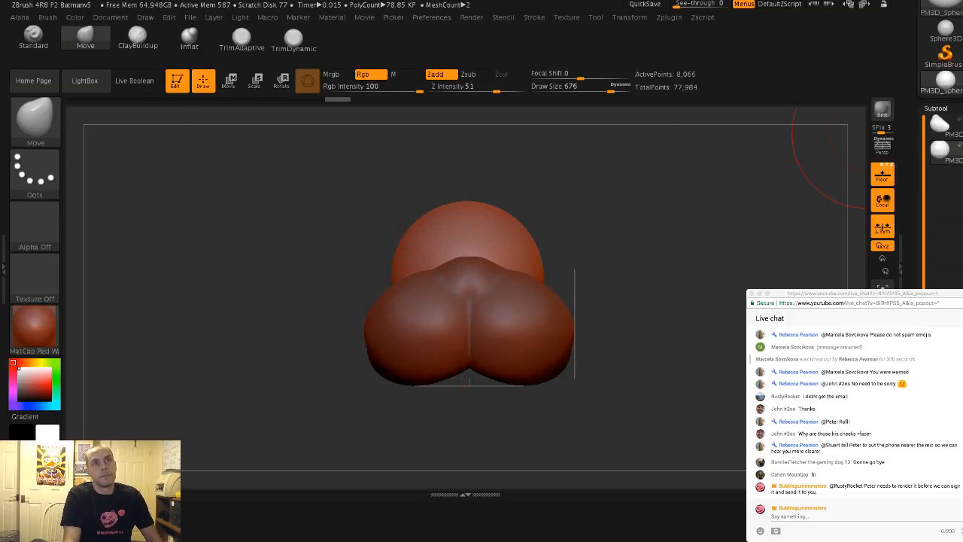
left_click_drag(921, 225, 921, 101)
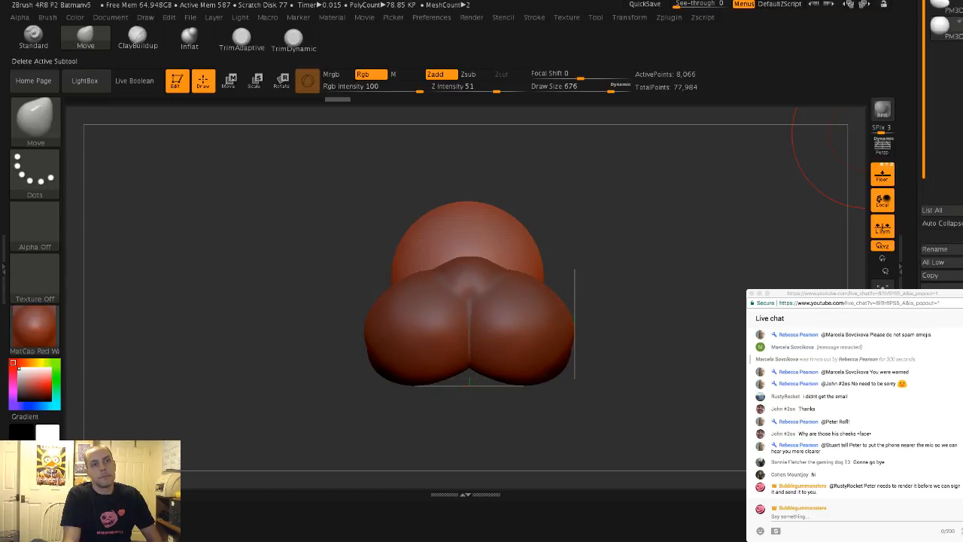
scroll(933, 224, "down", 3)
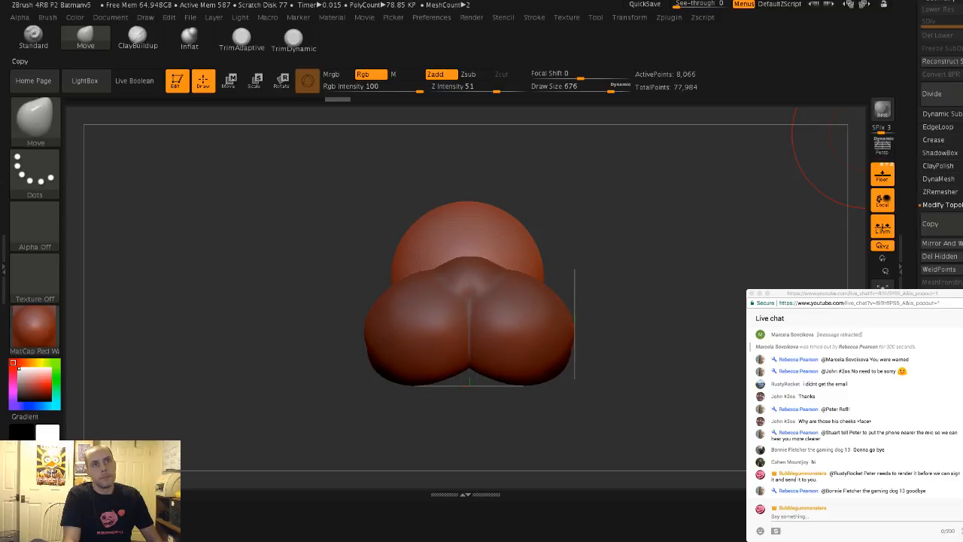
scroll(941, 188, "up", 2)
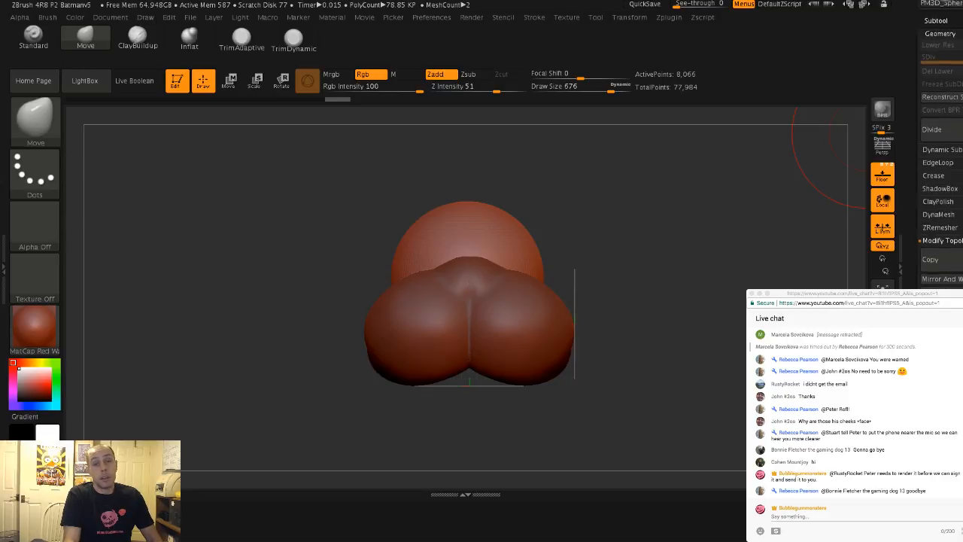
scroll(940, 188, "down", 1)
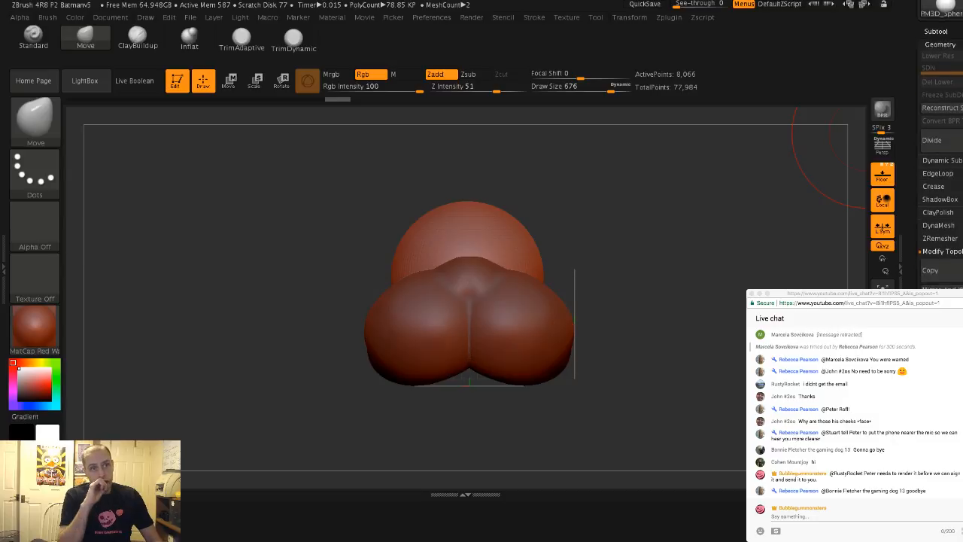
left_click(938, 212)
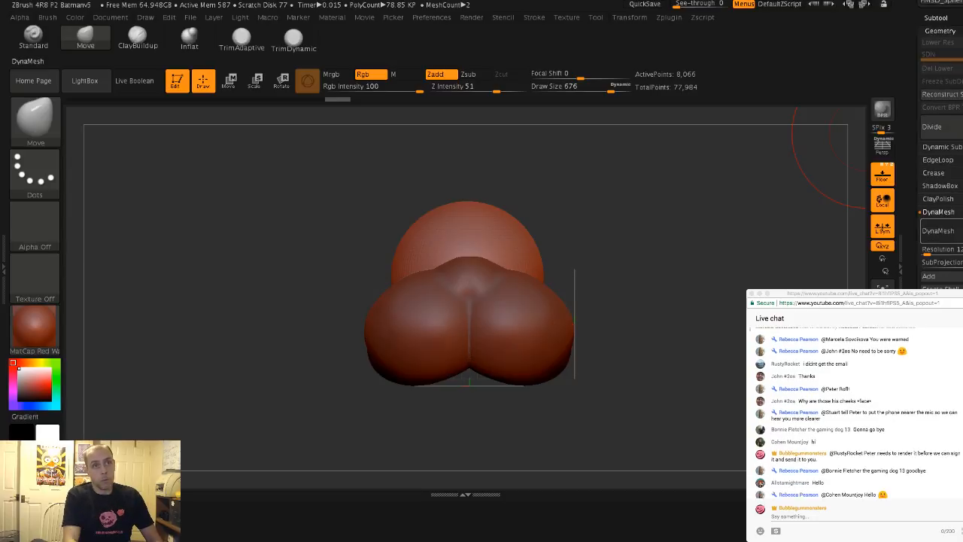
left_click(940, 231)
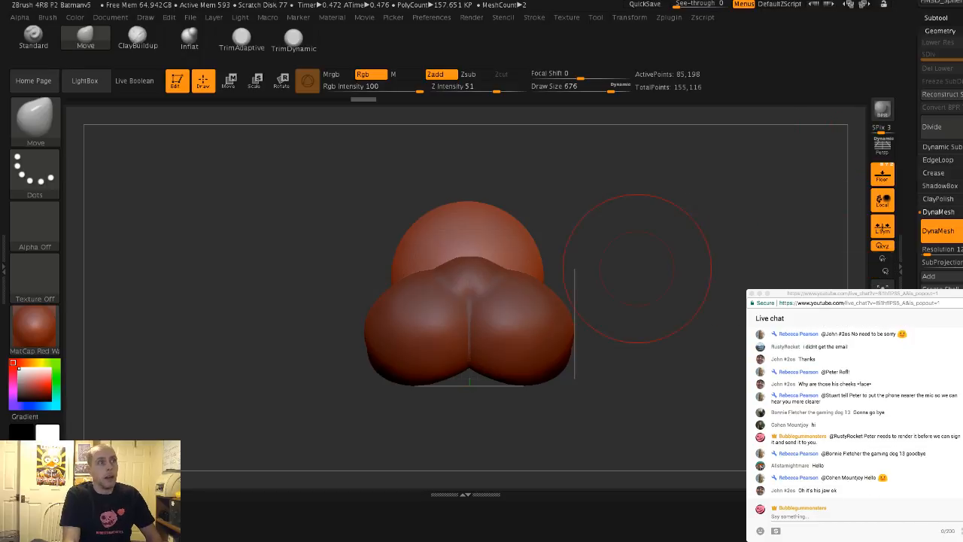
Make the lobes the active subtool and stretch their lower rear ends backward beneath the sphere with the Move brush
key("shift")
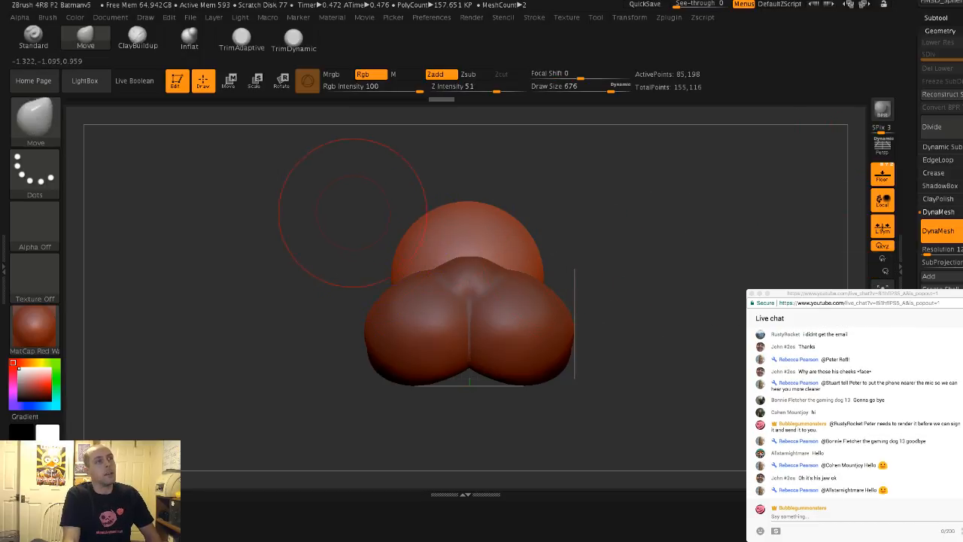
left_click_drag(334, 183, 258, 261)
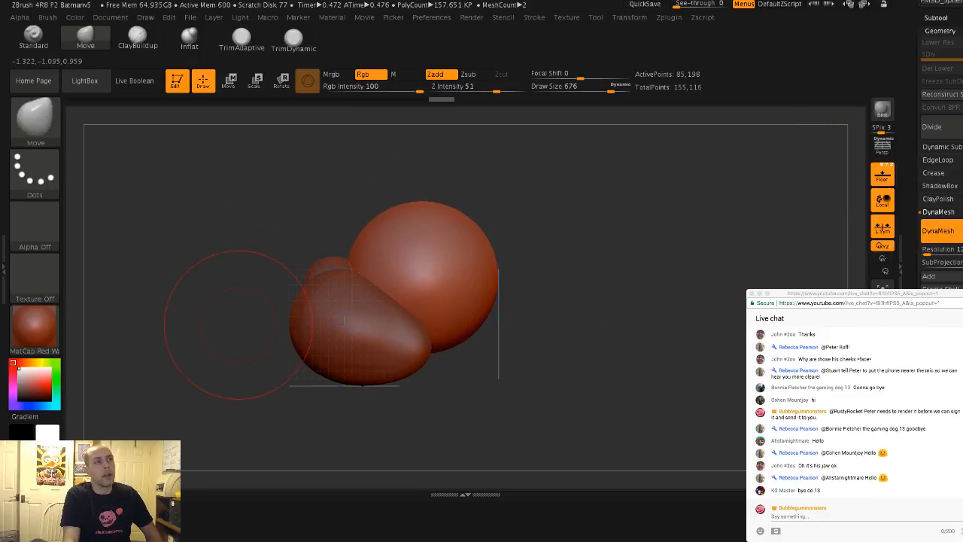
left_click_drag(201, 310, 262, 226)
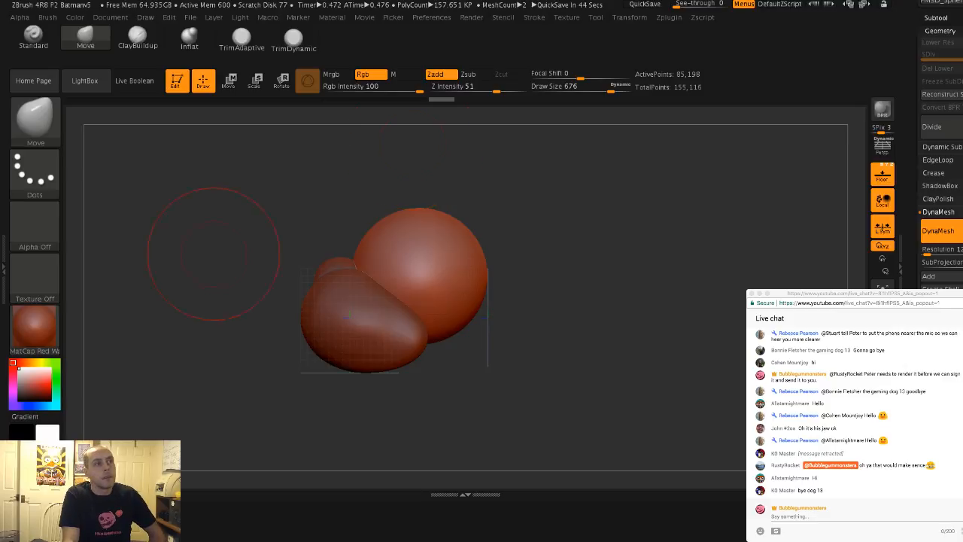
left_click(391, 343, "alt")
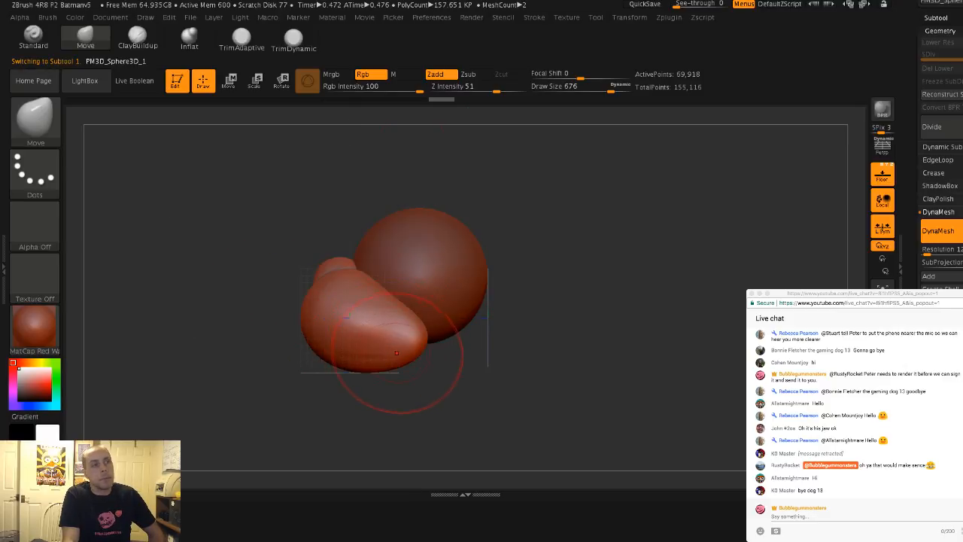
mouse_move(401, 352)
left_mouse_down()
mouse_move(420, 341)
mouse_move(416, 330)
mouse_move(431, 339)
left_mouse_up()
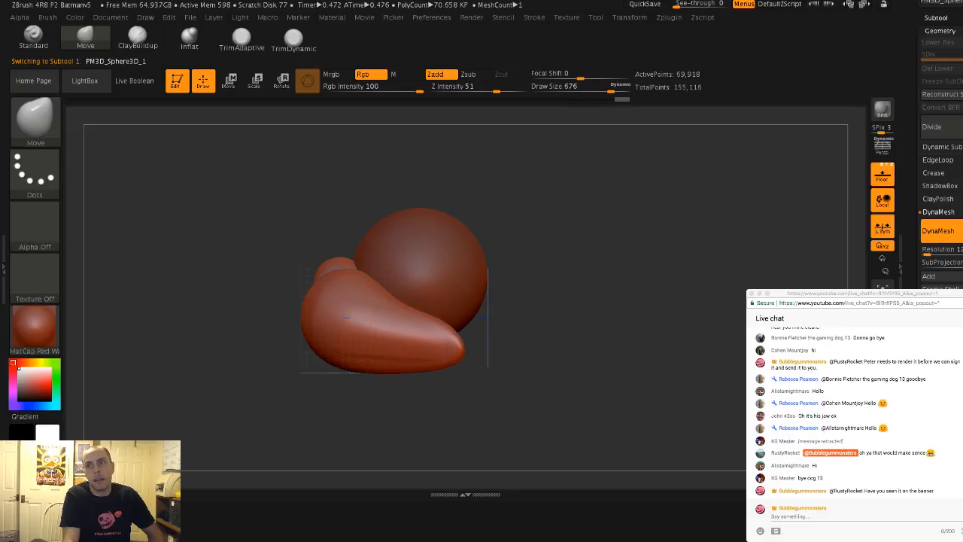
mouse_move(473, 314)
left_mouse_down()
mouse_move(572, 314)
mouse_move(473, 314)
left_mouse_up()
left_click_drag(408, 319, 411, 307)
key("ctrl+shift+z")
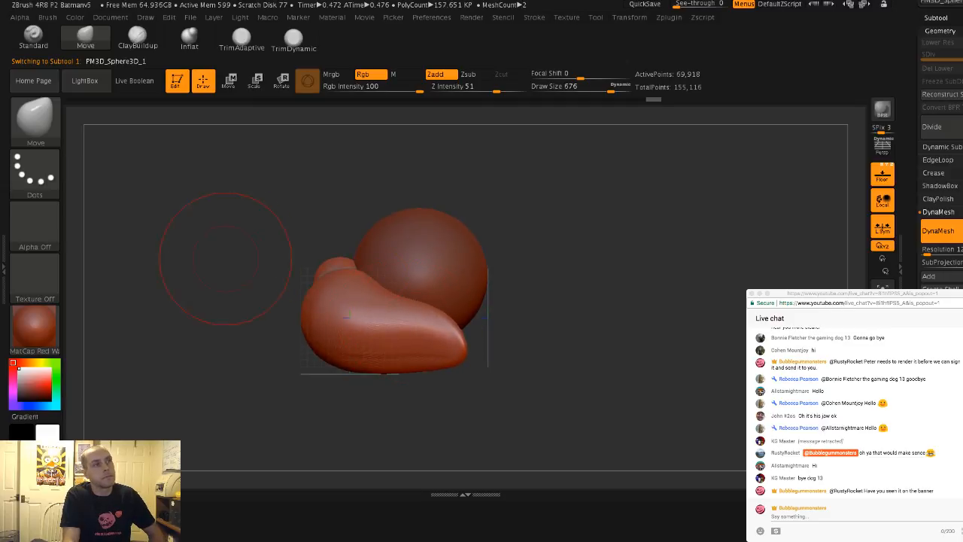
Pull the stretched rear ends down into two symmetrical prongs and bend their tips inward with the Move brush
left_click_drag(225, 251, 254, 213, "alt")
left_click_drag(452, 325, 454, 397)
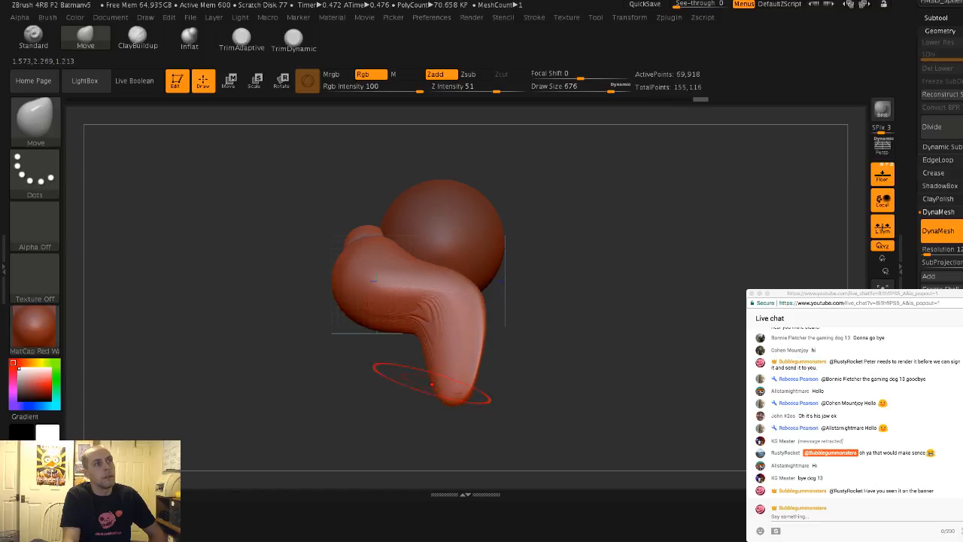
mouse_move(383, 369)
left_mouse_down()
mouse_move(482, 371)
mouse_move(421, 372)
left_mouse_up()
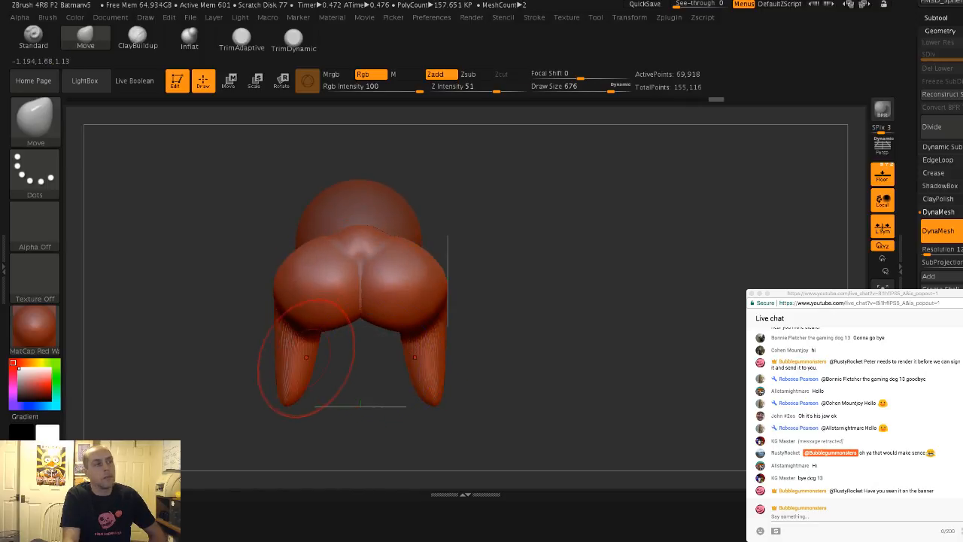
mouse_move(298, 371)
left_mouse_down()
mouse_move(323, 376)
mouse_move(315, 402)
mouse_move(421, 407)
mouse_move(361, 402)
left_mouse_up()
left_click_drag(280, 378, 291, 376)
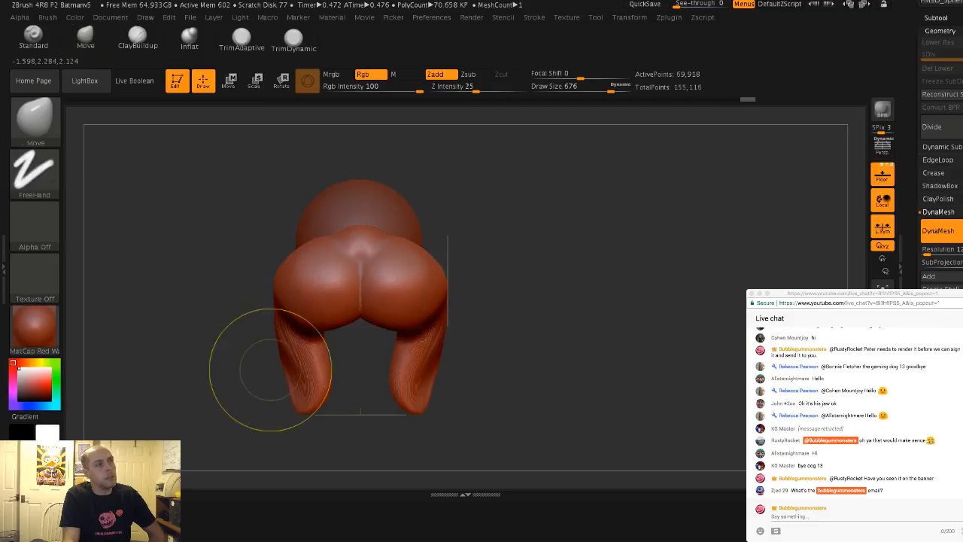
Remesh the lobes with DynaMesh and smooth the stretched surface of the two prongs
left_click_drag(226, 348, 226, 331, "ctrl")
key("shift")
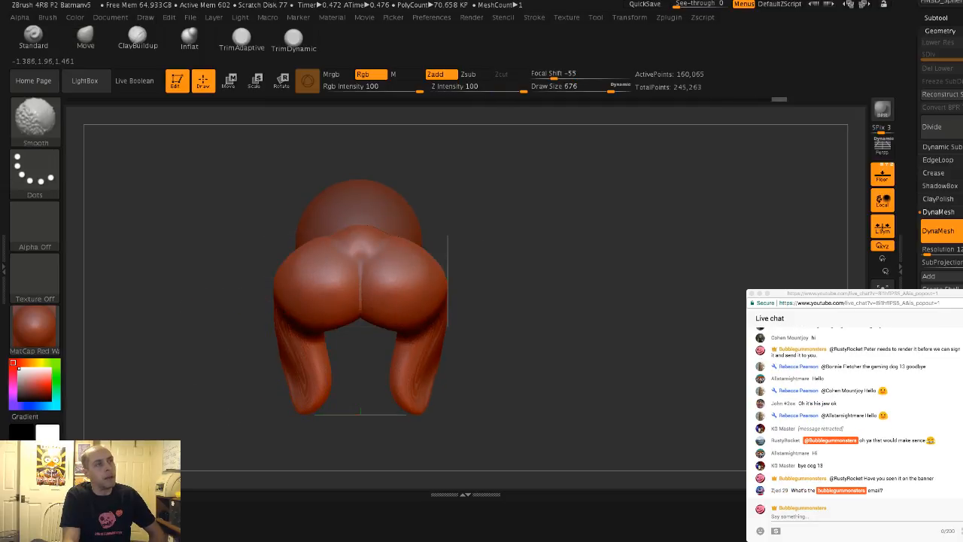
left_click_drag(269, 386, 308, 353)
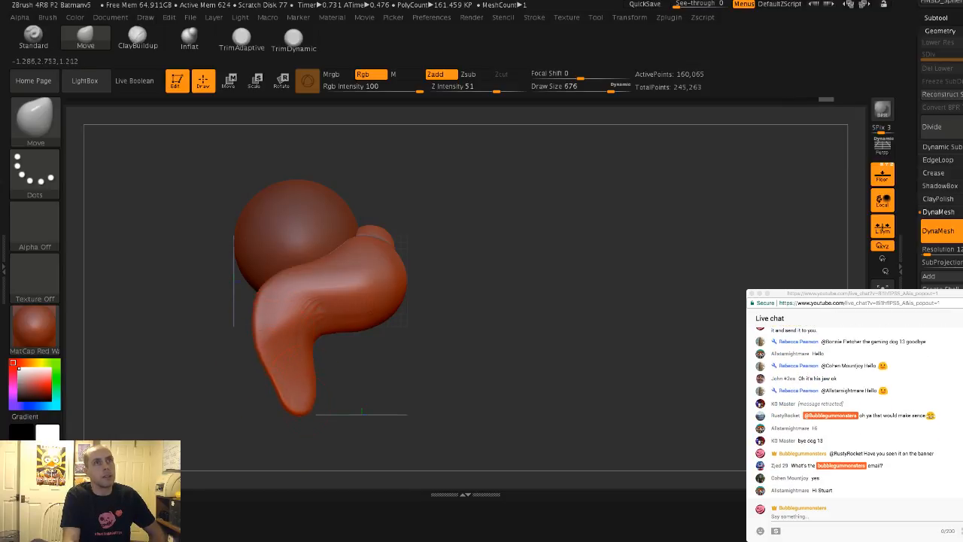
Mask everything except the lower tips of the prongs and pull the unmasked tips forward with the Move brush
key("ctrl")
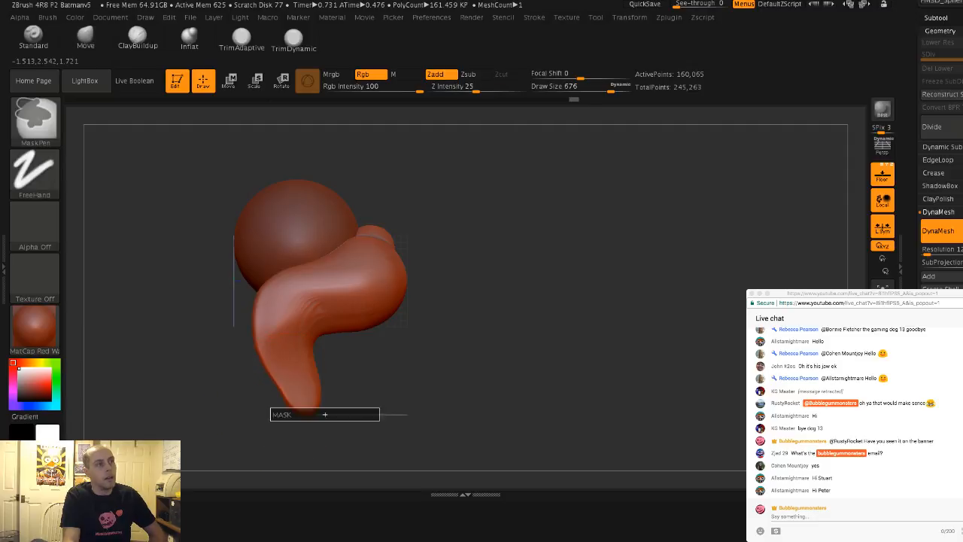
left_click_drag(265, 381, 374, 445)
left_click(337, 385, "ctrl")
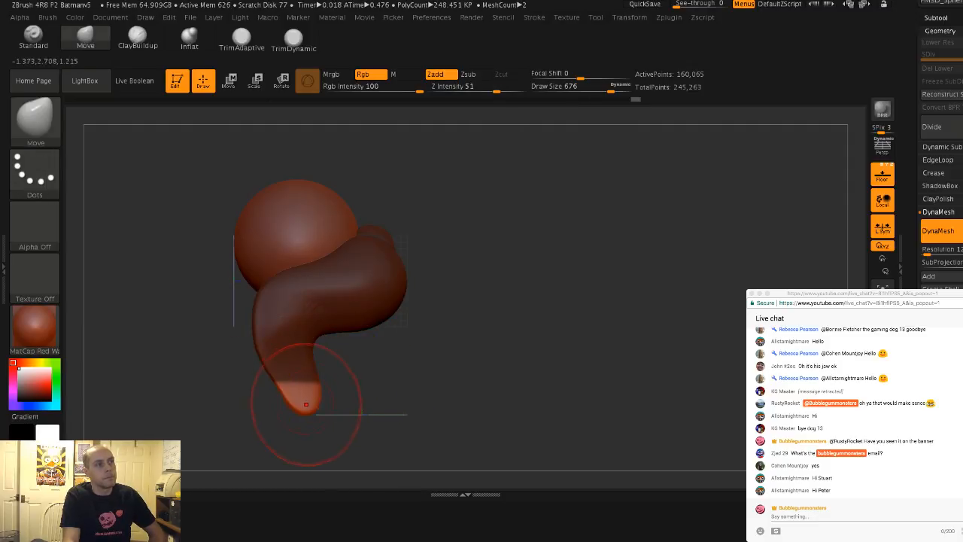
left_click_drag(318, 405, 404, 413)
Swell the unmasked prong tips with the Inflat brush at draw size 910
left_click(189, 38)
mouse_move(361, 450)
left_mouse_down()
mouse_move(308, 411)
mouse_move(257, 419)
mouse_move(350, 400)
mouse_move(331, 405)
left_mouse_up()
mouse_move(218, 406)
left_mouse_down()
mouse_move(263, 388)
mouse_move(226, 349)
mouse_move(215, 362)
mouse_move(259, 364)
left_mouse_up()
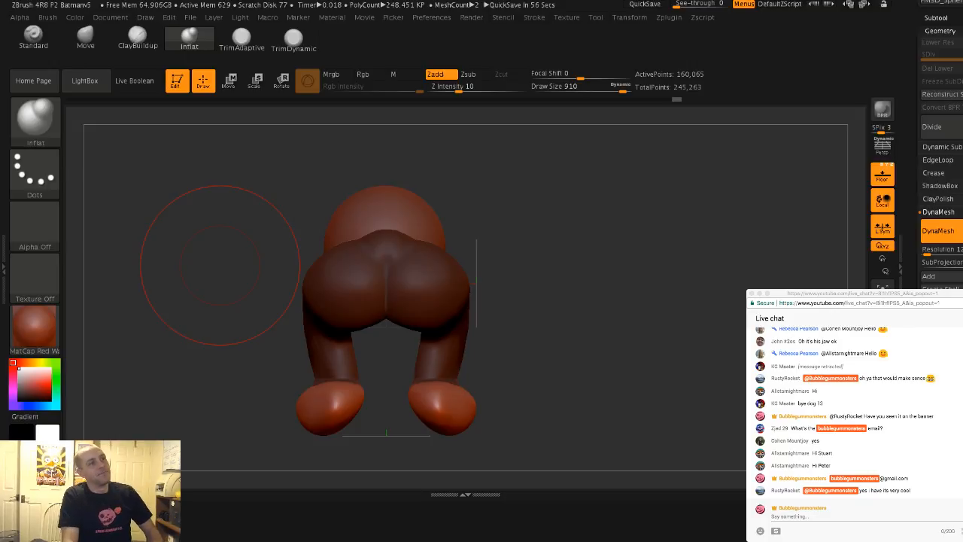
Pull the swollen tips forward and inward with the Move brush at draw size 657 until they meet as a chin
left_click_drag(144, 243, 170, 240)
mouse_move(467, 339)
left_mouse_down()
mouse_move(422, 331)
mouse_move(407, 305)
mouse_move(327, 364)
mouse_move(371, 374)
left_mouse_up()
key("s")
left_click(85, 38)
left_click_drag(344, 343, 357, 343)
mouse_move(324, 414)
left_mouse_down()
mouse_move(289, 414)
mouse_move(338, 414)
left_mouse_up()
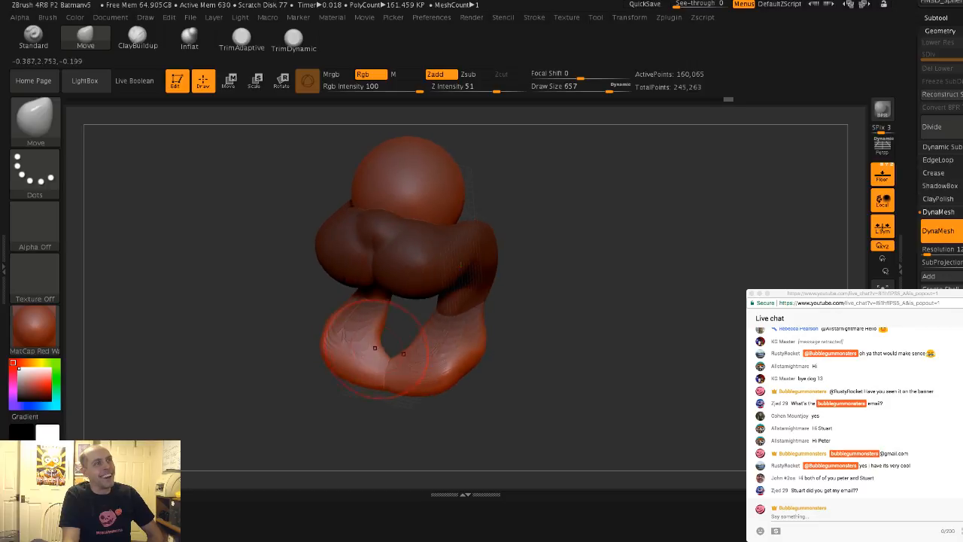
left_click_drag(381, 348, 340, 347)
Clear the mask and remesh with DynaMesh so the two tips fuse into one jaw
mouse_move(226, 280)
left_mouse_down()
mouse_move(180, 281)
mouse_move(244, 276)
mouse_move(243, 297)
mouse_move(216, 310)
left_mouse_up()
key("ctrl")
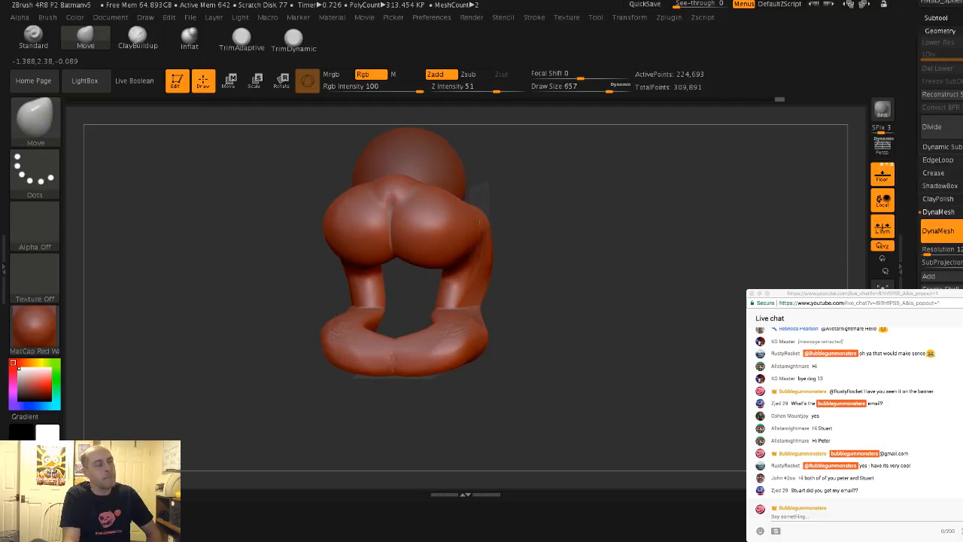
mouse_move(263, 347)
left_mouse_down()
mouse_move(203, 342)
mouse_move(282, 325)
mouse_move(304, 298)
left_mouse_up()
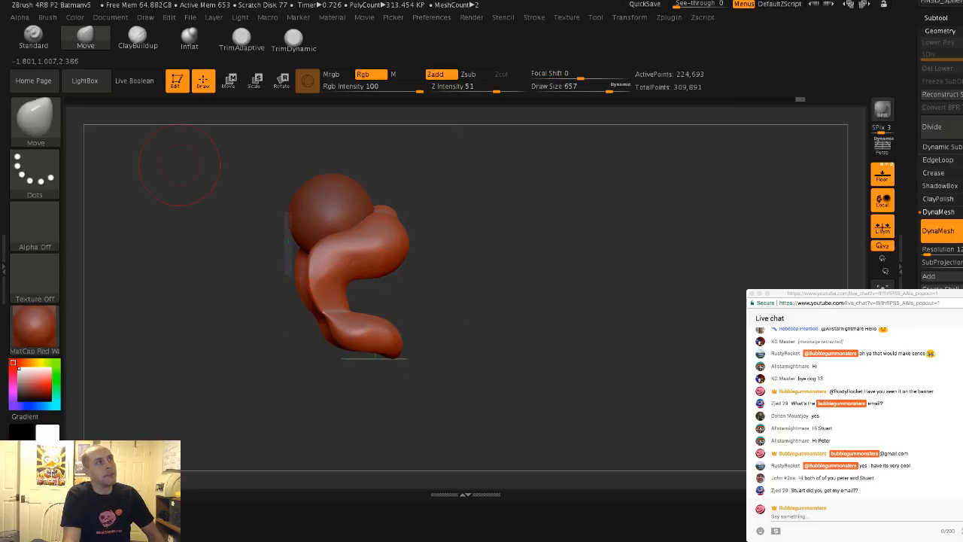
Thicken the outer sides of the jaw's uprights with ClayBuildup strokes, using draw sizes 318 and 476
left_click(138, 36)
key("s")
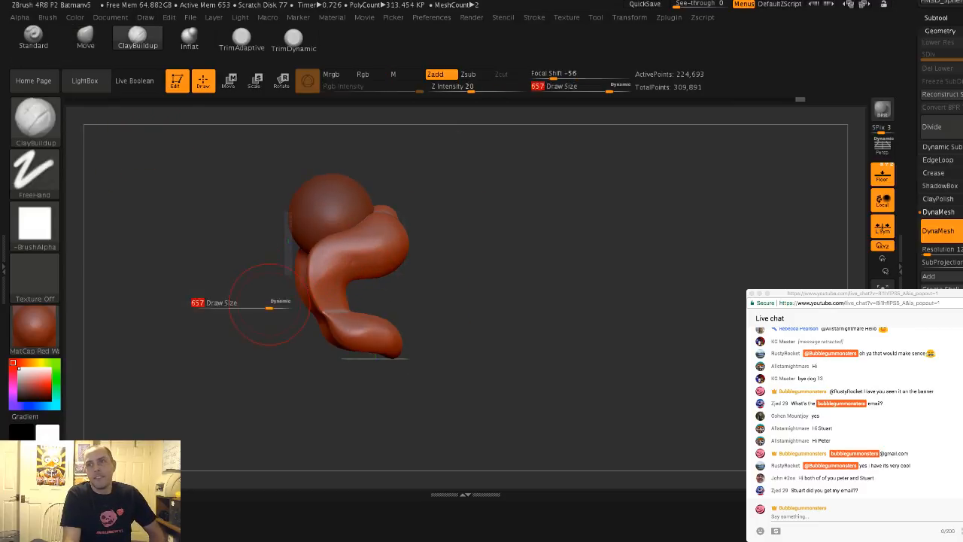
mouse_move(269, 304)
left_mouse_down()
mouse_move(233, 303)
mouse_move(263, 304)
left_mouse_up()
key("s")
left_click_drag(330, 304, 315, 304)
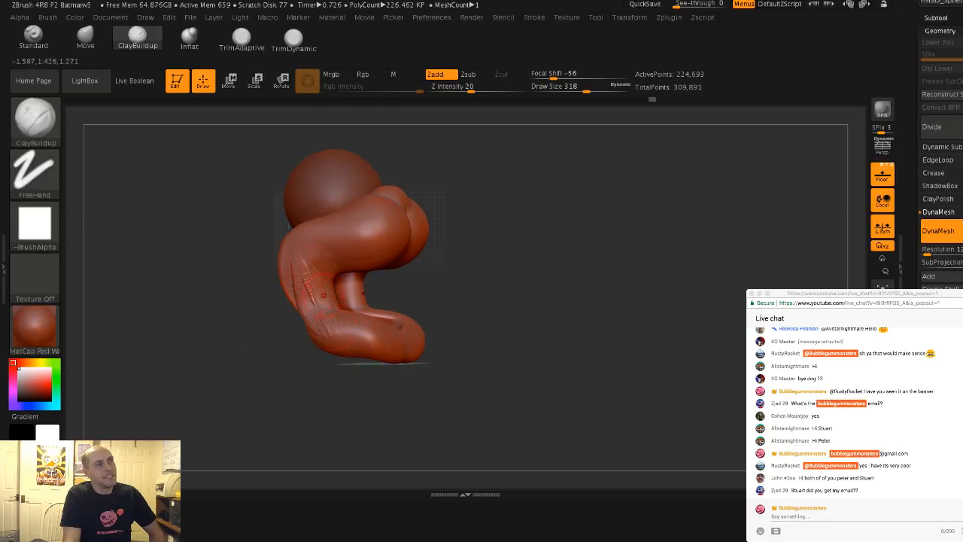
left_click_drag(316, 271, 317, 312)
left_click_drag(306, 250, 303, 307)
key("s")
mouse_move(307, 266)
left_mouse_down()
mouse_move(320, 278)
mouse_move(316, 301)
left_mouse_up()
mouse_move(316, 301)
right_mouse_down()
mouse_move(226, 301)
mouse_move(256, 301)
right_mouse_up()
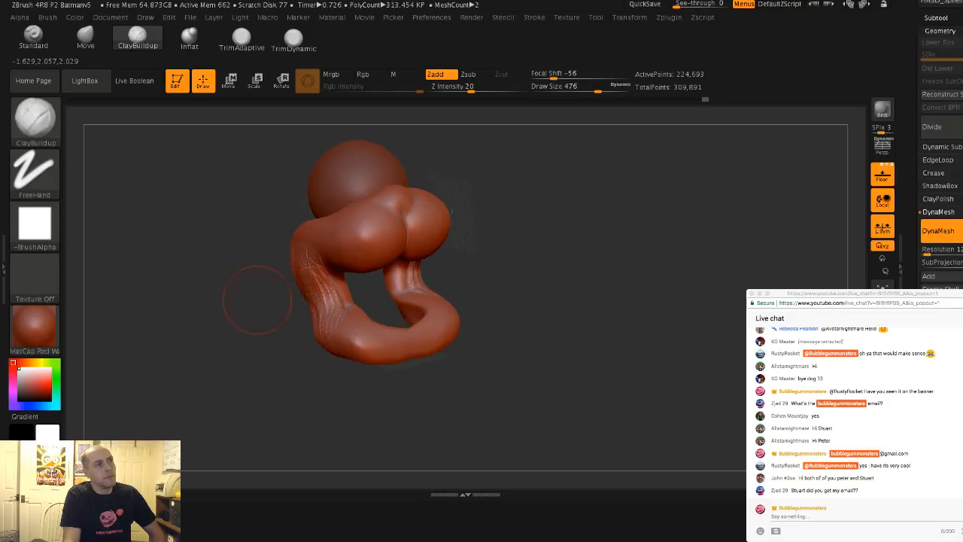
Smooth the clay strokes along the jaw's uprights
left_click_drag(319, 282, 320, 309)
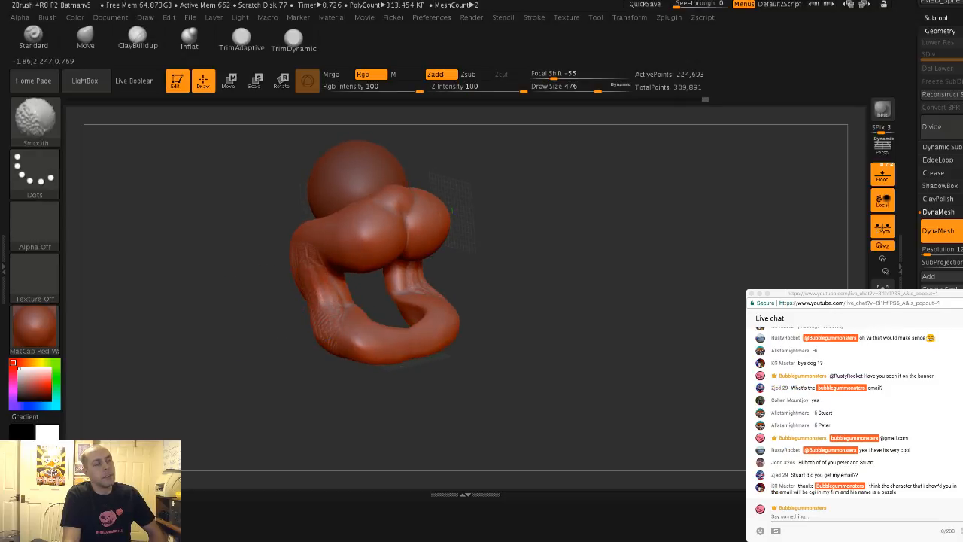
mouse_move(241, 279)
left_mouse_down()
mouse_move(294, 264)
mouse_move(306, 292)
left_mouse_up()
key("shift")
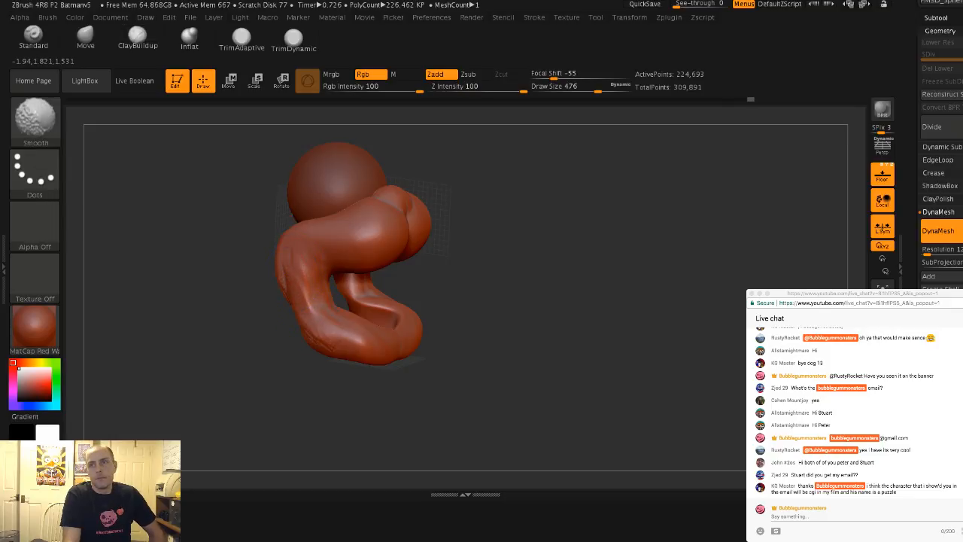
left_click_drag(241, 282, 280, 277, "shift")
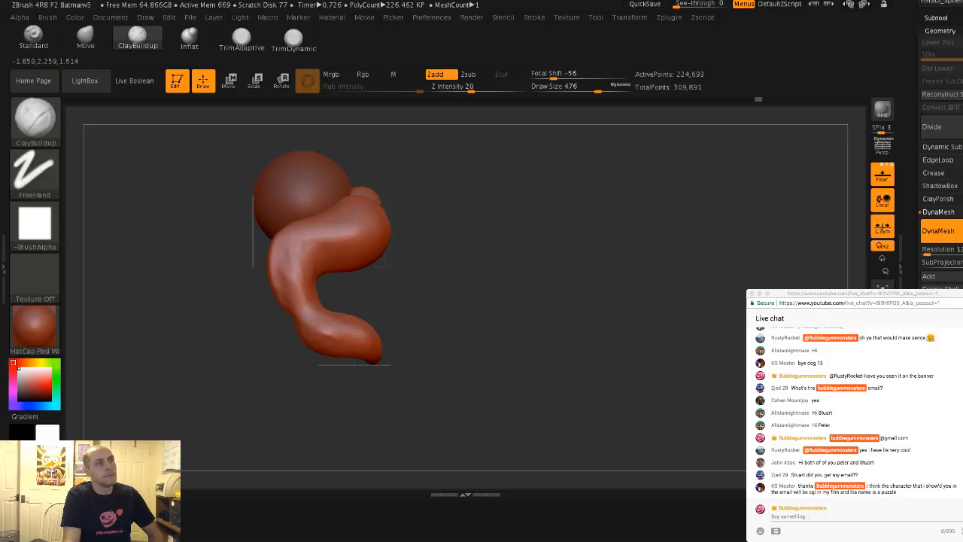
Build up a rounded bulge at the jaw's upper rear corner with ClayBuildup and smooth it
left_click_drag(303, 232, 300, 248)
left_click_drag(233, 282, 265, 286)
mouse_move(299, 225)
left_mouse_down()
mouse_move(291, 235)
mouse_move(299, 238)
left_mouse_up()
left_click_drag(226, 282, 270, 289)
left_click_drag(339, 290, 361, 292)
left_click_drag(281, 228, 292, 250)
left_click_drag(347, 294, 418, 289)
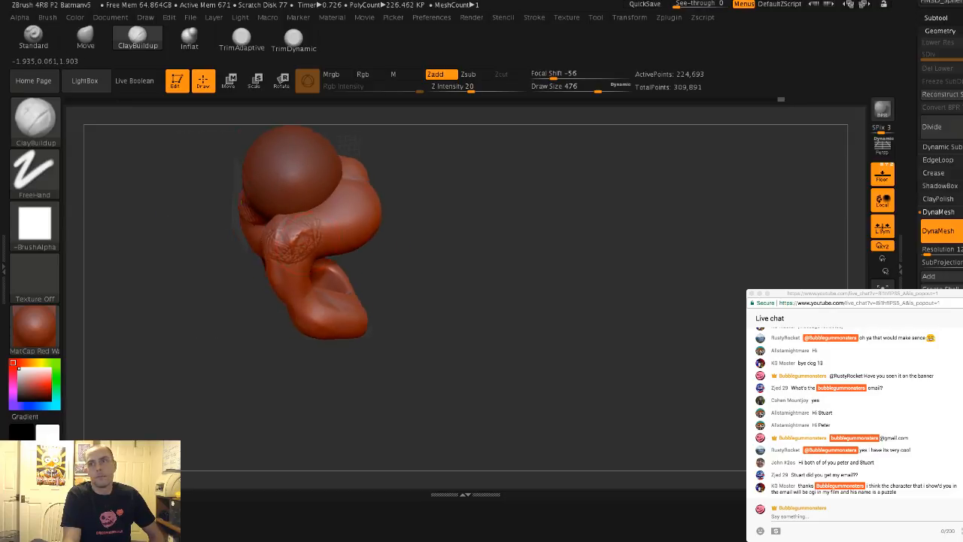
mouse_move(298, 230)
left_mouse_down()
mouse_move(312, 248)
mouse_move(289, 252)
mouse_move(298, 257)
left_mouse_up()
mouse_move(205, 273)
left_mouse_down()
mouse_move(208, 241)
mouse_move(235, 249)
left_mouse_up()
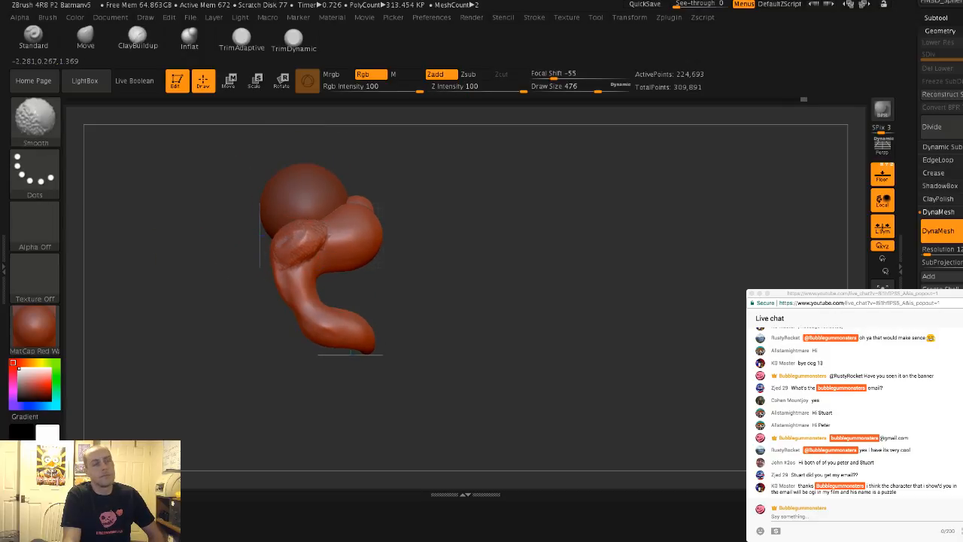
Add more clay to the jaw-corner bulge with ClayBuildup at draw size 508 and smooth the strokes
key("s")
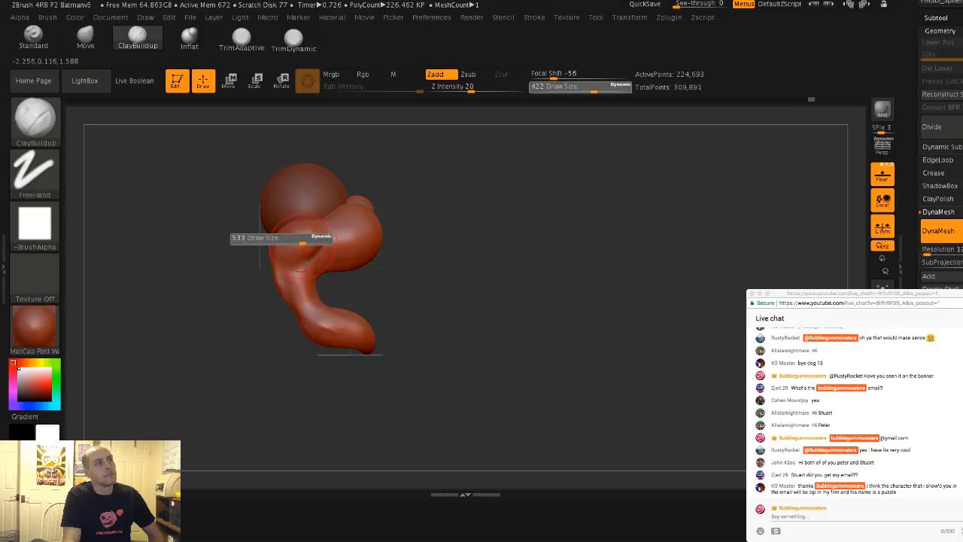
left_click(302, 240)
left_click_drag(296, 239, 285, 264)
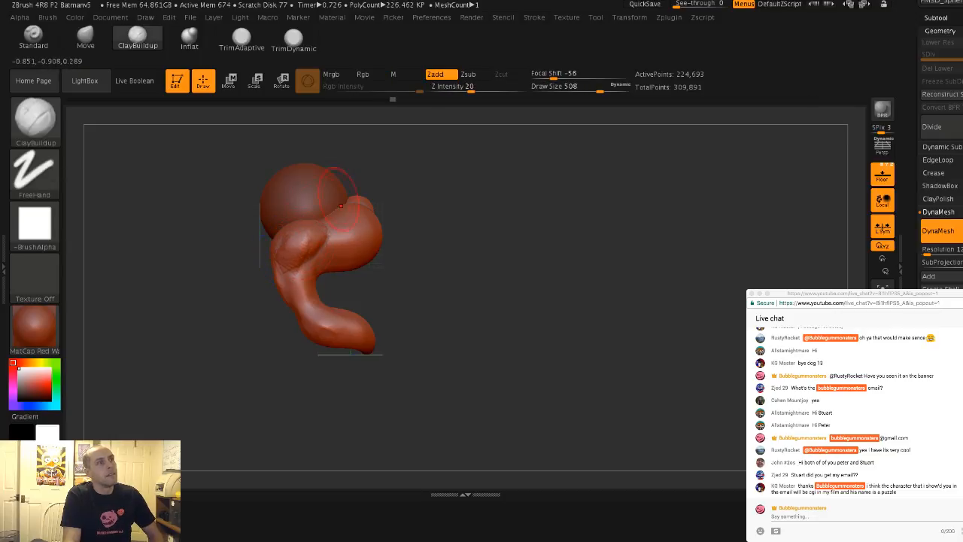
mouse_move(344, 185)
left_mouse_down("ctrl")
mouse_move(341, 237)
mouse_move(394, 249)
left_mouse_up("ctrl")
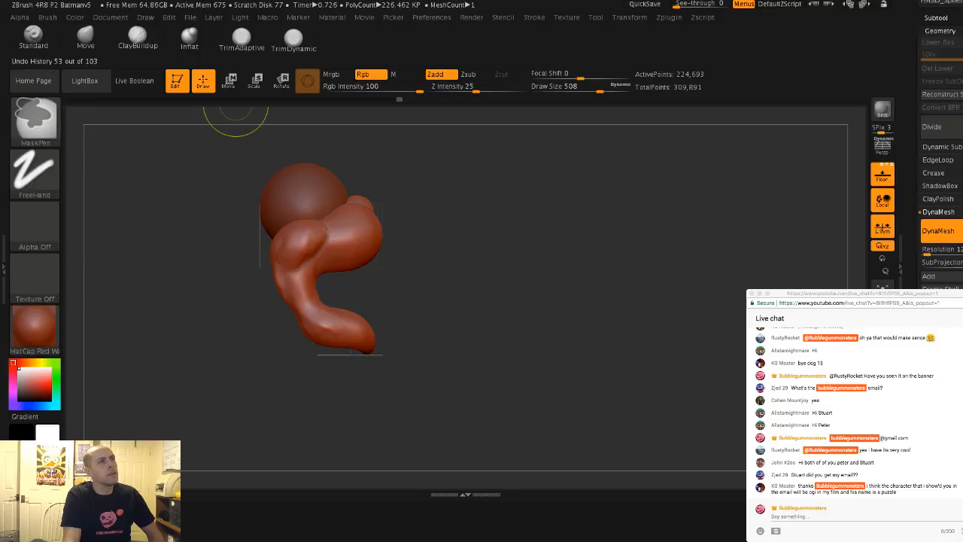
Mask the front of the cheeks, invert the mask, and move the unmasked front forward away from the jaw
left_click(229, 80)
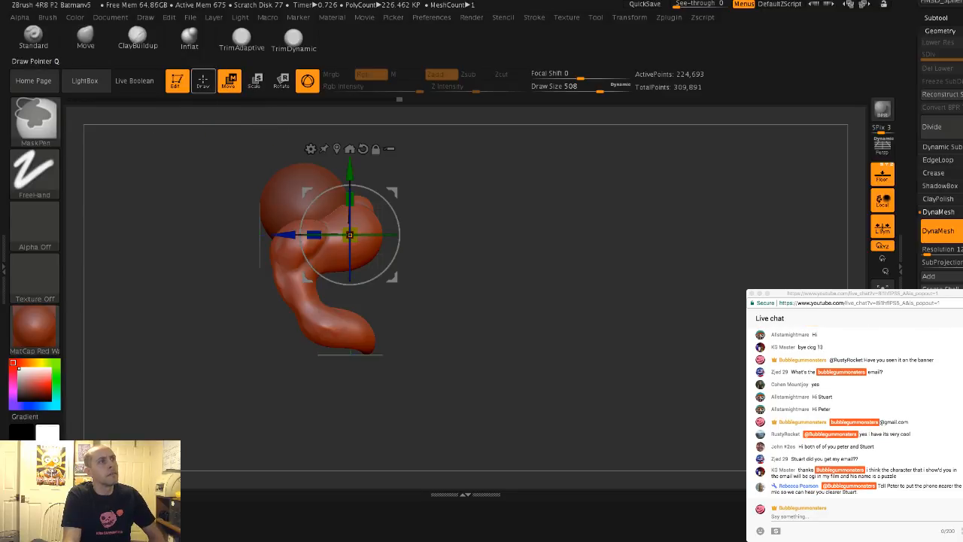
left_click(203, 80)
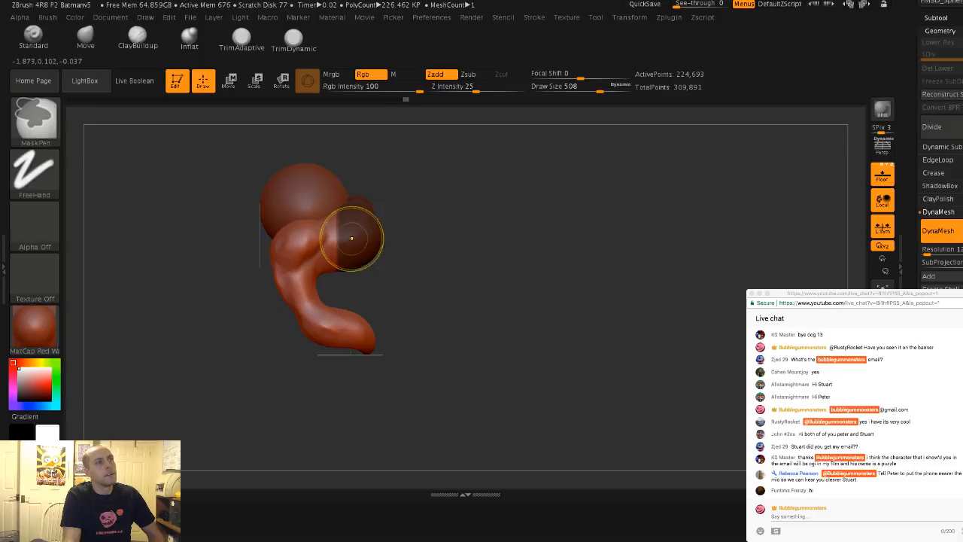
left_click(406, 267, "ctrl")
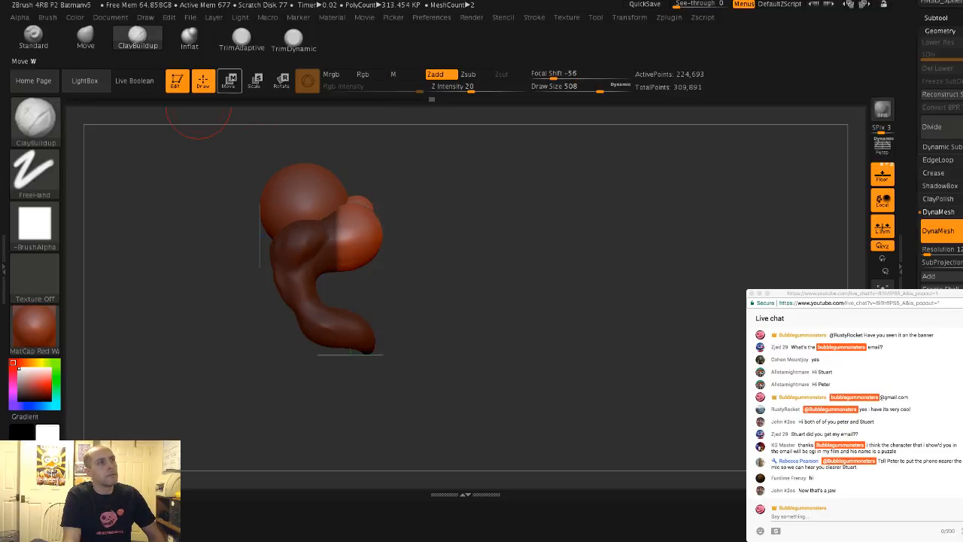
left_click(229, 80)
left_click_drag(287, 234, 295, 234)
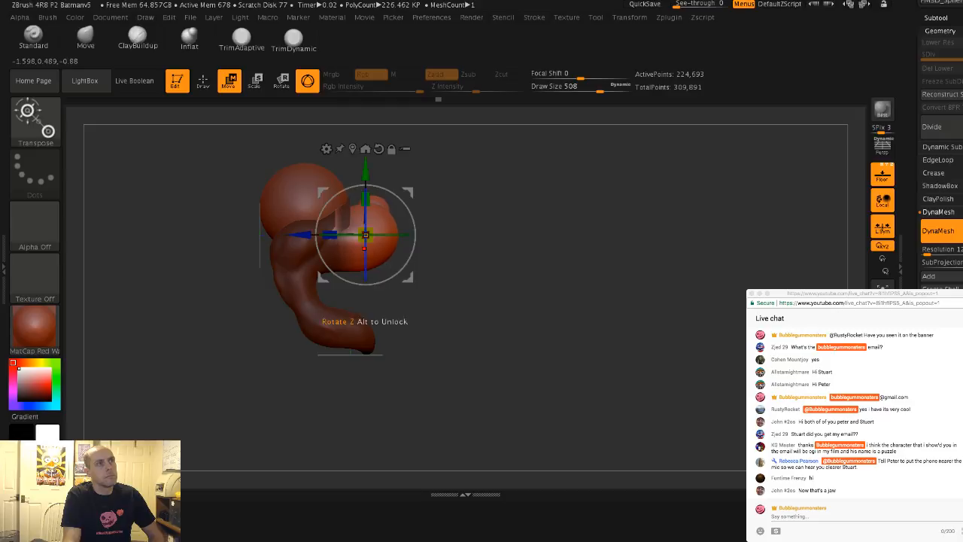
mouse_move(444, 203)
left_mouse_down()
mouse_move(478, 226)
mouse_move(444, 203)
left_mouse_up()
left_click_drag(308, 235, 319, 235)
mouse_move(467, 203)
left_mouse_down()
mouse_move(444, 256)
mouse_move(451, 309)
mouse_move(444, 301)
left_mouse_up()
Clear the mask to rebuild the DynaMesh and smooth the stretched surface behind the cheeks
left_click(202, 81)
left_click_drag(204, 167, 204, 206)
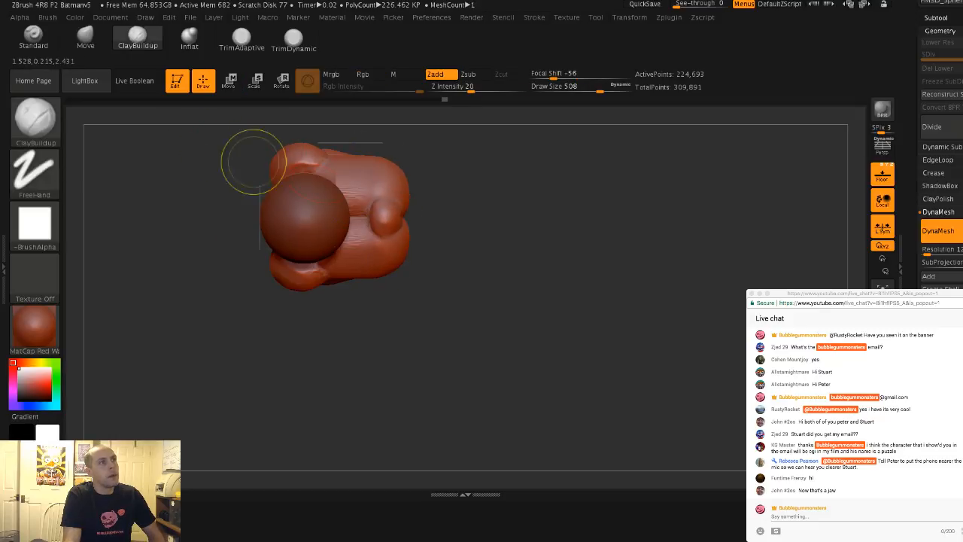
left_click_drag(203, 144, 218, 159, "ctrl")
left_click_drag(361, 186, 349, 174, "shift")
left_click_drag(349, 218, 320, 169, "shift")
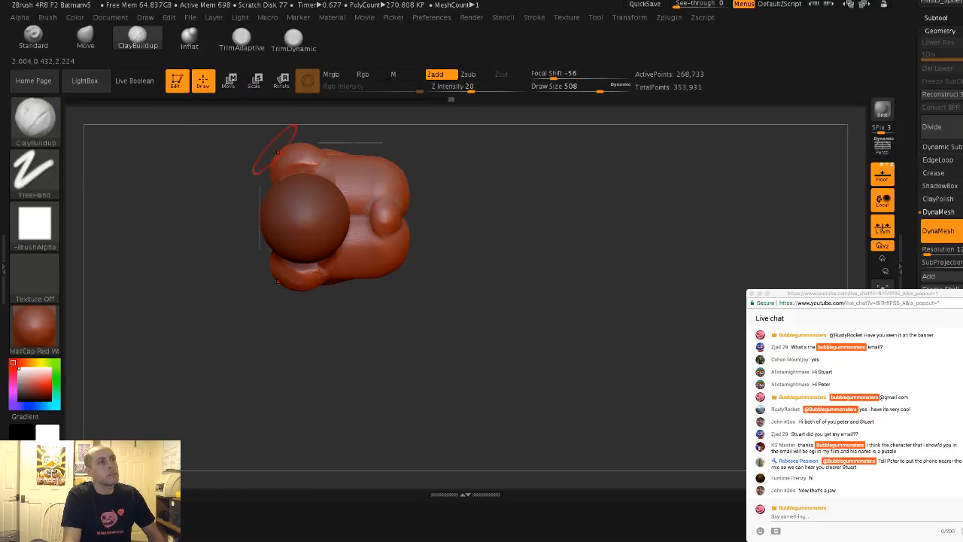
Push the outer sides of the cheeks outward with the Move brush at draw size 576 and smooth the neighbouring jaw-corner bulges
mouse_move(245, 128)
left_mouse_down("alt")
mouse_move(258, 149)
mouse_move(218, 163)
left_mouse_up("alt")
left_click(85, 38)
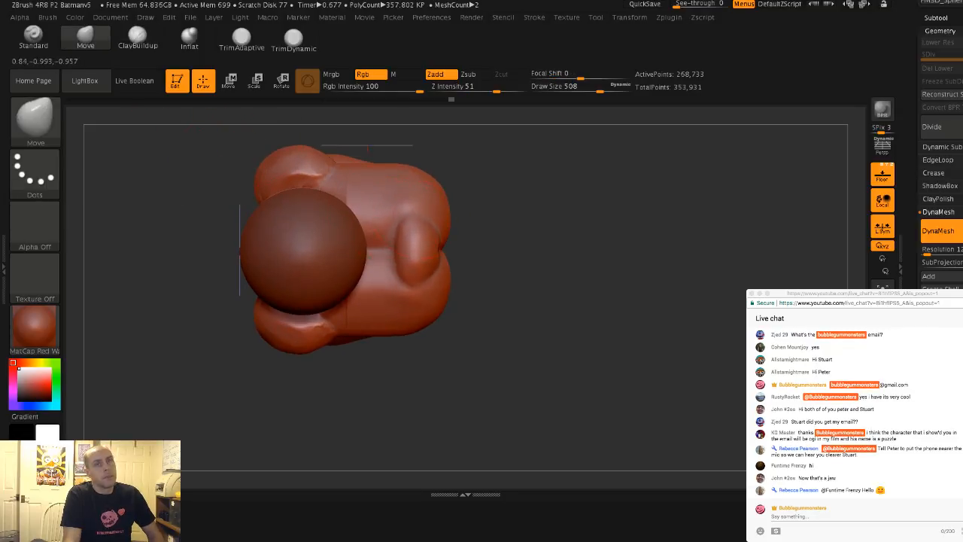
left_click_drag(380, 184, 406, 186, "shift")
key("s")
left_click_drag(338, 183, 347, 182)
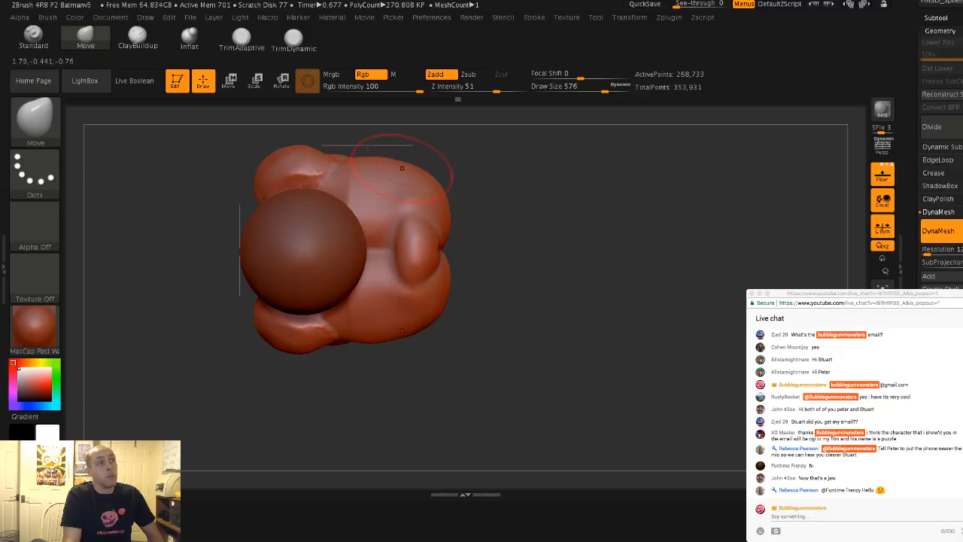
key("shift")
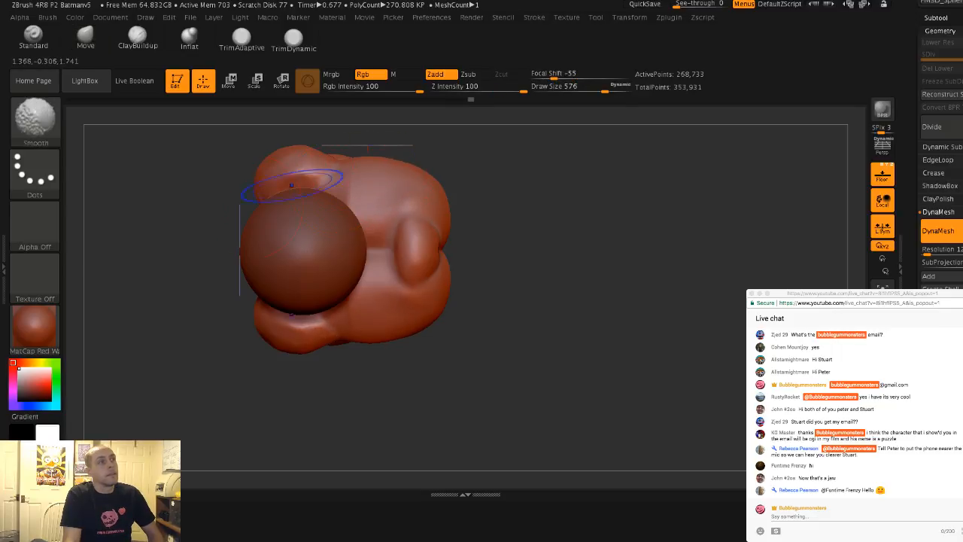
Merge the cheeks-and-jaw subtool down with the cranium sphere and rebuild the DynaMesh so they fuse
mouse_move(245, 169)
left_mouse_down()
mouse_move(316, 132)
mouse_move(368, 175)
left_mouse_up()
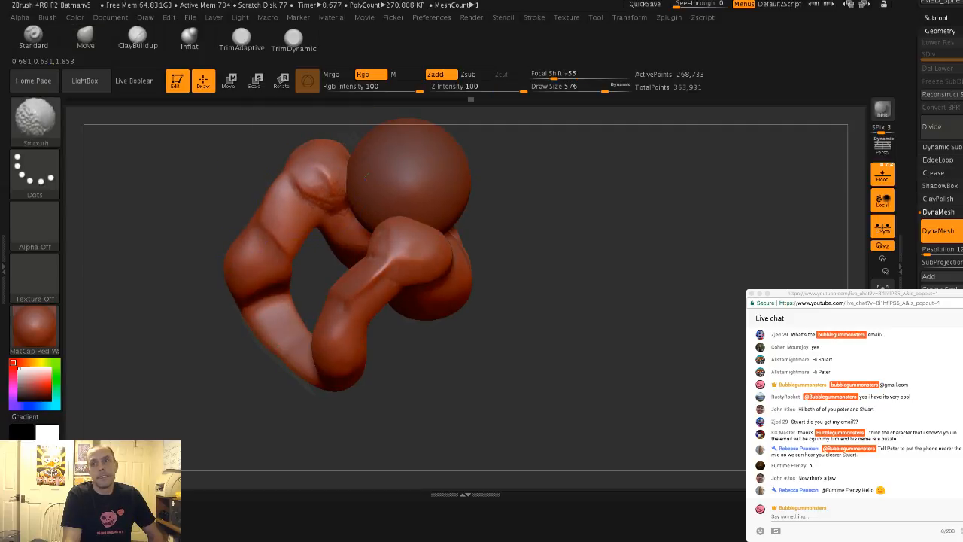
mouse_move(526, 226)
left_mouse_down("alt")
mouse_move(527, 188)
mouse_move(451, 180)
mouse_move(212, 198)
left_mouse_up("alt")
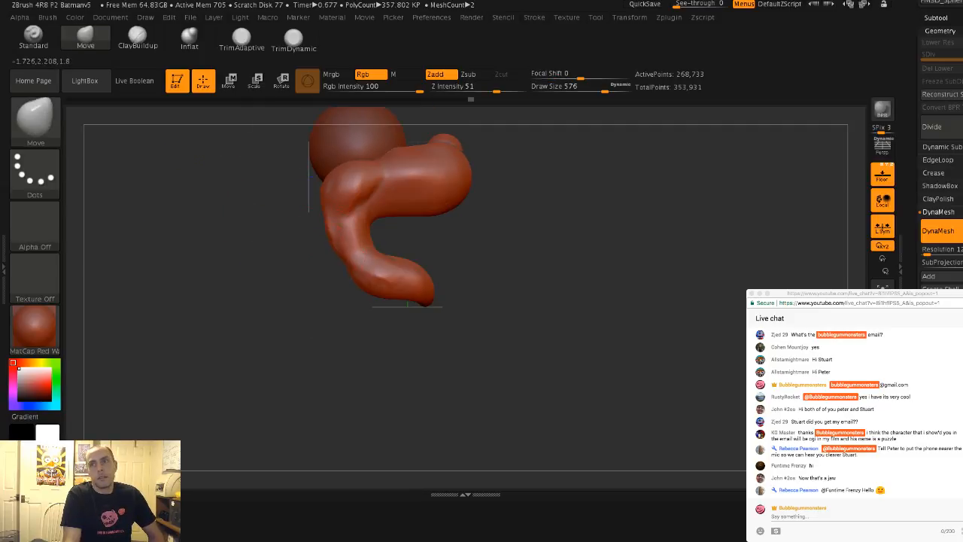
key("shift")
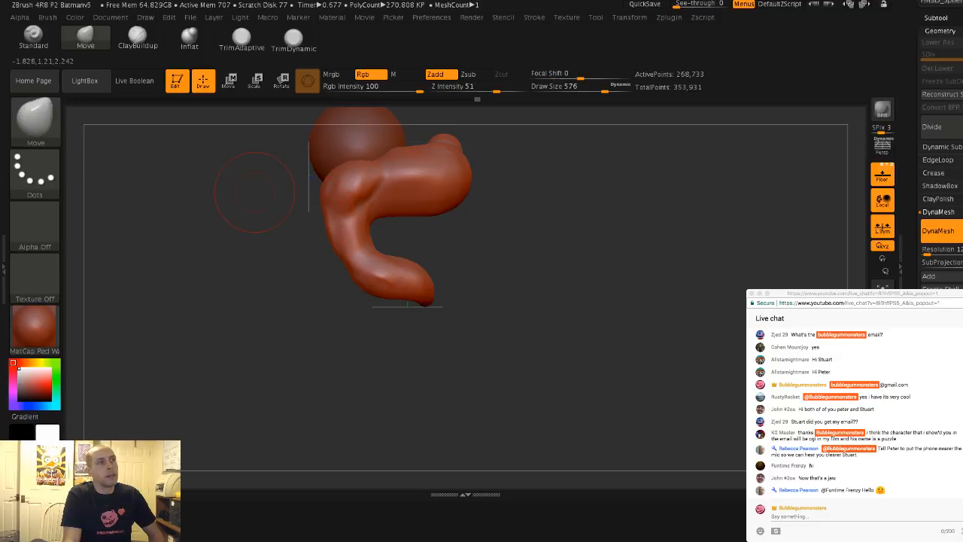
left_click_drag(263, 198, 290, 279, "alt")
mouse_move(289, 280)
left_mouse_down()
mouse_move(169, 272)
mouse_move(159, 285)
mouse_move(179, 301)
left_mouse_up()
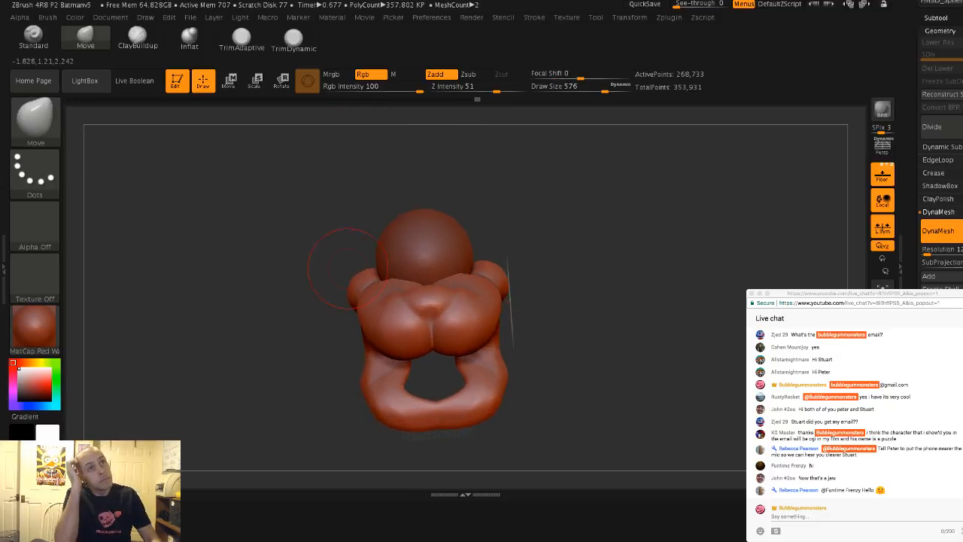
left_click(940, 120)
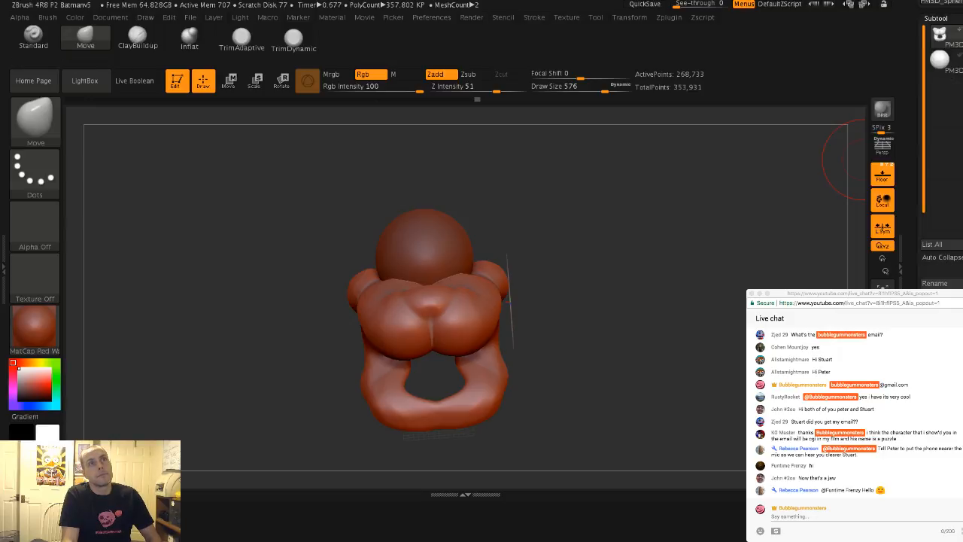
key("Return")
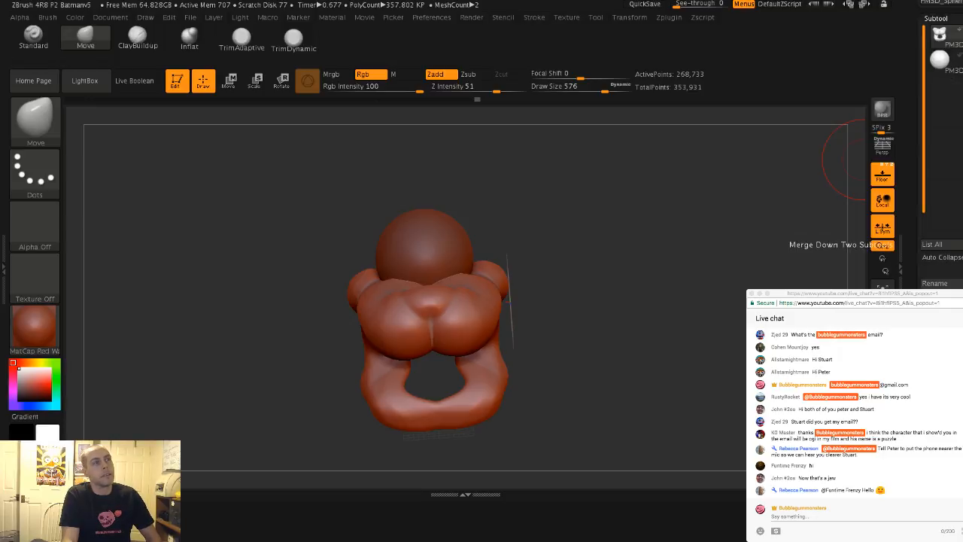
key("ctrl")
mouse_move(706, 301)
left_mouse_down()
mouse_move(662, 286)
mouse_move(685, 306)
left_mouse_up()
Carve symmetrical eye sockets into the front of the cranium with ClayBuildup, reducing the draw size to 386
left_click_drag(233, 197, 266, 213)
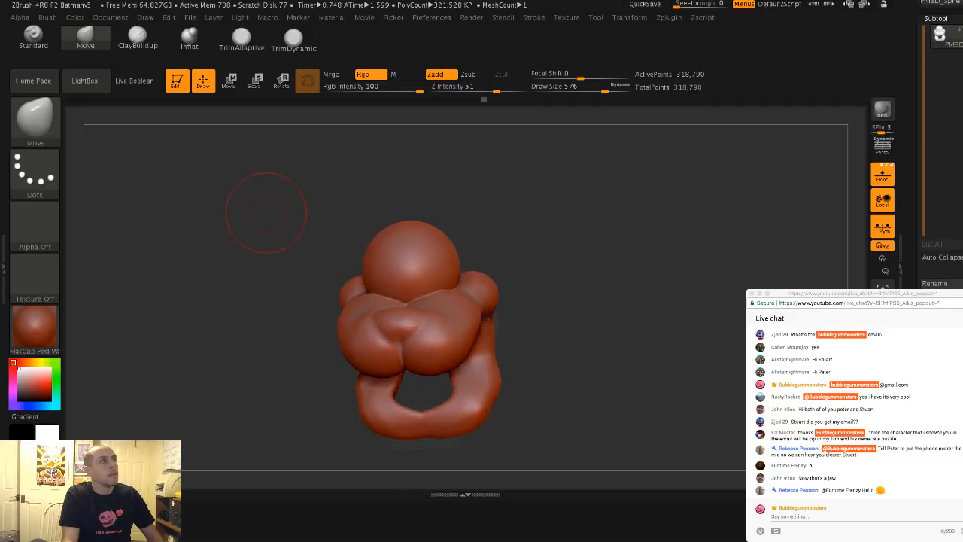
left_click(137, 36)
mouse_move(316, 233)
left_mouse_down()
mouse_move(376, 245)
mouse_move(388, 267)
left_mouse_up()
key("s")
left_click(386, 269)
left_click_drag(331, 249, 374, 264)
key("s")
left_click_drag(386, 264, 426, 271)
key("s")
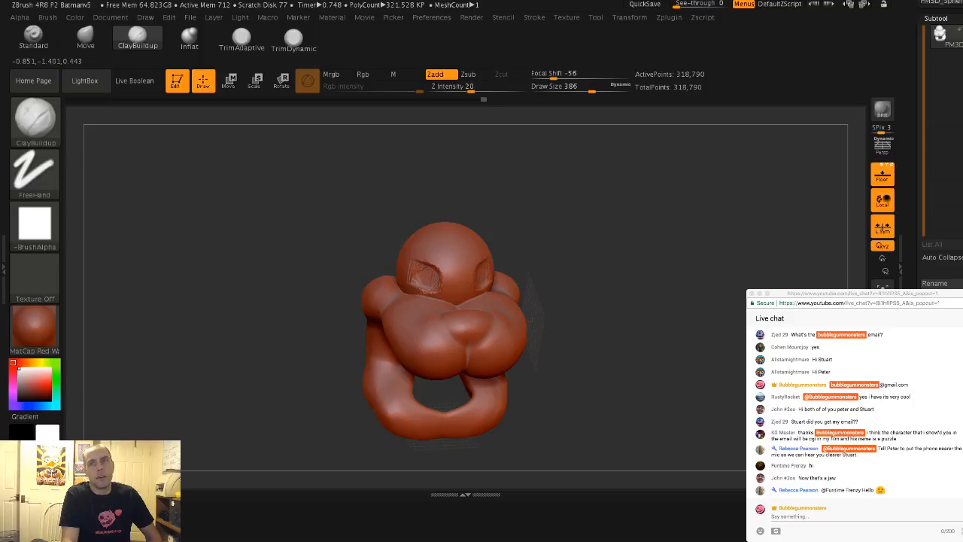
Build up brow ridges above the eye sockets with ClayBuildup at draw size 386 and smooth the strokes
mouse_move(358, 234)
left_mouse_down("shift")
mouse_move(326, 228)
mouse_move(373, 272)
left_mouse_up("shift")
left_click_drag(446, 274, 418, 252)
mouse_move(353, 256)
left_mouse_down()
mouse_move(323, 249)
mouse_move(344, 242)
mouse_move(270, 251)
mouse_move(304, 290)
left_mouse_up()
left_click_drag(427, 271, 441, 257, "shift")
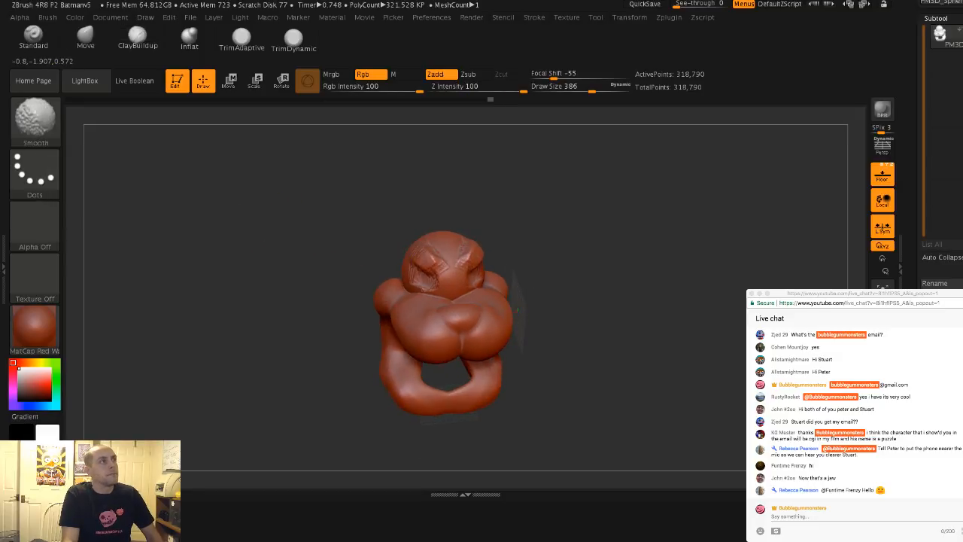
Reshape the jaw-corner bulges with the Move brush at draw size 763 and inflate the lower jaw's corners with Inflat
left_click(85, 36)
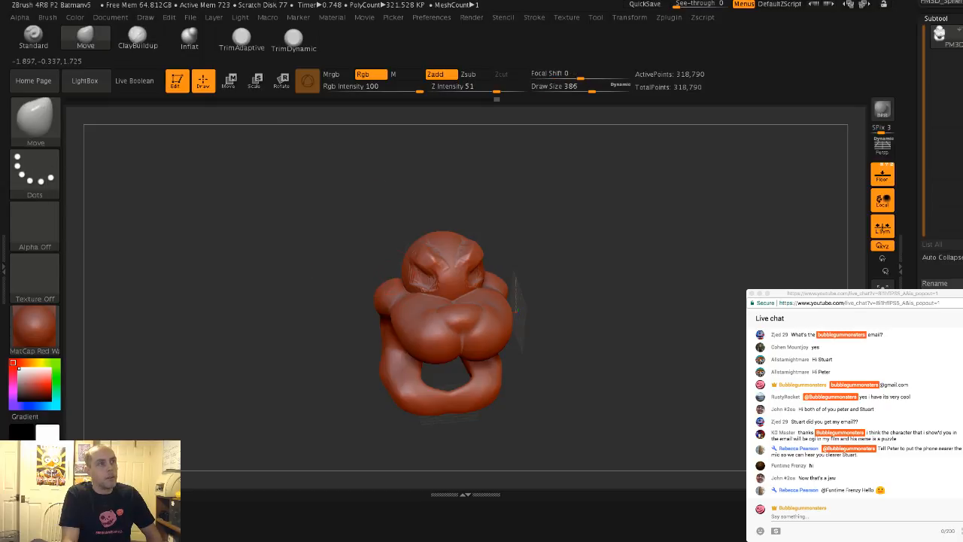
key("s")
mouse_move(398, 277)
left_mouse_down()
mouse_move(421, 277)
mouse_move(383, 258)
mouse_move(394, 270)
left_mouse_up()
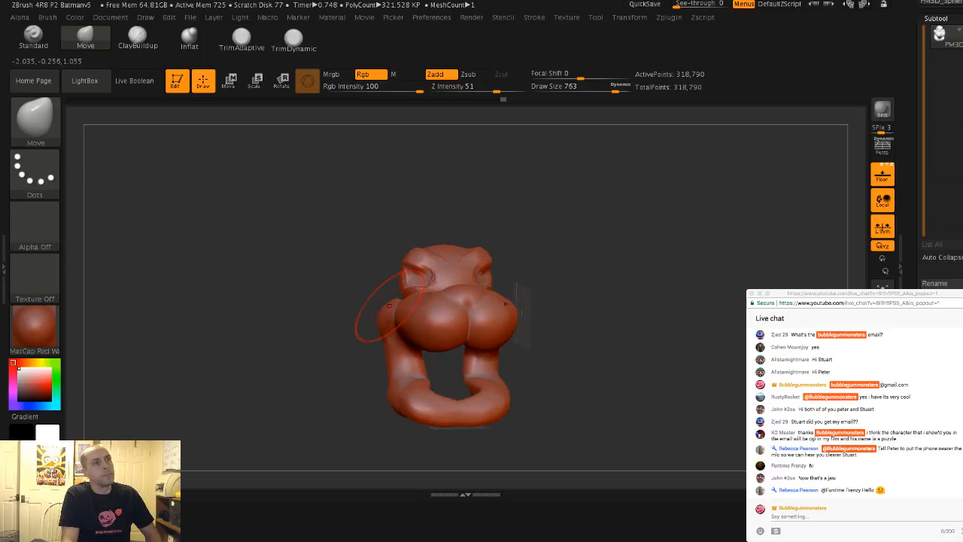
mouse_move(542, 293)
left_mouse_down("alt")
mouse_move(519, 279)
mouse_move(365, 283)
left_mouse_up("alt")
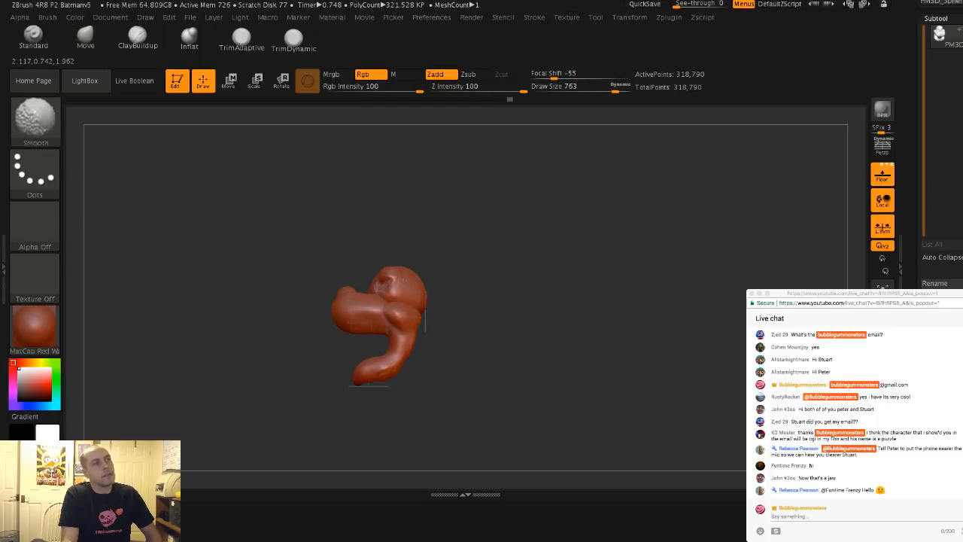
mouse_move(452, 307)
left_mouse_down("alt")
mouse_move(422, 278)
mouse_move(492, 309)
mouse_move(470, 331)
left_mouse_up("alt")
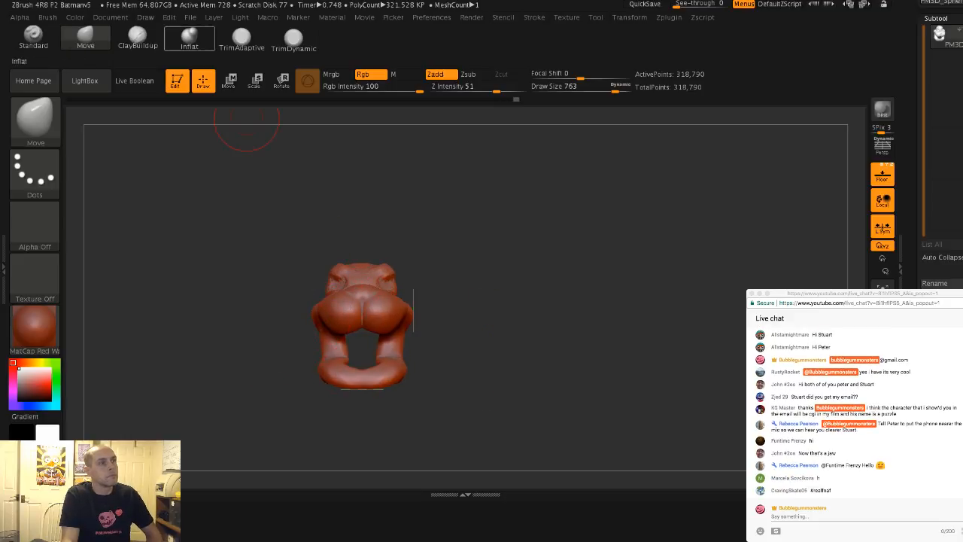
left_click(189, 37)
left_click_drag(340, 378, 339, 385)
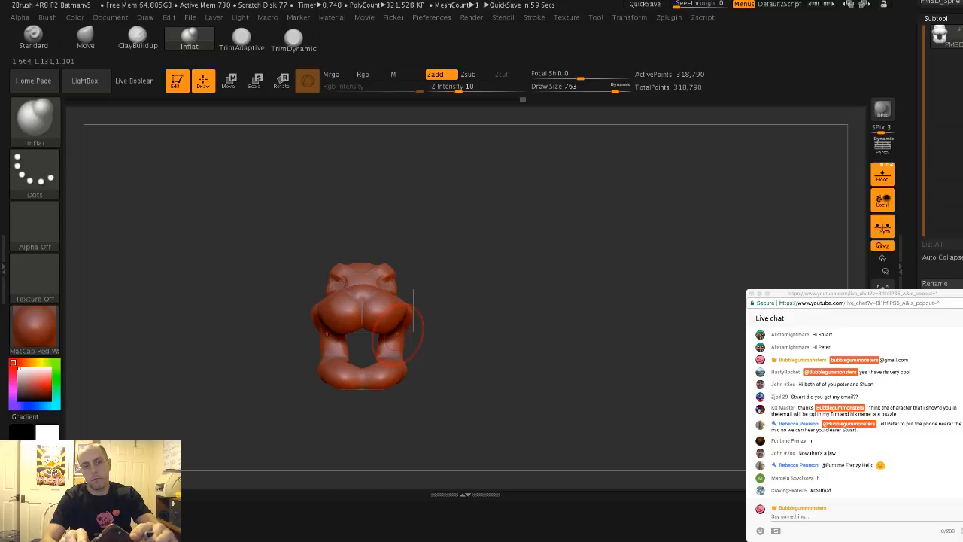
key("F5")
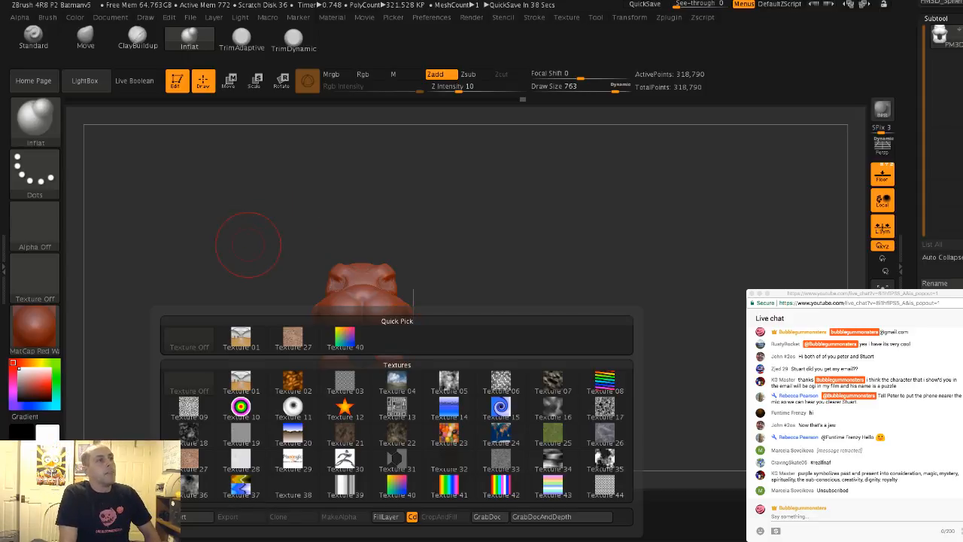
left_click_drag(248, 244, 235, 287)
left_click_drag(273, 325, 196, 338)
mouse_move(354, 335)
left_mouse_down()
mouse_move(398, 331)
mouse_move(372, 335)
mouse_move(357, 357)
mouse_move(384, 339)
mouse_move(262, 335)
left_mouse_up()
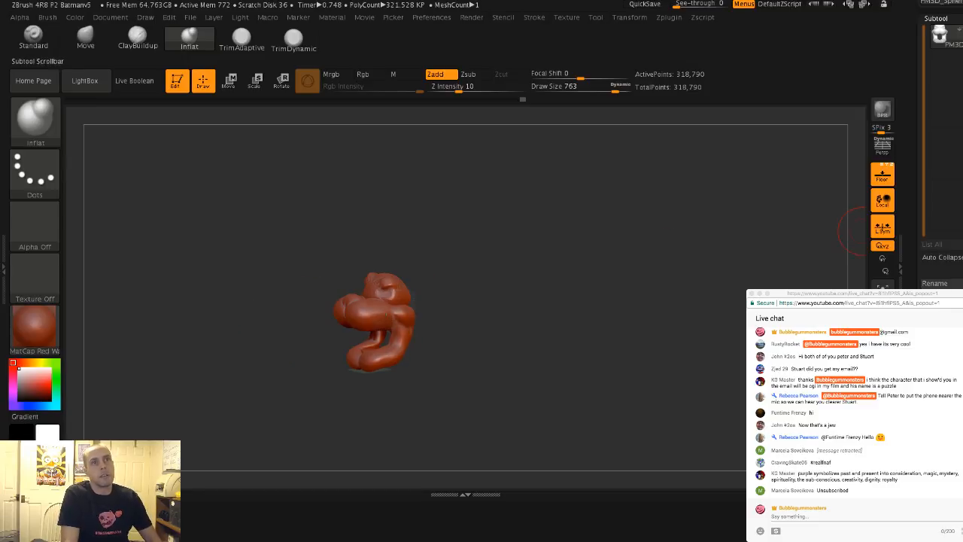
left_click(901, 267)
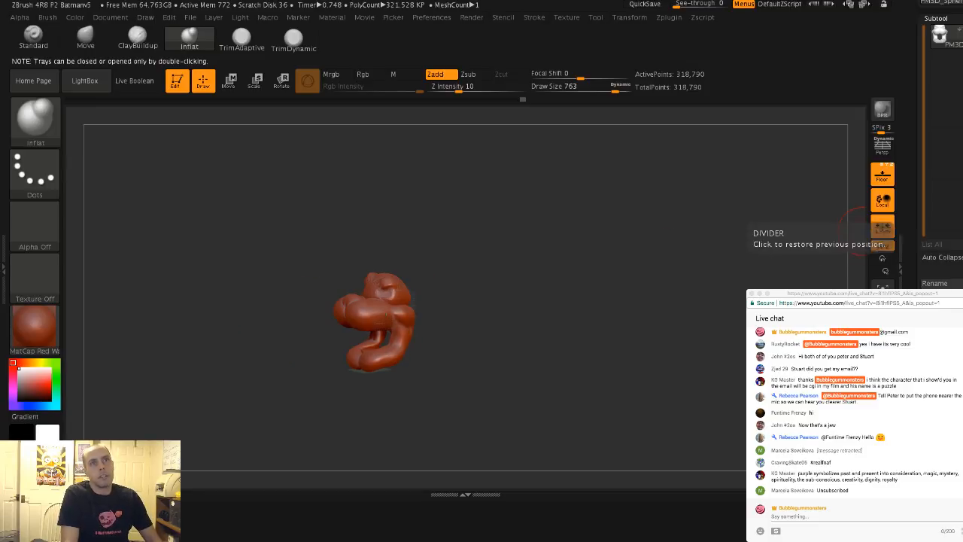
left_click_drag(913, 248, 914, 478)
left_click(946, 221)
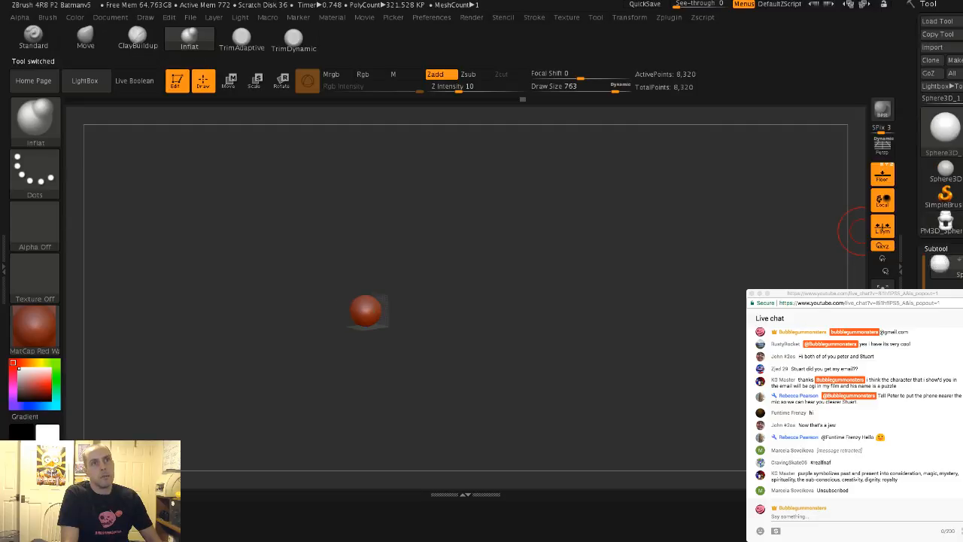
left_click(946, 222)
Append a Sphere3D to the head as a new subtool
left_click_drag(920, 248, 920, 68)
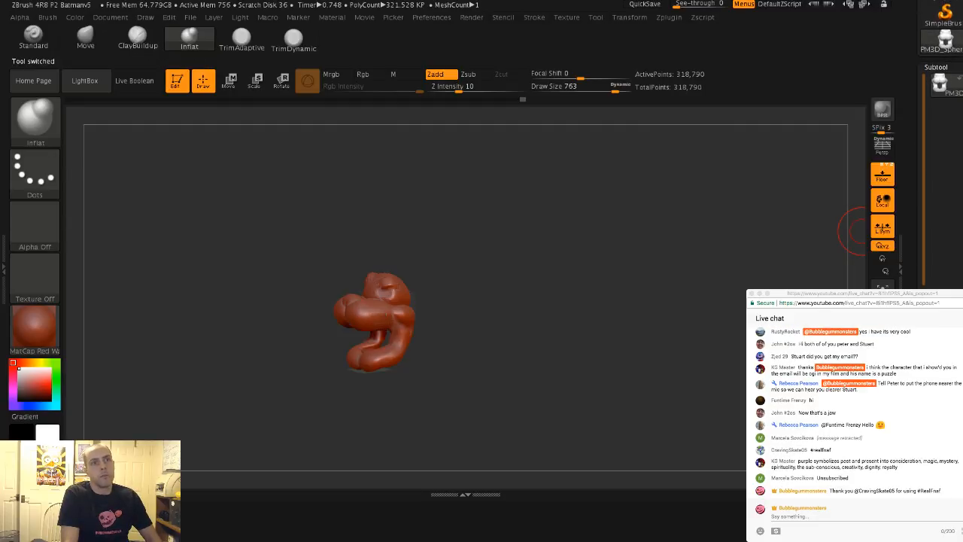
left_click(950, 376)
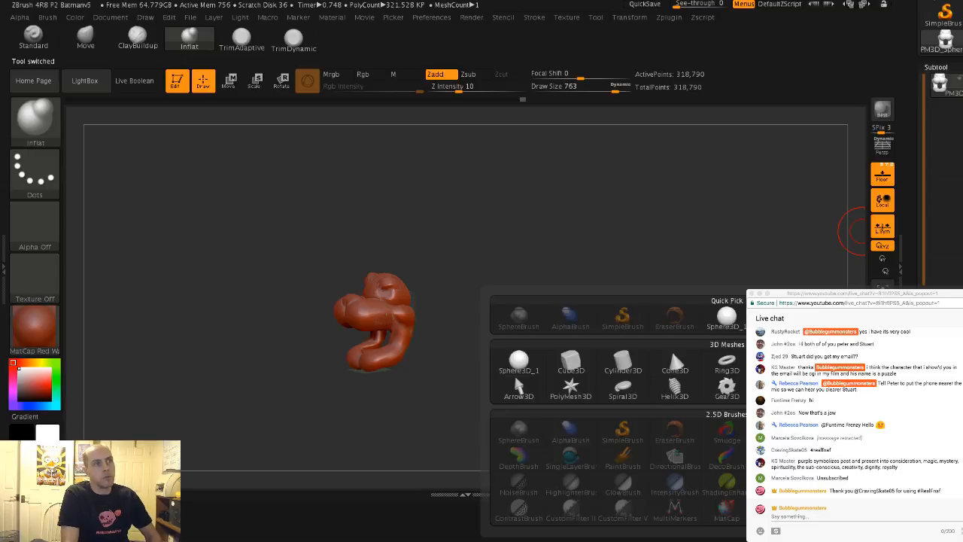
left_click(519, 364)
Select the new sphere subtool, enlarge it, and move it below and behind the head in side view
left_click_drag(507, 351, 568, 334)
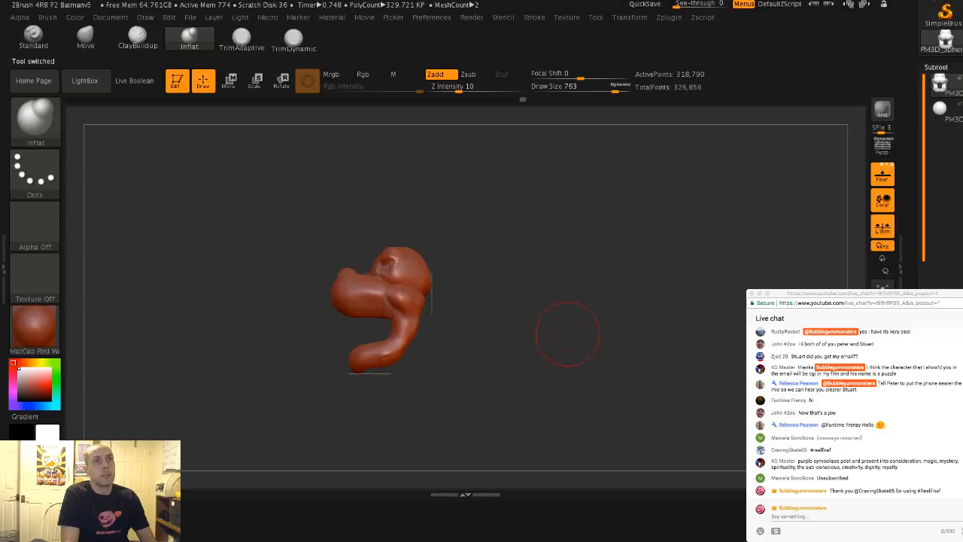
left_click(941, 110)
left_click(229, 81)
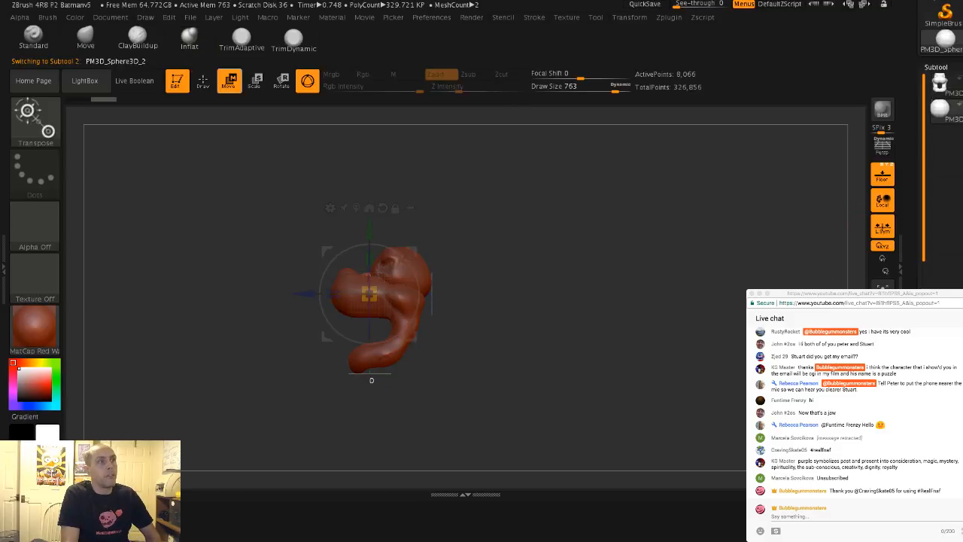
left_click_drag(304, 293, 370, 294)
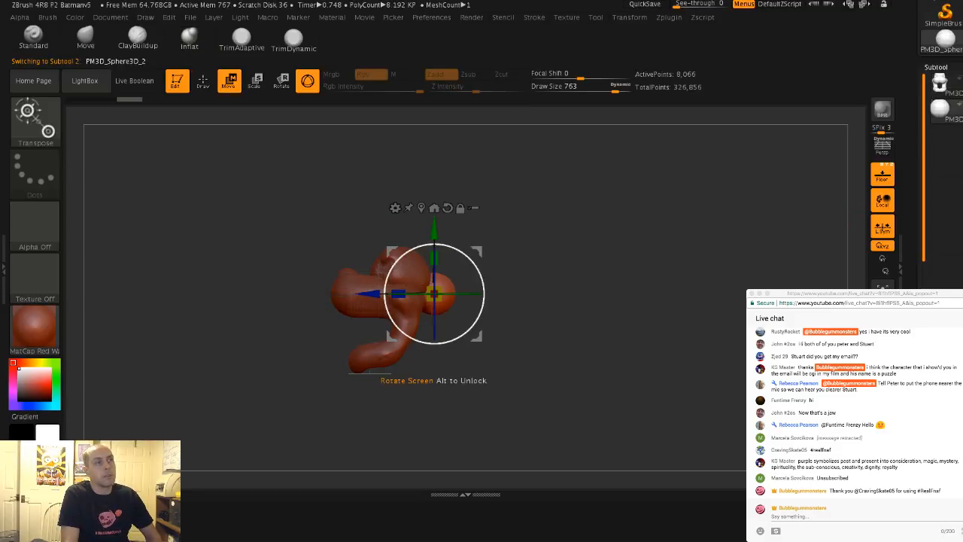
left_click_drag(434, 229, 434, 267)
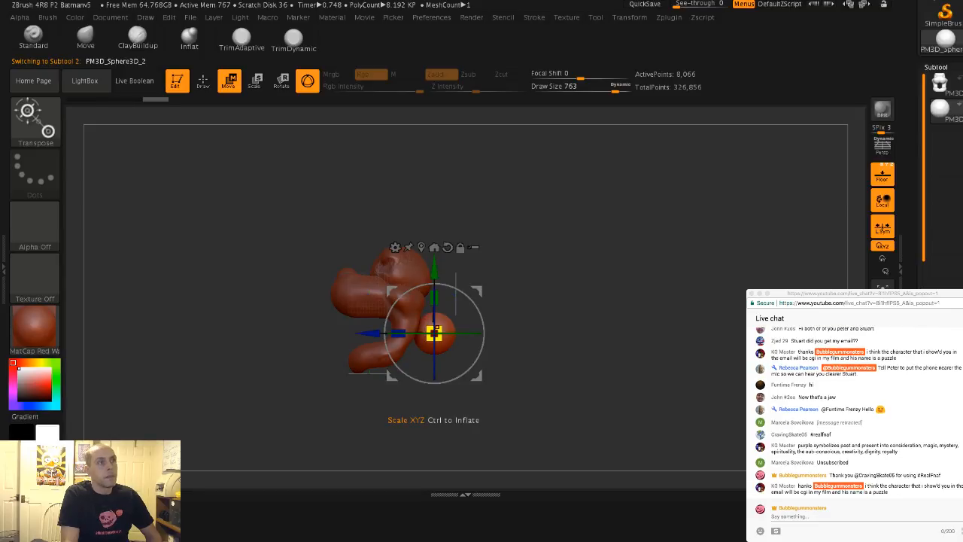
left_click_drag(434, 334, 504, 333)
left_click_drag(434, 333, 434, 377)
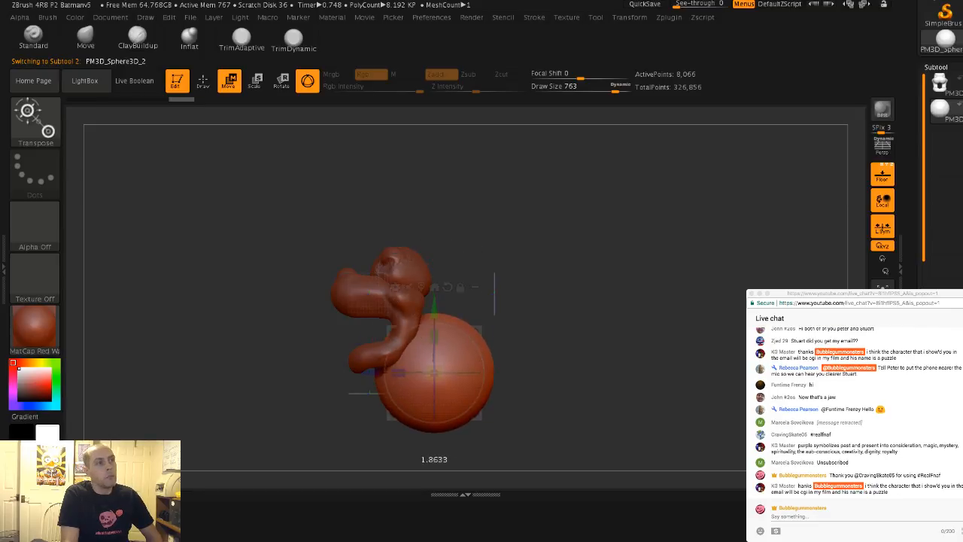
left_click_drag(368, 376, 387, 377)
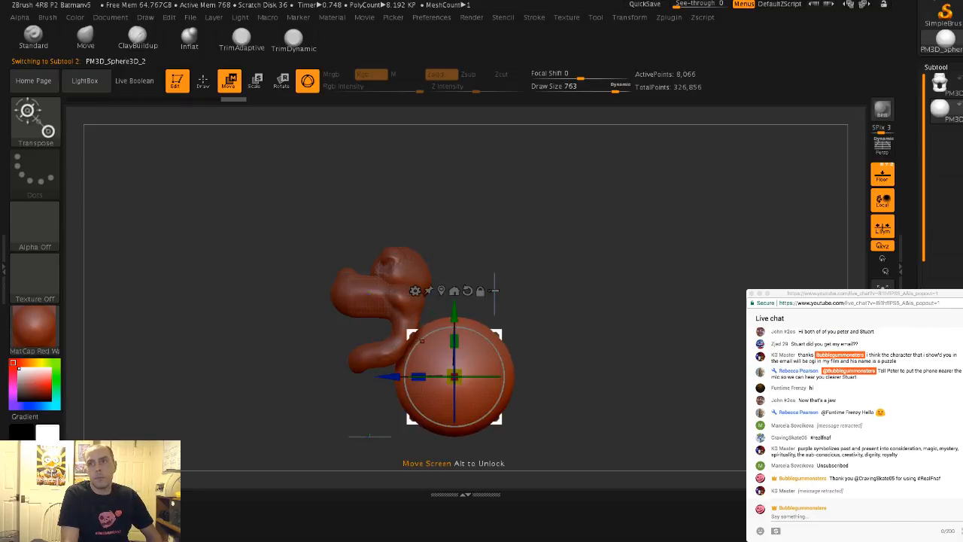
Centre the body sphere behind the head along the X axis and stretch it vertically into an egg shape
left_click_drag(602, 248, 459, 248)
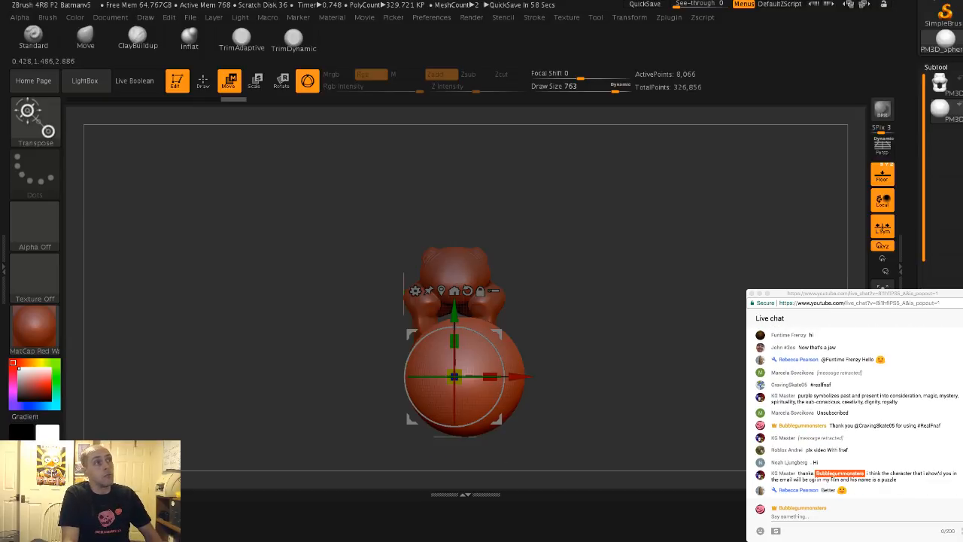
left_click(203, 80)
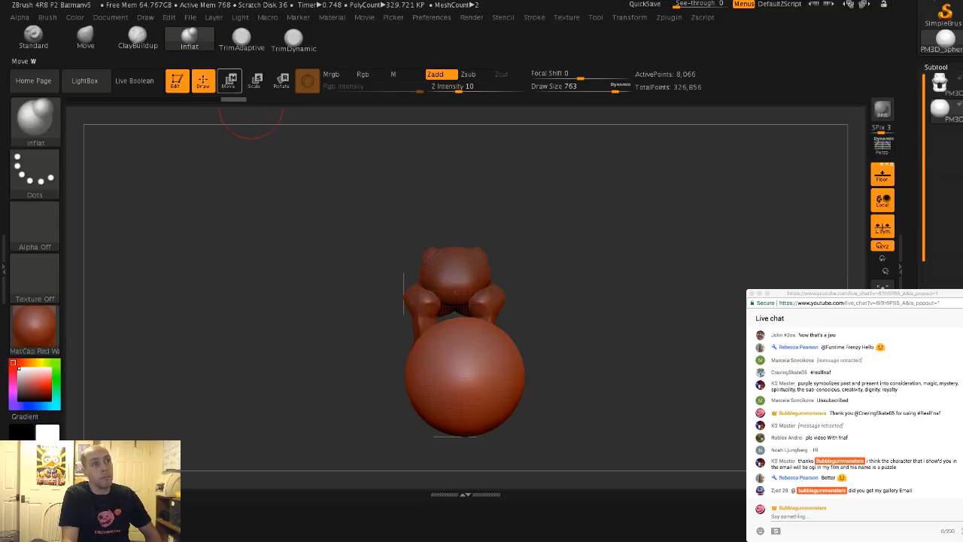
left_click(228, 81)
left_click_drag(511, 376, 483, 373)
left_click_drag(602, 361, 511, 354)
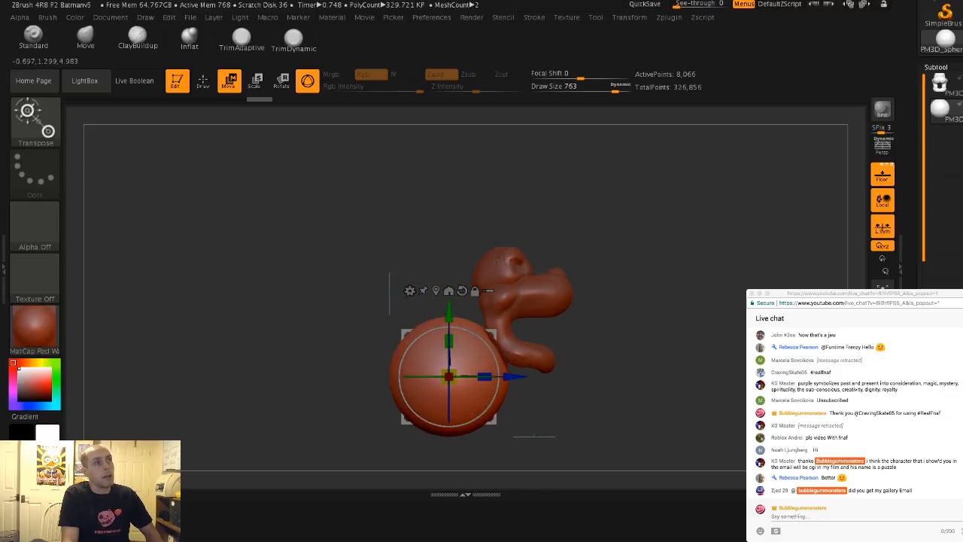
left_click_drag(602, 361, 628, 329, "alt")
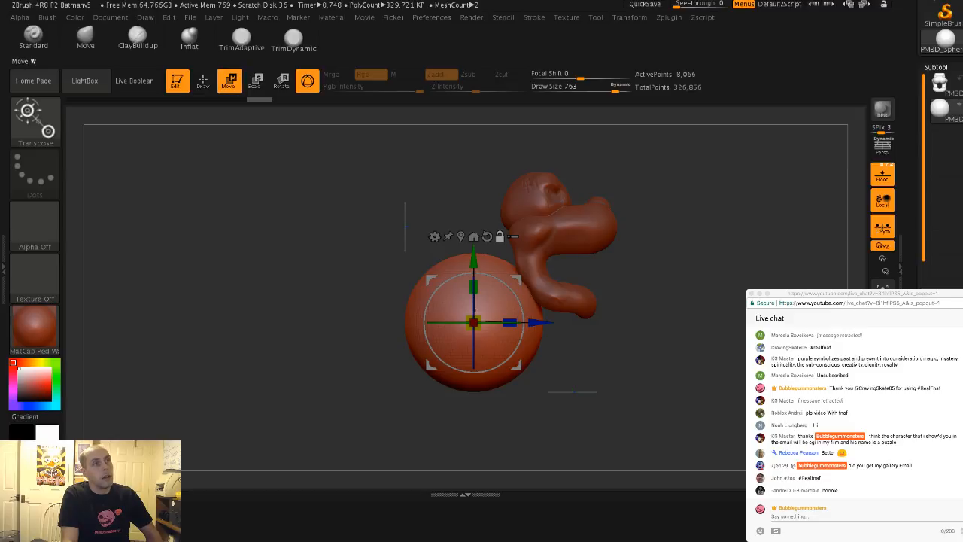
left_click(256, 81)
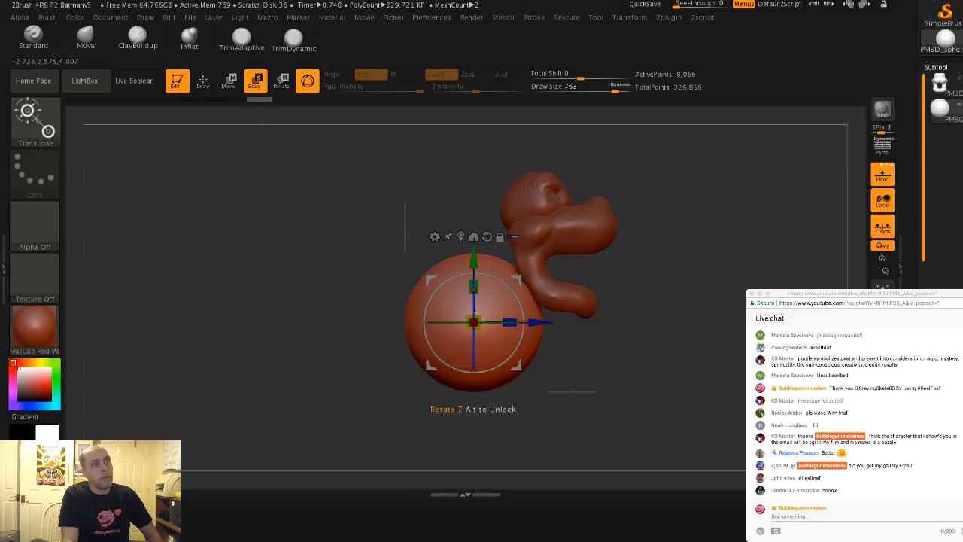
left_click_drag(474, 286, 473, 260)
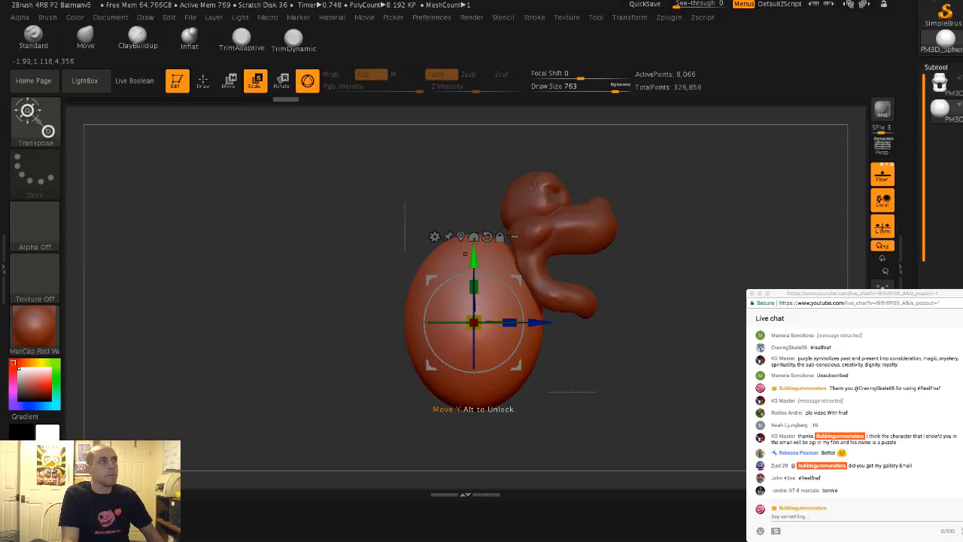
Pull the lower front and back of the body outward into a broader base using the Move brush at draw size 1000
left_click(203, 81)
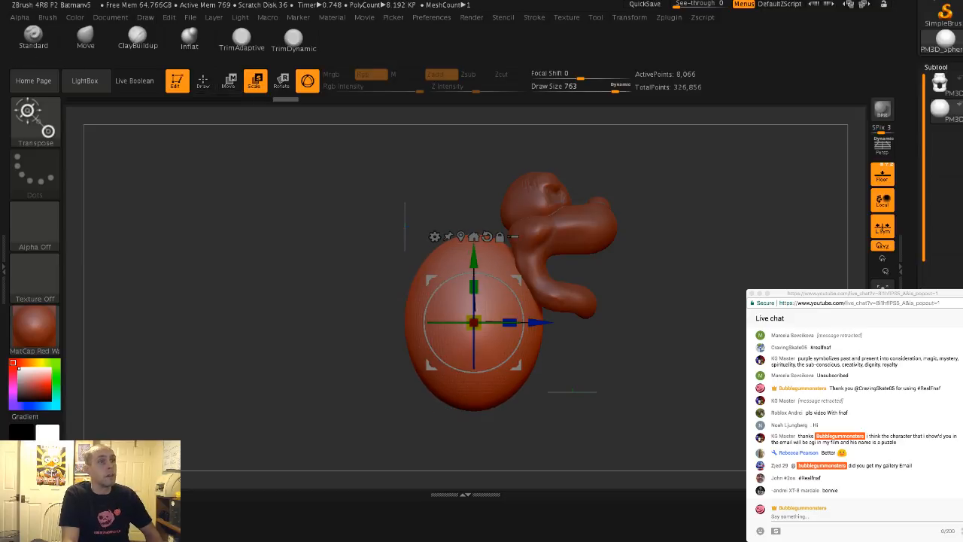
left_click(85, 38)
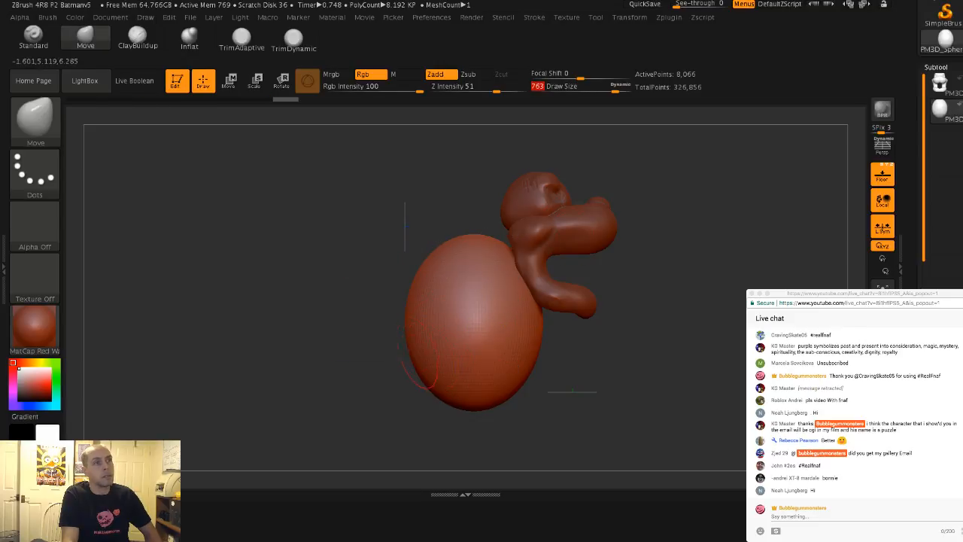
key("bracketright")
key("bracketright")
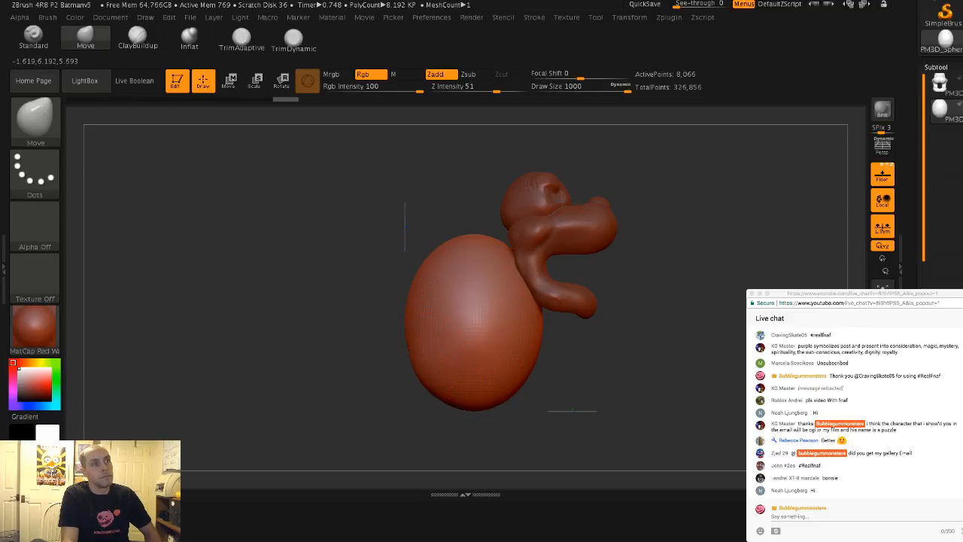
left_click_drag(413, 369, 477, 388)
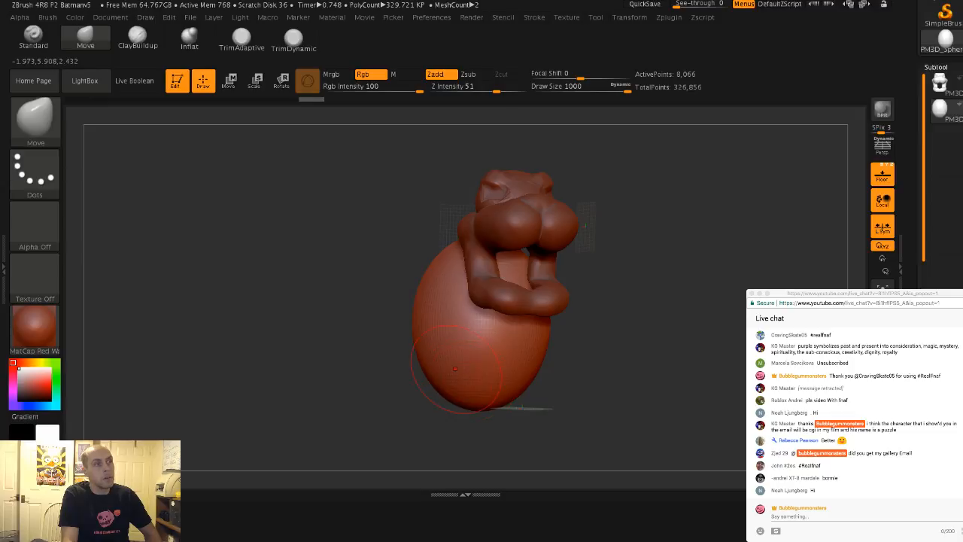
left_click_drag(453, 378, 500, 380)
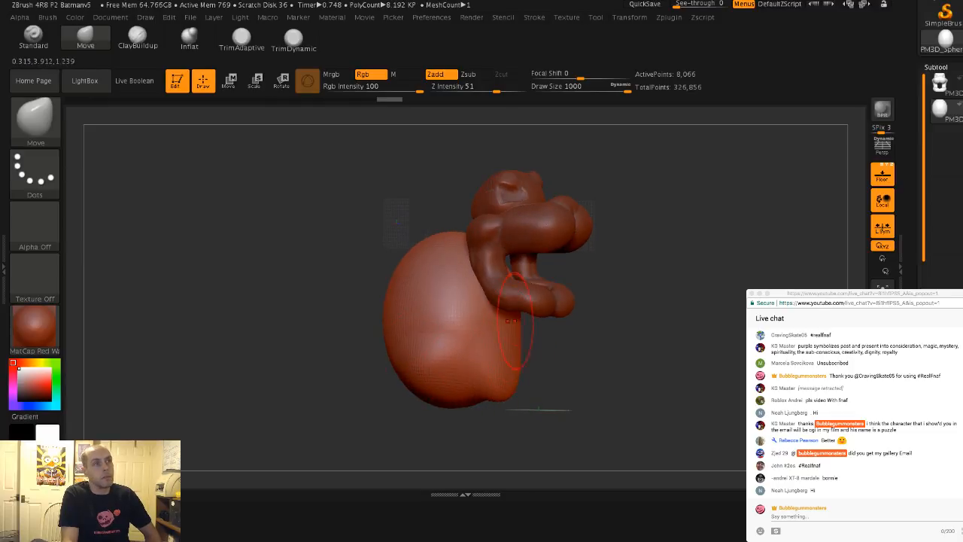
key("ctrl+shift+z")
key("ctrl+shift+z")
key("ctrl+shift+z")
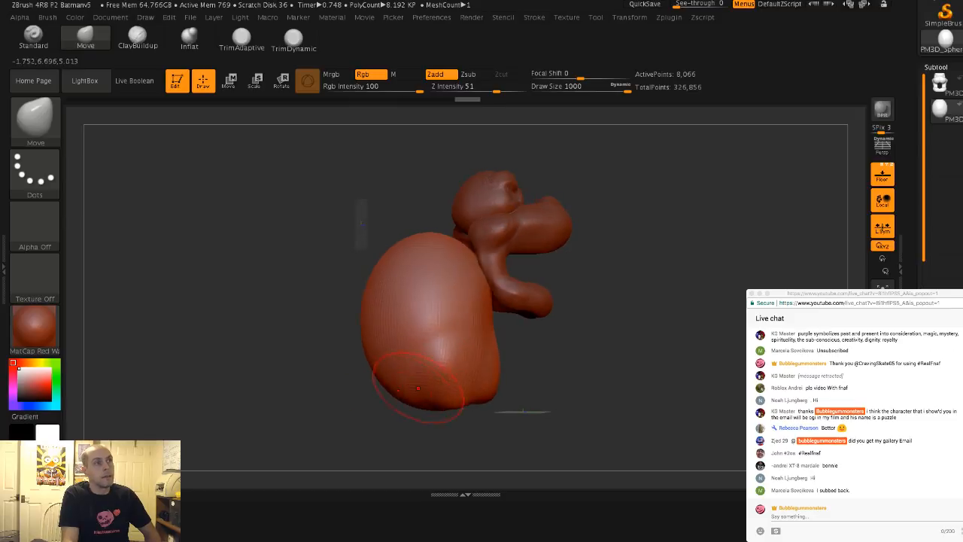
key("s")
left_click_drag(430, 364, 414, 365)
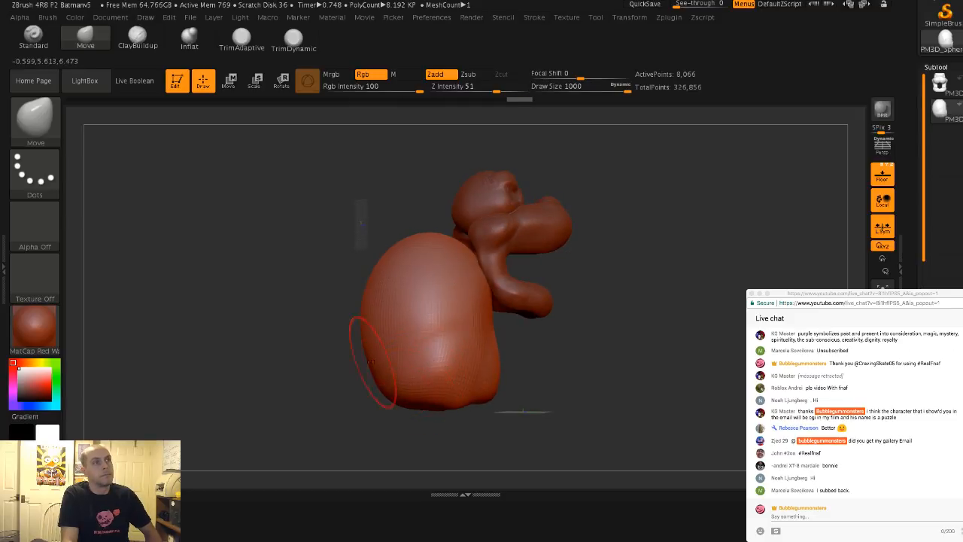
Widen the lower sides of the body symmetrically in front view with the Move brush
left_click_drag(344, 361, 331, 337, "alt")
key("s")
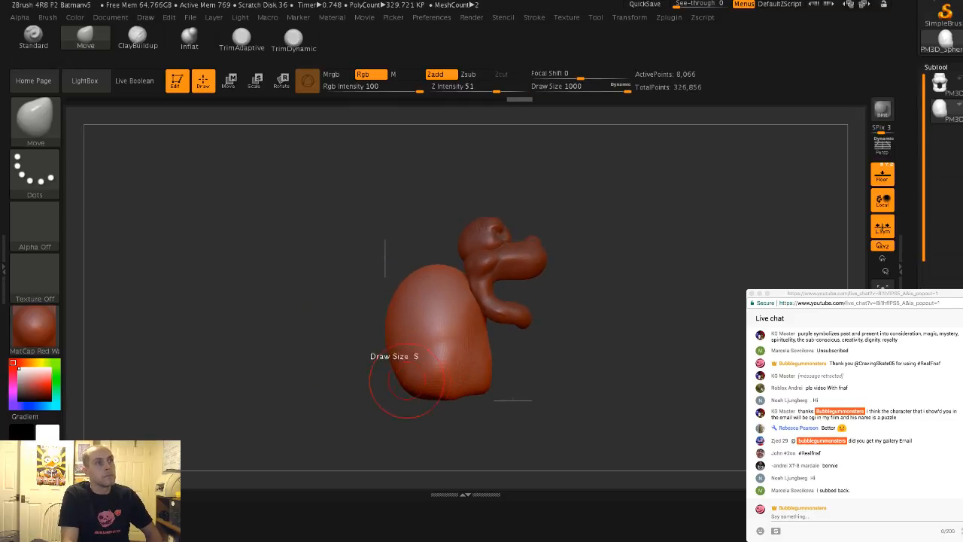
key("ctrl+shift+z")
key("ctrl+shift+z")
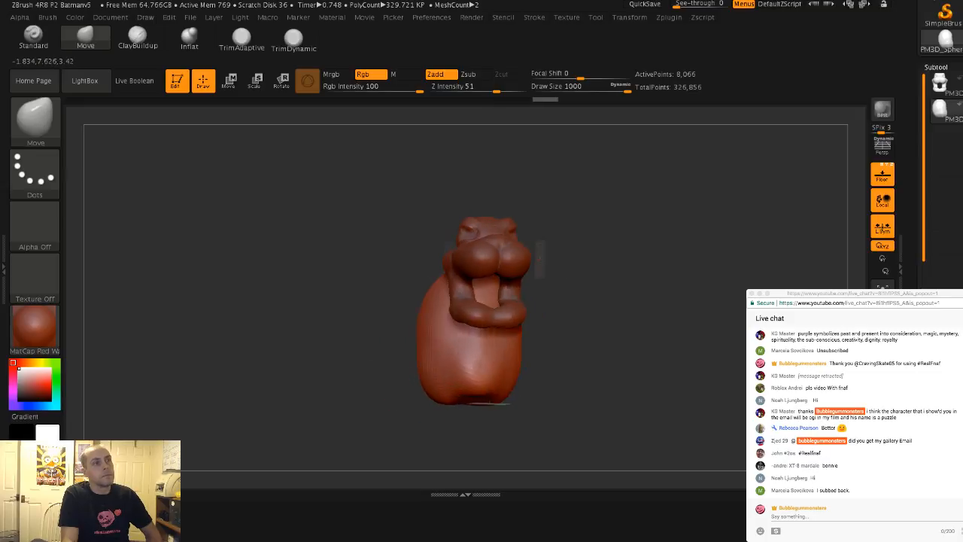
key("ctrl+shift+z")
key("ctrl+shift+z")
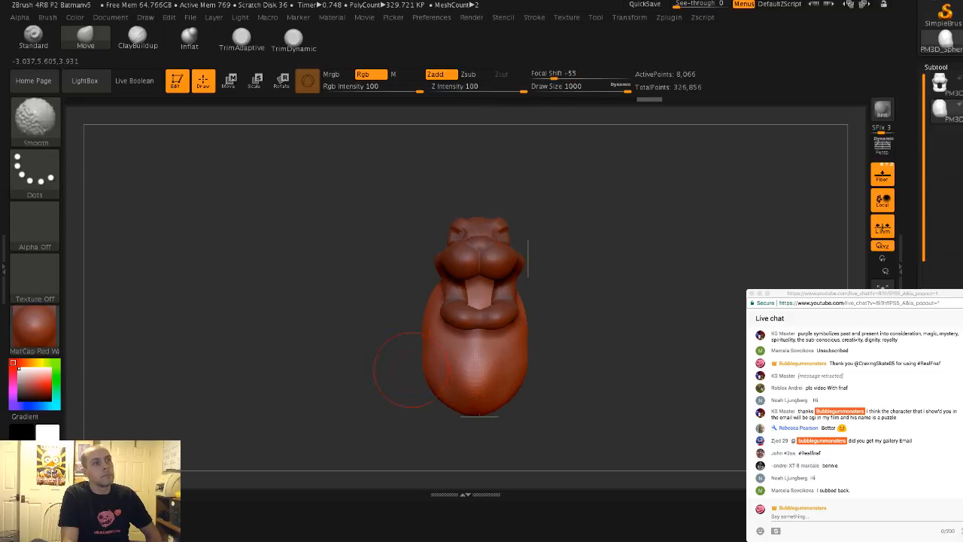
key("ctrl+shift+z")
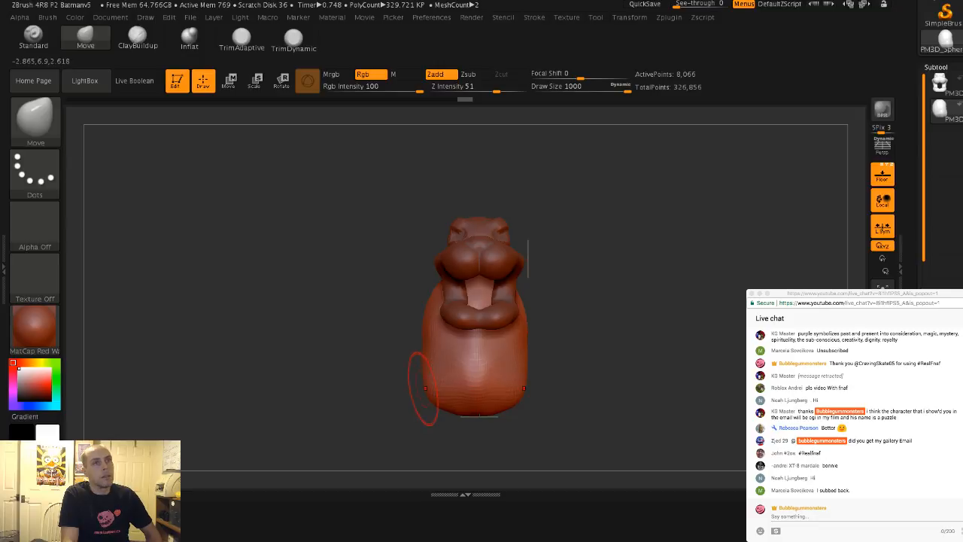
key("s")
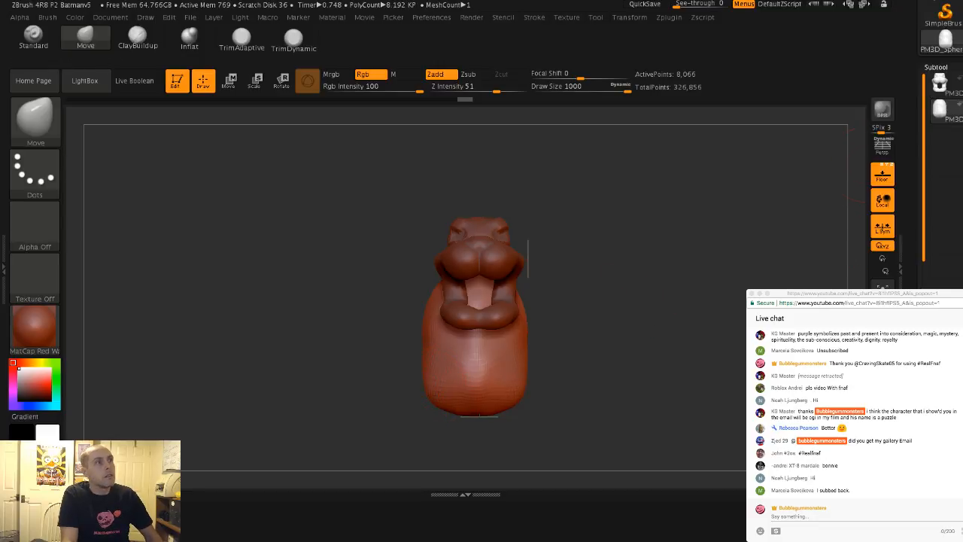
left_click(256, 81)
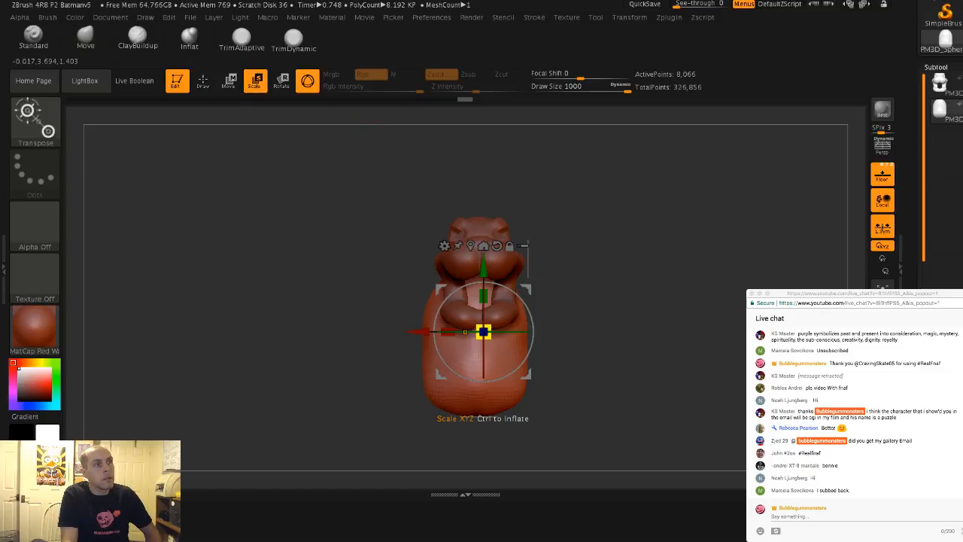
left_click_drag(483, 332, 544, 331)
key("ctrl+z")
Select the head subtool, scale it down relative to the body, and move it back against the body's upper front
left_click(945, 84)
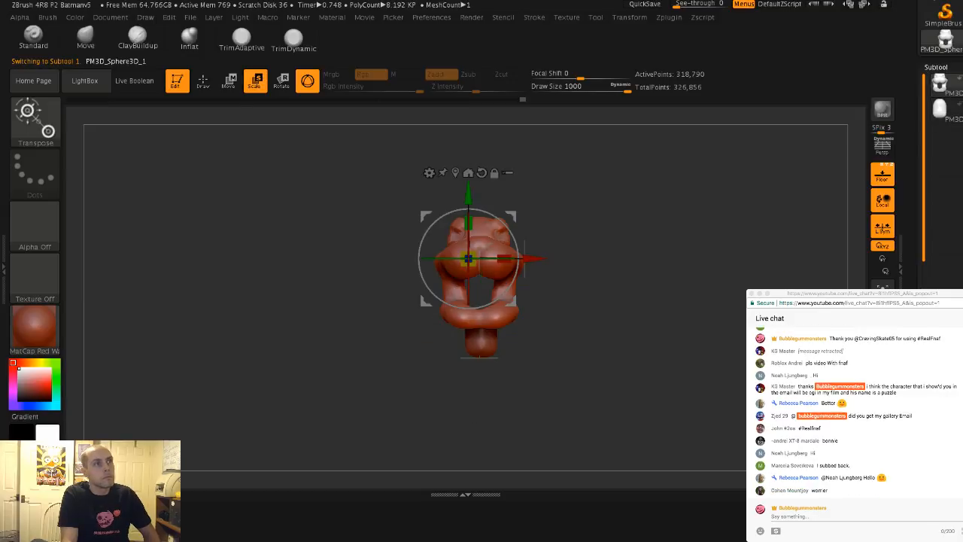
left_click_drag(473, 254, 501, 257)
key("ctrl+z")
left_click_drag(468, 194, 468, 246)
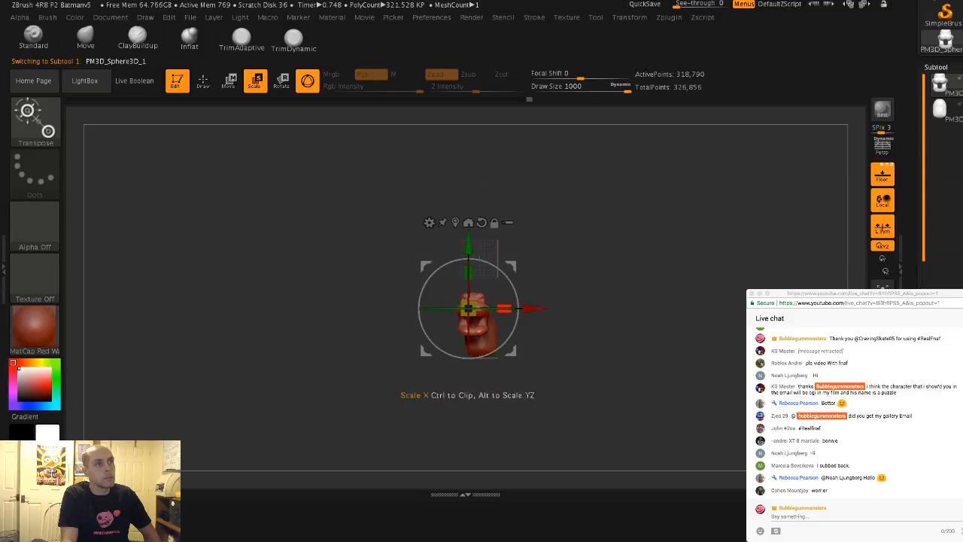
left_click_drag(532, 307, 571, 399)
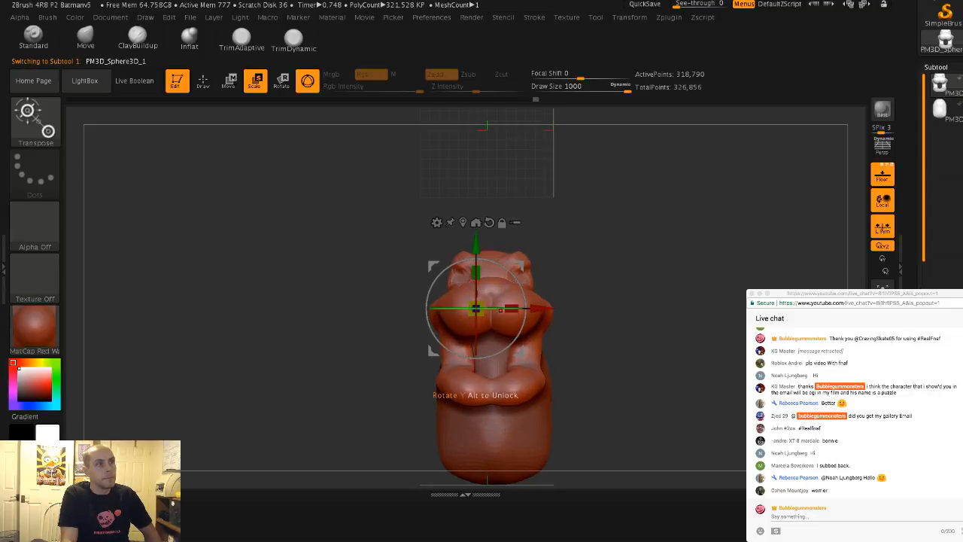
left_click_drag(476, 308, 429, 308)
left_click_drag(538, 307, 547, 308)
left_click_drag(602, 338, 677, 339, "shift")
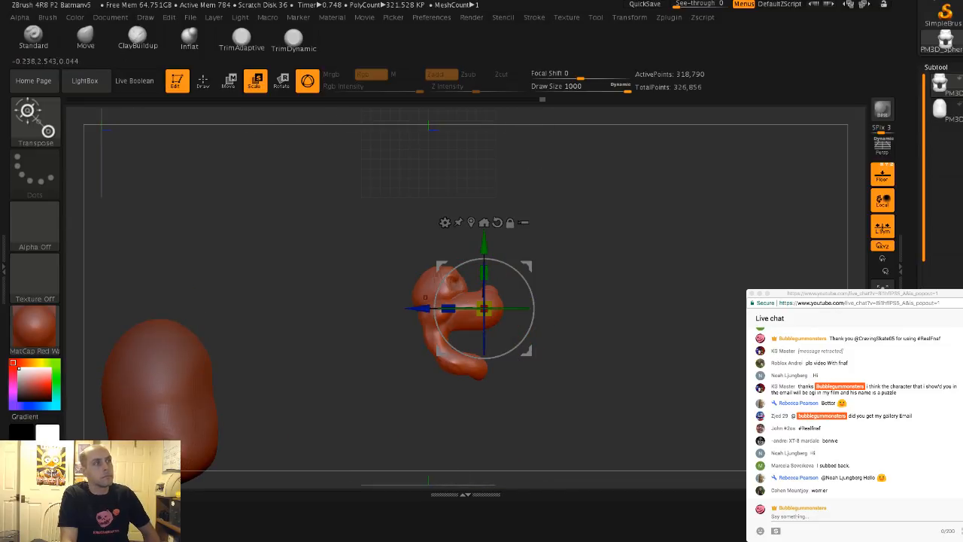
left_click_drag(418, 308, 399, 299)
Select the body subtool and reshape its back into a rounded bulge with the Move brush at draw size 550
left_click(379, 295, "alt")
left_click_drag(512, 346, 526, 376)
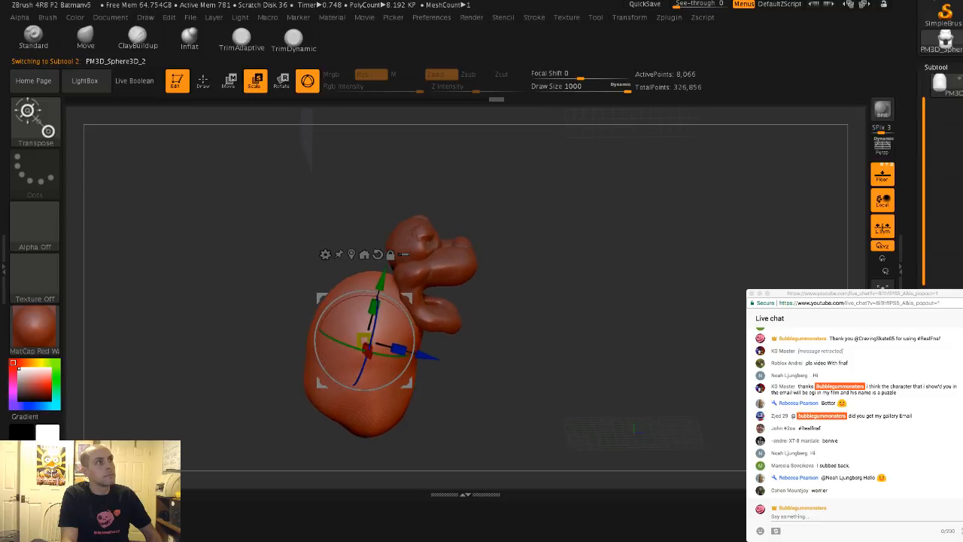
left_click(203, 81)
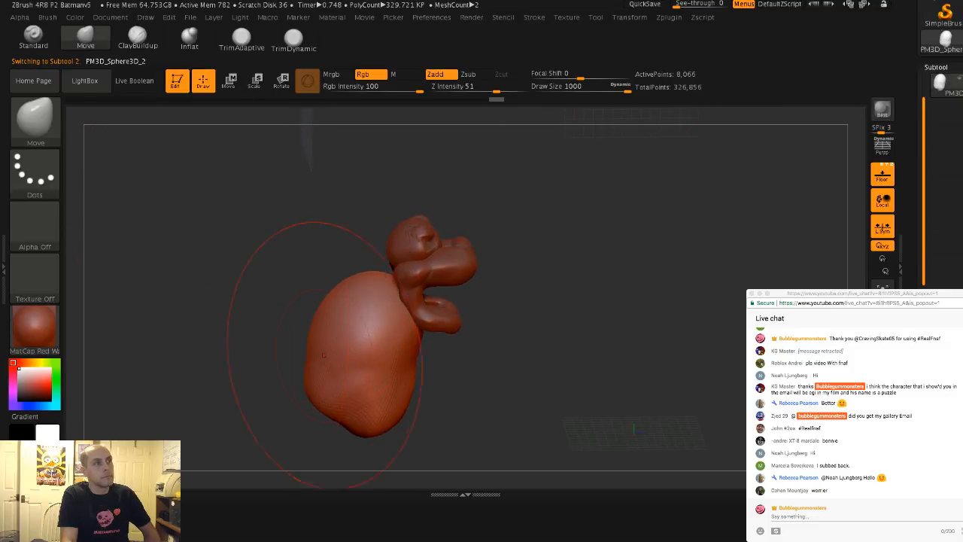
key("s")
mouse_move(323, 364)
left_mouse_down()
mouse_move(299, 365)
mouse_move(310, 305)
mouse_move(346, 354)
mouse_move(363, 357)
mouse_move(339, 337)
left_mouse_up()
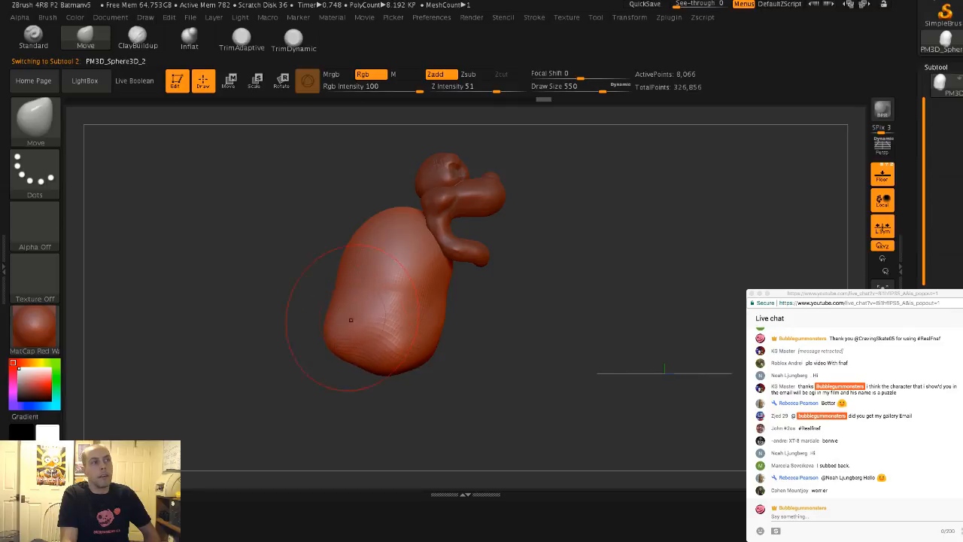
mouse_move(239, 345)
left_mouse_down()
mouse_move(295, 362)
mouse_move(287, 338)
left_mouse_up()
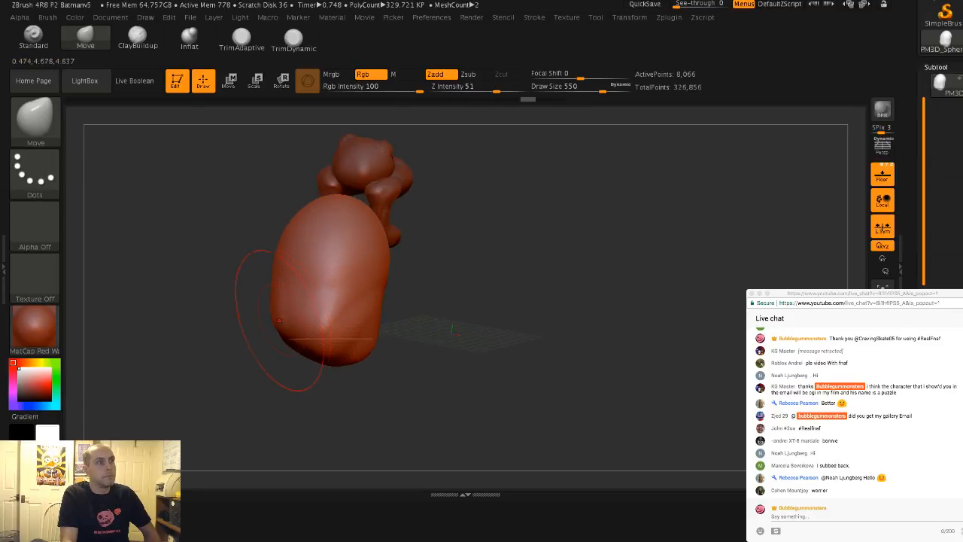
mouse_move(211, 328)
left_mouse_down()
mouse_move(264, 332)
mouse_move(247, 326)
mouse_move(259, 347)
left_mouse_up()
key("ctrl+z")
key("ctrl+z")
mouse_move(387, 366)
left_mouse_down("shift")
mouse_move(351, 332)
mouse_move(310, 321)
left_mouse_up("shift")
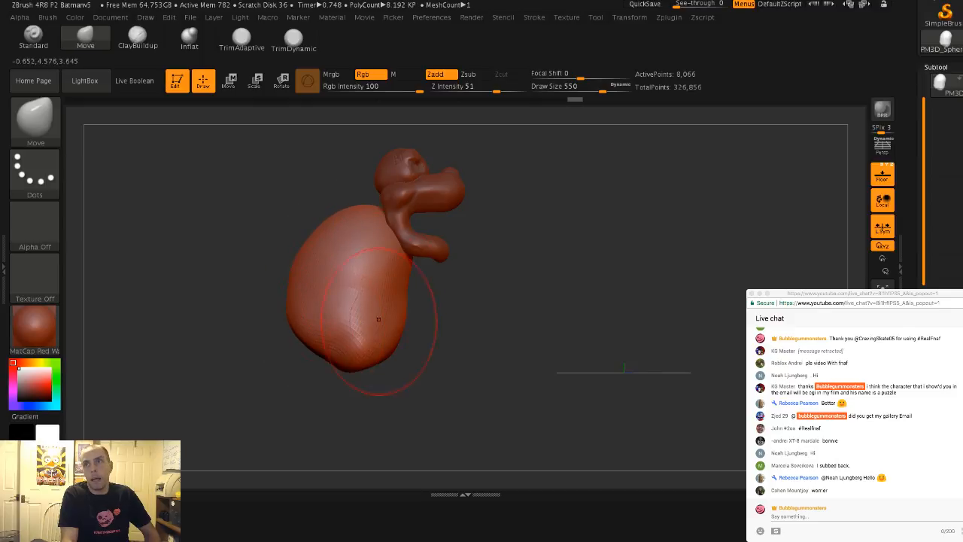
Fill out the base of the body with the Move brush and pull its underside downward
mouse_move(379, 344)
left_mouse_down()
mouse_move(387, 352)
mouse_move(333, 359)
left_mouse_up()
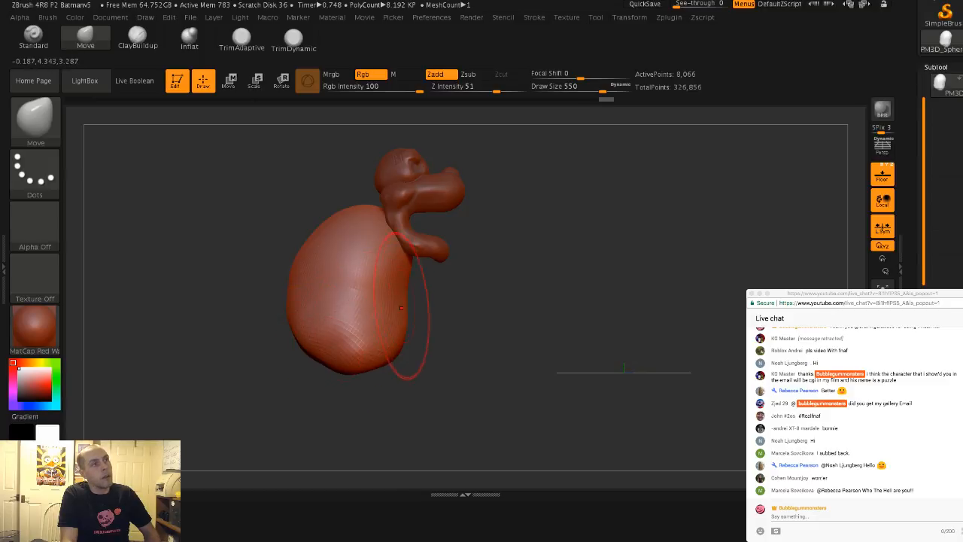
left_click_drag(474, 305, 354, 306)
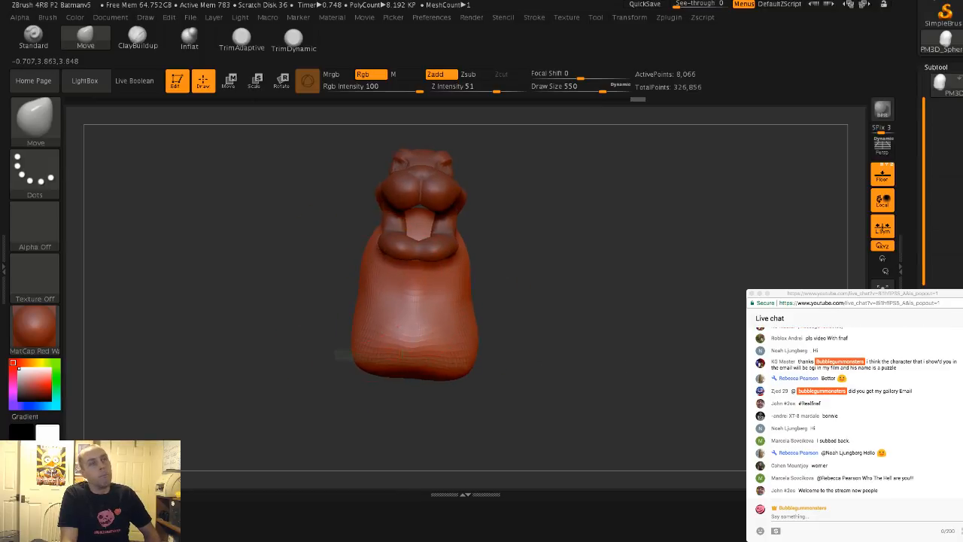
mouse_move(557, 301)
left_mouse_down()
mouse_move(689, 298)
mouse_move(553, 298)
left_mouse_up()
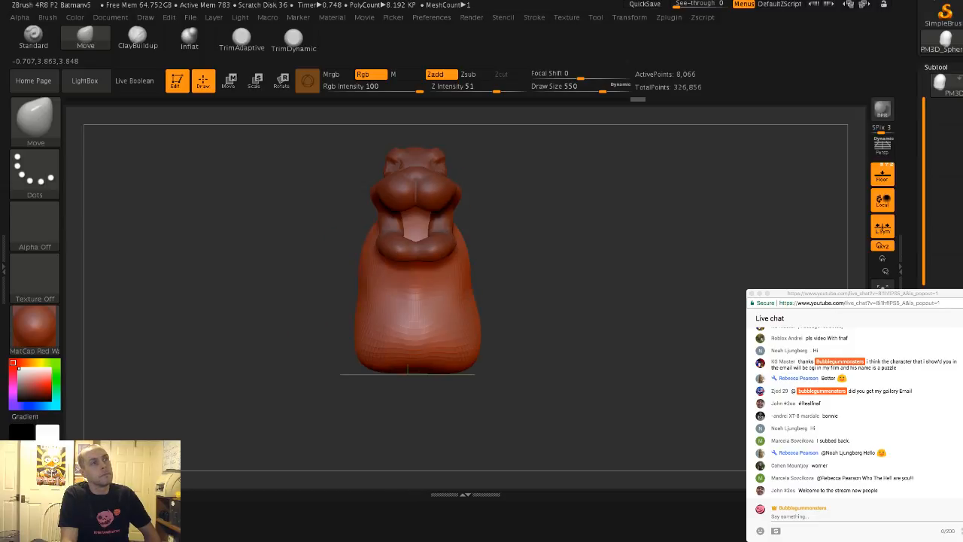
left_click_drag(301, 248, 383, 224)
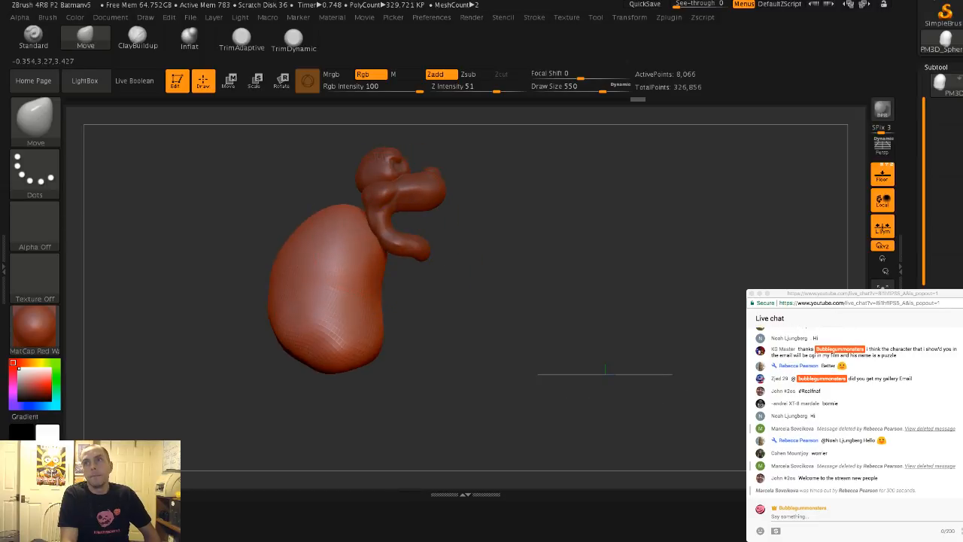
mouse_move(288, 183)
left_mouse_down("alt")
mouse_move(301, 248)
mouse_move(256, 304)
mouse_move(357, 357)
mouse_move(386, 391)
mouse_move(346, 362)
mouse_move(328, 322)
left_mouse_up("alt")
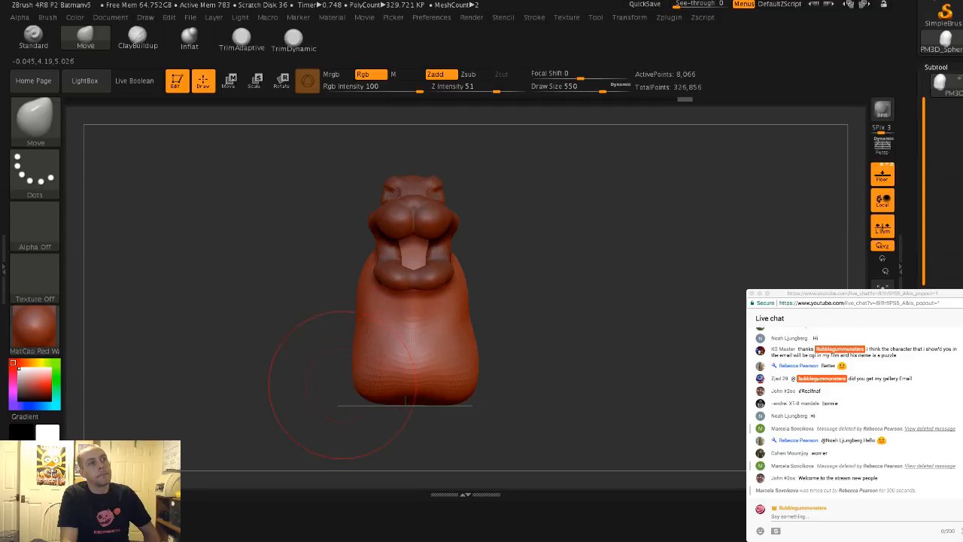
left_click_drag(407, 401, 407, 416)
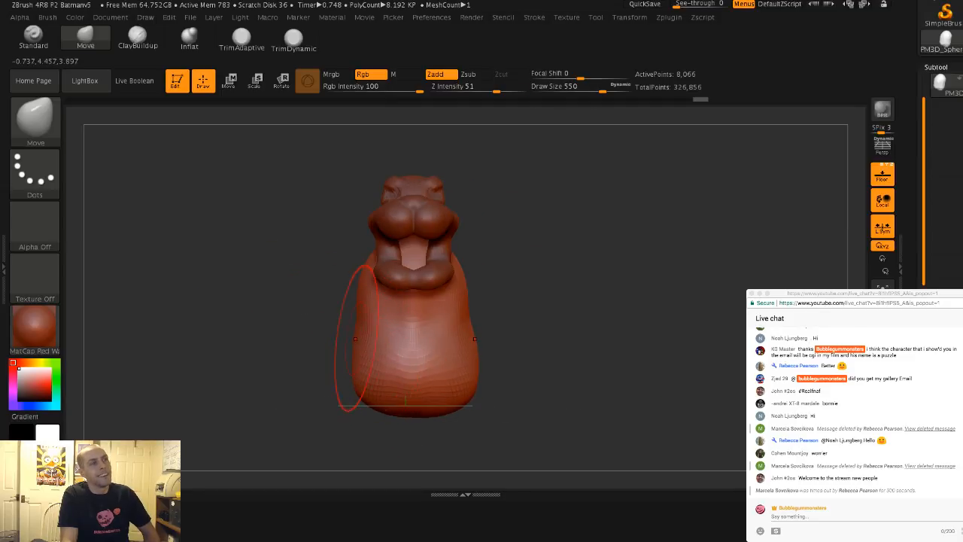
mouse_move(225, 301)
left_mouse_down()
mouse_move(428, 302)
mouse_move(336, 295)
left_mouse_up()
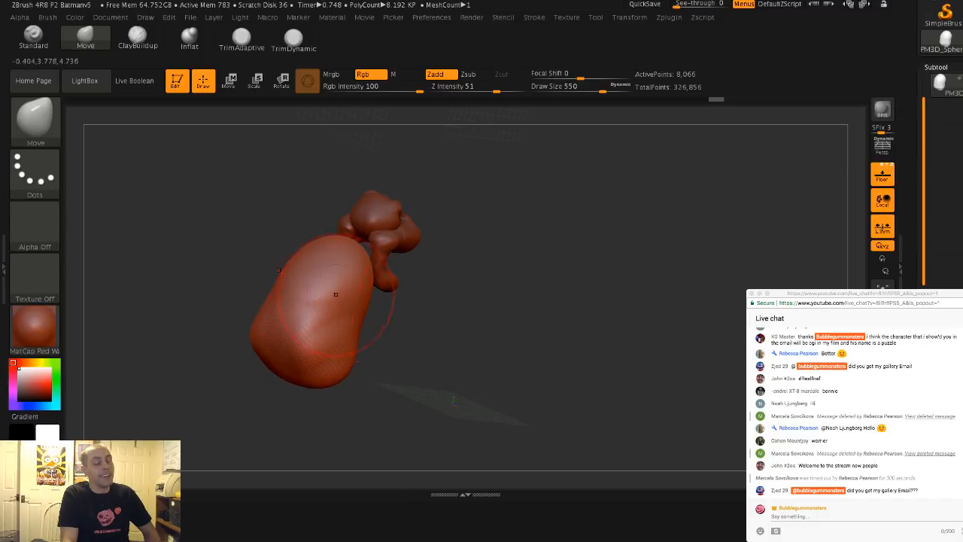
Paint a mask over the body's back with the MaskPen brush at draw size 299
key("s")
left_click(292, 290)
right_click_drag(293, 288, 367, 275)
key("ctrl")
mouse_move(290, 248)
left_mouse_down()
mouse_move(388, 256)
mouse_move(324, 346)
left_mouse_up()
mouse_move(399, 267)
left_mouse_down("ctrl")
mouse_move(388, 310)
mouse_move(327, 299)
left_mouse_up("ctrl")
mouse_move(279, 256)
left_mouse_down()
mouse_move(214, 260)
mouse_move(280, 260)
mouse_move(237, 259)
mouse_move(241, 219)
mouse_move(258, 222)
left_mouse_up()
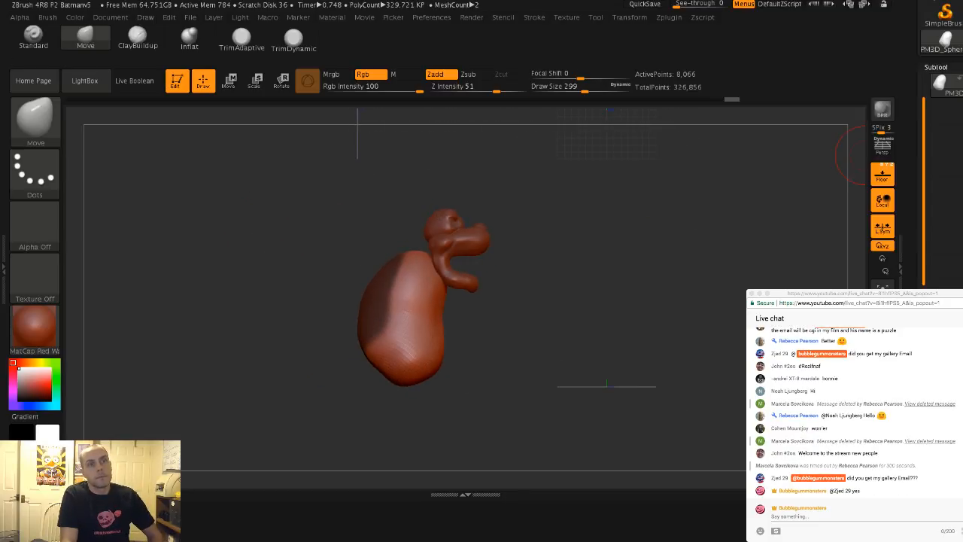
Extract the masked back area as a separate shell subtool, accept it, and make the shell the active subtool
left_click_drag(913, 155, 914, 99)
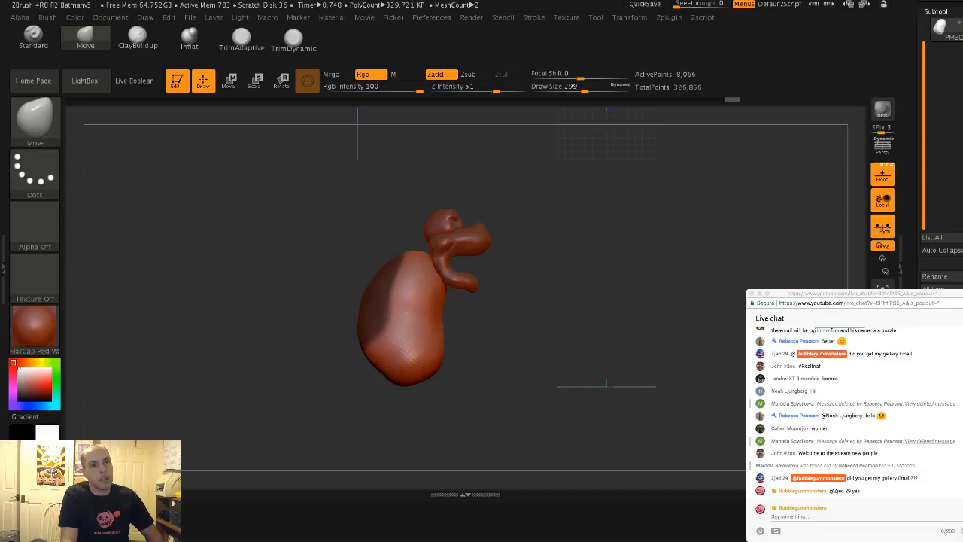
left_click(882, 227)
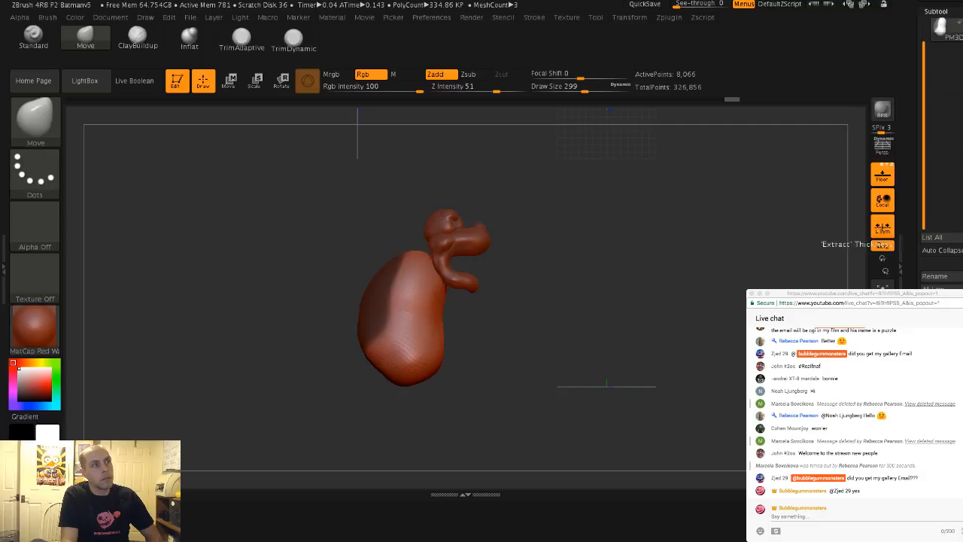
left_click(883, 229)
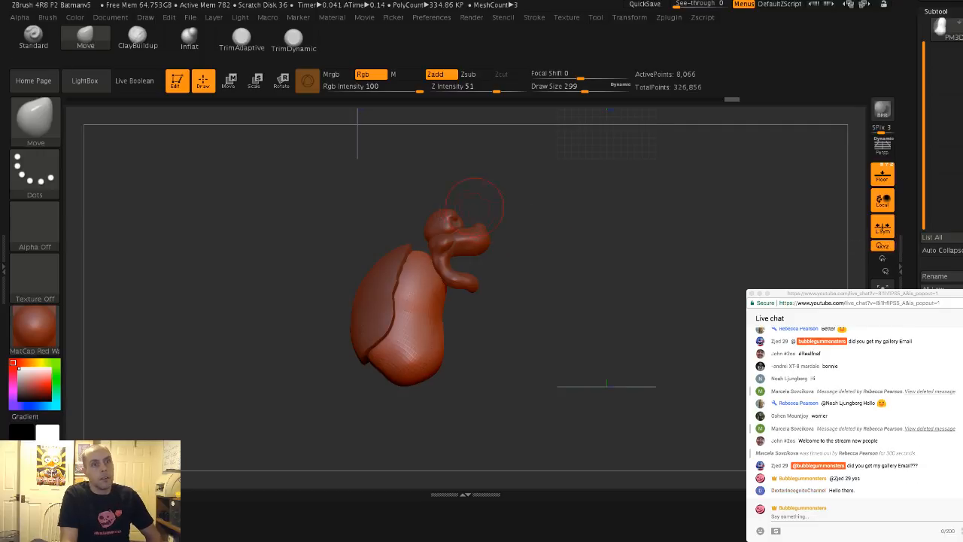
left_click(379, 313, "alt")
left_click_drag(602, 323, 564, 328)
left_click_drag(769, 307, 783, 304)
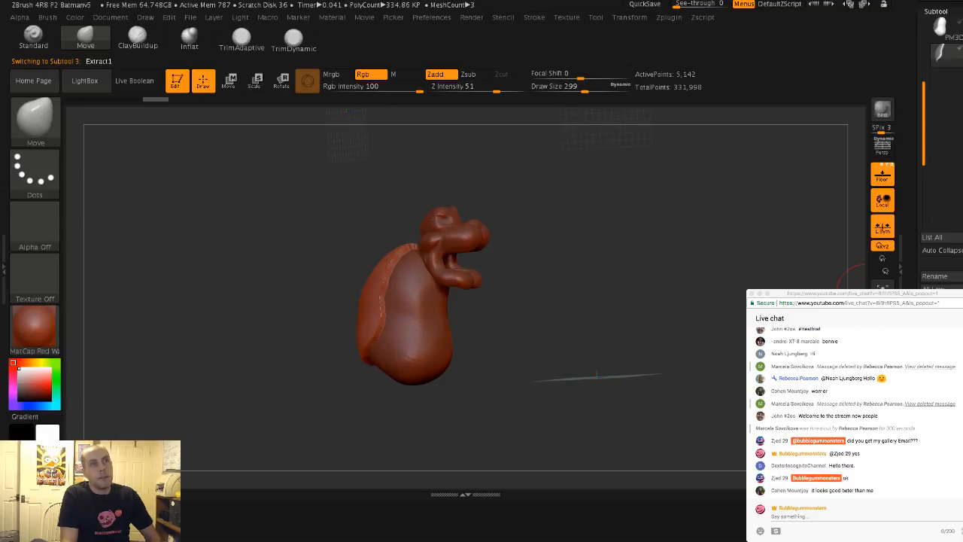
Remesh the extracted back shell with DynaMesh
left_click_drag(920, 259, 920, 307)
left_click_drag(723, 256, 845, 265)
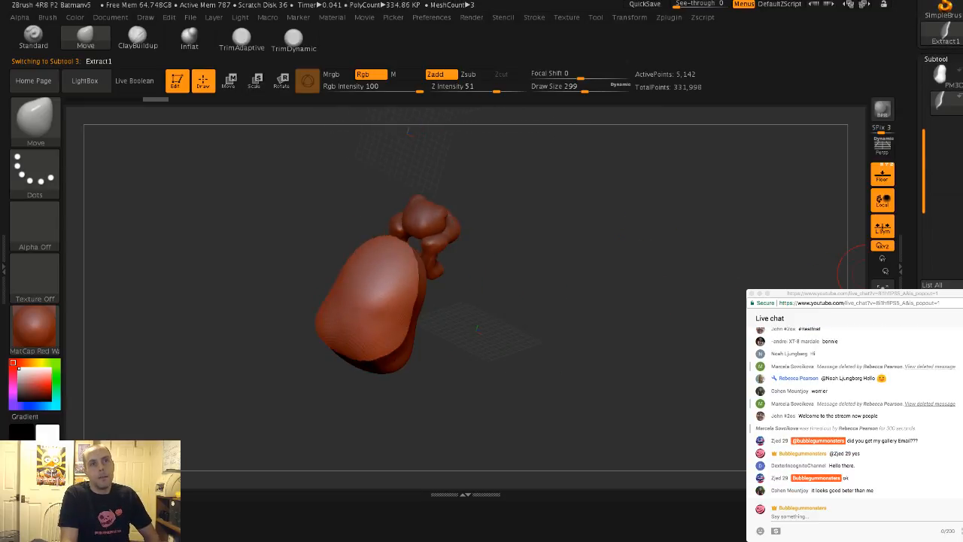
left_click_drag(920, 282, 920, 94)
left_click(940, 257)
left_click_drag(919, 45, 919, 414)
left_click(941, 160)
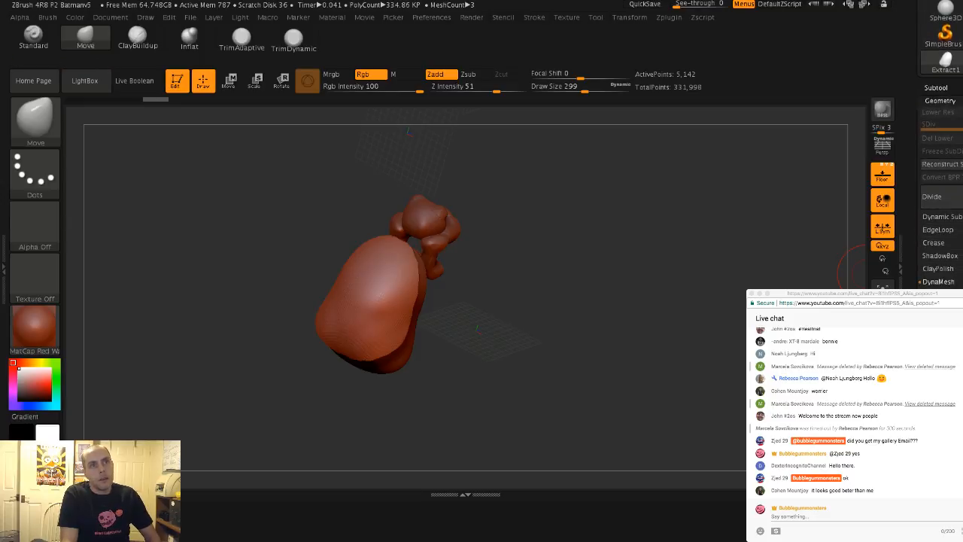
left_click_drag(635, 341, 618, 335)
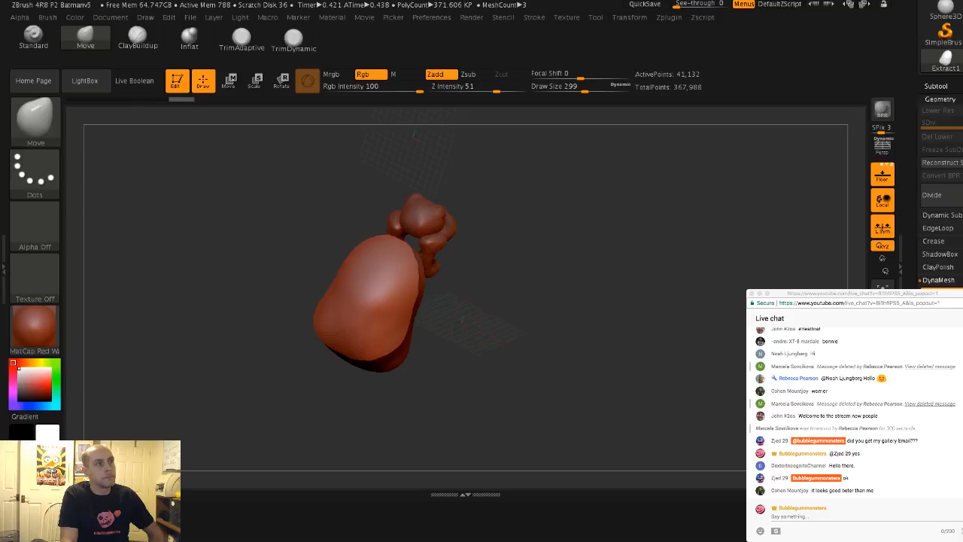
Try to reshape the back shell with the Move brush at draw size 629
key("s")
left_click_drag(324, 303, 349, 303)
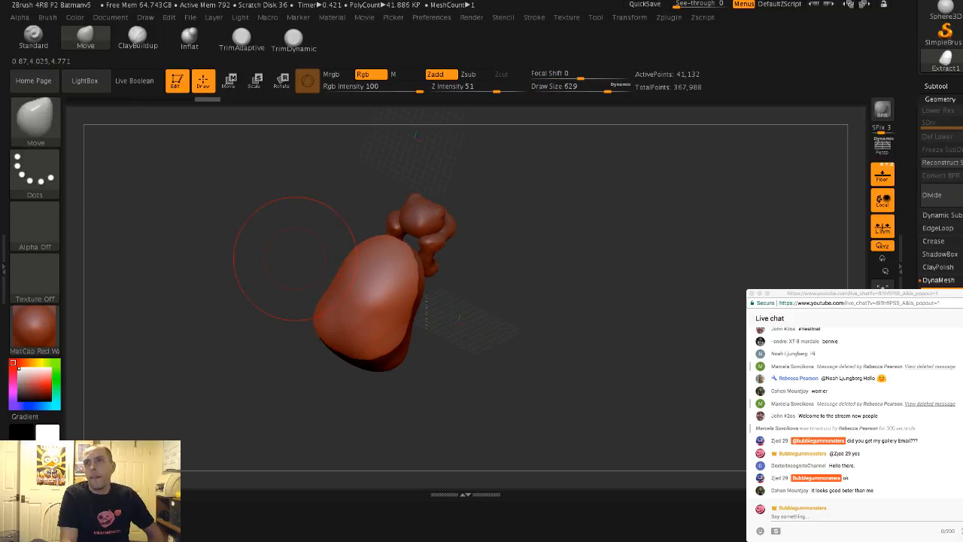
mouse_move(294, 258)
left_mouse_down()
mouse_move(286, 269)
mouse_move(233, 270)
mouse_move(292, 263)
mouse_move(299, 252)
mouse_move(241, 206)
left_mouse_up()
key("ctrl+z")
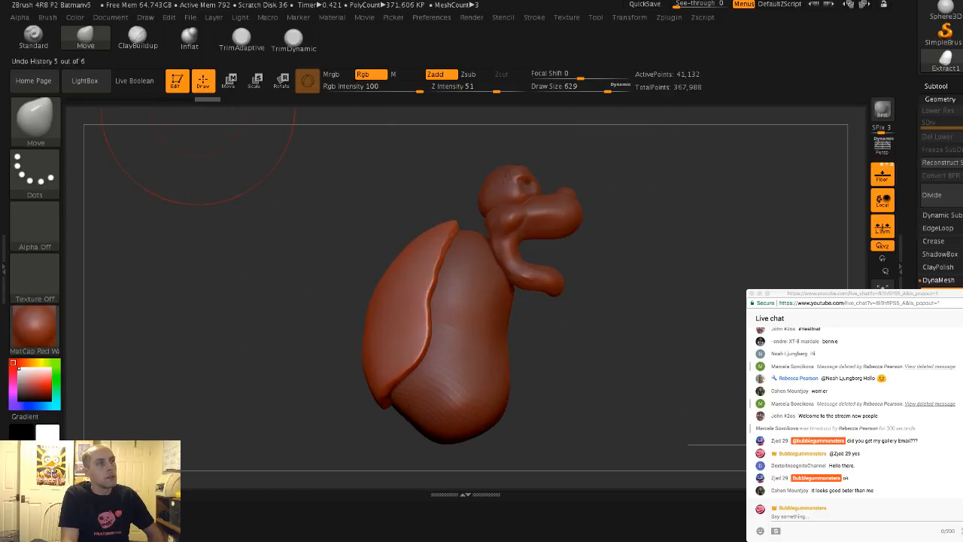
Shape the upper edge of the back shell with the Move brush at draw size 274 and smooth its rim
key("s")
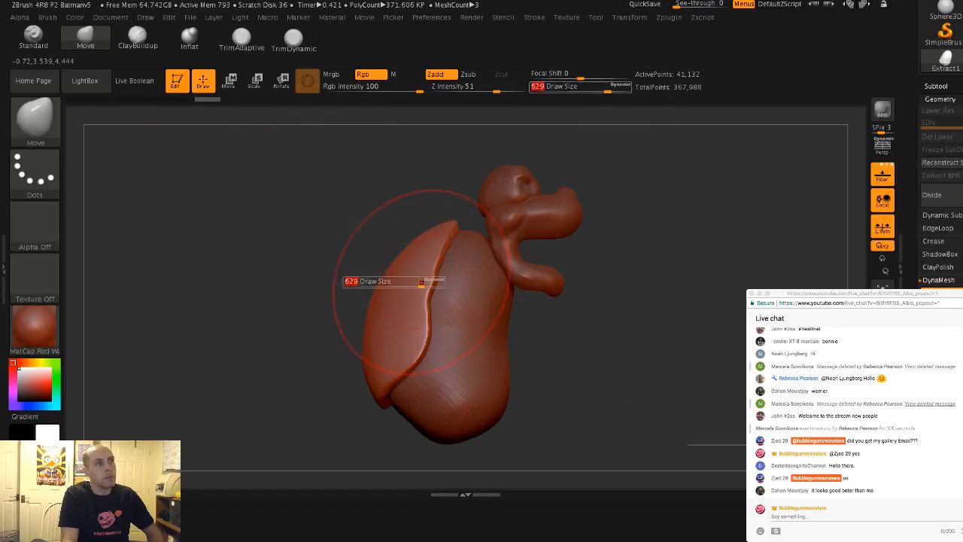
left_click_drag(423, 284, 402, 285)
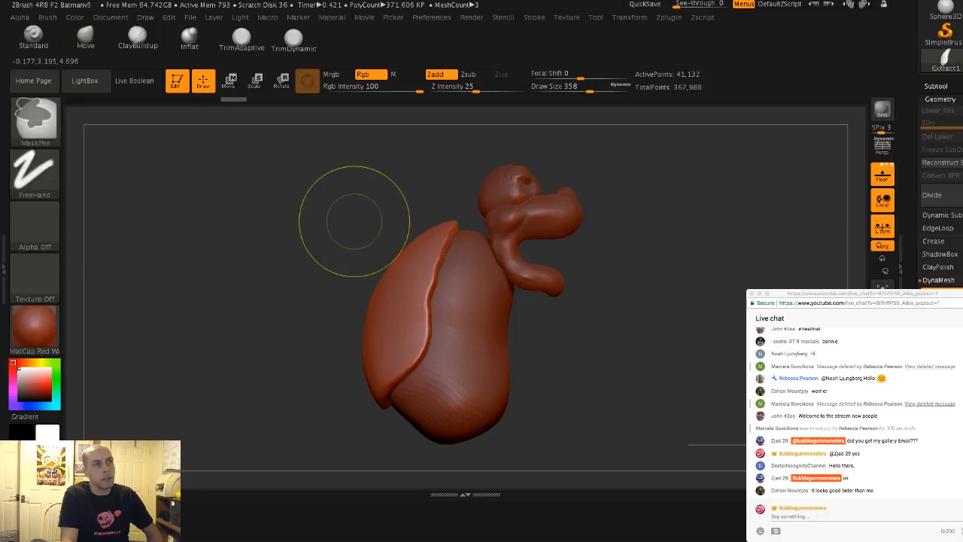
left_click_drag(339, 211, 379, 276)
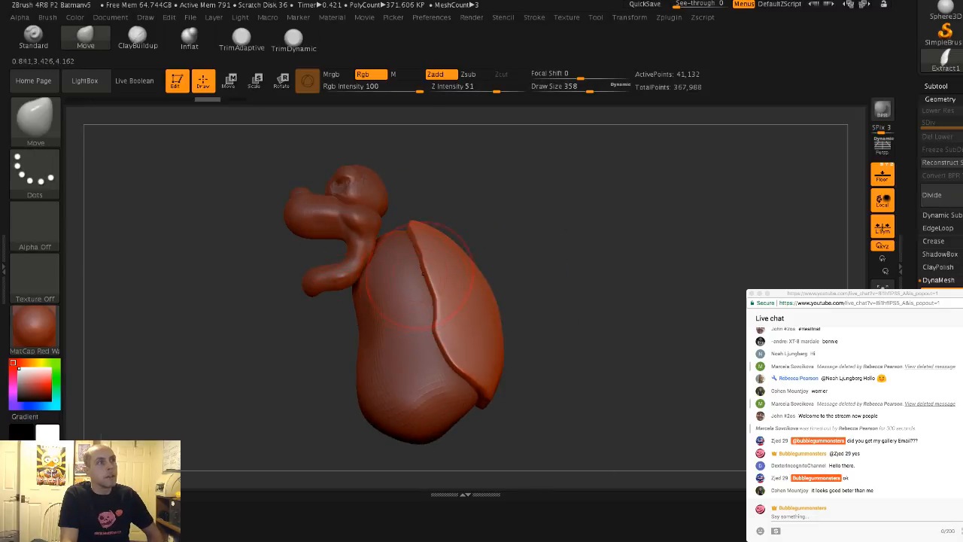
left_click_drag(227, 228, 350, 231)
key("s")
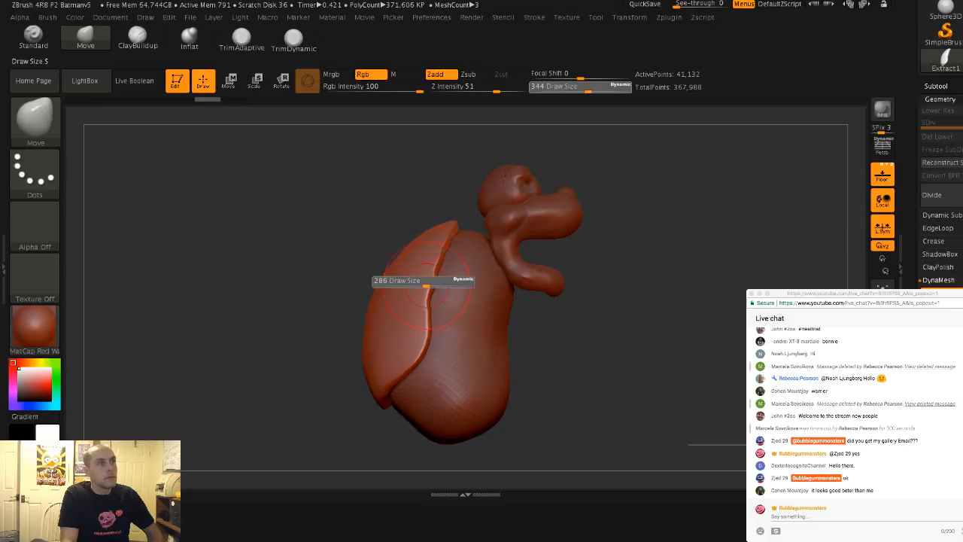
left_click_drag(435, 283, 429, 278)
mouse_move(361, 219)
left_mouse_down()
mouse_move(324, 233)
mouse_move(369, 218)
left_mouse_up()
mouse_move(454, 223)
right_mouse_down()
mouse_move(422, 240)
mouse_move(465, 222)
right_mouse_up()
left_click_drag(436, 184, 458, 194)
key("shift")
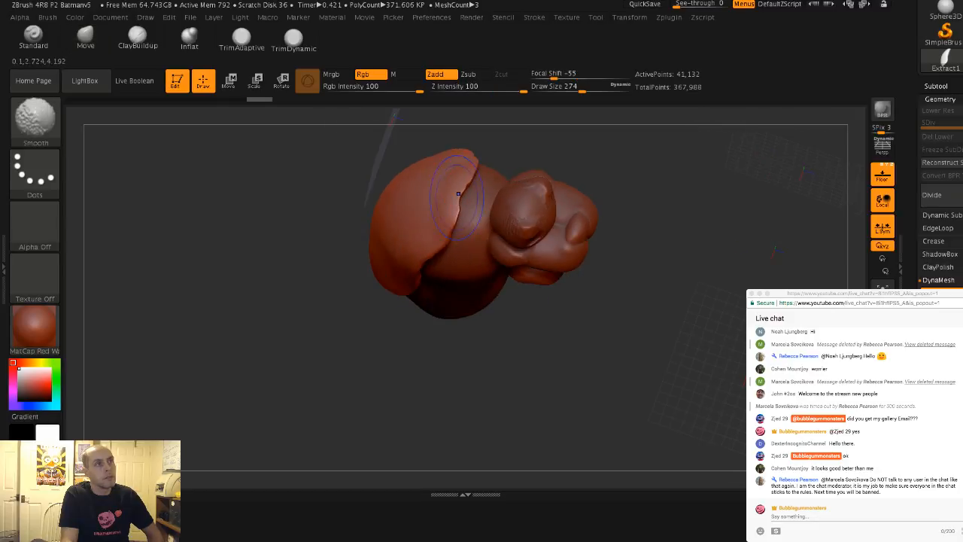
mouse_move(457, 249)
left_mouse_down()
mouse_move(470, 294)
mouse_move(474, 241)
mouse_move(301, 261)
mouse_move(316, 321)
mouse_move(362, 260)
left_mouse_up()
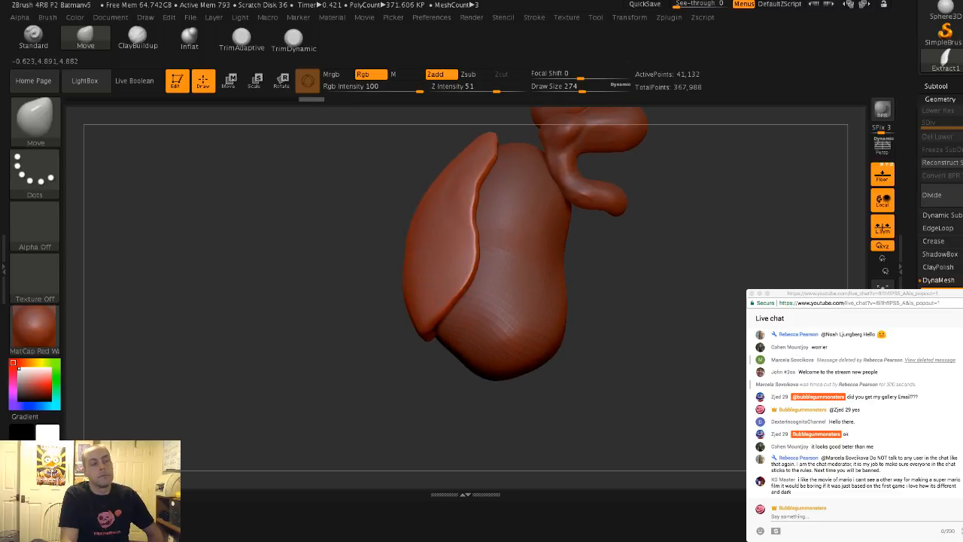
Reshape and smooth the shell's lower tip using the Move brush at draw sizes 217 and 299
key("s")
left_click_drag(427, 333, 435, 333)
left_click_drag(361, 354, 474, 346)
mouse_move(365, 331)
left_mouse_down()
mouse_move(366, 343)
mouse_move(314, 337)
mouse_move(345, 352)
left_mouse_up()
key("shift")
key("s")
left_click_drag(516, 376, 406, 365, "shift")
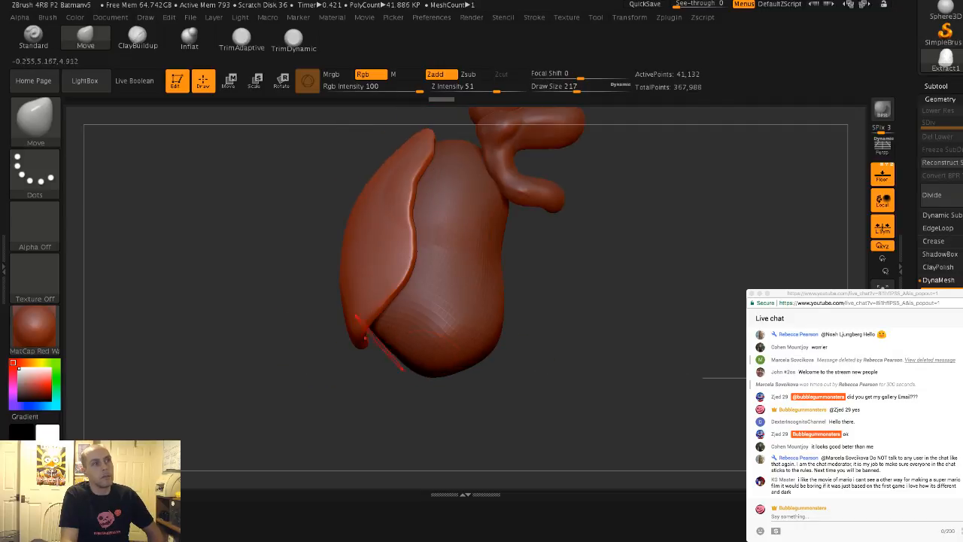
key("s")
left_click_drag(359, 344, 368, 345)
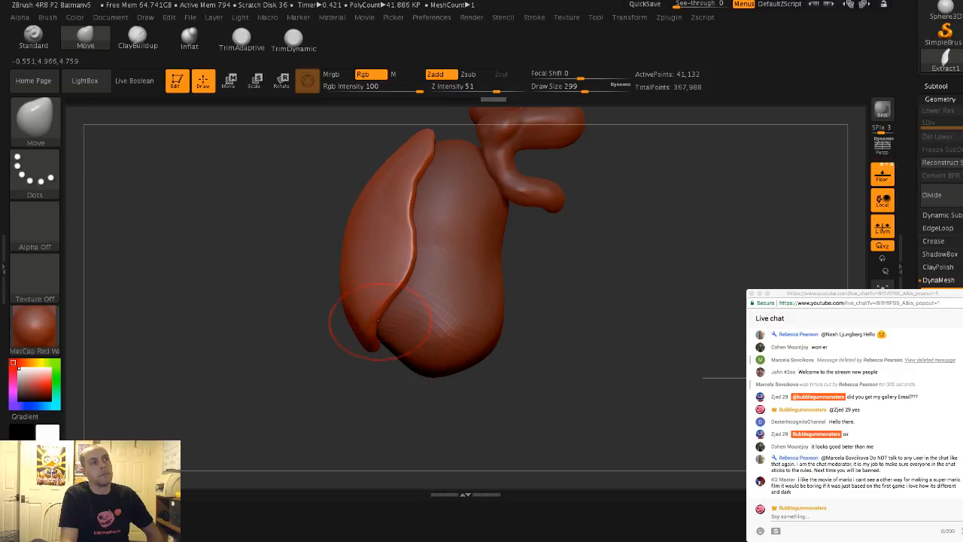
mouse_move(298, 298)
left_mouse_down("alt")
mouse_move(291, 193)
mouse_move(301, 329)
left_mouse_up("alt")
Select the body subtool, mask a round spot on its upper side at draw size 202, and invert the mask
key("s")
left_click_drag(445, 285, 437, 285)
left_click(446, 297, "alt")
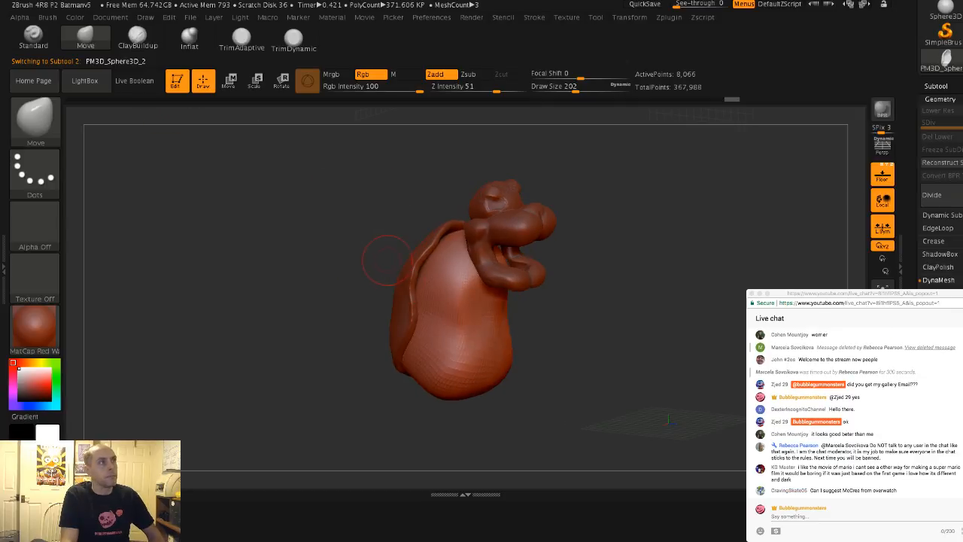
left_click(137, 38)
mouse_move(431, 282)
left_mouse_down("ctrl")
mouse_move(433, 289)
mouse_move(441, 280)
left_mouse_up("ctrl")
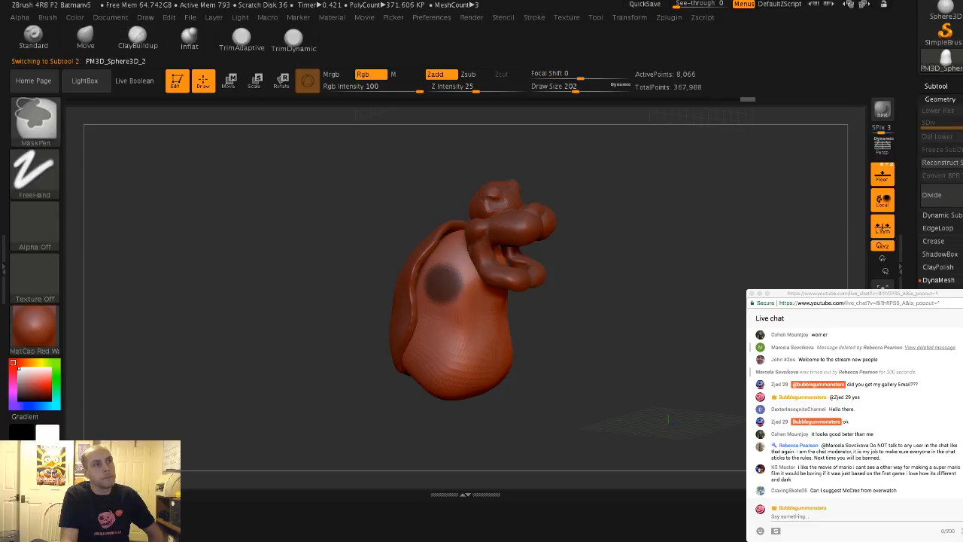
mouse_move(359, 230)
left_mouse_down()
mouse_move(263, 230)
mouse_move(359, 230)
mouse_move(328, 245)
mouse_move(211, 154)
left_mouse_up()
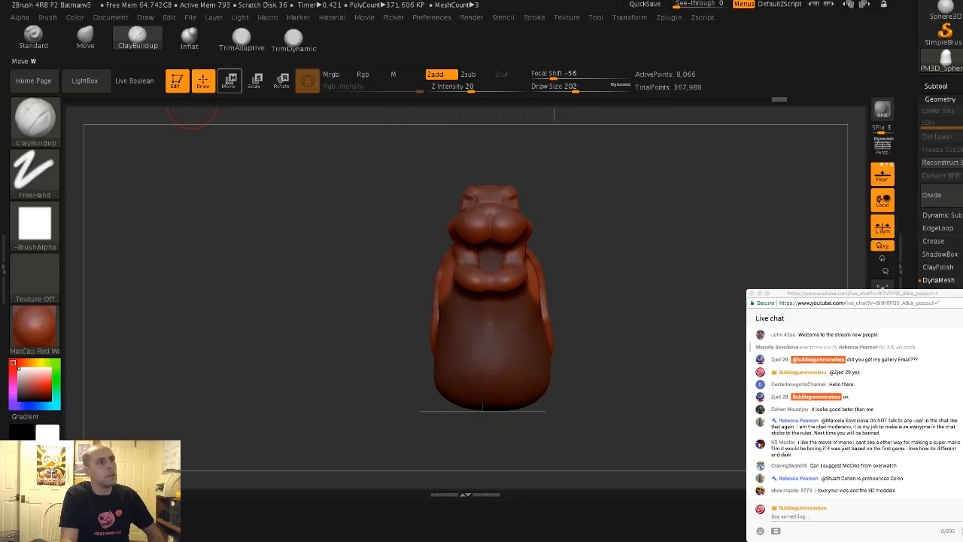
Try to pull the unmasked spots sideways out of the body with the Move gizmo in front view
key("w")
left_click_drag(432, 303, 430, 302)
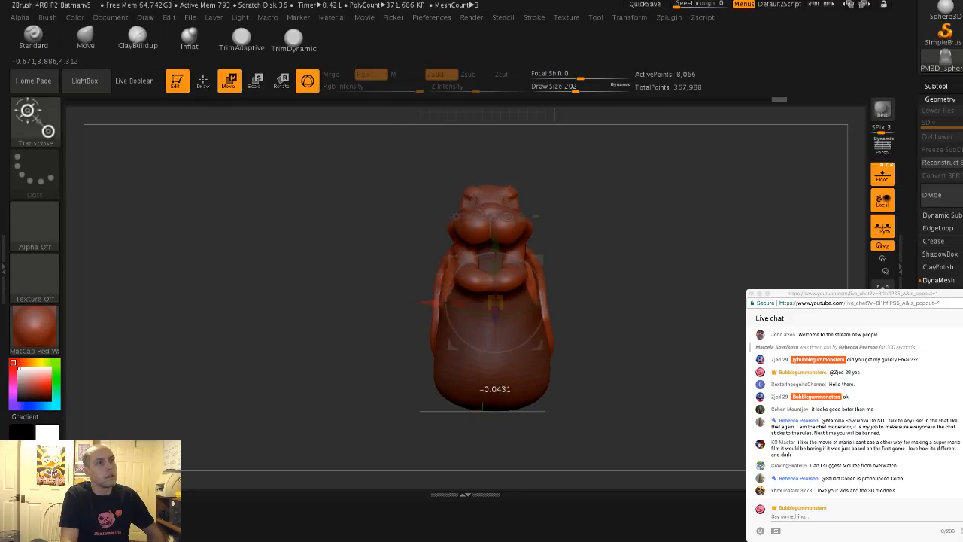
key("ctrl+z")
mouse_move(454, 346)
left_mouse_down()
mouse_move(419, 348)
mouse_move(453, 344)
mouse_move(401, 335)
left_mouse_up()
key("ctrl+z")
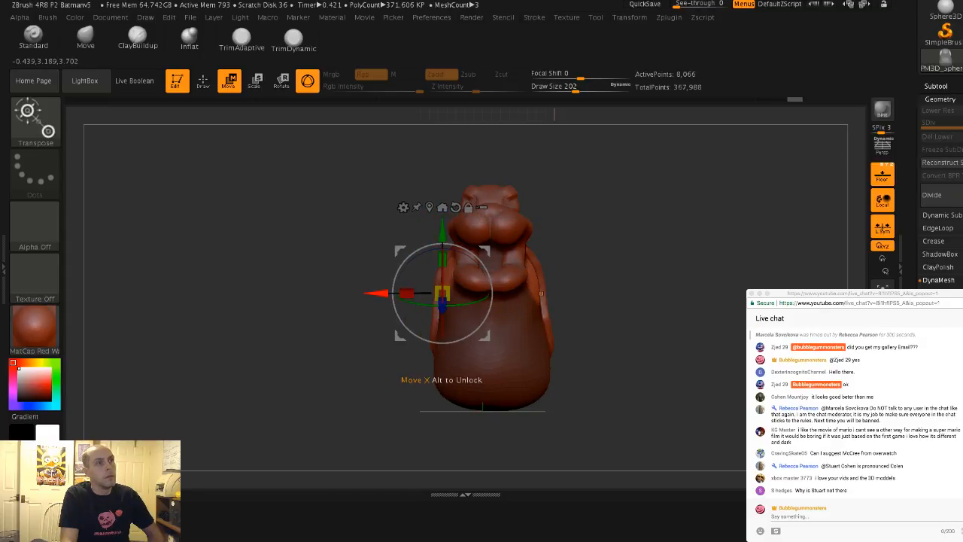
mouse_move(378, 293)
left_mouse_down()
mouse_move(327, 293)
mouse_move(473, 309)
left_mouse_up()
key("ctrl+z")
key("ctrl+z")
left_click(936, 86)
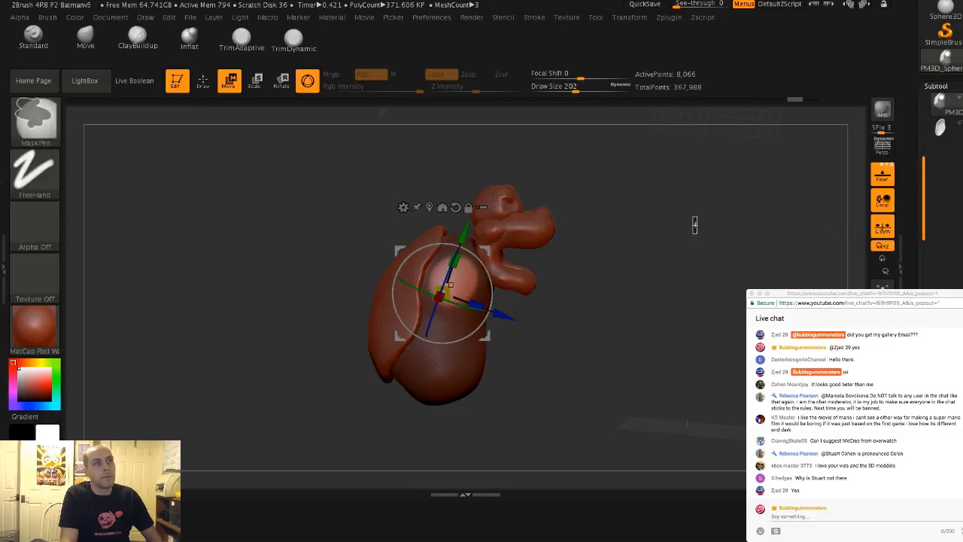
key("ctrl+shift+z")
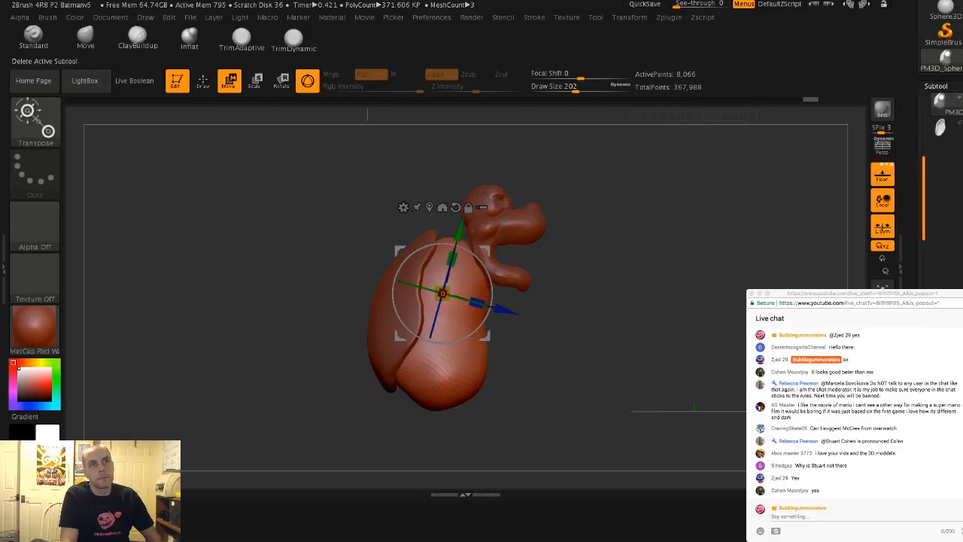
left_click_drag(557, 288, 500, 289)
left_click_drag(417, 302, 419, 314)
Return to Draw mode, mask a round shoulder spot on the body's upper side at draw size 202, and invert the mask
left_click(203, 80)
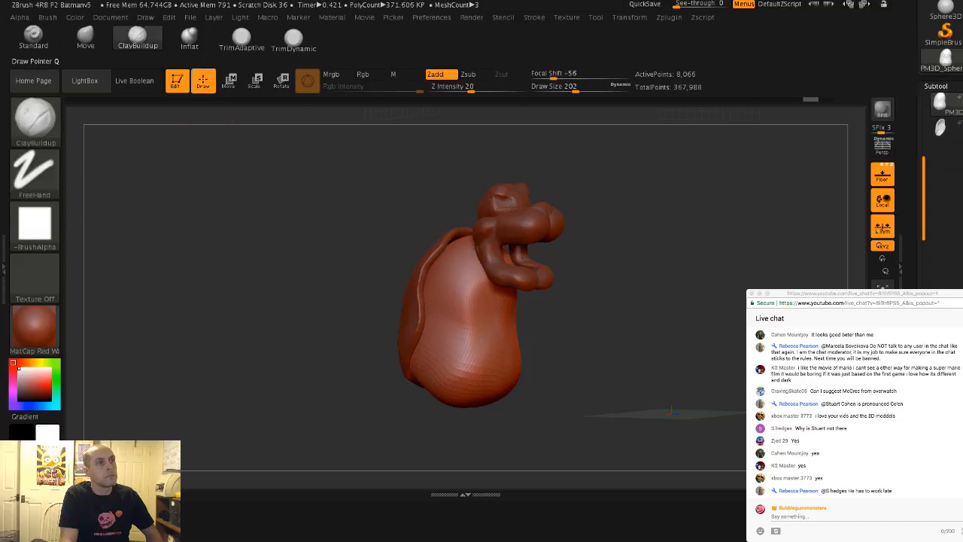
left_click_drag(332, 216, 357, 230)
left_click_drag(472, 299, 477, 299, "ctrl")
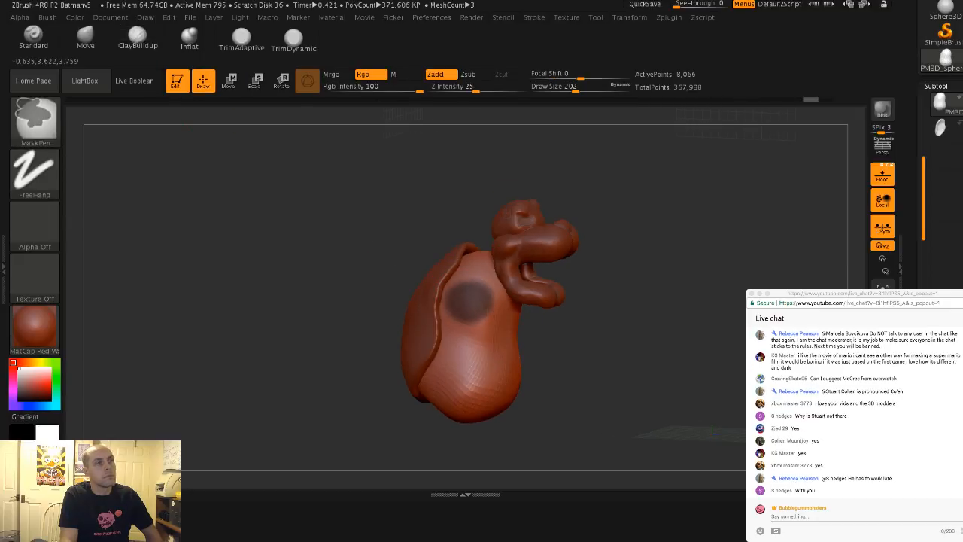
left_click(383, 246, "ctrl")
left_click_drag(380, 247, 301, 251, "shift")
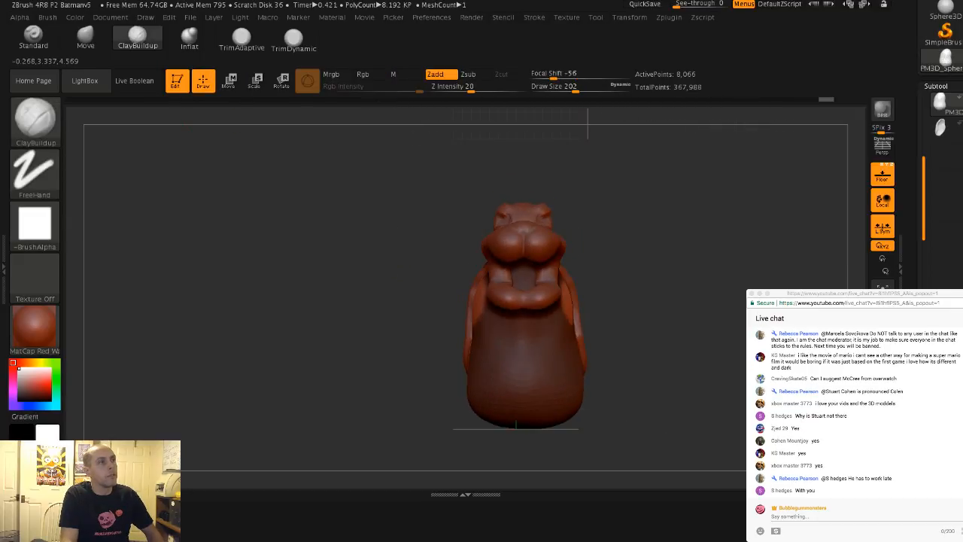
Pull two symmetrical arms outward from the unmasked shoulder spots with the Move brush at draw size 500
left_click(85, 37)
key("s")
mouse_move(454, 300)
left_mouse_down()
mouse_move(476, 300)
mouse_move(406, 307)
mouse_move(429, 326)
mouse_move(427, 342)
left_mouse_up()
mouse_move(316, 230)
left_mouse_down()
mouse_move(361, 242)
mouse_move(347, 286)
mouse_move(338, 271)
left_mouse_up()
left_click_drag(431, 295, 397, 310)
left_click_drag(335, 281, 329, 251, "shift")
mouse_move(406, 310)
left_mouse_down()
mouse_move(395, 313)
mouse_move(410, 310)
left_mouse_up()
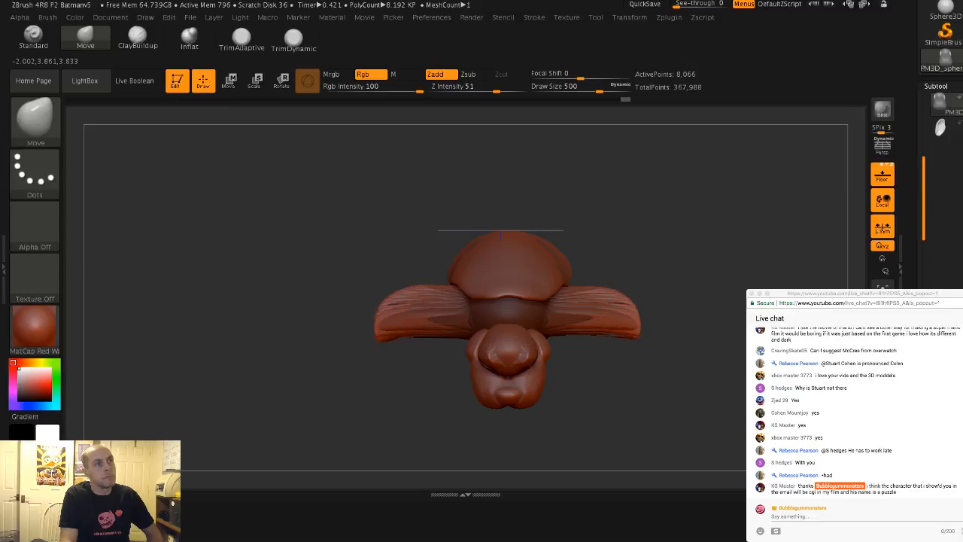
Clear the mask on the body and smooth the stretched arms
left_click_drag(346, 273, 357, 282, "ctrl")
mouse_move(441, 313)
left_mouse_down("shift")
mouse_move(455, 319)
mouse_move(354, 280)
left_mouse_up("shift")
left_click_drag(349, 247, 360, 254)
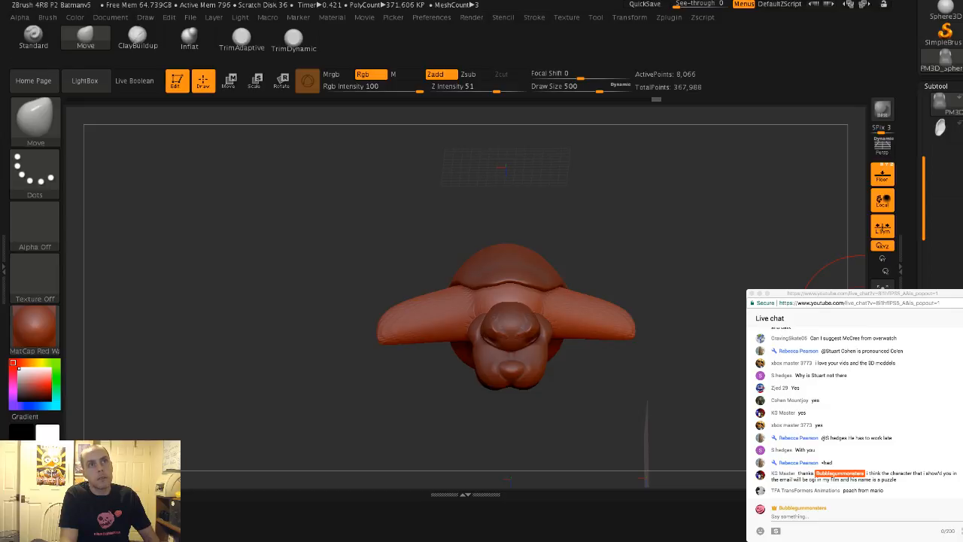
Remesh the body and arms with DynaMesh and smooth where the arms join the body
left_click(936, 85)
left_click(940, 97)
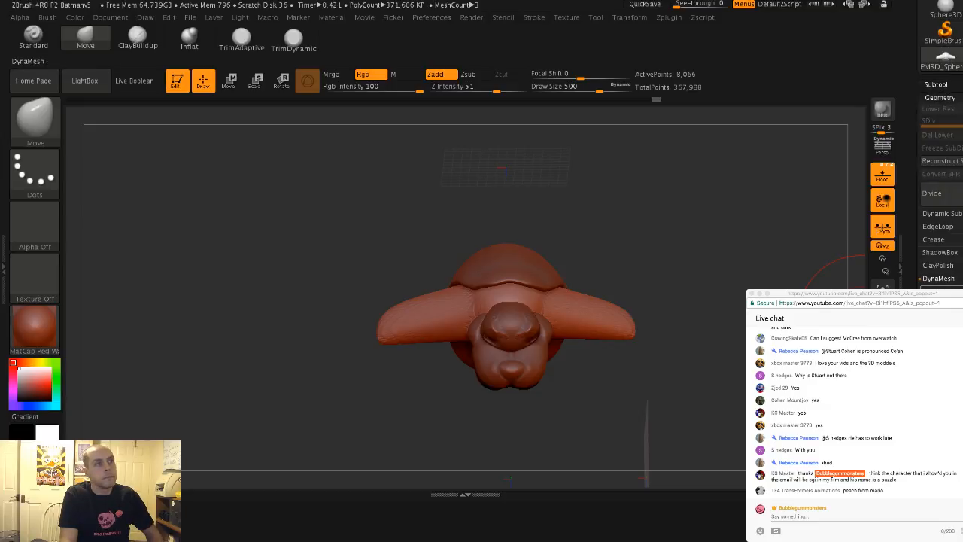
left_click(941, 295)
left_click_drag(427, 305, 482, 301, "shift")
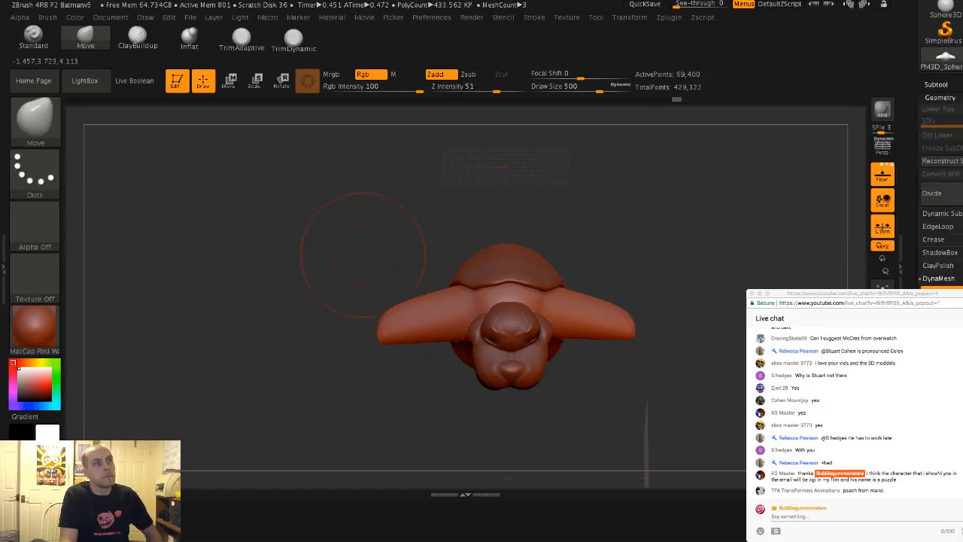
Thicken both arms with the Inflat brush at draw size 500 and Z Intensity 10
mouse_move(362, 256)
left_mouse_down()
mouse_move(459, 214)
mouse_move(347, 217)
left_mouse_up()
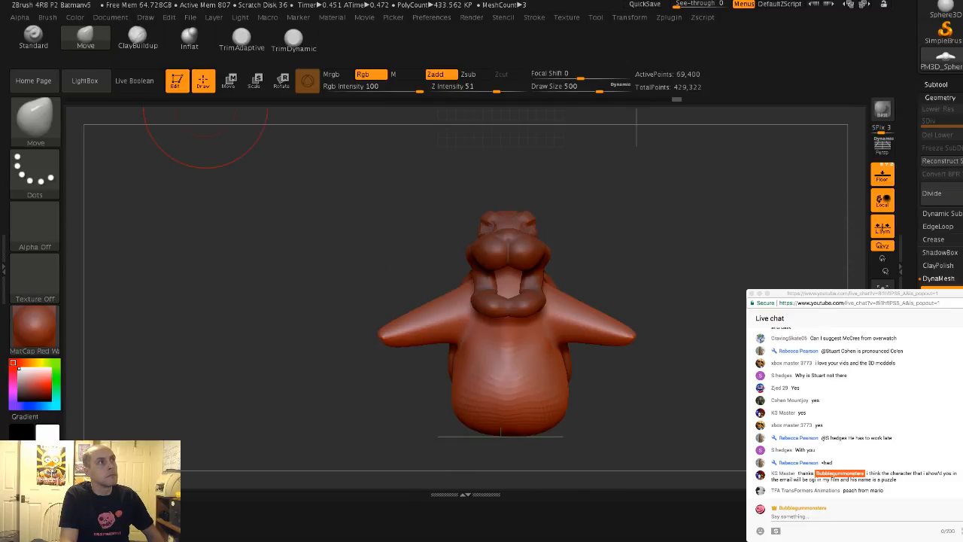
left_click(189, 38)
left_click_drag(402, 329, 435, 318)
left_click_drag(354, 263, 406, 272)
left_click_drag(410, 329, 418, 323)
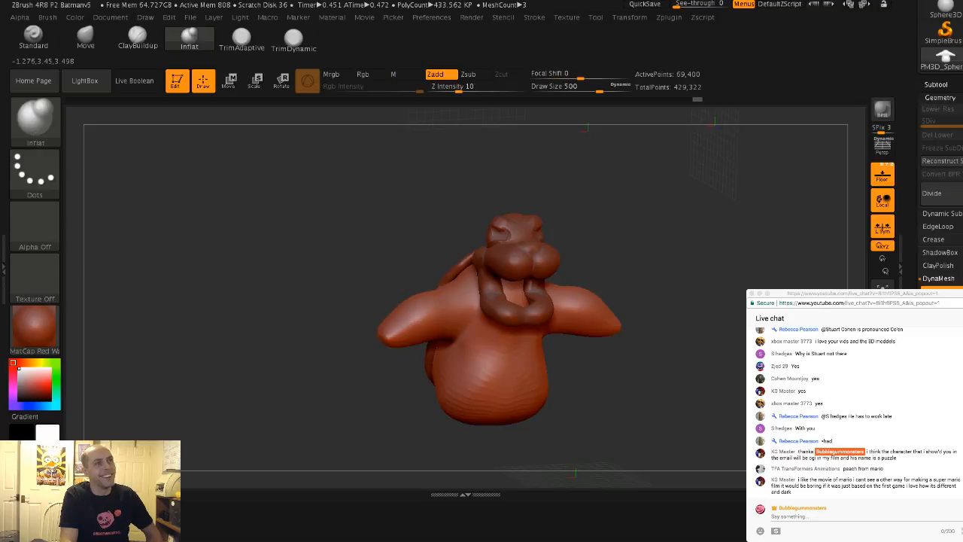
Bend both arms forward with the Move brush at draw sizes 500 and 422, smoothing the upper arms
mouse_move(391, 263)
left_mouse_down()
mouse_move(361, 262)
mouse_move(352, 272)
mouse_move(387, 318)
mouse_move(399, 307)
mouse_move(350, 256)
mouse_move(429, 260)
mouse_move(350, 265)
mouse_move(300, 230)
mouse_move(283, 247)
mouse_move(293, 259)
mouse_move(267, 278)
mouse_move(300, 307)
mouse_move(331, 293)
mouse_move(372, 314)
mouse_move(385, 355)
left_mouse_up()
left_click(85, 38)
left_click_drag(422, 301, 428, 286)
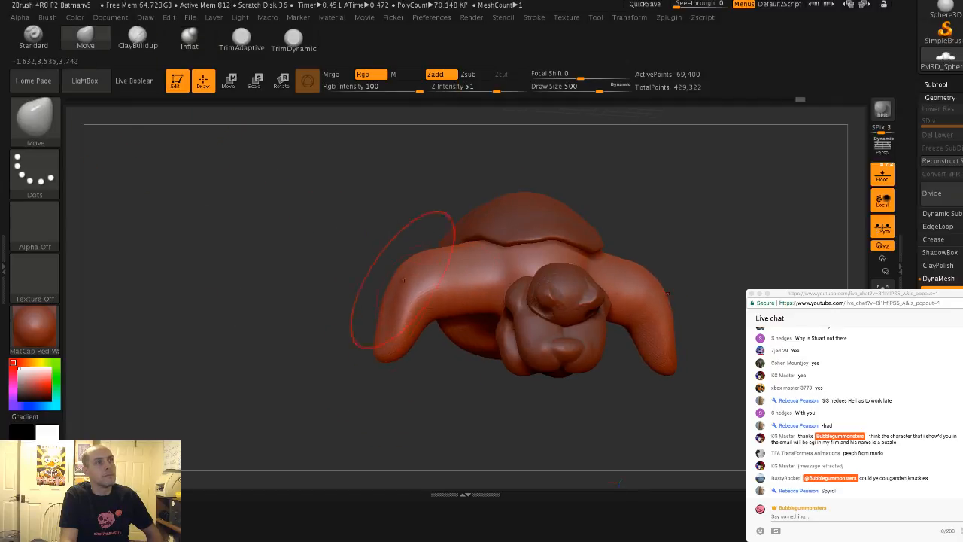
mouse_move(374, 240)
left_mouse_down()
mouse_move(441, 241)
mouse_move(351, 217)
mouse_move(399, 218)
mouse_move(353, 219)
mouse_move(372, 230)
left_mouse_up()
left_click_drag(425, 258, 450, 261)
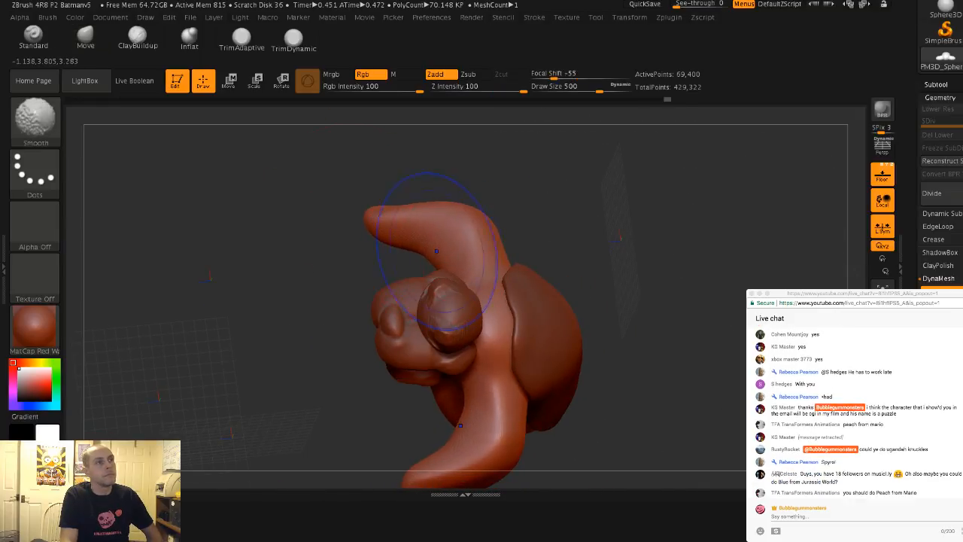
mouse_move(376, 181)
left_mouse_down()
mouse_move(482, 150)
mouse_move(504, 188)
mouse_move(542, 211)
left_mouse_up()
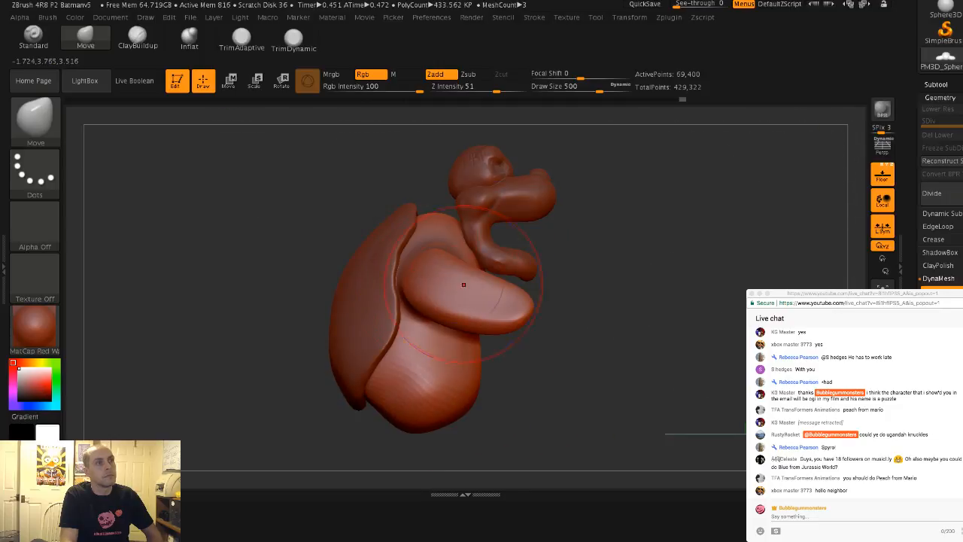
key("s")
left_click_drag(464, 291, 457, 291)
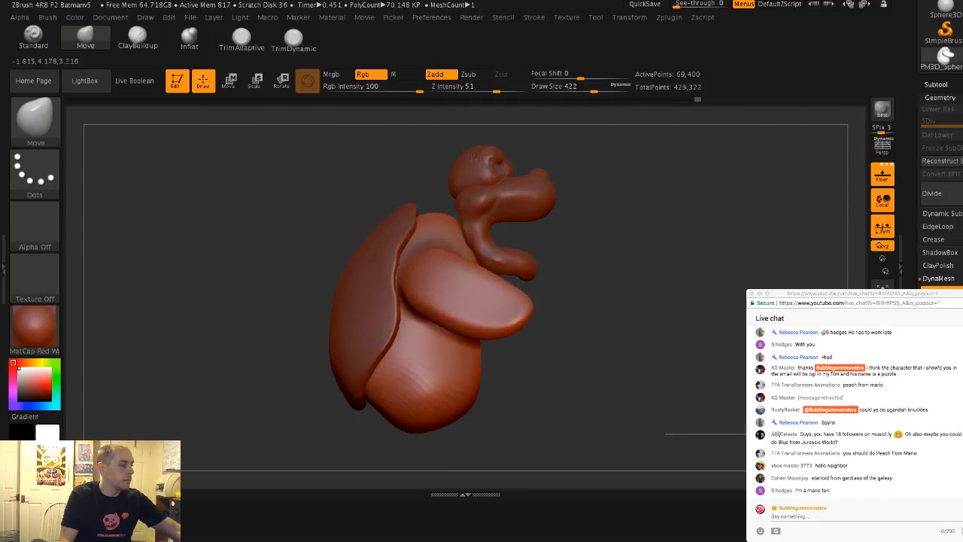
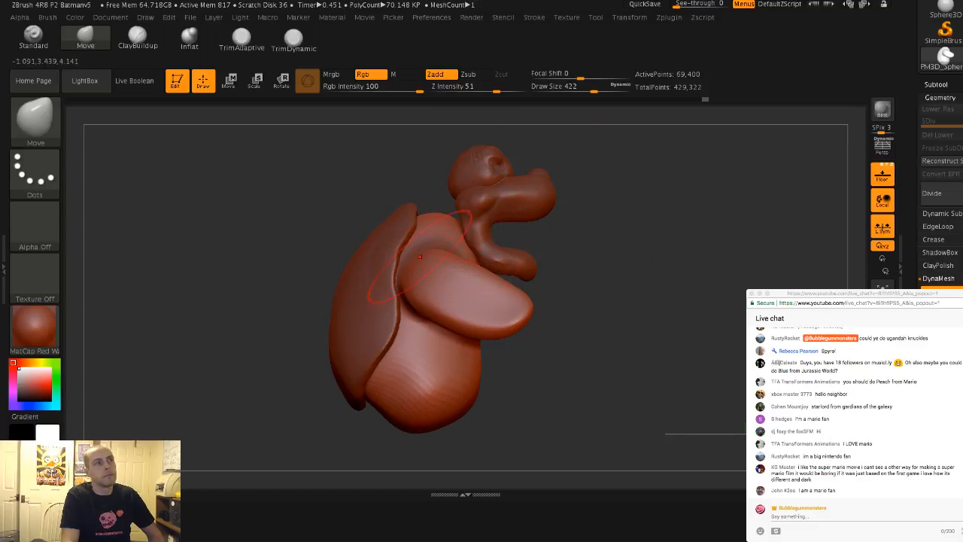
Select the back shell and pull its upper edge forward toward the neck with the Move brush at draw sizes 422 and 311
left_click(397, 237, "alt")
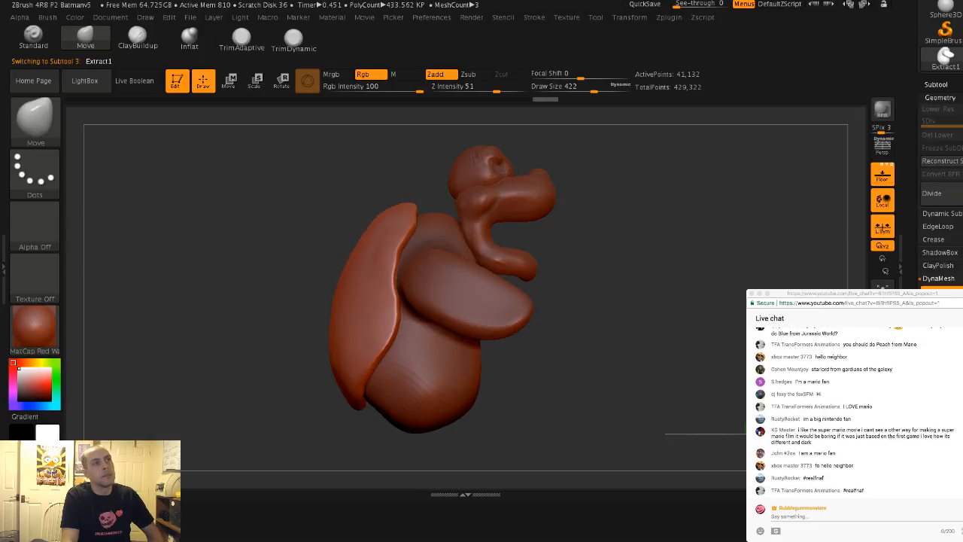
left_click_drag(413, 216, 436, 207)
mouse_move(385, 235)
left_mouse_down()
mouse_move(370, 226)
mouse_move(346, 238)
mouse_move(410, 237)
mouse_move(405, 245)
mouse_move(430, 230)
left_mouse_up()
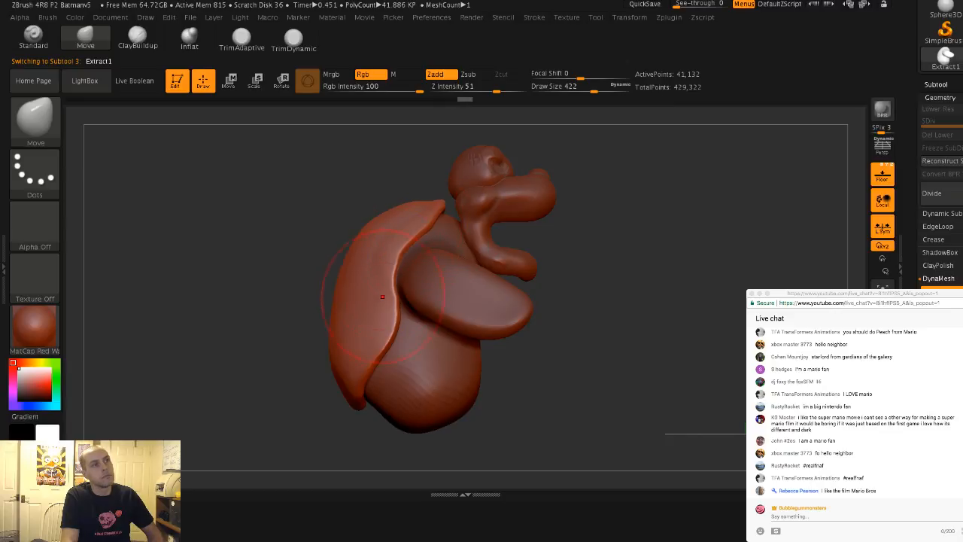
left_click_drag(395, 297, 385, 285)
key("s")
left_click_drag(392, 273, 384, 270)
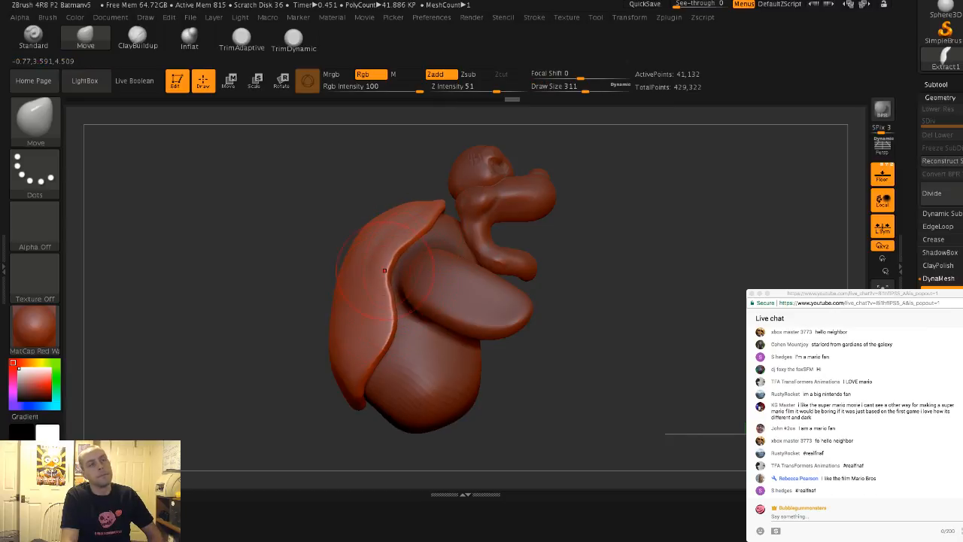
left_click_drag(434, 214, 440, 212)
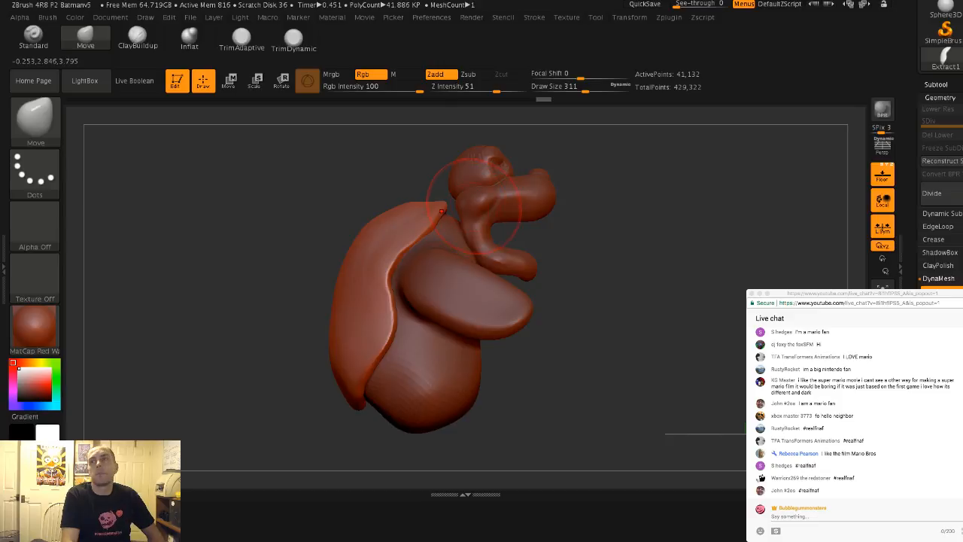
Select the head and lower it onto the body, shifting it slightly forward with the Move gizmo
left_click(423, 157, "alt")
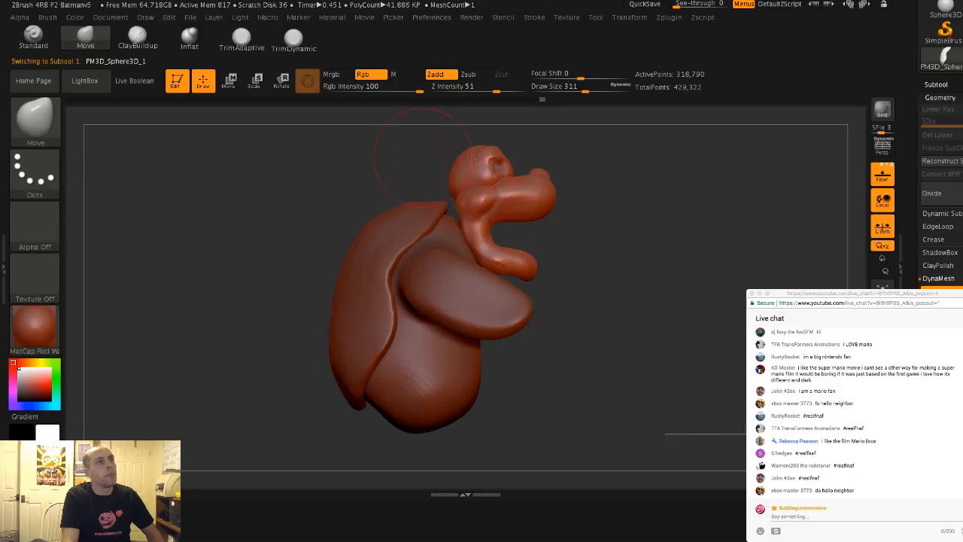
key("w")
left_click_drag(530, 275, 532, 298)
left_click_drag(467, 223, 475, 223)
left_click_drag(539, 298, 539, 307)
left_click_drag(541, 162, 540, 160)
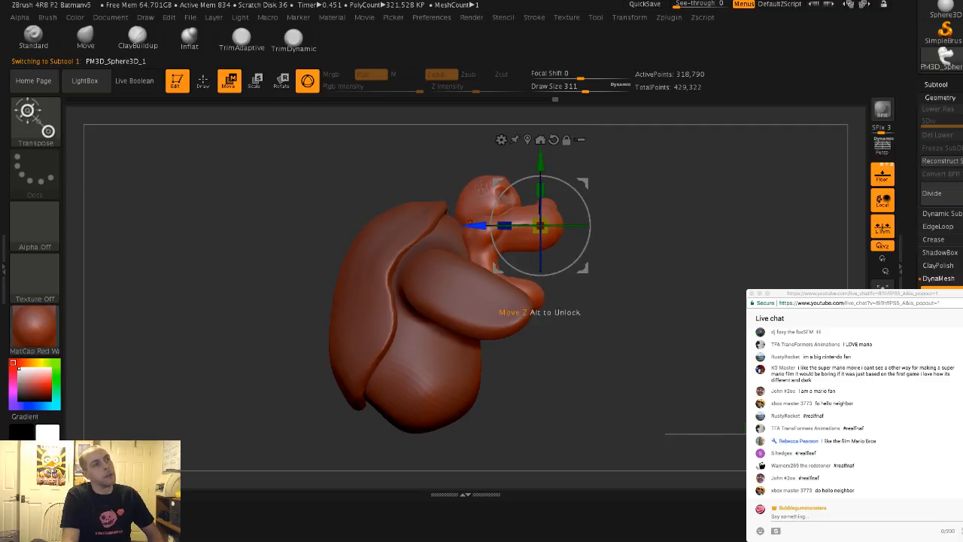
left_click_drag(473, 225, 477, 225)
left_click_drag(542, 306, 542, 305)
left_click_drag(647, 323, 542, 325, "shift")
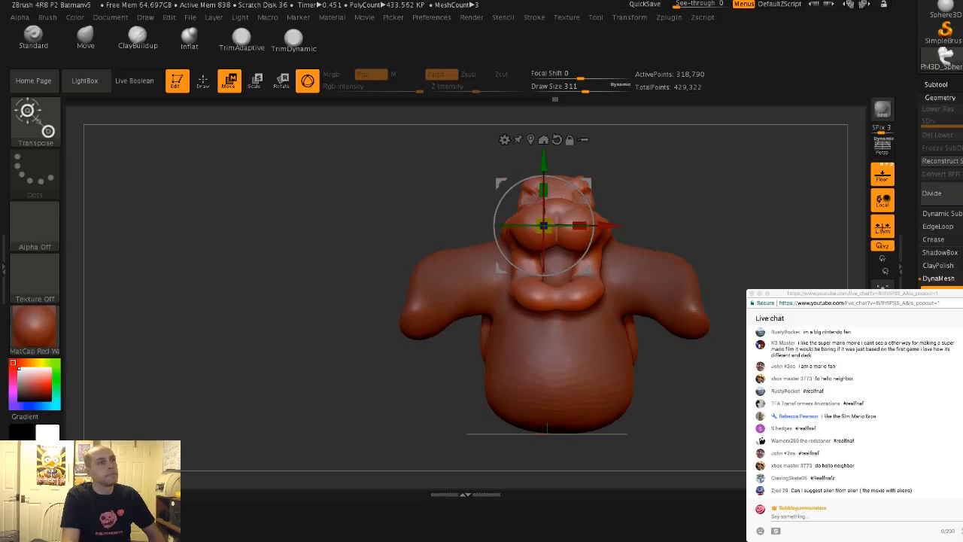
Select the body and reshape the shoulders and upper arms with the Move brush at draw size 400
left_click(617, 284, "alt")
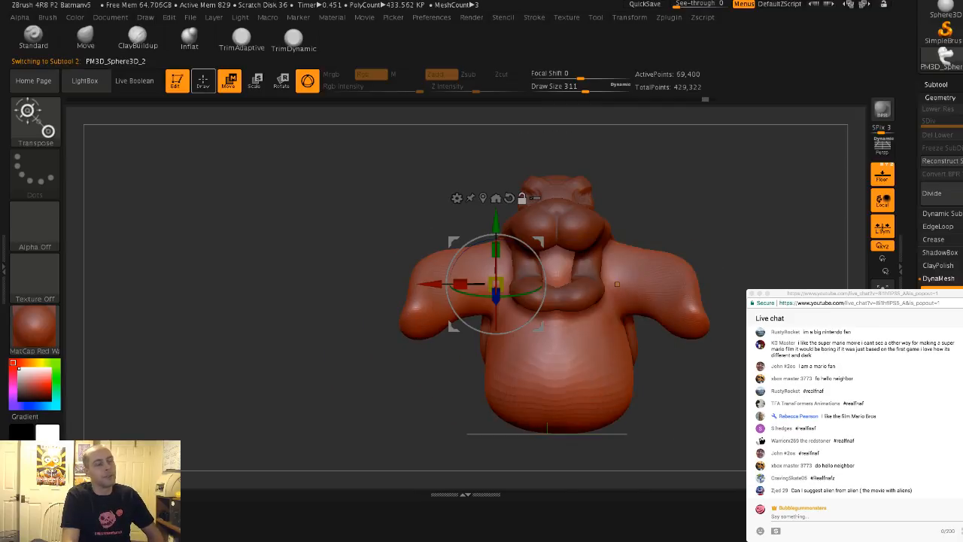
key("q")
key("s")
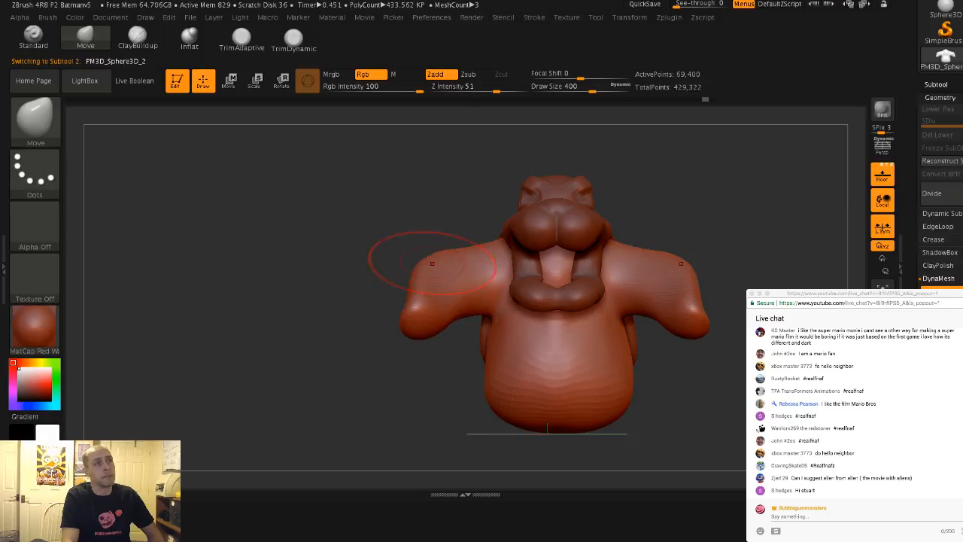
left_click_drag(361, 226, 376, 316)
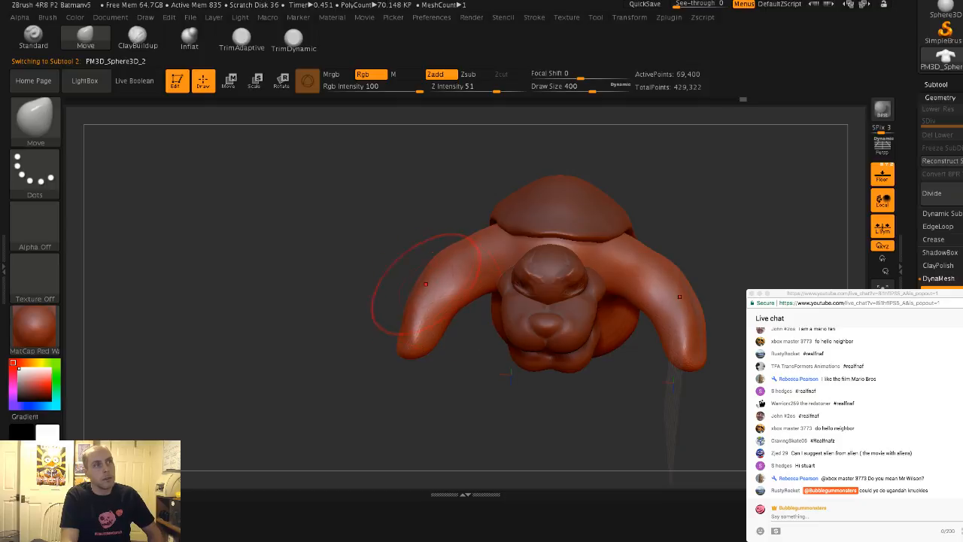
left_click_drag(422, 241, 425, 263, "shift")
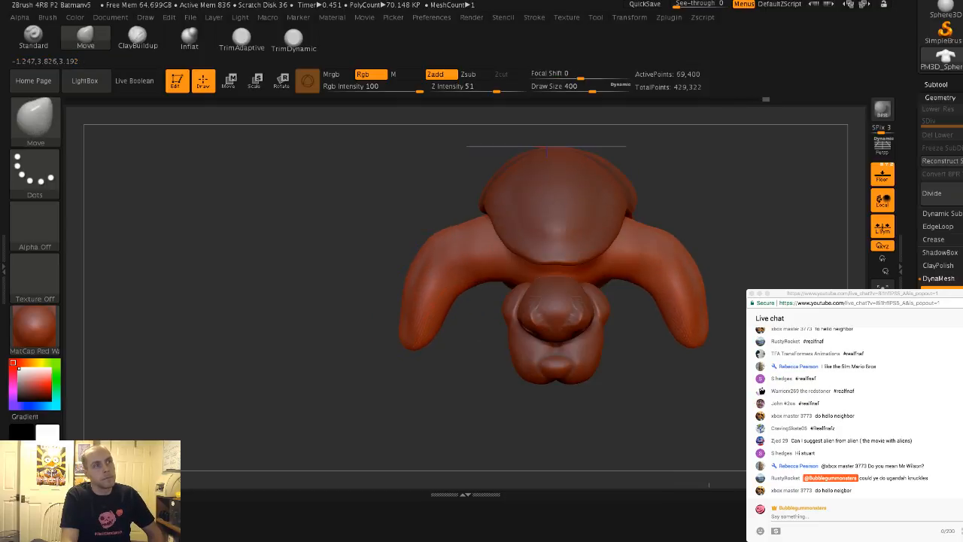
mouse_move(417, 325)
left_mouse_down()
mouse_move(368, 290)
mouse_move(365, 276)
left_mouse_up()
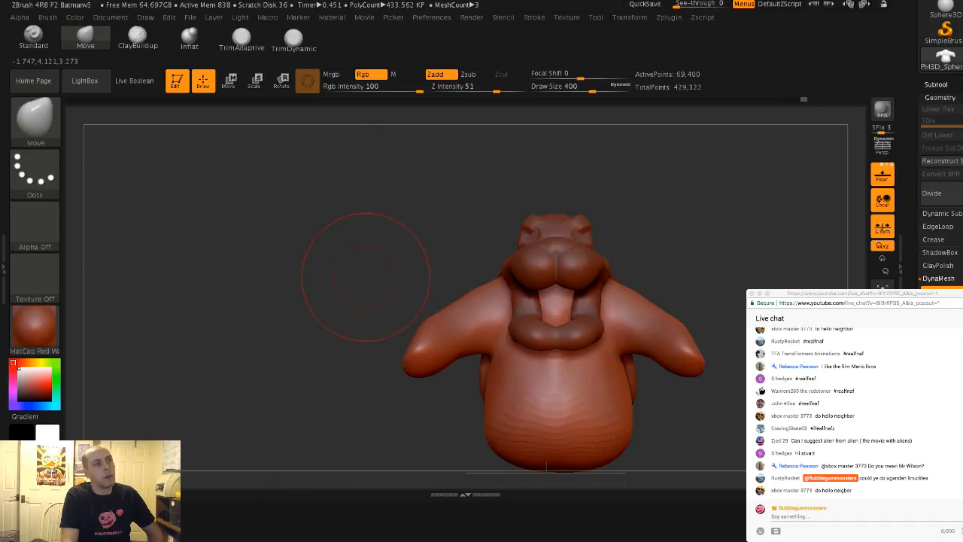
Widen and round the ends of both arms into hands with the Move brush at draw size 293
mouse_move(418, 376)
left_mouse_down()
mouse_move(436, 380)
mouse_move(431, 351)
left_mouse_up()
key("s")
key("s")
mouse_move(440, 355)
left_mouse_down()
mouse_move(430, 356)
mouse_move(435, 387)
mouse_move(410, 361)
left_mouse_up()
mouse_move(383, 331)
left_mouse_down()
mouse_move(416, 351)
mouse_move(367, 342)
mouse_move(380, 351)
mouse_move(403, 319)
left_mouse_up()
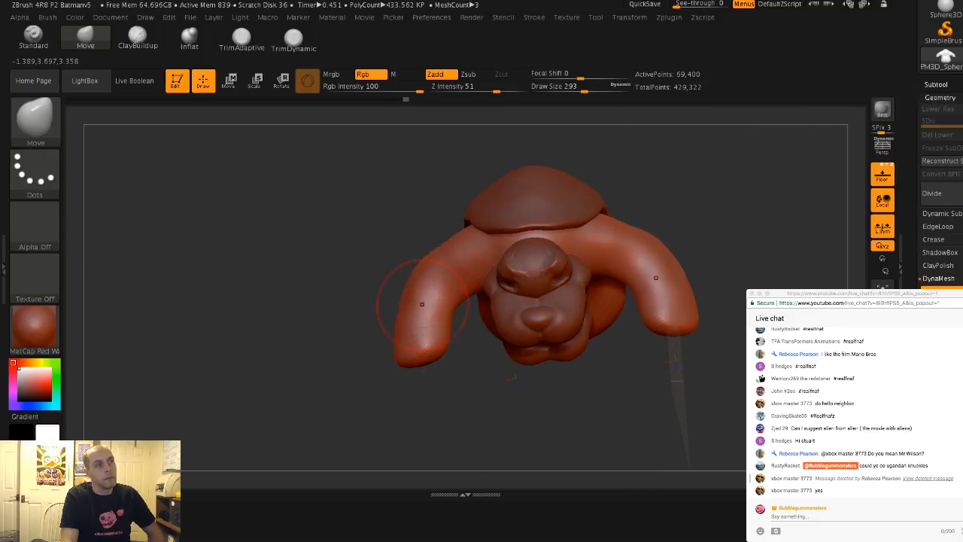
mouse_move(388, 284)
left_mouse_down()
mouse_move(443, 279)
mouse_move(439, 271)
left_mouse_up()
Smooth the ridges on the lower belly at draw size 400
key("bracketright")
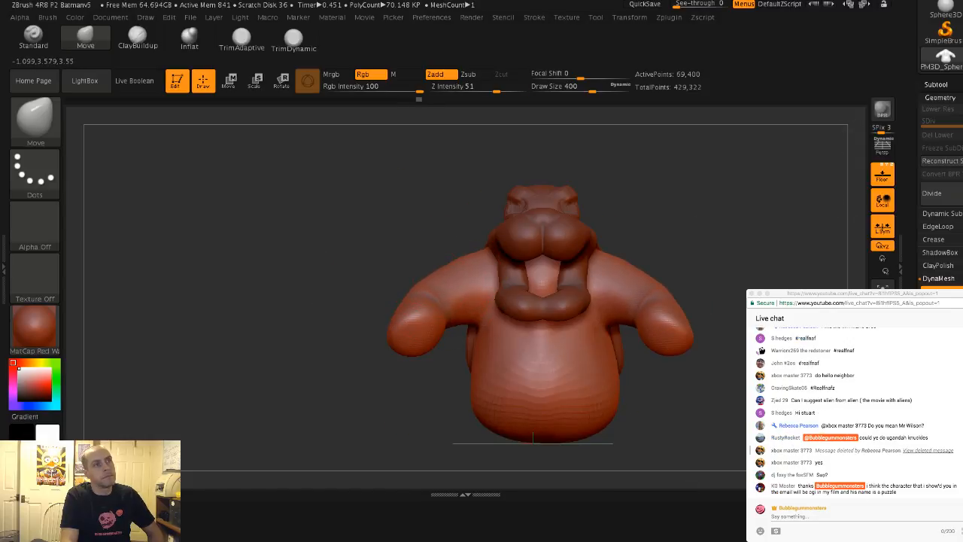
mouse_move(445, 233)
left_mouse_down()
mouse_move(440, 191)
mouse_move(477, 135)
left_mouse_up()
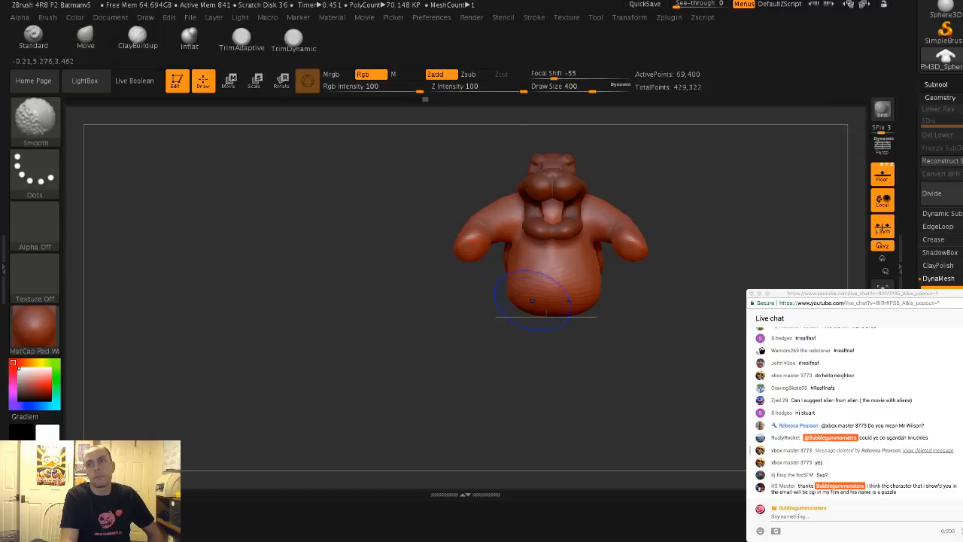
mouse_move(527, 331)
left_mouse_down("alt")
mouse_move(535, 350)
mouse_move(517, 319)
left_mouse_up("alt")
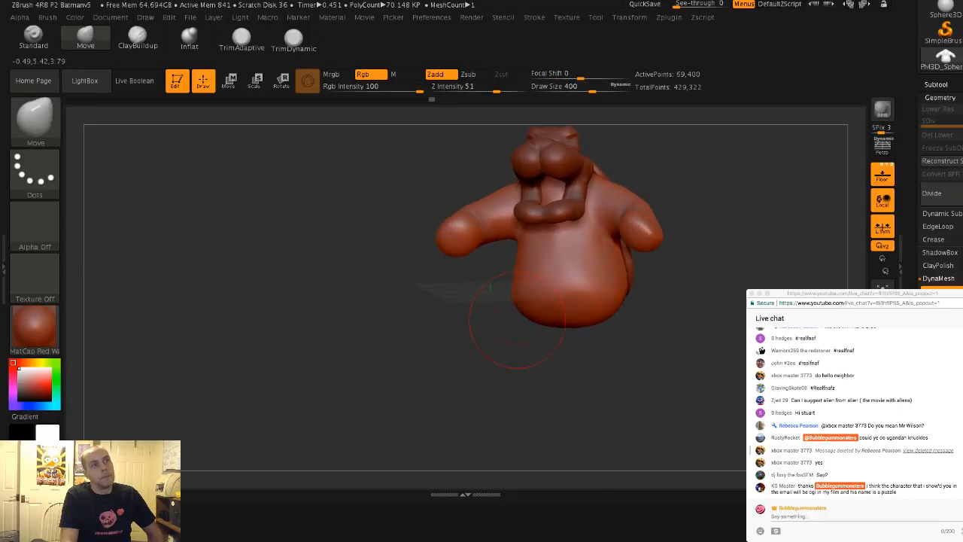
Mask a round spot on each hip at draw size 305 and invert the mask so only the spots stay editable
left_click_drag(655, 331, 613, 319)
key("s")
left_click_drag(590, 316, 594, 309)
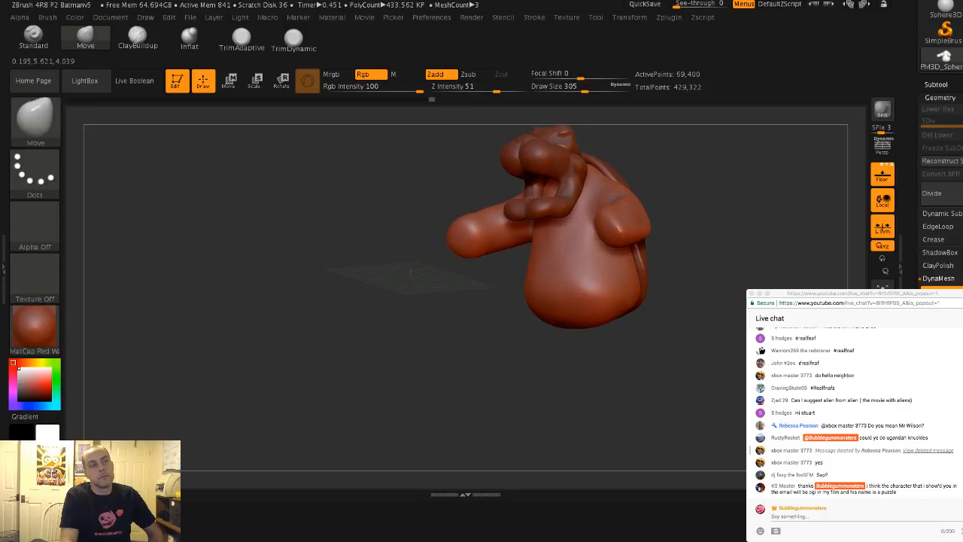
left_click_drag(640, 354, 608, 341)
left_click_drag(590, 278, 599, 271, "ctrl")
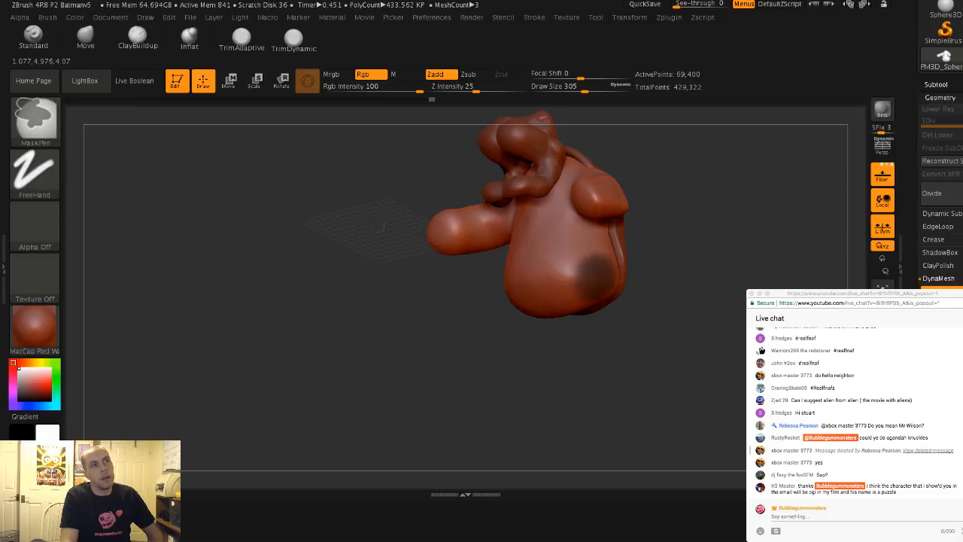
left_click_drag(662, 331, 602, 329)
mouse_move(594, 273)
left_mouse_down("ctrl")
mouse_move(608, 281)
mouse_move(607, 273)
left_mouse_up("ctrl")
mouse_move(601, 346)
left_mouse_down()
mouse_move(677, 342)
mouse_move(602, 331)
left_mouse_up()
left_click_drag(620, 267, 601, 273, "ctrl")
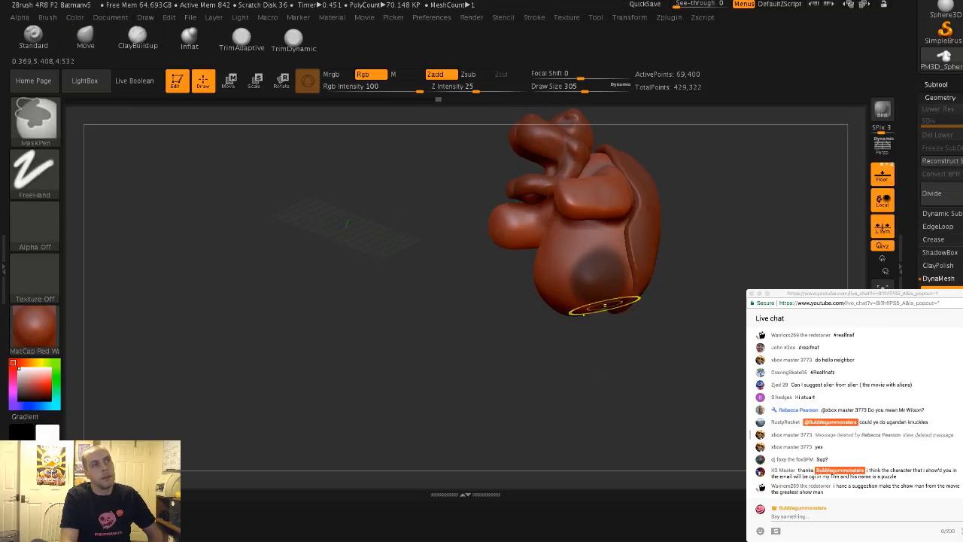
left_click(596, 348, "ctrl")
left_click_drag(596, 349, 662, 345, "shift")
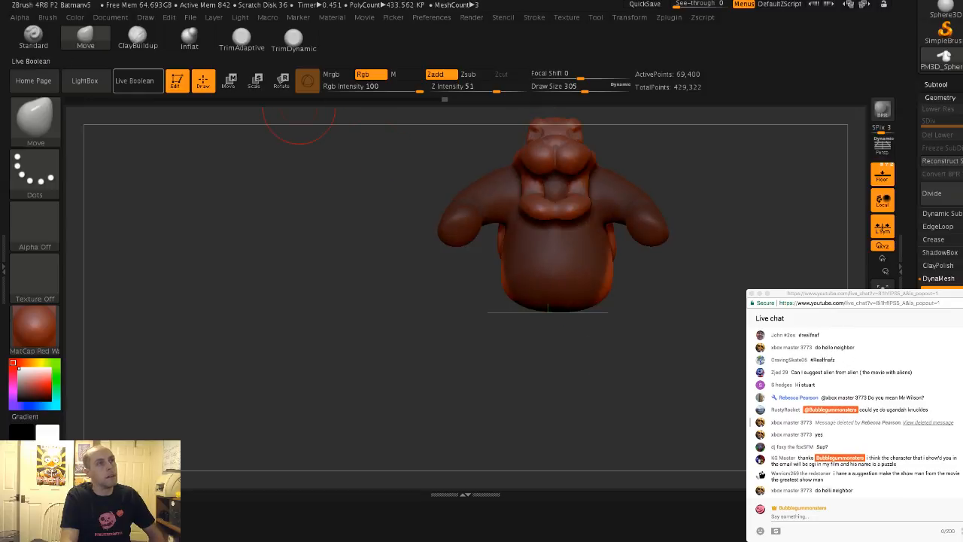
Pull two symmetrical legs downward from the unmasked hip spots with the Move brush at draw size 550
key("s")
mouse_move(600, 302)
left_mouse_down()
mouse_move(618, 300)
mouse_move(632, 316)
mouse_move(617, 338)
mouse_move(632, 312)
left_mouse_up()
left_click_drag(491, 312, 493, 331)
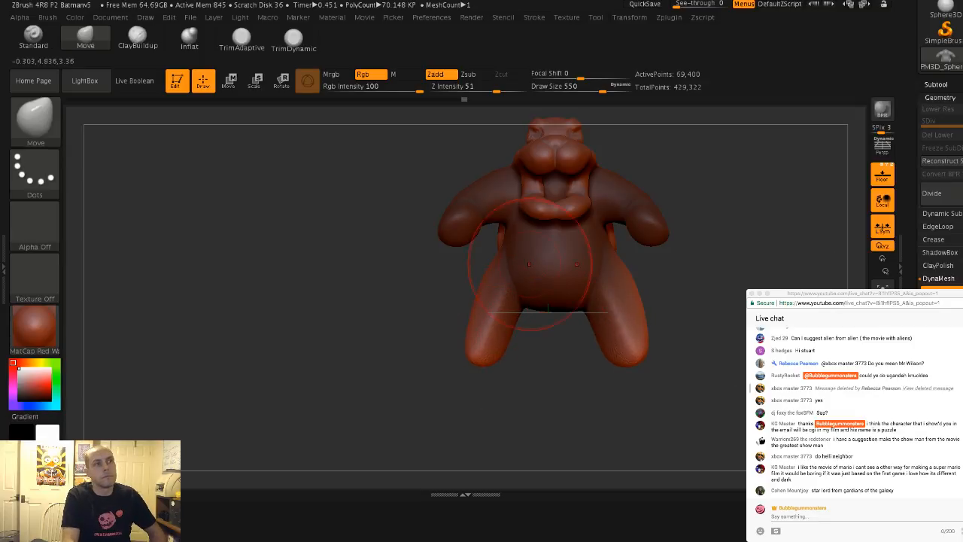
Adjust the legs' profile from the side with the Move brush and smooth the back of the legs
left_click_drag(365, 276, 511, 276)
left_click_drag(482, 332, 507, 330)
mouse_move(410, 349)
left_mouse_down()
mouse_move(331, 352)
mouse_move(421, 357)
left_mouse_up()
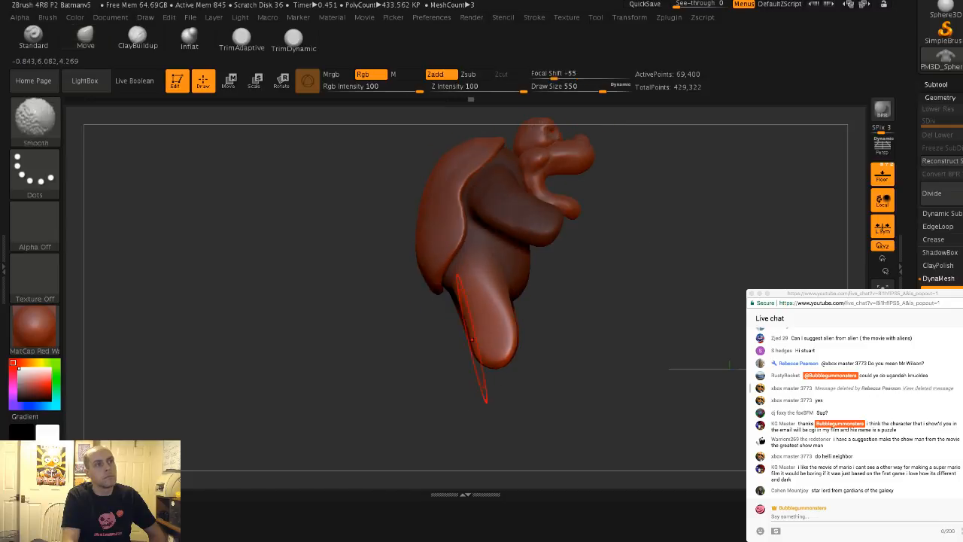
mouse_move(468, 335)
left_mouse_down()
mouse_move(458, 335)
mouse_move(477, 350)
mouse_move(446, 359)
mouse_move(456, 364)
mouse_move(457, 347)
mouse_move(459, 357)
mouse_move(461, 328)
left_mouse_up()
left_click_drag(602, 308, 388, 290)
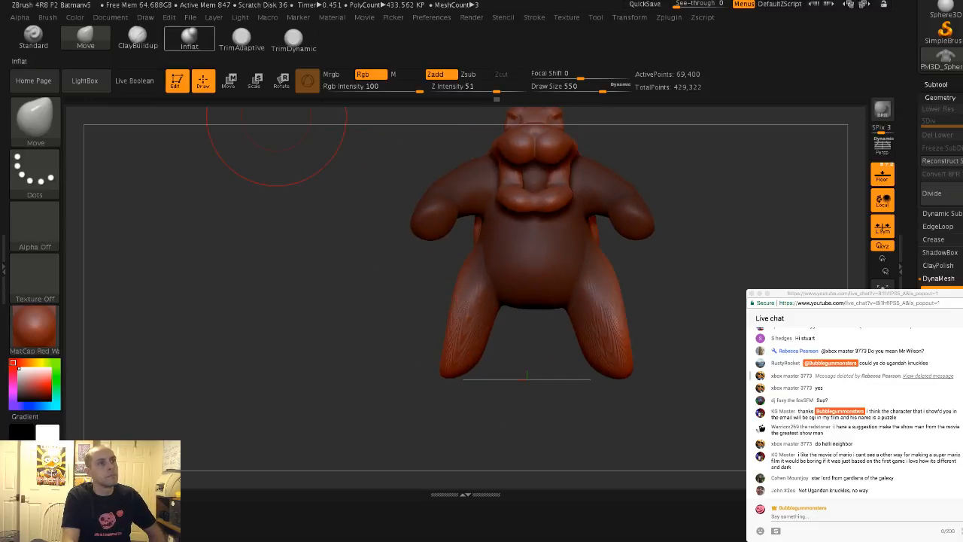
Thicken both legs with the Inflat brush at draw size 550
left_click(189, 37)
left_click_drag(468, 316, 459, 300)
Clear the mask, remesh the body with DynaMesh and smooth the legs
mouse_move(376, 308)
left_mouse_down()
mouse_move(482, 310)
mouse_move(426, 318)
mouse_move(420, 331)
mouse_move(323, 301)
mouse_move(384, 319)
left_mouse_up()
key("shift")
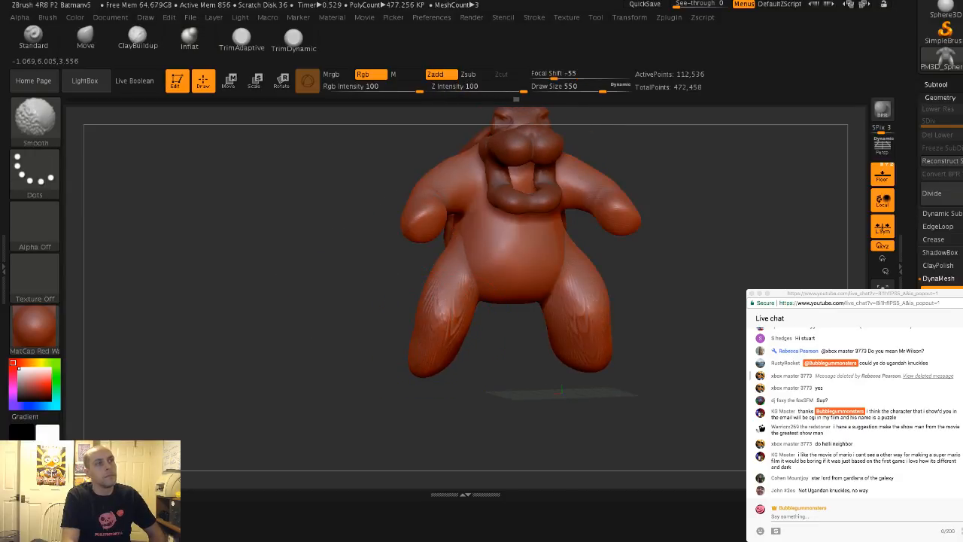
mouse_move(324, 382)
left_mouse_down("shift")
mouse_move(427, 352)
mouse_move(447, 370)
left_mouse_up("shift")
key("ctrl+z")
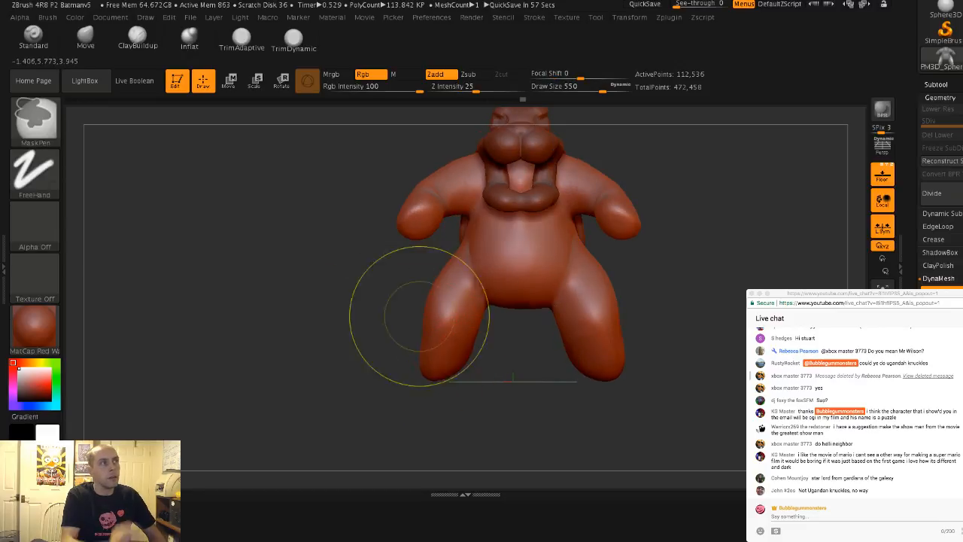
Push the lower legs inward with the Move brush at draw size 550
left_click(85, 38)
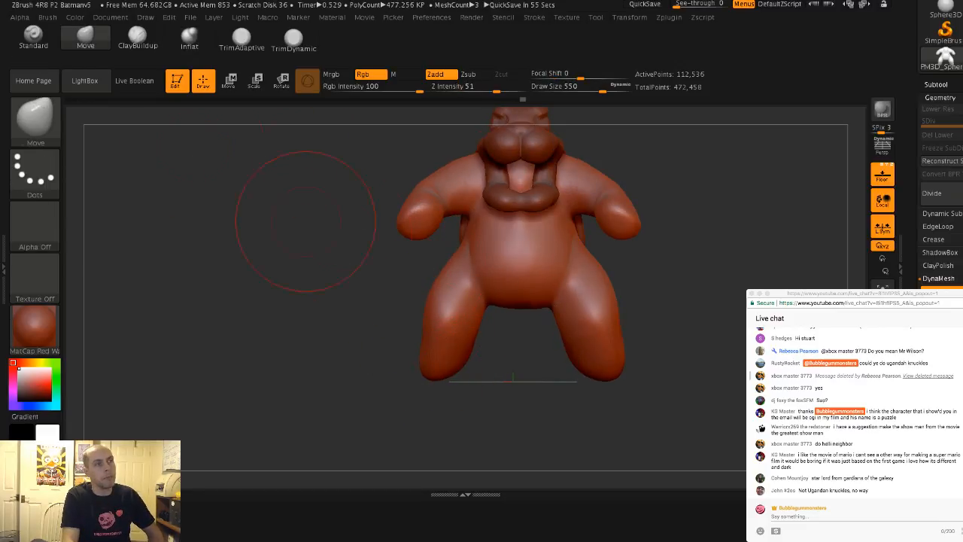
key("s")
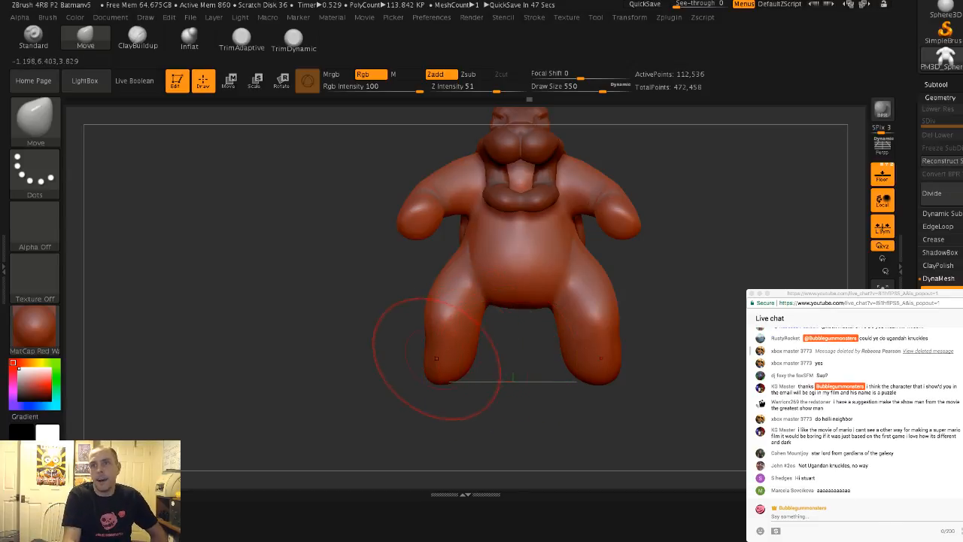
left_click_drag(410, 384, 519, 378)
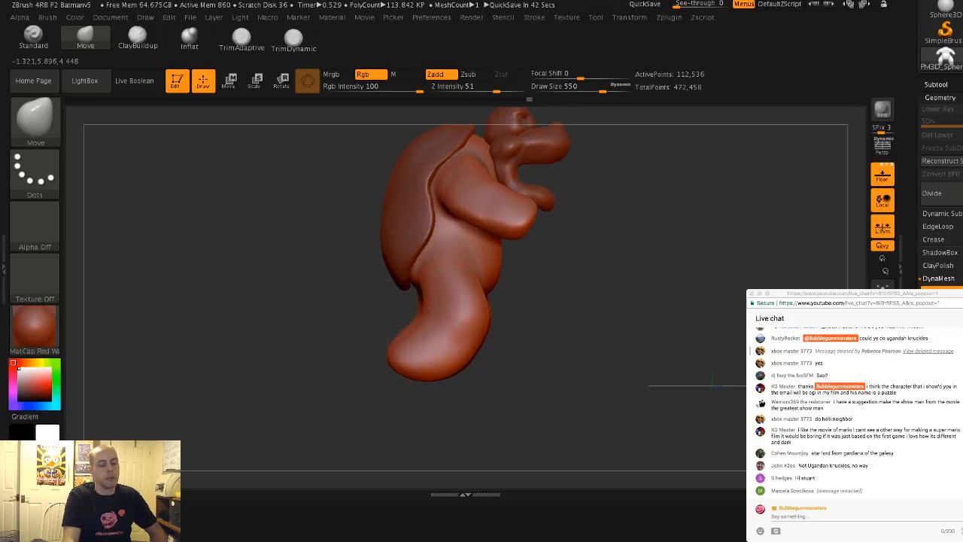
Reshape the lower legs from the side and front with the Move brush at draw sizes 484 and 379
key("s")
mouse_move(451, 356)
left_mouse_down()
mouse_move(441, 357)
mouse_move(459, 362)
mouse_move(455, 328)
left_mouse_up()
key("s")
left_click(452, 361)
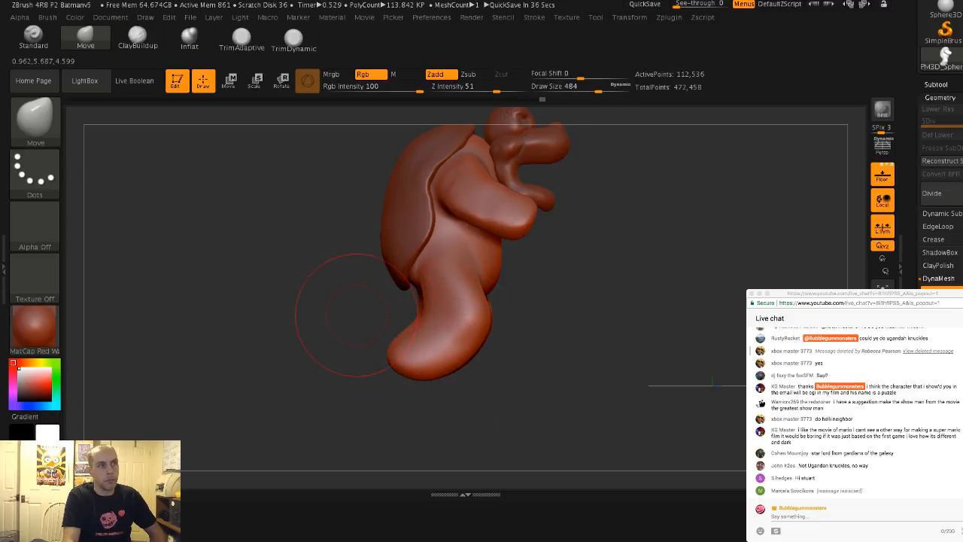
mouse_move(356, 315)
left_mouse_down()
mouse_move(455, 309)
mouse_move(441, 288)
left_mouse_up()
key("s")
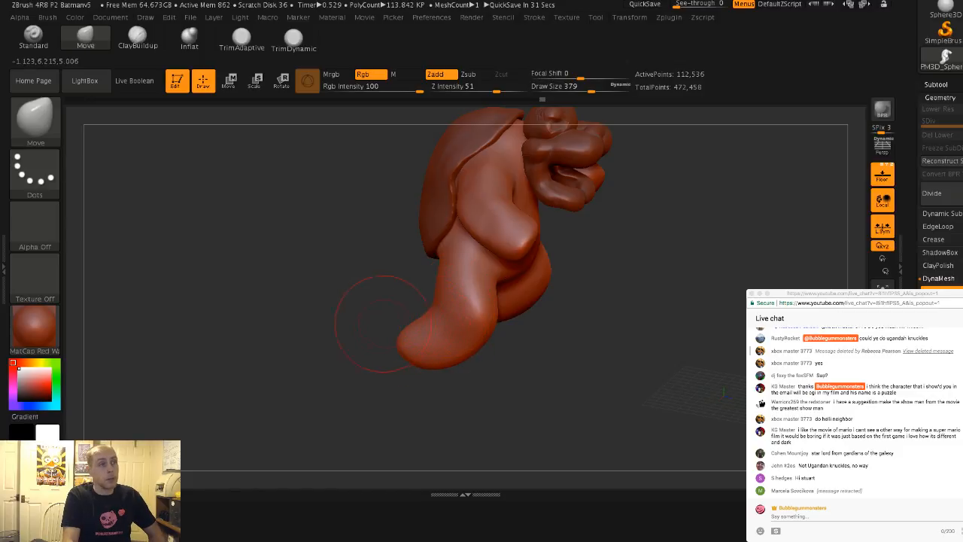
left_click_drag(361, 327, 444, 338)
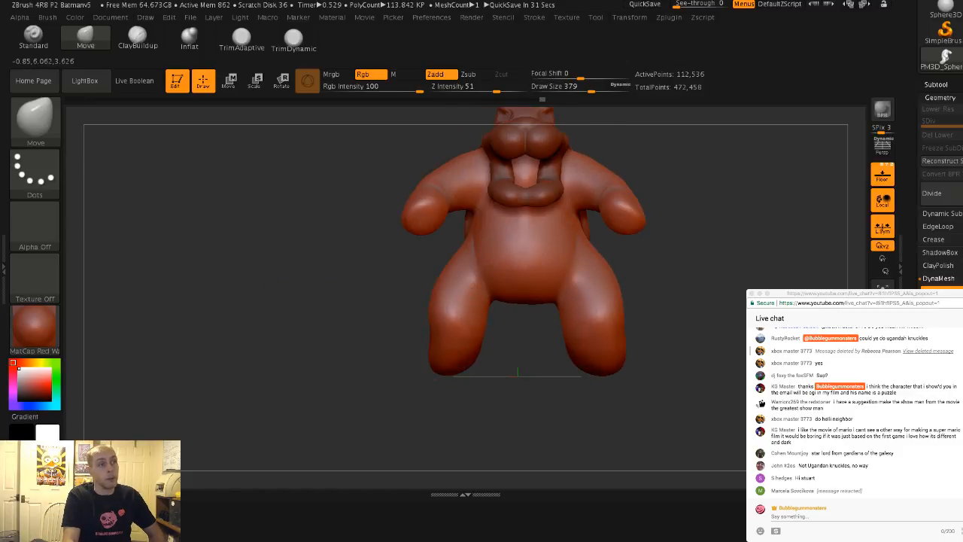
left_click_drag(445, 383, 456, 371)
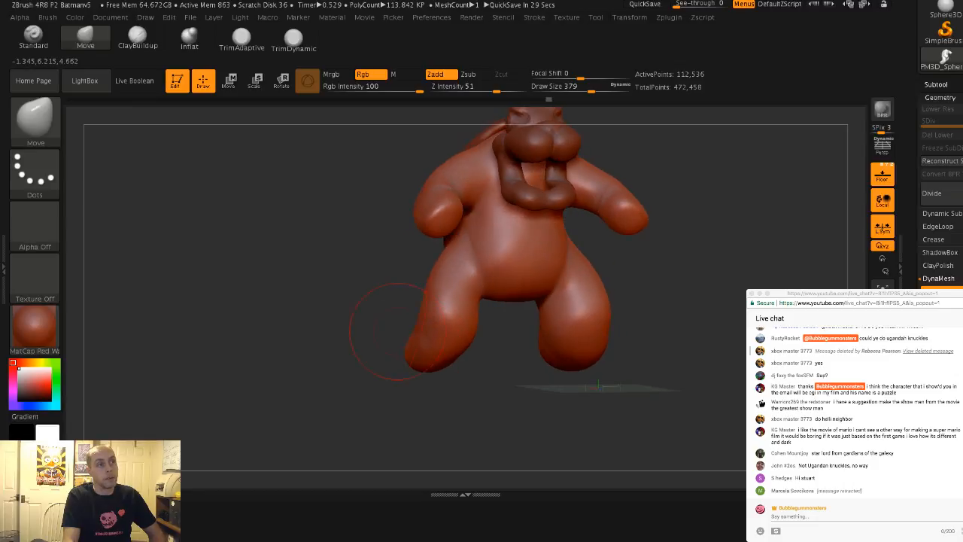
left_click_drag(395, 331, 387, 329)
Adjust the bottom ends and inner contours of the legs from the front with the Move brush at draw size 379
left_click_drag(323, 320, 382, 310)
left_click_drag(495, 296, 357, 319)
key("shift")
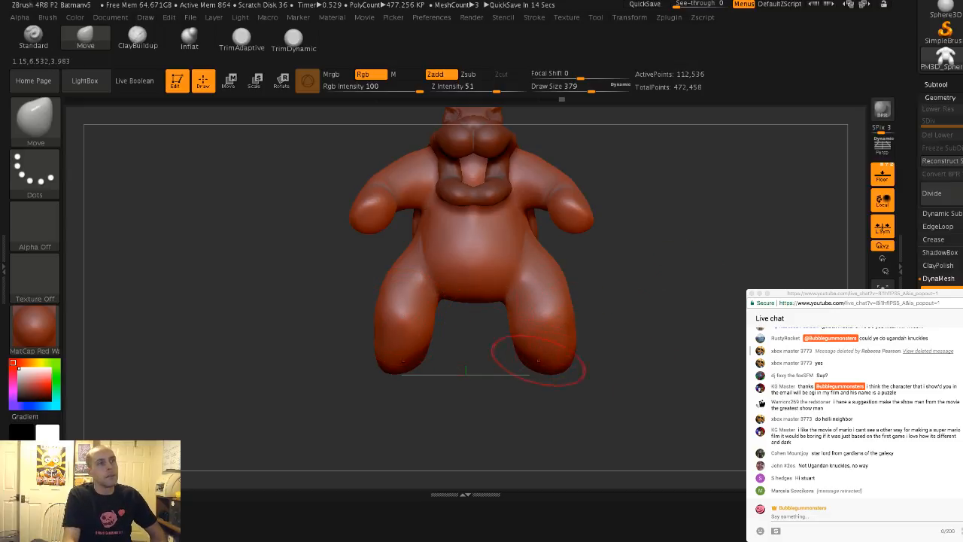
left_click_drag(539, 362, 535, 369)
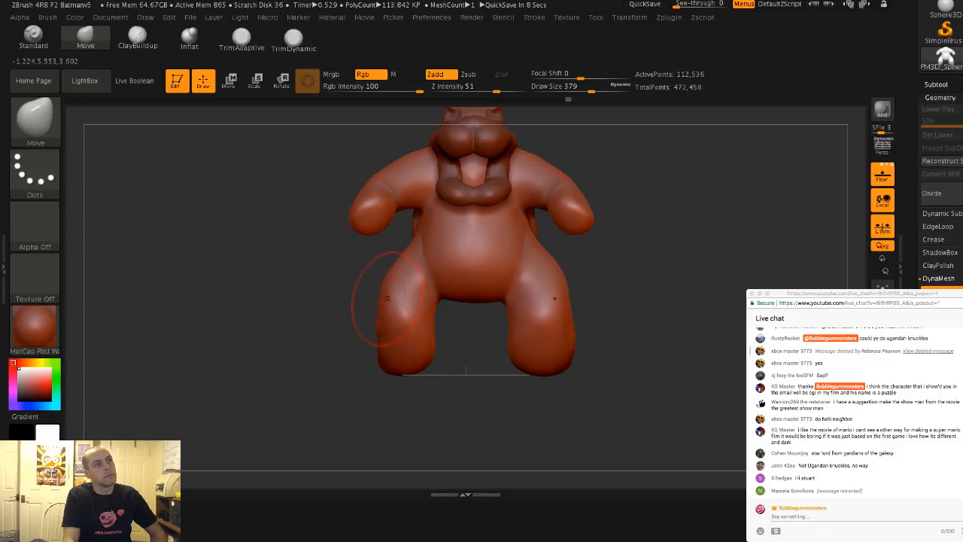
key("shift")
left_click_drag(368, 355, 342, 355)
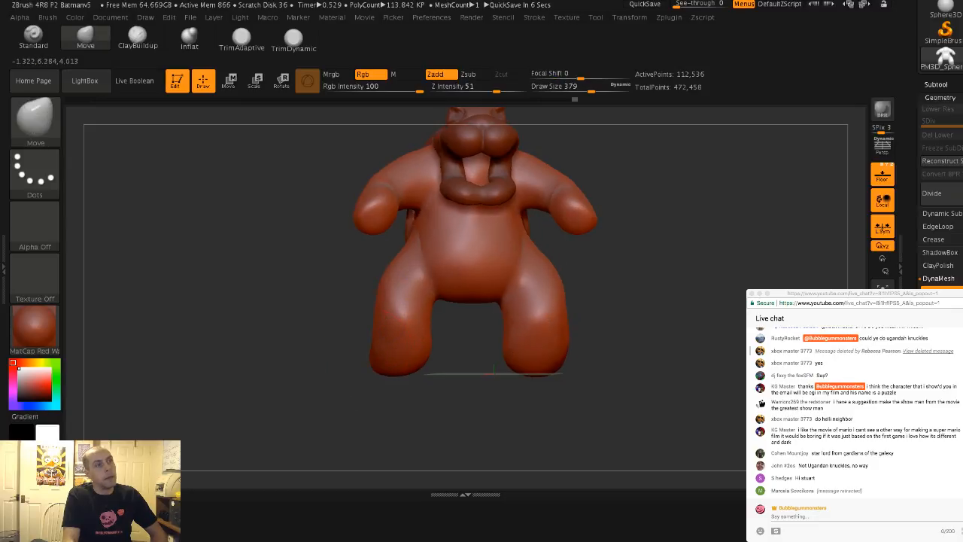
left_click_drag(543, 360, 546, 367)
key("shift")
Shape the lower ends of the legs from behind and below with the Move brush
mouse_move(353, 336)
left_mouse_down()
mouse_move(511, 342)
mouse_move(482, 340)
left_mouse_up()
left_click_drag(373, 339, 368, 349)
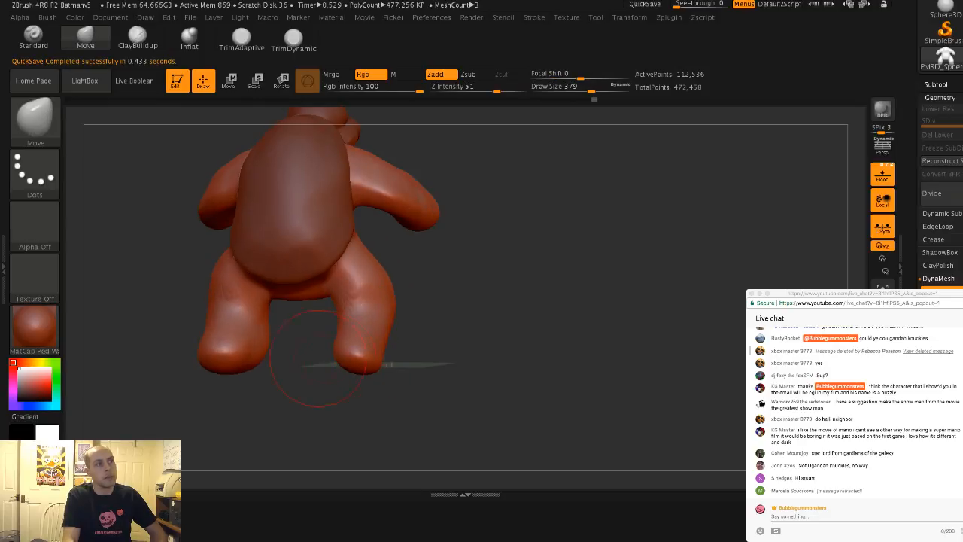
mouse_move(348, 353)
left_mouse_down()
mouse_move(354, 333)
mouse_move(351, 358)
mouse_move(323, 392)
left_mouse_up()
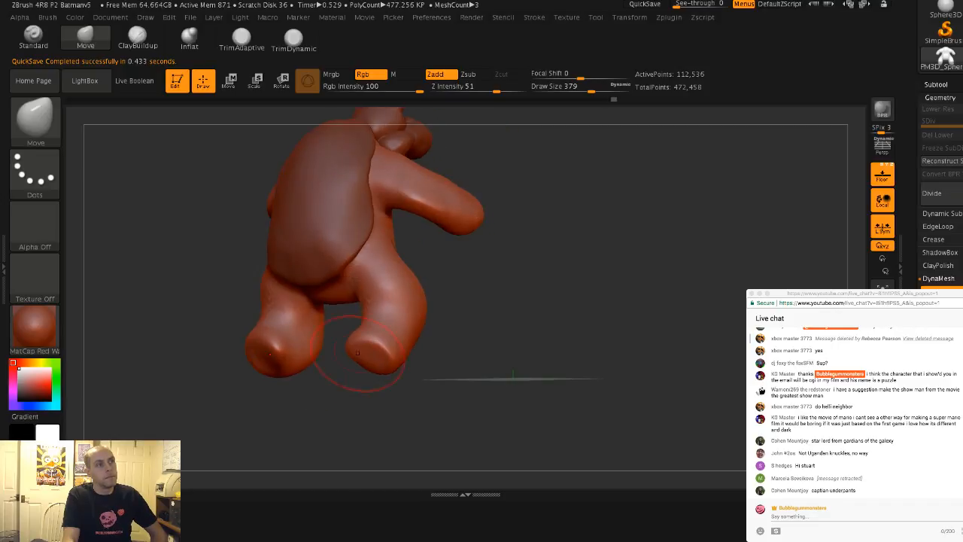
left_click_drag(377, 362, 351, 376)
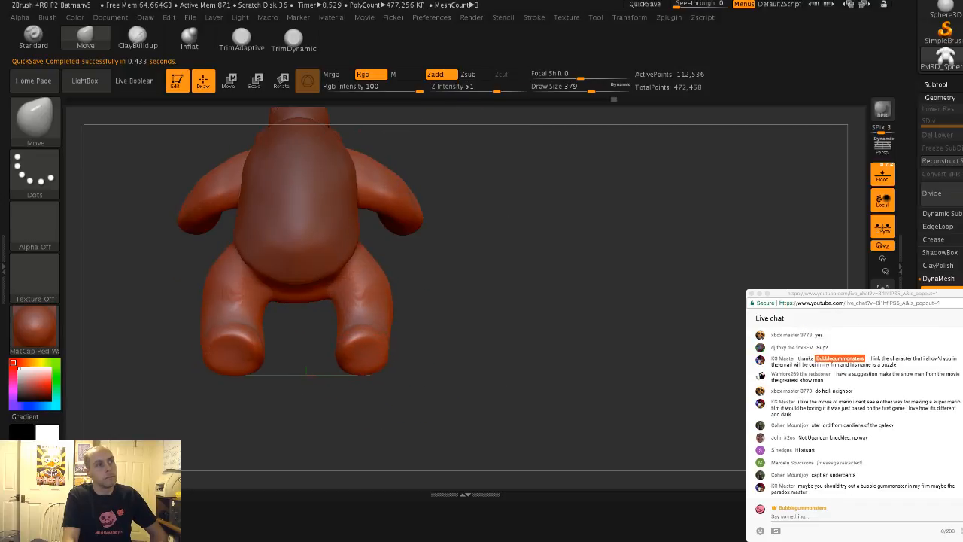
key("s")
left_click(376, 360)
mouse_move(424, 354)
left_mouse_down("shift")
mouse_move(460, 355)
mouse_move(383, 338)
mouse_move(369, 350)
left_mouse_up("shift")
Pull the lower edge of the belly down between the legs with the Move brush at draw size 585
key("s")
left_click(440, 332)
key("s")
left_click_drag(445, 308, 462, 309)
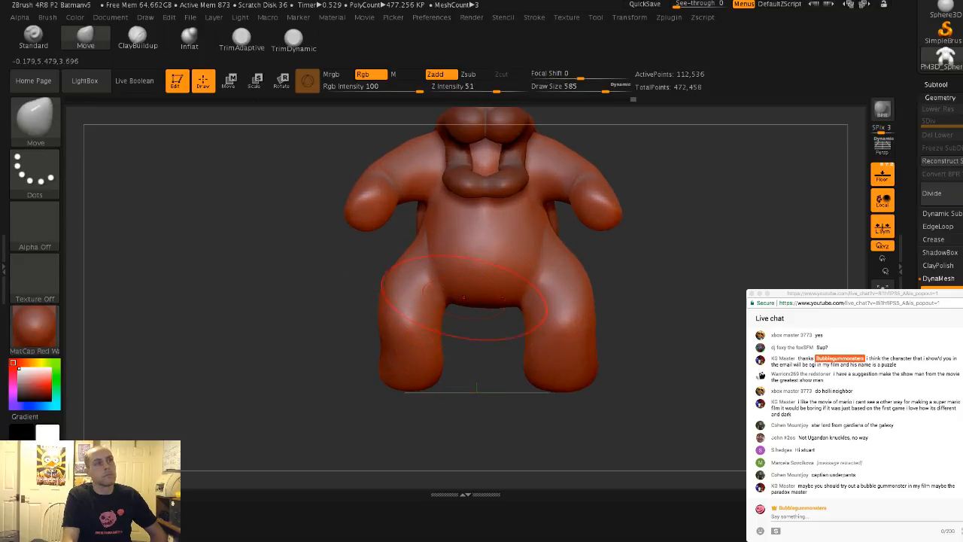
left_click_drag(485, 274, 484, 286)
mouse_move(335, 309)
left_mouse_down("alt")
mouse_move(309, 282)
mouse_move(384, 297)
mouse_move(380, 286)
left_mouse_up("alt")
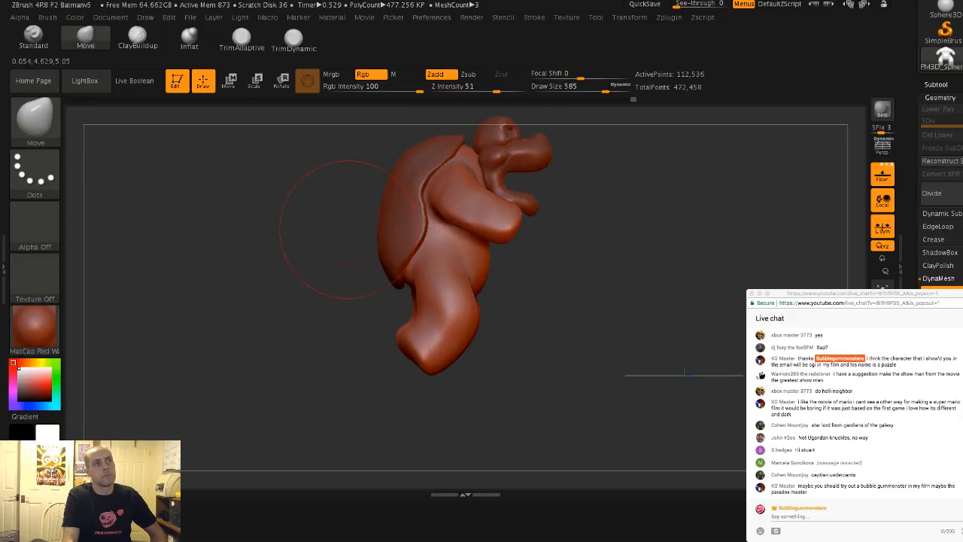
Mask the ends of both legs with the MaskPen's Lasso stroke at draw size 318 and invert the mask
mouse_move(354, 231)
left_mouse_down("alt")
mouse_move(377, 207)
mouse_move(357, 242)
mouse_move(451, 248)
left_mouse_up("alt")
mouse_move(316, 380)
left_mouse_down("shift")
mouse_move(339, 386)
mouse_move(361, 344)
mouse_move(408, 339)
mouse_move(391, 338)
left_mouse_up("shift")
key("s")
mouse_move(391, 339)
left_mouse_down()
mouse_move(437, 339)
mouse_move(406, 321)
mouse_move(419, 316)
mouse_move(467, 323)
mouse_move(481, 361)
mouse_move(422, 361)
left_mouse_up()
key("ctrl")
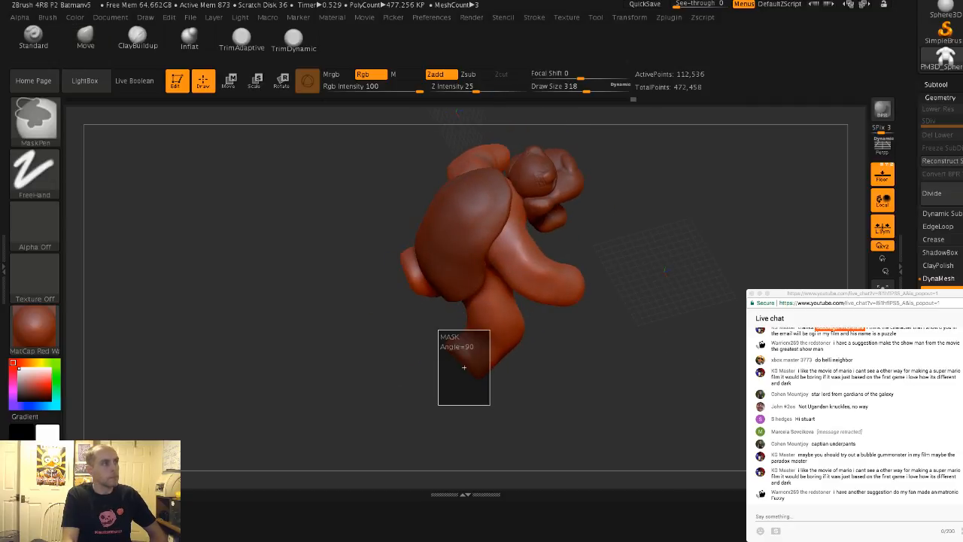
left_click(47, 174, "ctrl")
left_click(205, 209, "ctrl")
mouse_move(200, 215)
left_mouse_down()
mouse_move(248, 173)
mouse_move(366, 251)
mouse_move(321, 251)
mouse_move(346, 266)
left_mouse_up()
key("ctrl")
left_click_drag(405, 300, 365, 322, "ctrl")
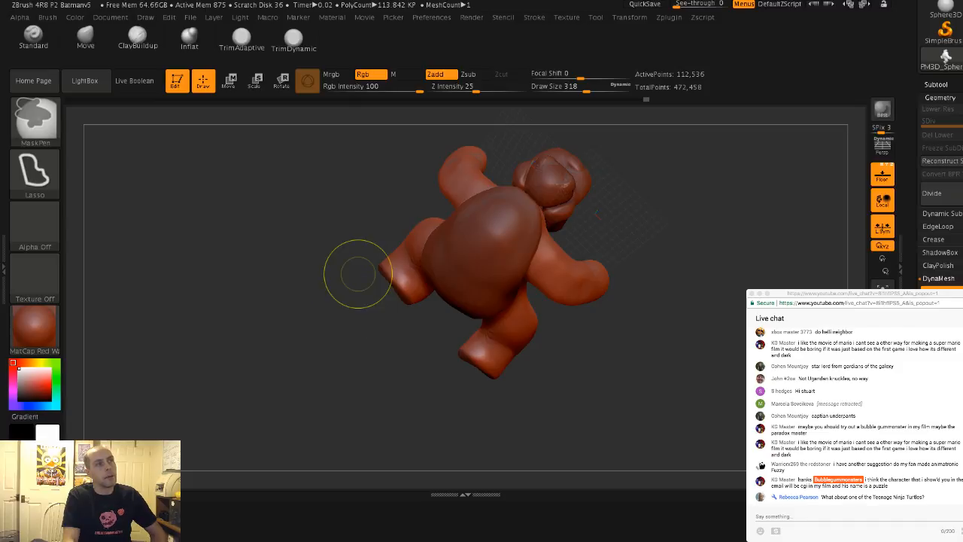
mouse_move(363, 252)
left_mouse_down("ctrl")
mouse_move(376, 263)
mouse_move(380, 322)
mouse_move(361, 320)
mouse_move(366, 279)
left_mouse_up("ctrl")
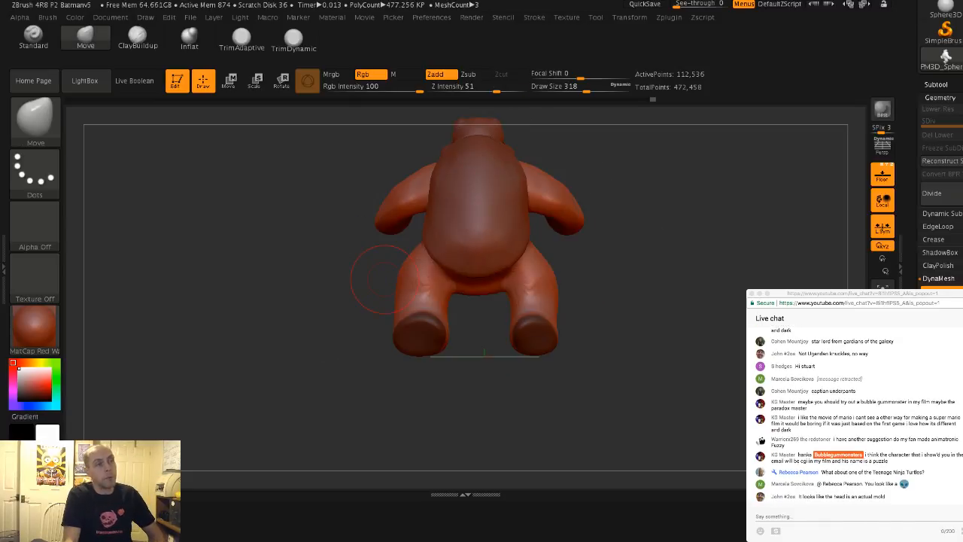
mouse_move(372, 279)
left_mouse_down()
mouse_move(282, 292)
mouse_move(325, 322)
left_mouse_up()
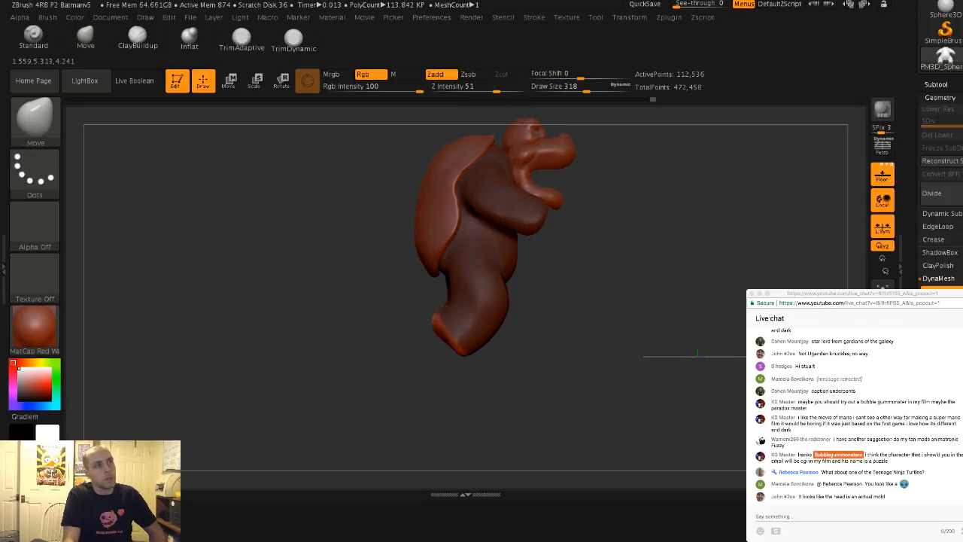
Pull the unmasked leg ends forward into feet with the Move brush at draw size 331
key("s")
left_click_drag(451, 354, 460, 351)
mouse_move(460, 348)
left_mouse_down()
mouse_move(464, 359)
mouse_move(443, 345)
left_mouse_up()
left_click_drag(376, 369, 512, 343)
key("s")
left_click(447, 350)
mouse_move(446, 348)
left_mouse_down()
mouse_move(361, 344)
mouse_move(403, 342)
mouse_move(463, 363)
mouse_move(407, 374)
left_mouse_up()
mouse_move(489, 363)
left_mouse_down()
mouse_move(531, 381)
mouse_move(496, 384)
mouse_move(550, 384)
mouse_move(516, 372)
left_mouse_up()
left_click_drag(578, 380, 482, 380, "shift")
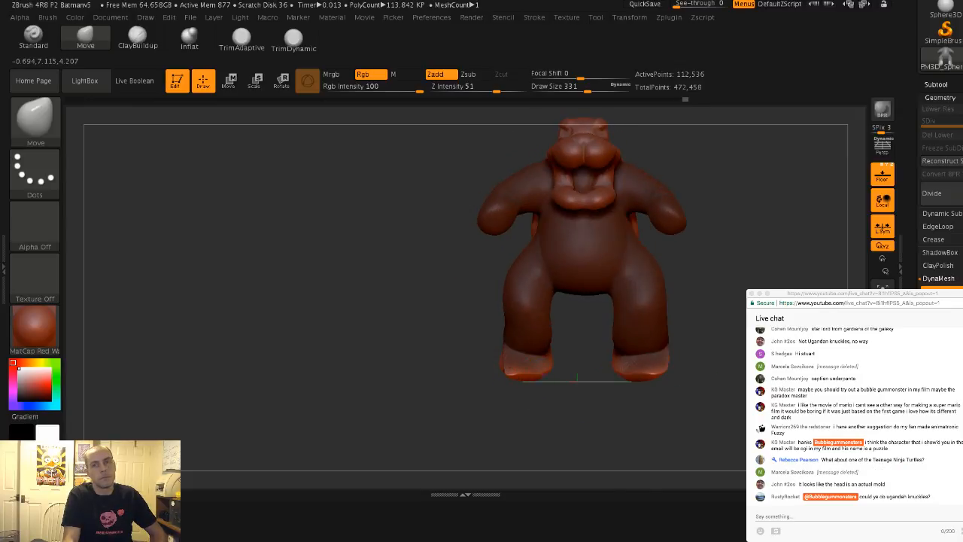
Shape the feet from below with the Move brush and remesh the unmasked body with DynaMesh
left_click_drag(544, 370, 511, 399)
key("ctrl+z")
left_click_drag(454, 414, 466, 316)
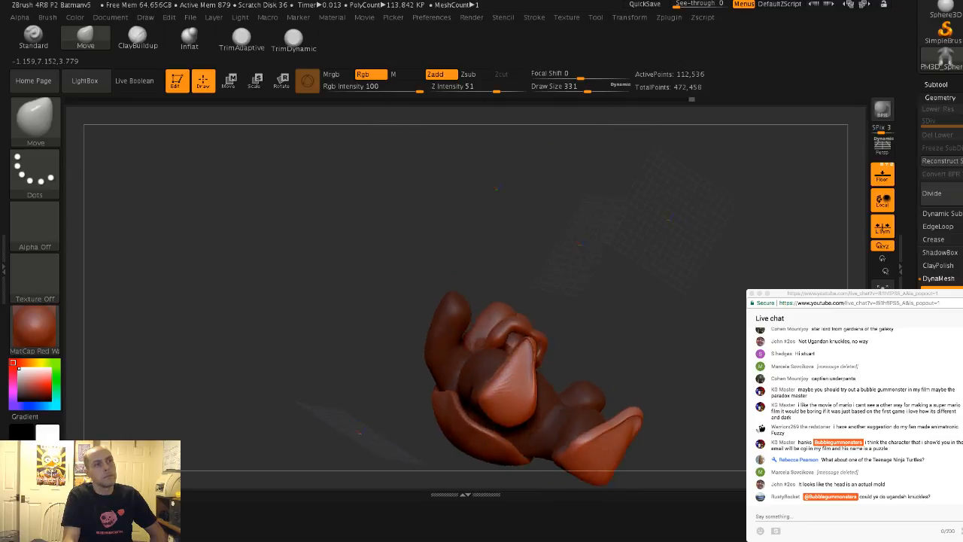
left_click_drag(360, 433, 480, 316, "shift")
left_click_drag(533, 388, 510, 359)
mouse_move(451, 323)
left_mouse_down()
mouse_move(429, 399)
mouse_move(436, 354)
mouse_move(403, 342)
left_mouse_up()
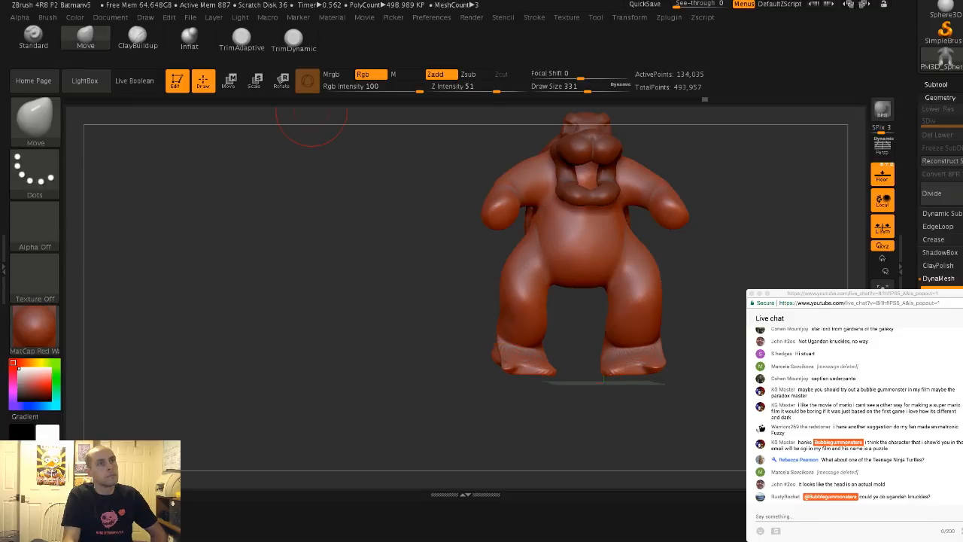
Thicken the feet with the Inflat brush at draw size 331 and Z intensity 10, and remesh the body
key("b")
key("i")
key("n")
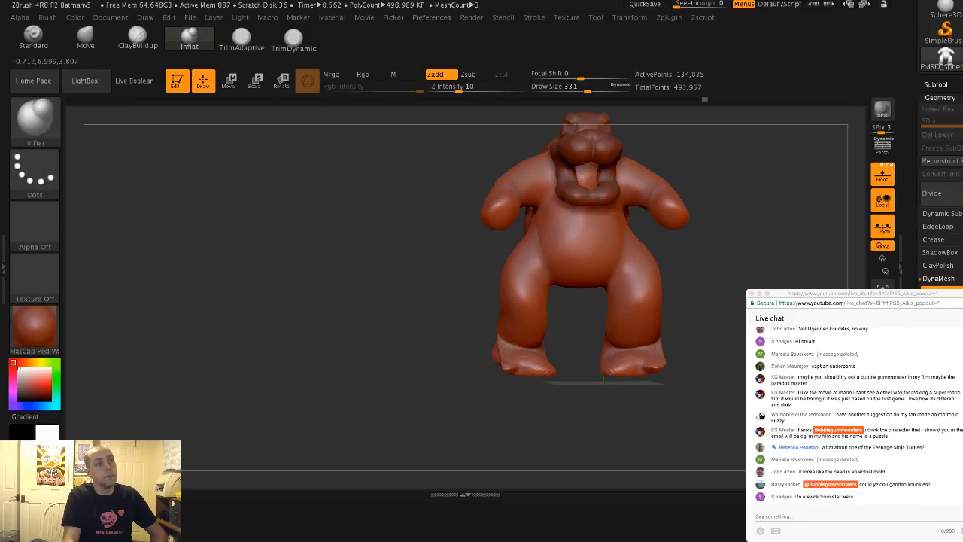
mouse_move(444, 377)
left_mouse_down()
mouse_move(512, 369)
mouse_move(414, 380)
left_mouse_up()
left_click_drag(426, 345, 412, 342, "ctrl")
key("shift")
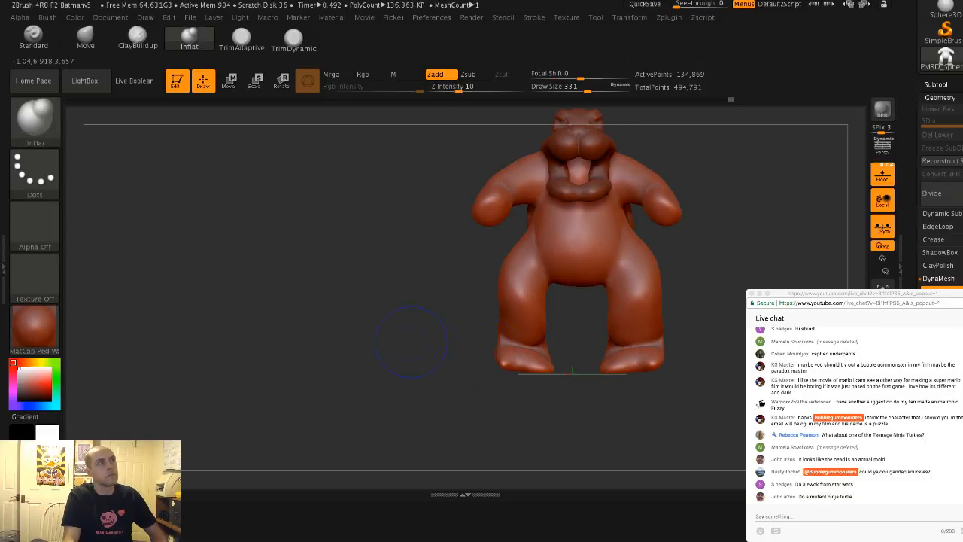
Adjust the outline of the feet from the front with the Move brush at draw size 445
left_click(85, 36)
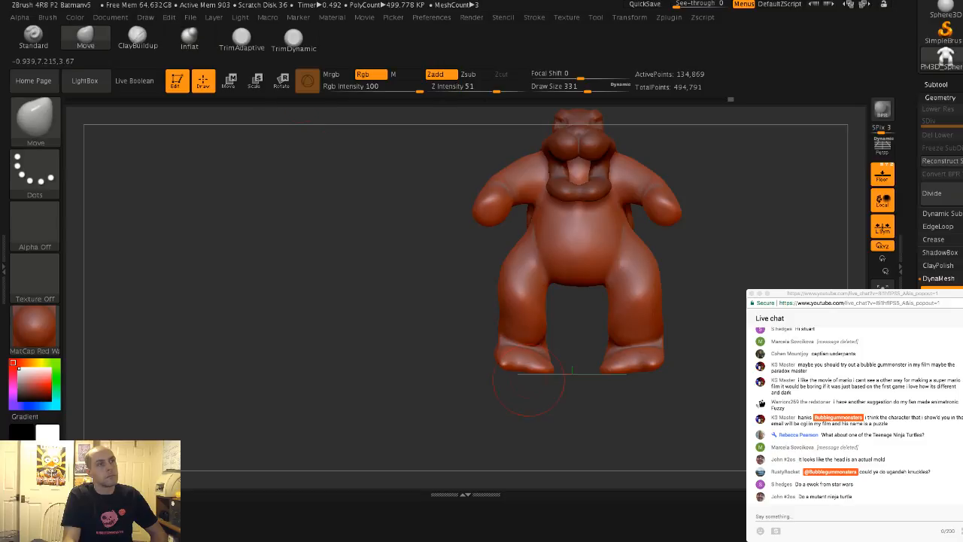
key("s")
mouse_move(533, 376)
left_mouse_down()
mouse_move(542, 373)
mouse_move(536, 367)
mouse_move(503, 373)
left_mouse_up()
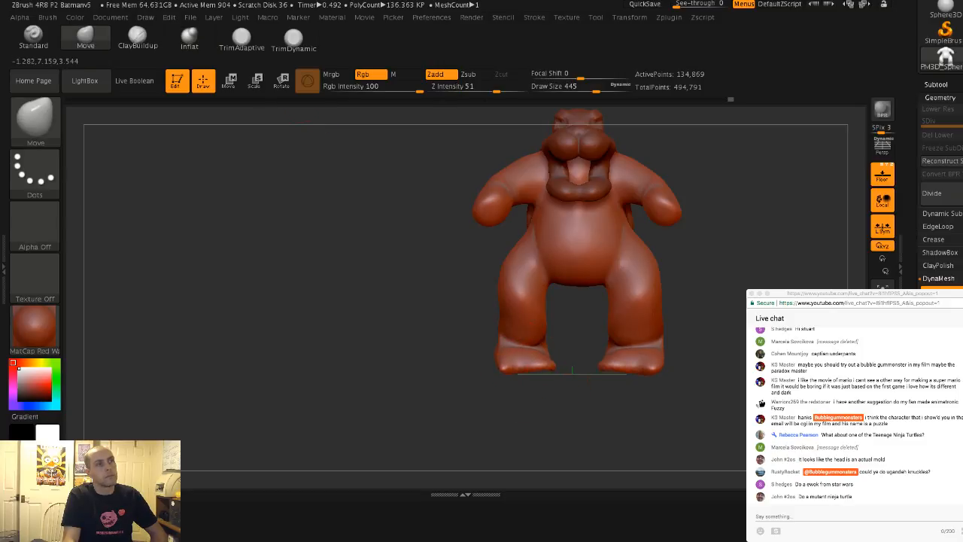
left_click_drag(451, 391, 526, 392)
left_click_drag(691, 385, 695, 372, "shift")
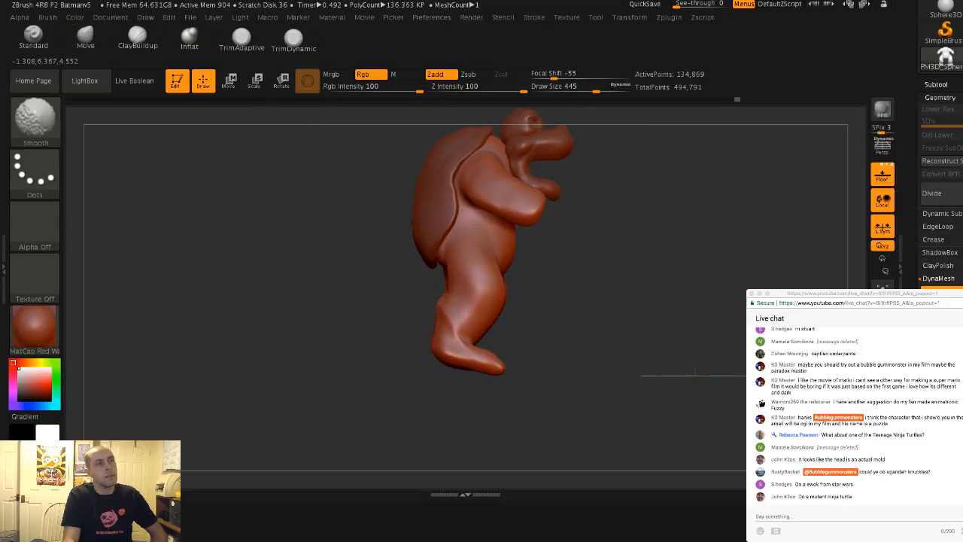
Lift the front of the feet and reshape the heels from the side with the Move brush at draw size 611
key("s")
mouse_move(447, 344)
left_mouse_down()
mouse_move(408, 344)
mouse_move(443, 345)
mouse_move(474, 361)
mouse_move(483, 349)
left_mouse_up()
key("s")
key("s")
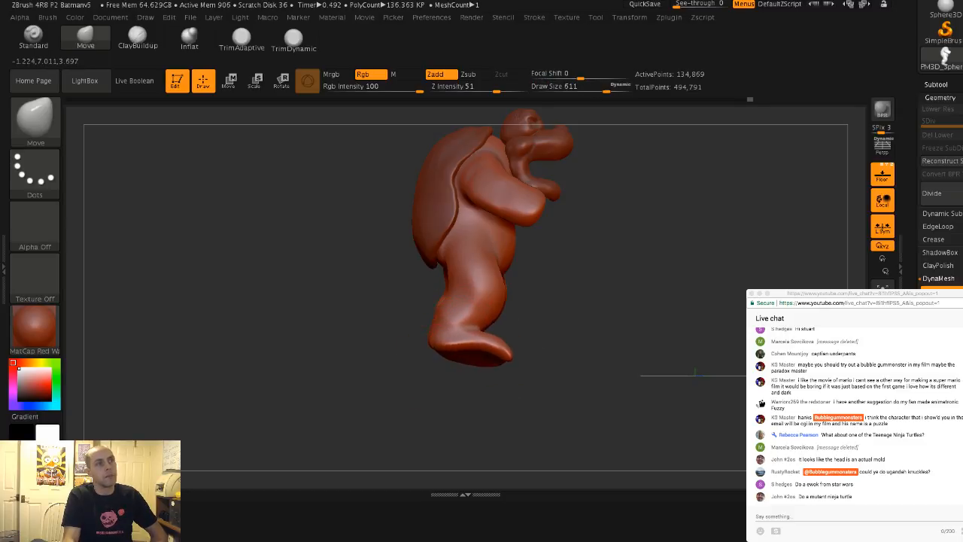
mouse_move(386, 329)
left_mouse_down("shift")
mouse_move(409, 351)
mouse_move(414, 334)
left_mouse_up("shift")
left_click_drag(489, 336, 426, 338)
Smooth the lower legs at draw size 286 and push the knees forward with the Move brush at draw size 437
key("s")
key("s")
left_click(428, 323)
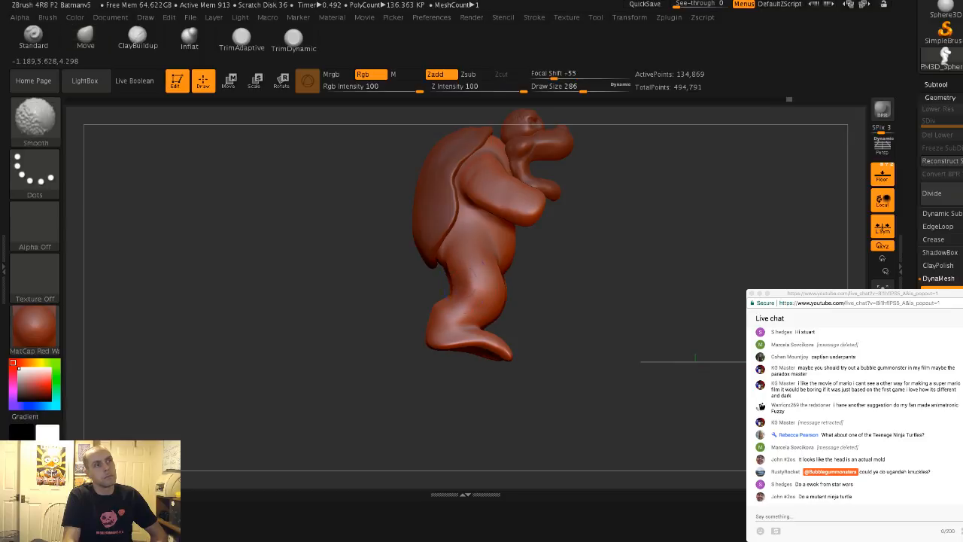
key("s")
left_click_drag(494, 314, 502, 307)
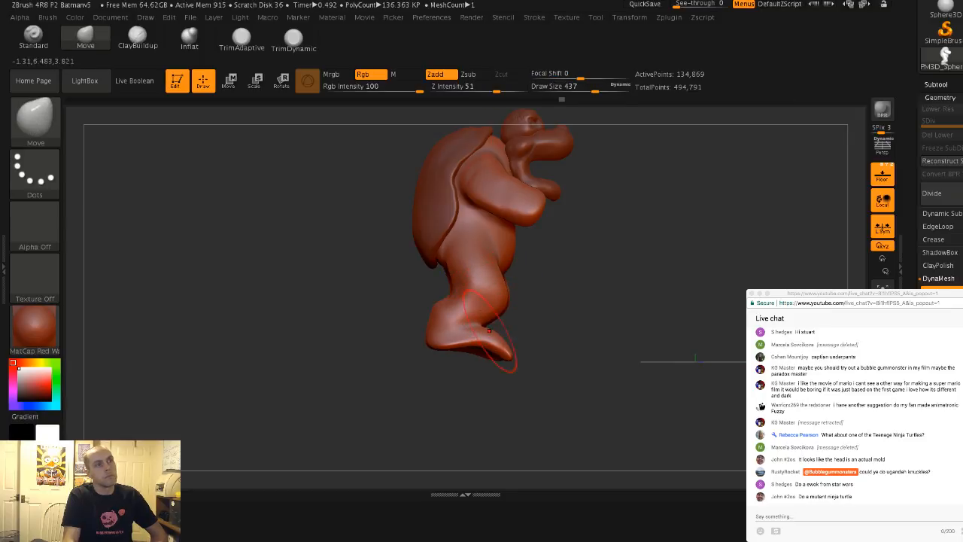
key("ctrl+z")
Refine the front of the feet with the Move brush at draw sizes 338 and 274
key("s")
left_click_drag(482, 353, 509, 343)
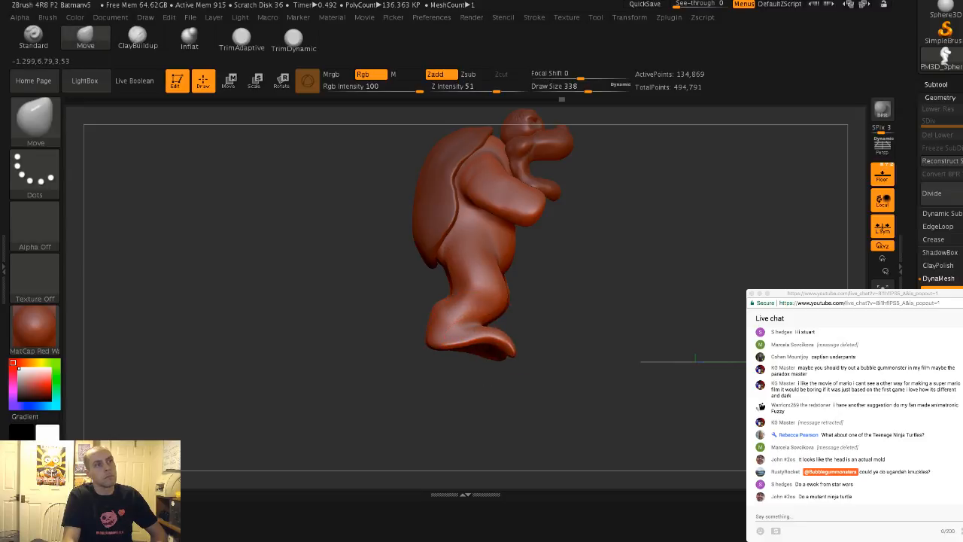
mouse_move(639, 365)
left_mouse_down()
mouse_move(553, 361)
mouse_move(552, 352)
mouse_move(496, 355)
mouse_move(493, 334)
mouse_move(547, 326)
mouse_move(523, 337)
mouse_move(410, 331)
mouse_move(481, 370)
mouse_move(502, 357)
mouse_move(445, 360)
left_mouse_up()
key("s")
left_click_drag(514, 355, 515, 348)
mouse_move(433, 350)
left_mouse_down()
mouse_move(493, 300)
mouse_move(459, 263)
mouse_move(519, 260)
left_mouse_up()
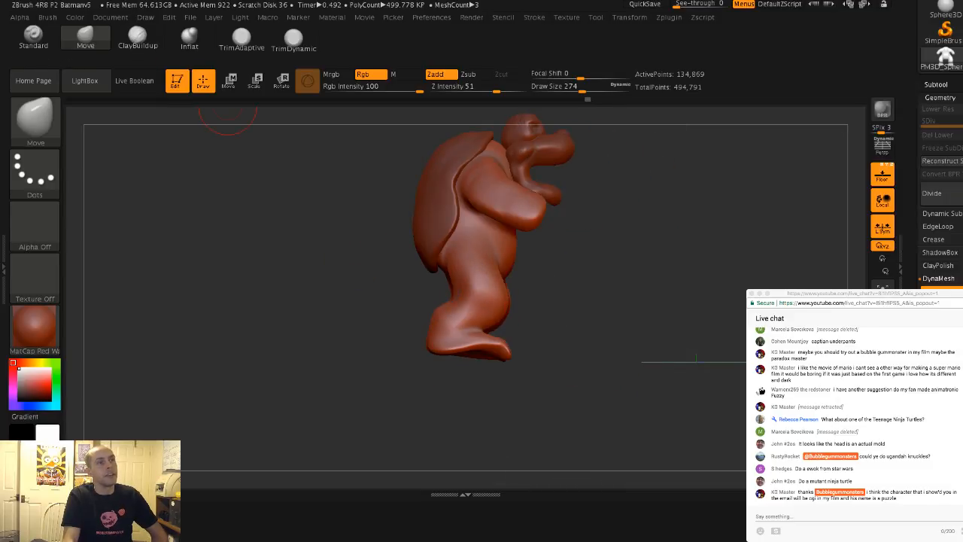
Fill out the soles of the feet with the ClayBuildup brush at draw size 212 and smooth them
left_click(137, 37)
mouse_move(331, 256)
left_mouse_down("alt")
mouse_move(365, 222)
mouse_move(331, 161)
mouse_move(331, 195)
left_mouse_up("alt")
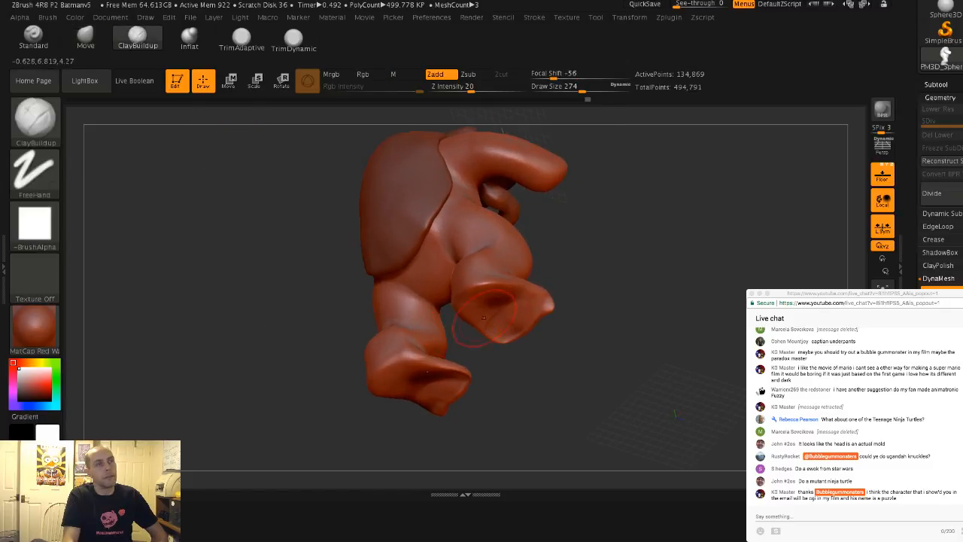
key("s")
mouse_move(494, 316)
left_mouse_down()
mouse_move(502, 295)
mouse_move(495, 302)
mouse_move(510, 307)
mouse_move(494, 323)
mouse_move(505, 319)
left_mouse_up()
left_click_drag(590, 301, 596, 342)
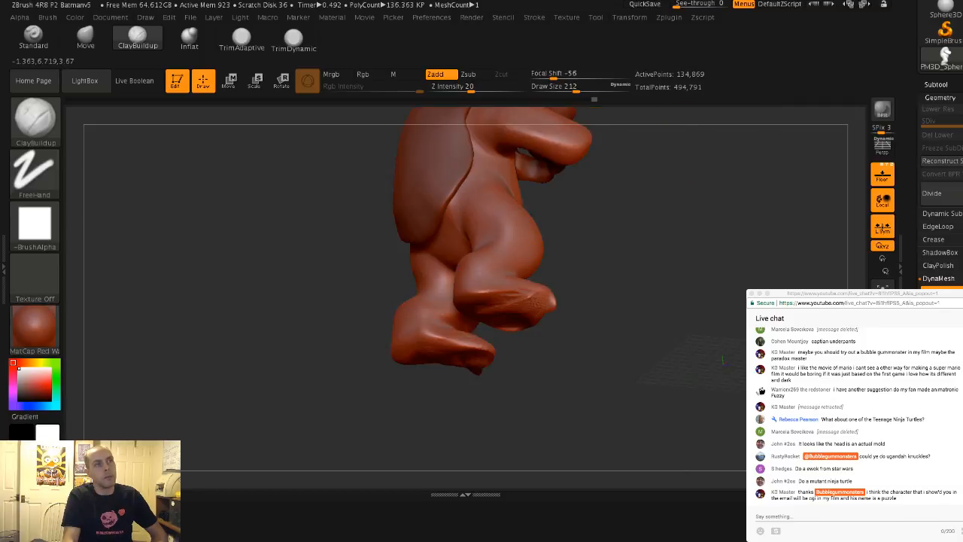
left_click_drag(513, 329, 489, 333)
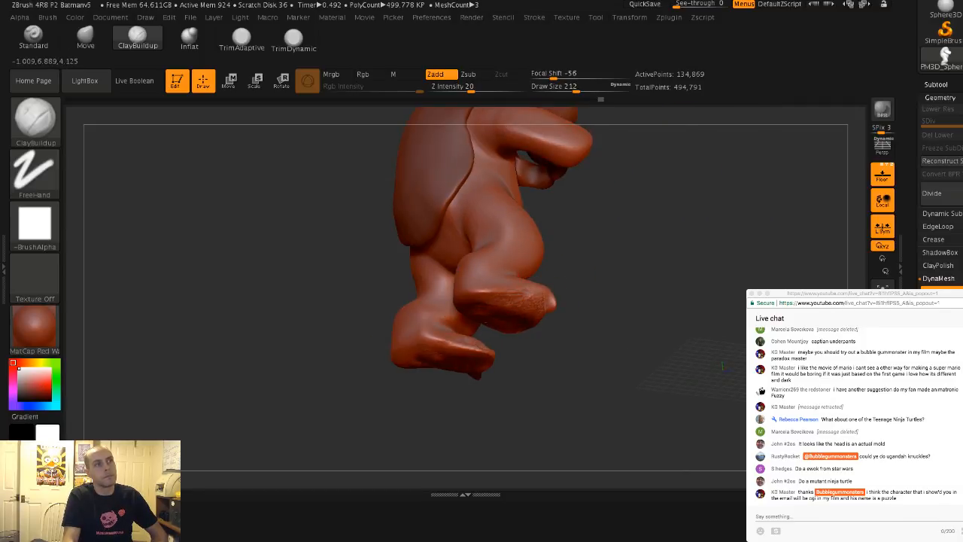
left_click_drag(594, 338, 599, 294)
left_click_drag(511, 323, 492, 332)
key("shift")
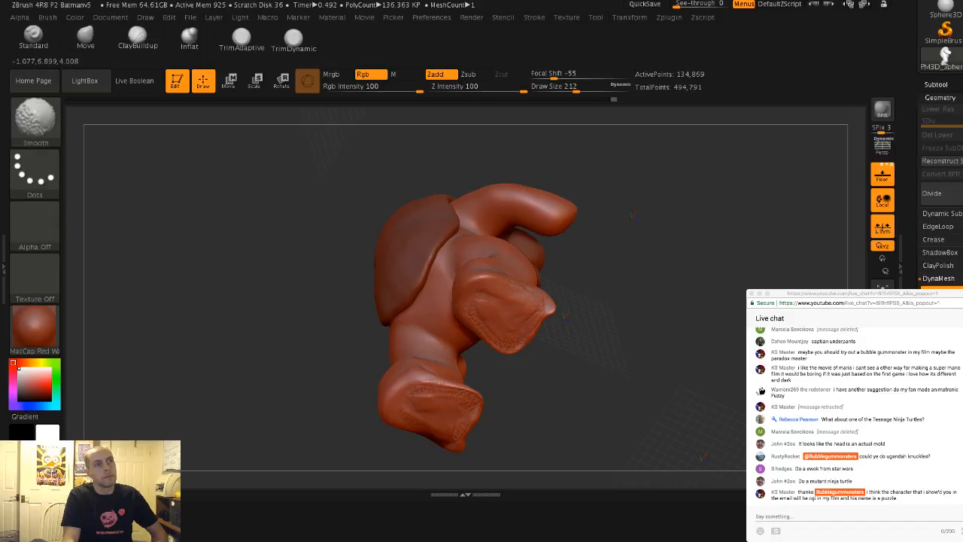
Build up the side of the foot with the ClayBuildup brush at draw size 212 and smooth the strokes
mouse_move(602, 301)
left_mouse_down()
mouse_move(606, 361)
mouse_move(585, 423)
left_mouse_up()
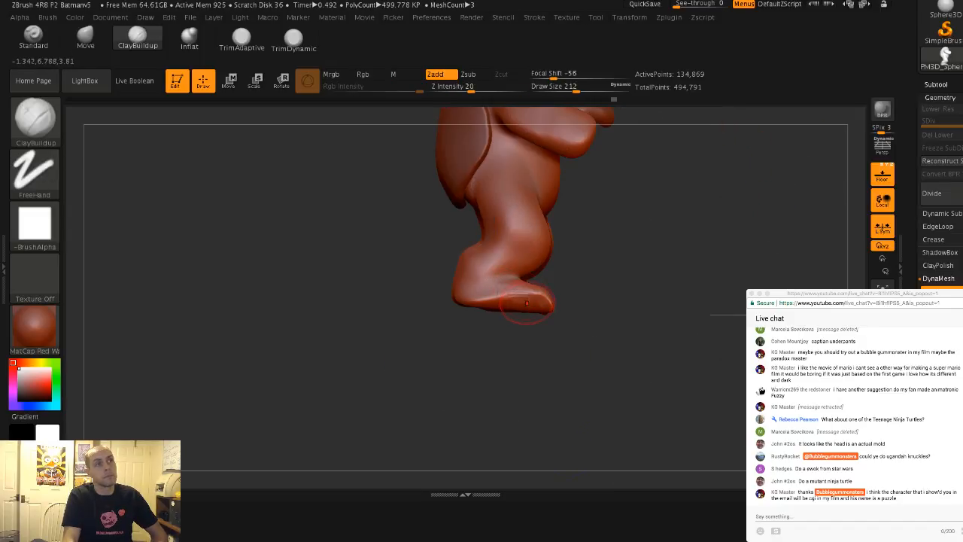
key("shift")
left_click_drag(476, 296, 500, 299)
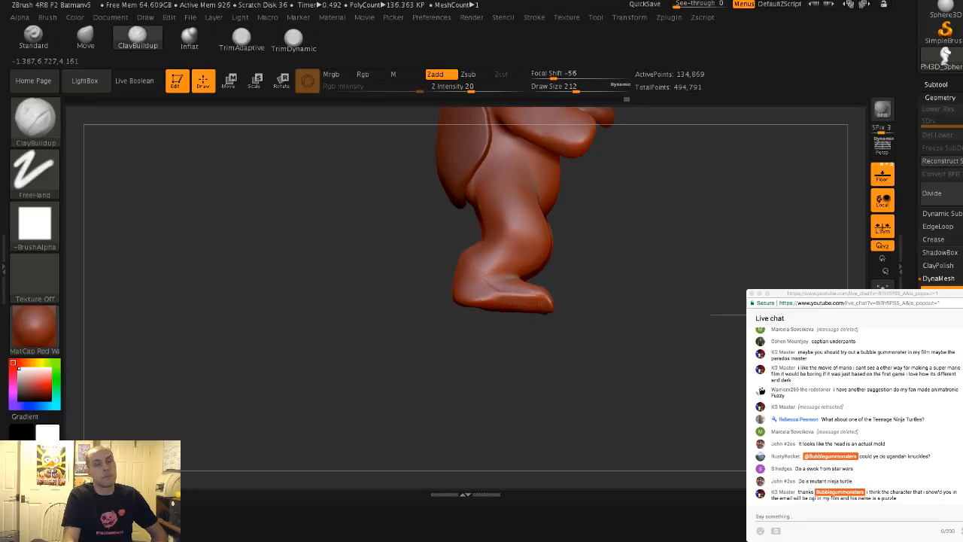
key("shift")
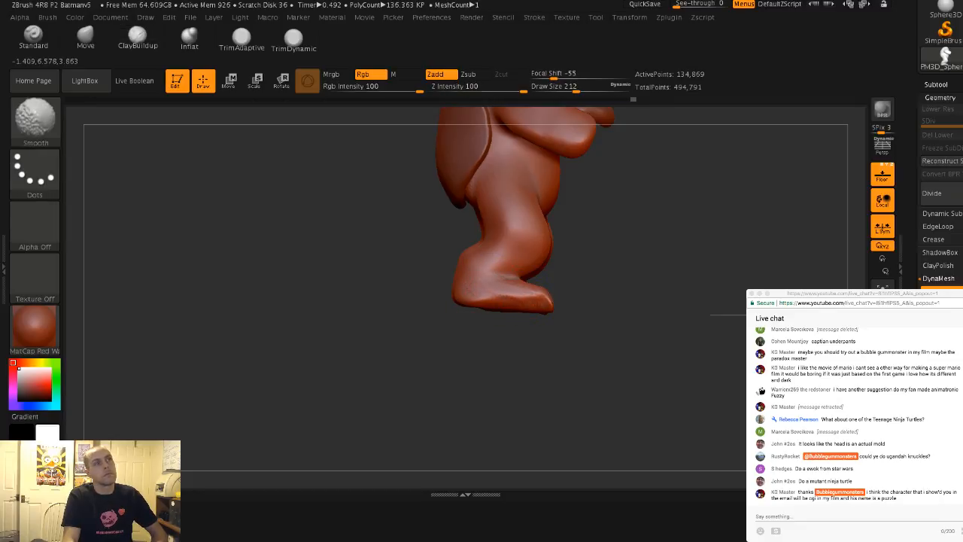
Add ClayBuildup strokes across the tops of both feet and smooth them into the surface
left_click_drag(556, 339, 556, 305, "alt")
mouse_move(647, 327)
left_mouse_down()
mouse_move(567, 327)
mouse_move(569, 357)
left_mouse_up()
left_click_drag(509, 286, 444, 343, "alt")
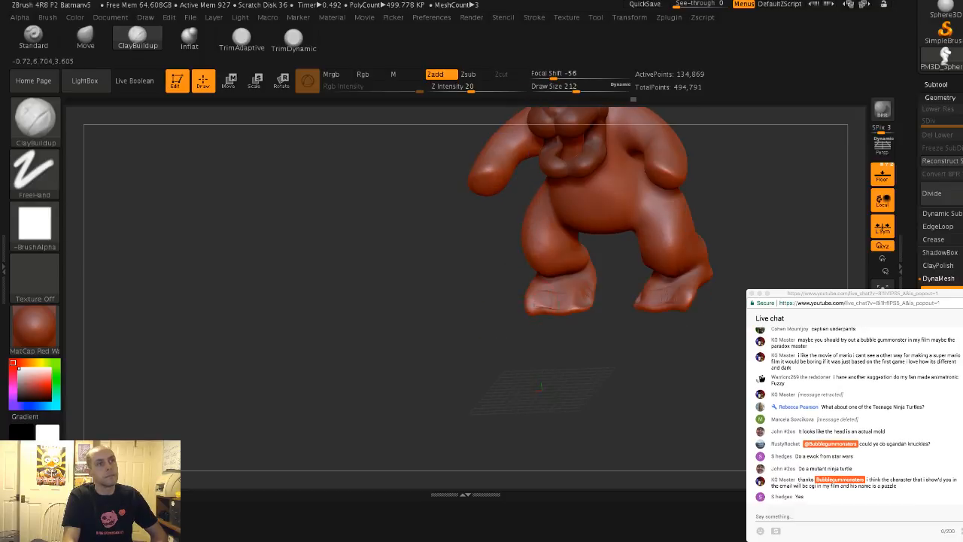
key("shift")
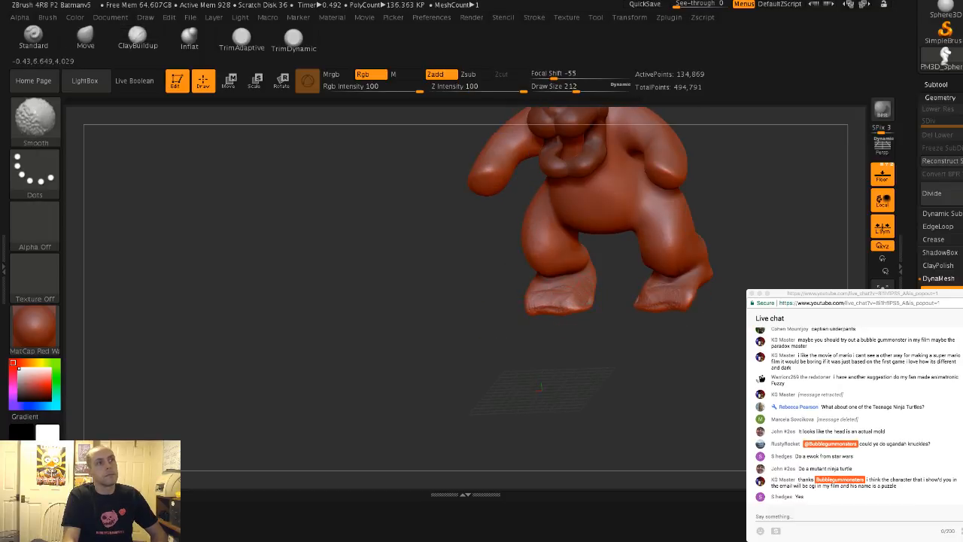
mouse_move(444, 343)
left_mouse_down()
mouse_move(444, 256)
mouse_move(429, 233)
left_mouse_up()
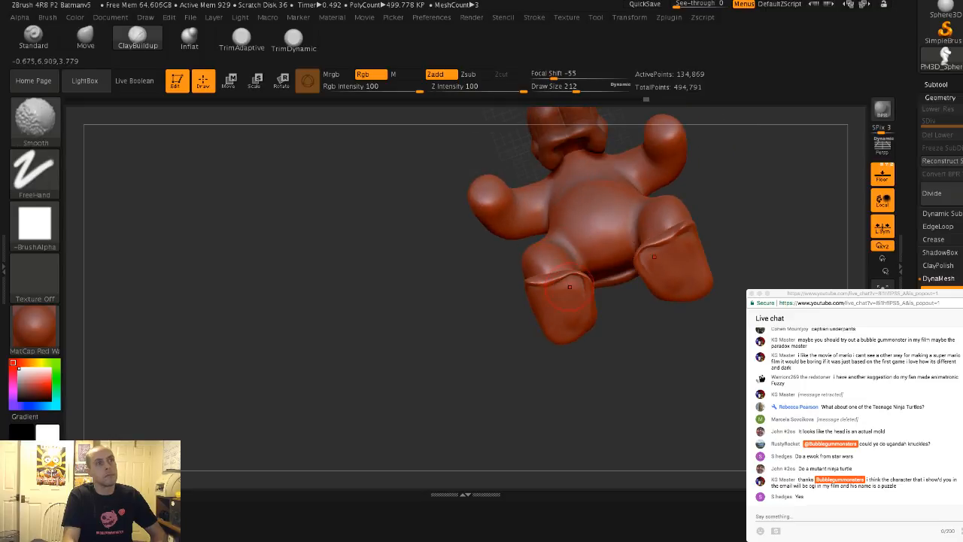
Work over the front edge of the soles and smooth them
mouse_move(576, 287)
left_mouse_down()
mouse_move(566, 283)
mouse_move(576, 277)
left_mouse_up()
mouse_move(466, 278)
left_mouse_down()
mouse_move(459, 339)
mouse_move(399, 343)
mouse_move(391, 365)
left_mouse_up()
left_click_drag(451, 294, 482, 282, "shift")
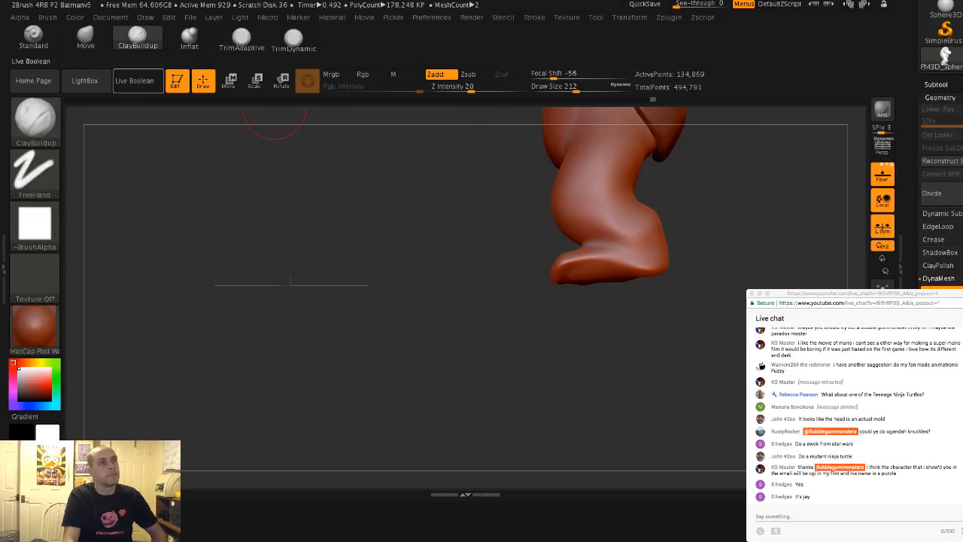
Reshape the front tip of the foot in side view with the Move brush at draw size 324
key("b")
key("m")
key("v")
key("s")
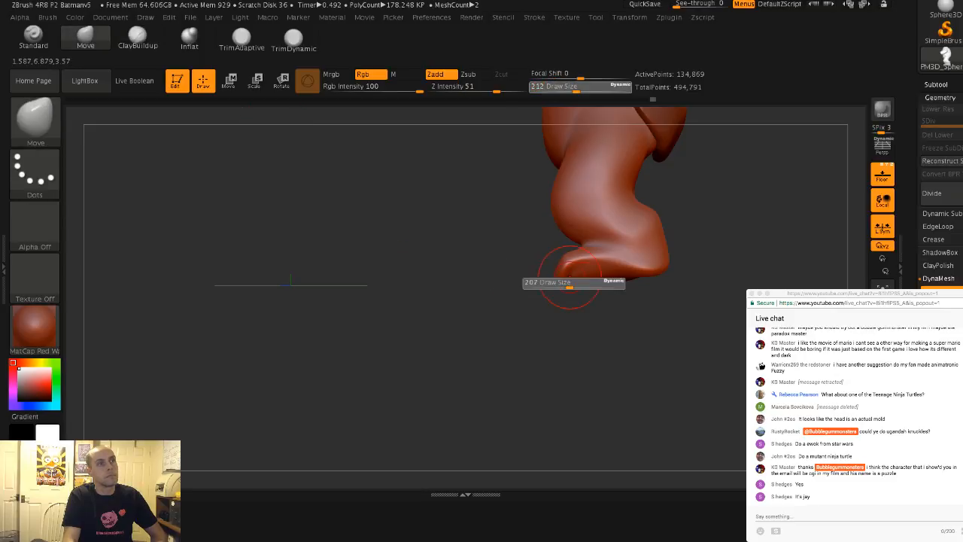
key("s")
mouse_move(559, 282)
left_mouse_down()
mouse_move(571, 282)
mouse_move(569, 272)
left_mouse_up()
right_click_drag(575, 279, 498, 273)
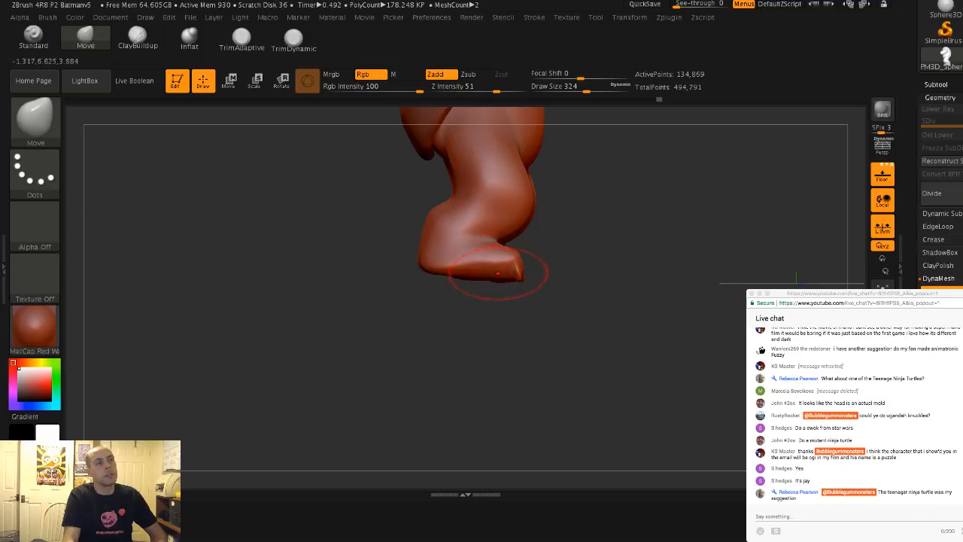
Push in the front edge of the soles with the Move brush at draw size 293 and smooth the edge
key("s")
left_click_drag(502, 284, 494, 286)
left_click_drag(520, 331, 507, 235)
key("bracketright")
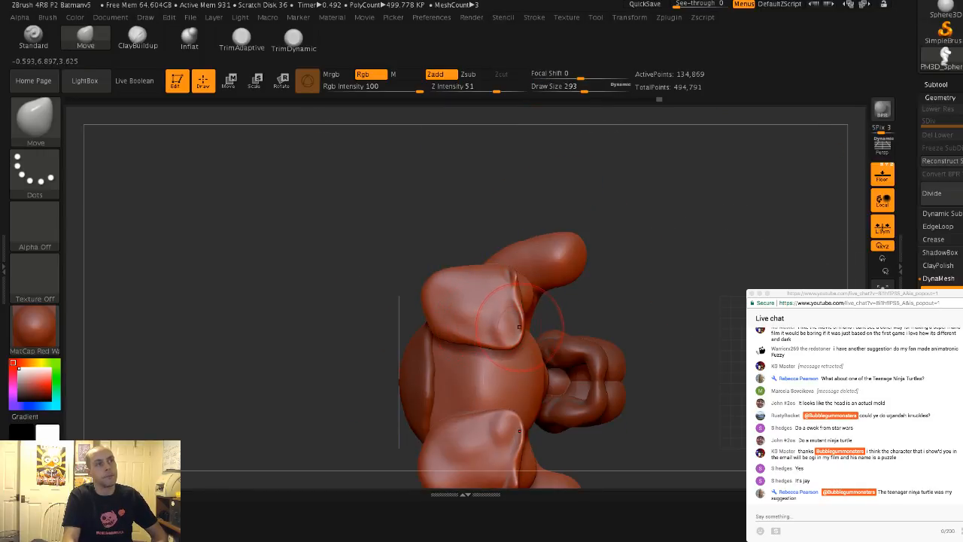
left_click_drag(519, 326, 509, 326)
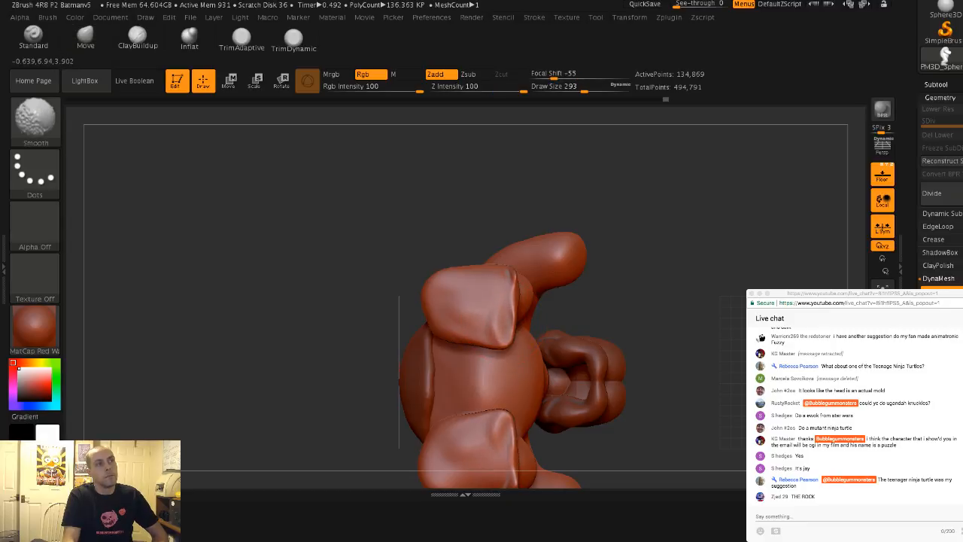
mouse_move(474, 255)
left_mouse_down()
mouse_move(468, 226)
mouse_move(482, 242)
mouse_move(462, 229)
mouse_move(481, 218)
mouse_move(499, 324)
left_mouse_up()
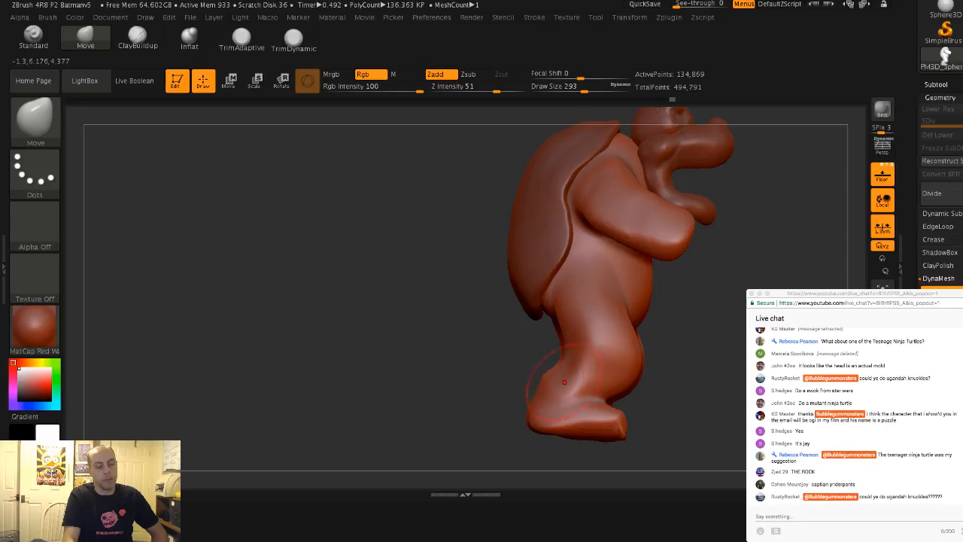
Adjust the back of the ankle with the Move brush at draw size 217
key("s")
left_click_drag(570, 378, 562, 380)
left_click_drag(666, 399, 740, 407)
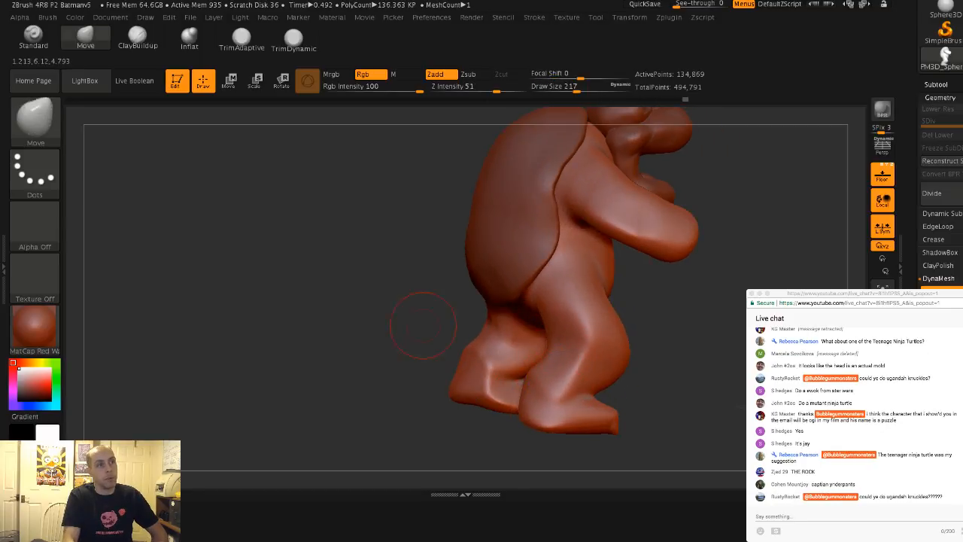
left_click_drag(419, 318, 423, 365)
mouse_move(371, 327)
left_mouse_down("shift")
mouse_move(398, 349)
mouse_move(446, 348)
left_mouse_up("shift")
Reshape the heels and inner feet from behind with the Move brush at draw size 305
key("s")
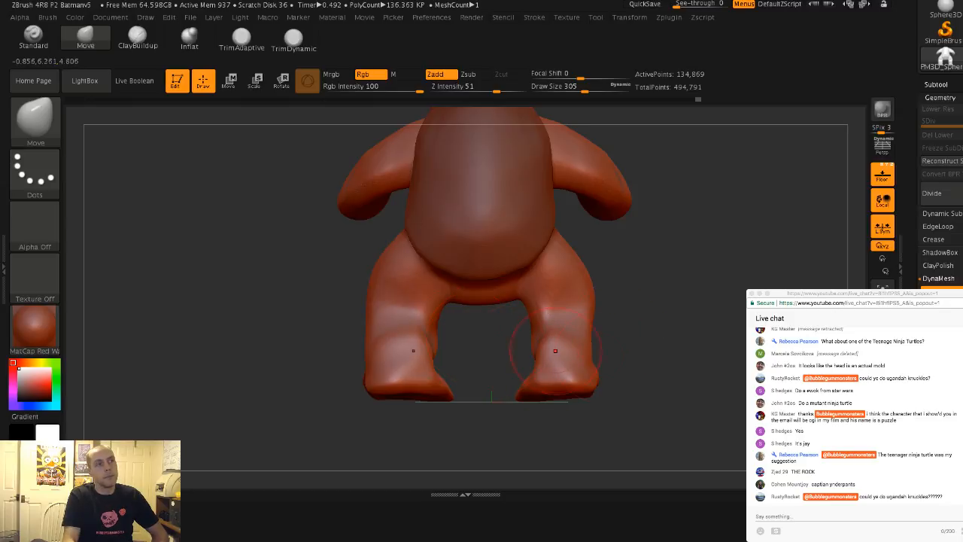
left_click_drag(574, 384, 562, 400)
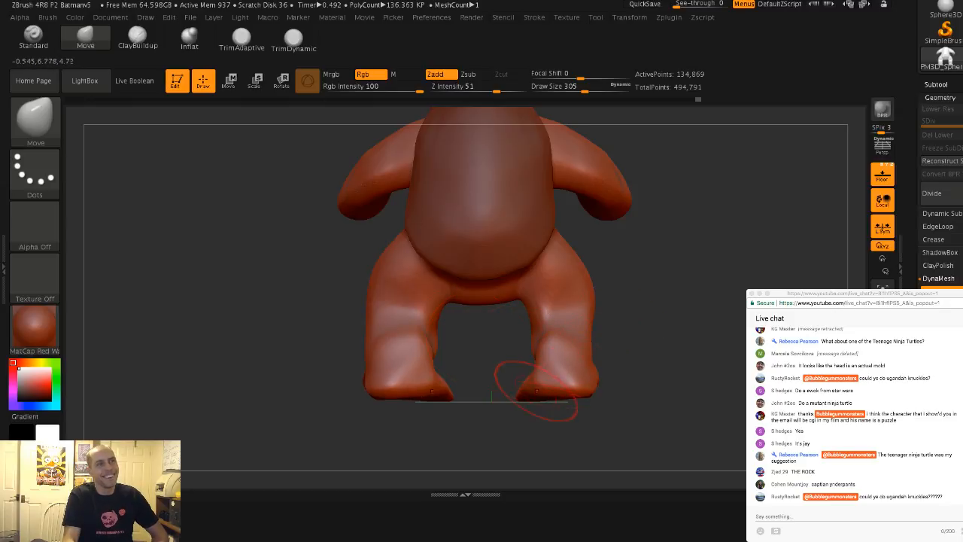
left_click_drag(640, 354, 695, 370)
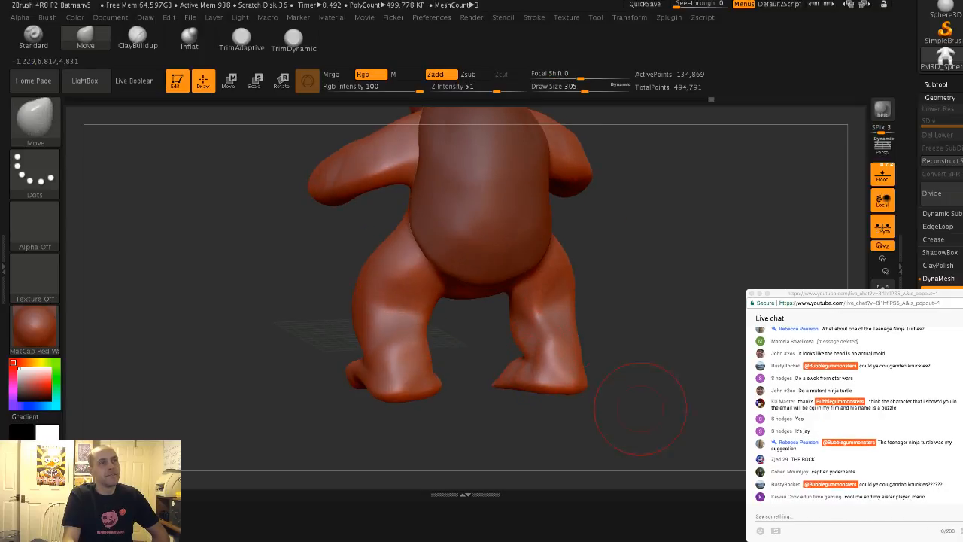
left_click_drag(640, 397, 551, 403)
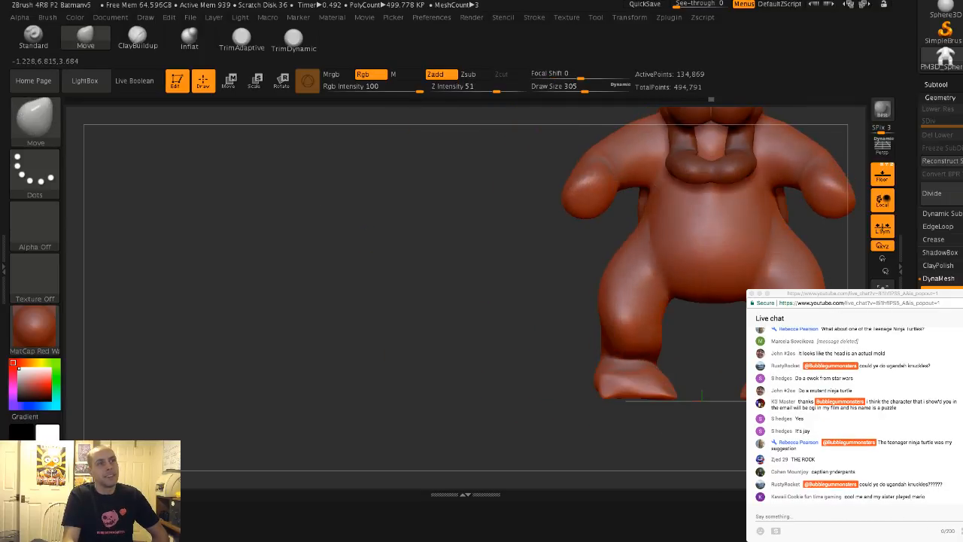
Refine the front contour of the feet with the Move brush at draw size 177
key("s")
left_click_drag(643, 386, 630, 386)
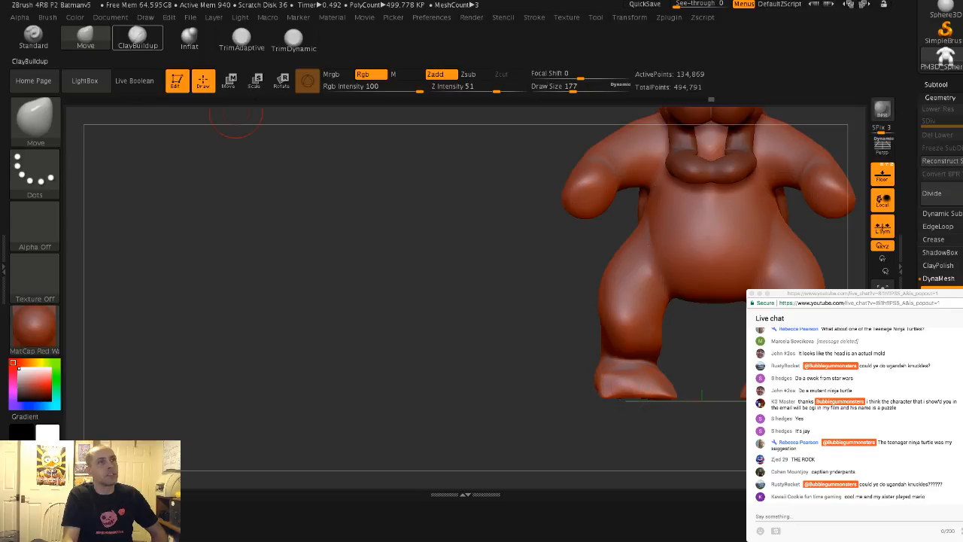
left_click_drag(466, 353, 391, 258, "alt")
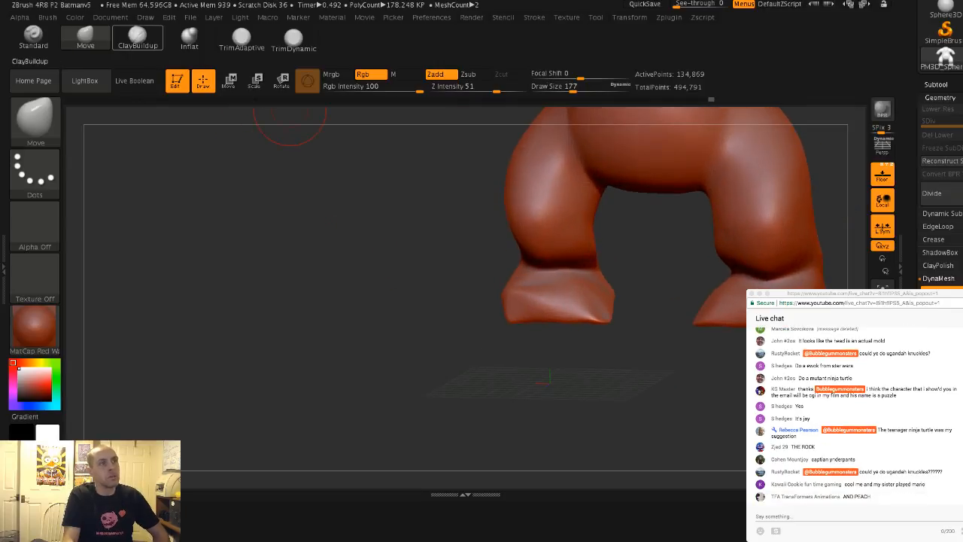
Fill the front faces of the feet with ClayBuildup strokes and smooth them
left_click(137, 38)
mouse_move(555, 321)
left_mouse_down()
mouse_move(543, 308)
mouse_move(553, 303)
mouse_move(519, 307)
left_mouse_up()
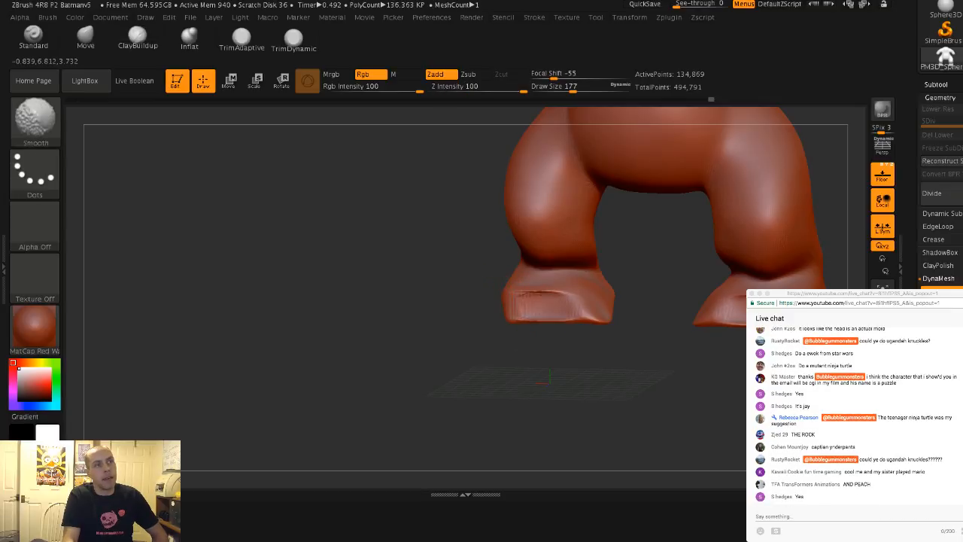
mouse_move(483, 277)
left_mouse_down()
mouse_move(596, 301)
mouse_move(527, 307)
left_mouse_up()
left_click_drag(576, 344, 432, 259)
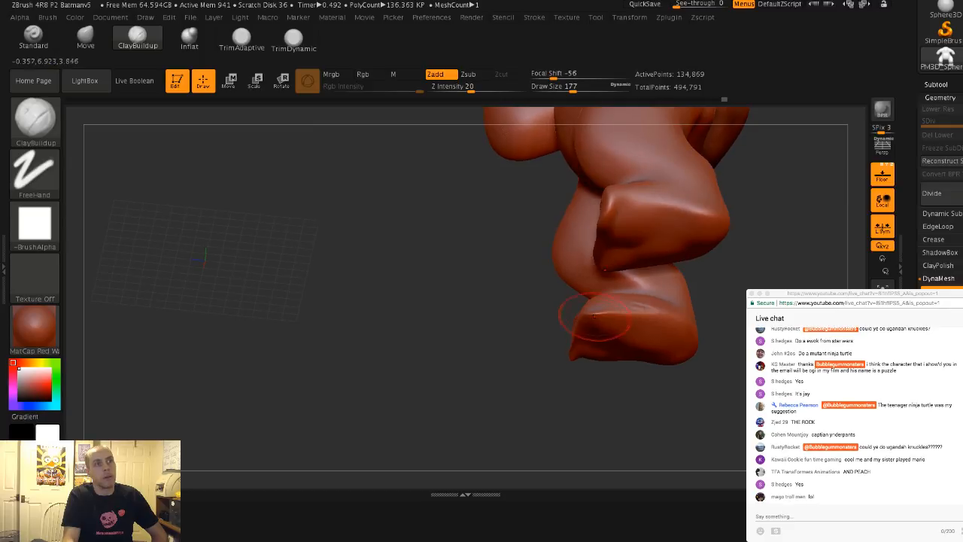
Build up and round the toe ends with ClayBuildup, and remesh the body with DynaMesh
left_click_drag(595, 316, 636, 311)
left_click_drag(533, 354, 602, 399)
left_click_drag(647, 353, 587, 310)
left_click_drag(572, 346, 667, 327)
mouse_move(639, 258)
left_mouse_down()
mouse_move(635, 276)
mouse_move(700, 293)
left_mouse_up()
mouse_move(489, 273)
left_mouse_down()
mouse_move(492, 219)
mouse_move(448, 265)
mouse_move(440, 292)
left_mouse_up()
left_click_drag(438, 295, 411, 254, "ctrl")
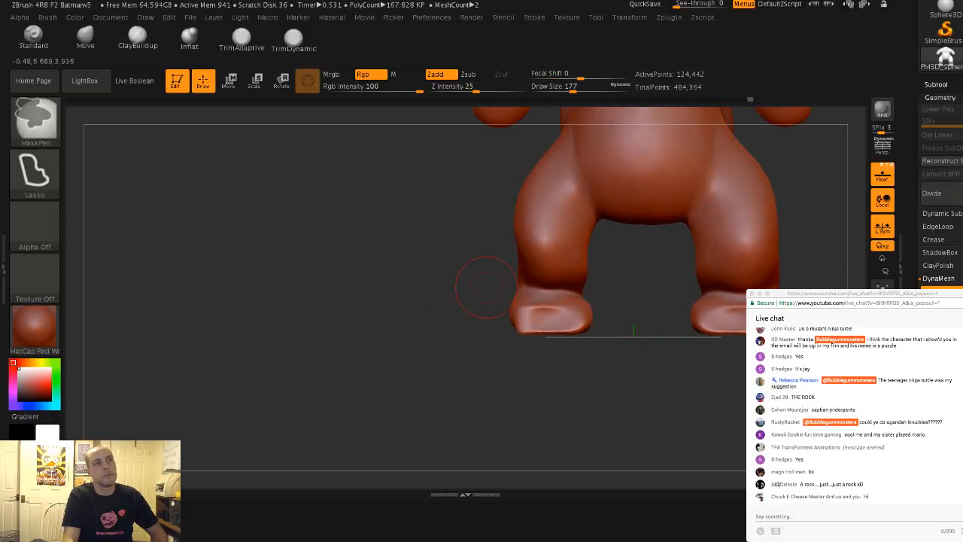
Pull out the heels and adjust the leg contour with the Move brush at draw size 324
mouse_move(484, 286)
left_mouse_down("alt")
mouse_move(485, 252)
mouse_move(415, 296)
left_mouse_up("alt")
left_click_drag(489, 262, 543, 301, "alt")
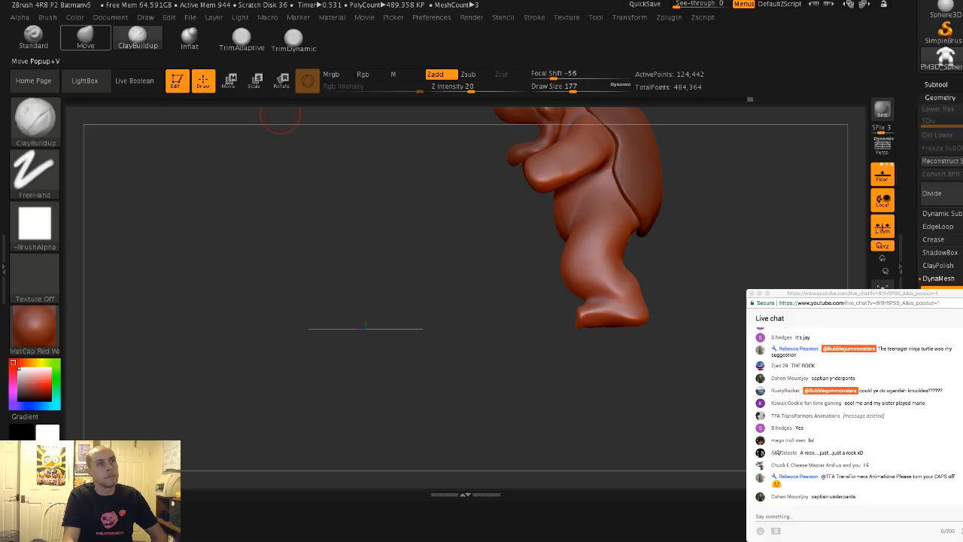
left_click(85, 35)
key("s")
left_click_drag(649, 308, 653, 309)
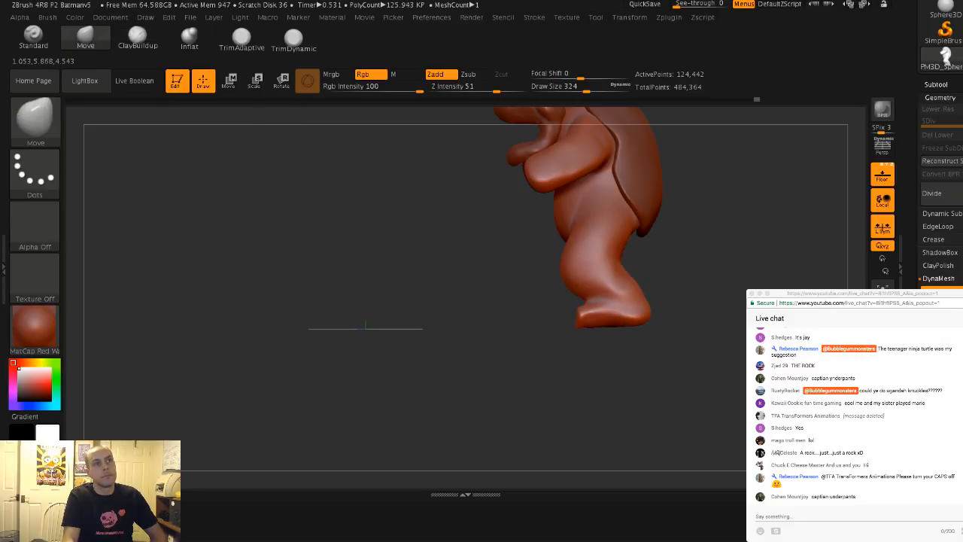
right_click_drag(611, 270, 571, 246)
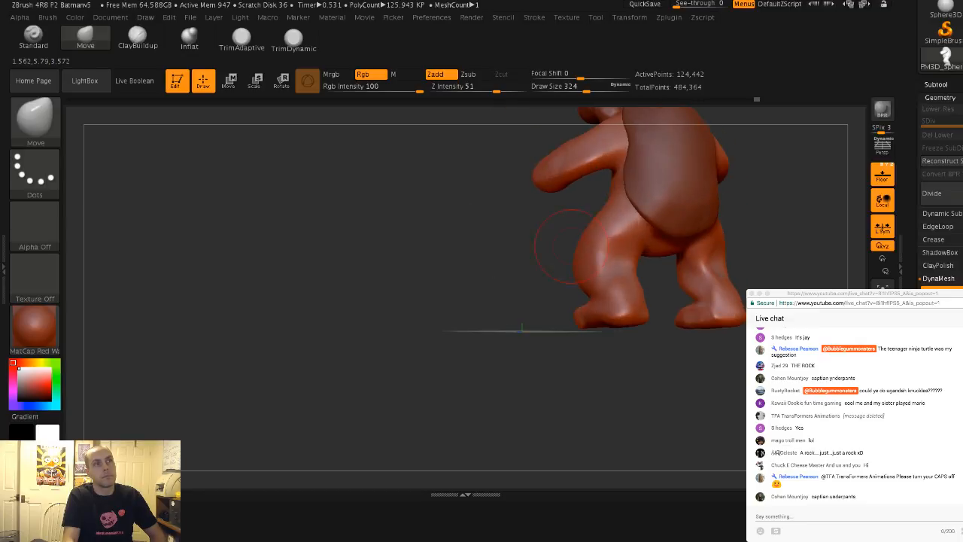
mouse_move(546, 229)
left_mouse_down()
mouse_move(522, 212)
mouse_move(571, 252)
mouse_move(555, 235)
left_mouse_up()
key("shift")
left_click_drag(370, 113, 424, 223, "alt")
Build up the backs of the thighs below the shell with ClayBuildup at draw size 262 and smooth them
left_click(138, 37)
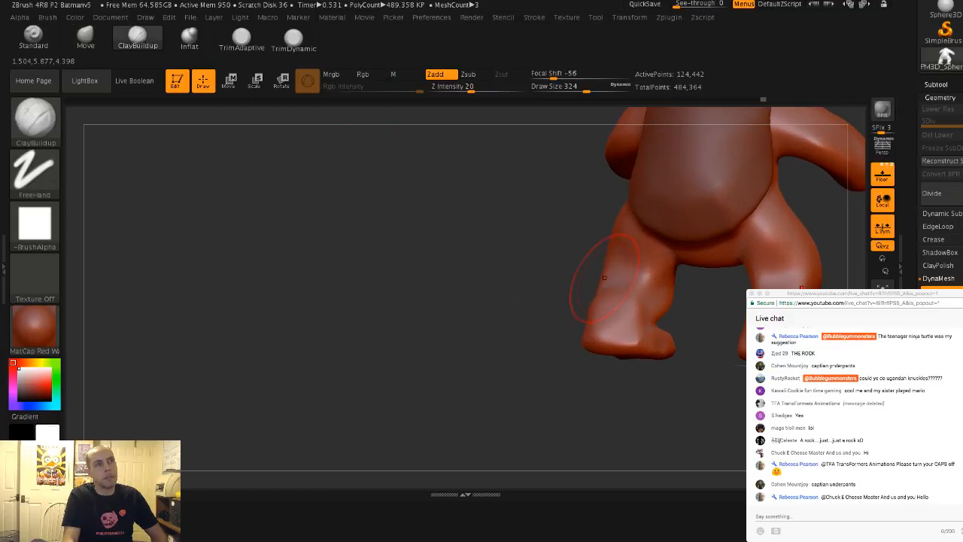
key("s")
left_click_drag(612, 269, 611, 269)
mouse_move(613, 271)
left_mouse_down()
mouse_move(626, 275)
mouse_move(624, 263)
mouse_move(653, 249)
left_mouse_up()
right_click_drag(653, 250, 617, 243)
left_click_drag(618, 241, 653, 254)
right_click_drag(640, 248, 601, 235)
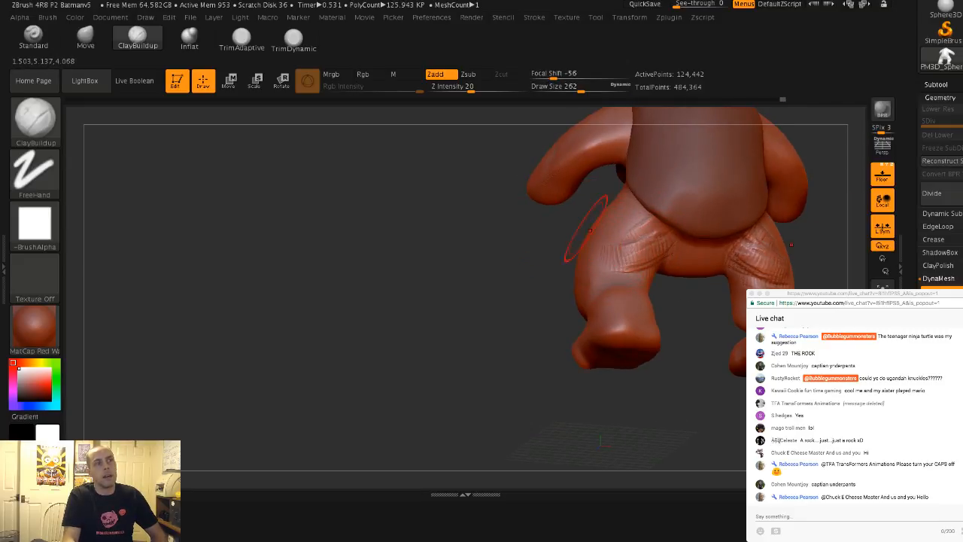
mouse_move(628, 240)
left_mouse_down("shift")
mouse_move(634, 248)
mouse_move(601, 247)
left_mouse_up("shift")
right_click_drag(601, 248, 662, 243)
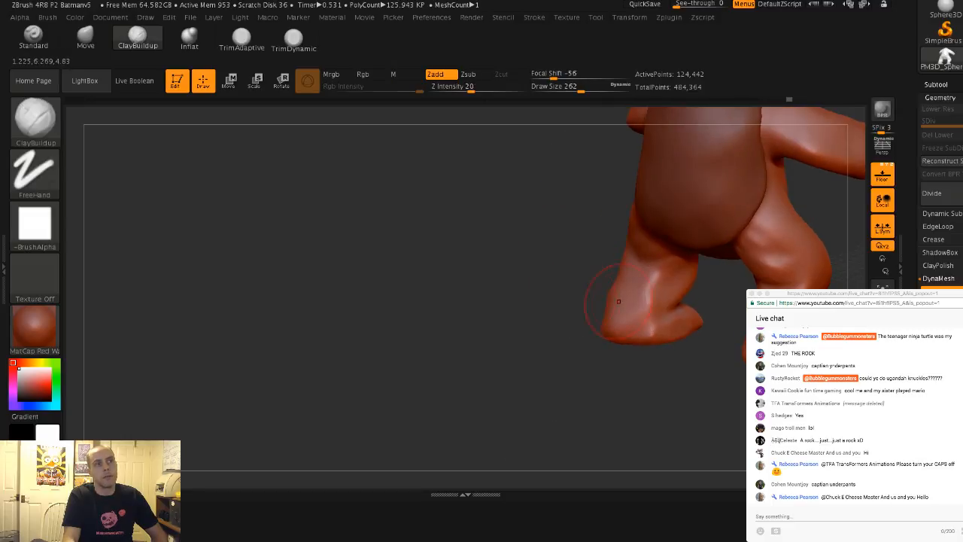
Smooth the backs of the lower legs down to the heels
left_click_drag(634, 299, 631, 308, "shift")
right_click_drag(631, 301, 666, 299)
left_click_drag(630, 290, 628, 308, "shift")
left_click_drag(580, 268, 561, 274)
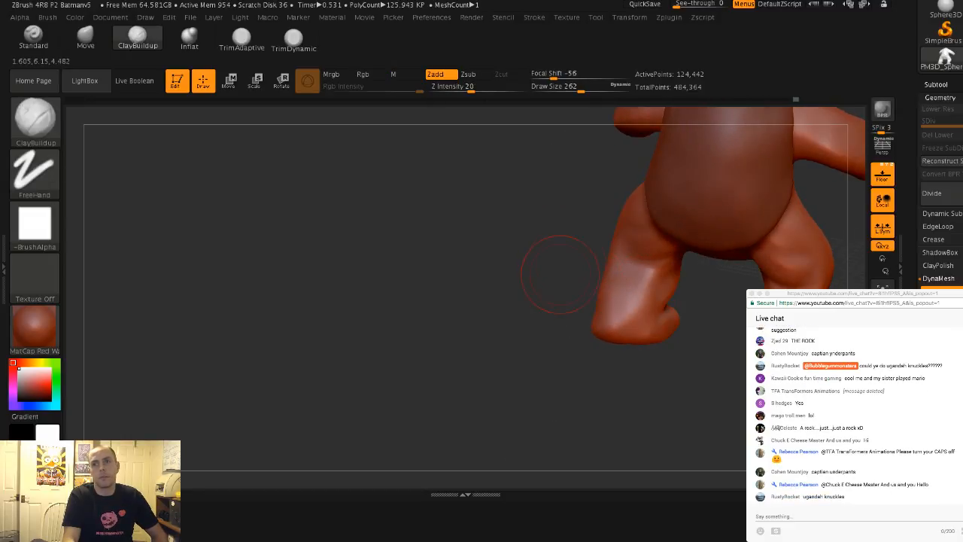
Add ClayBuildup strokes to the upper thighs beside the shell's lower edge and smooth them
mouse_move(548, 244)
right_mouse_down()
mouse_move(602, 299)
mouse_move(697, 285)
right_mouse_up()
key("shift")
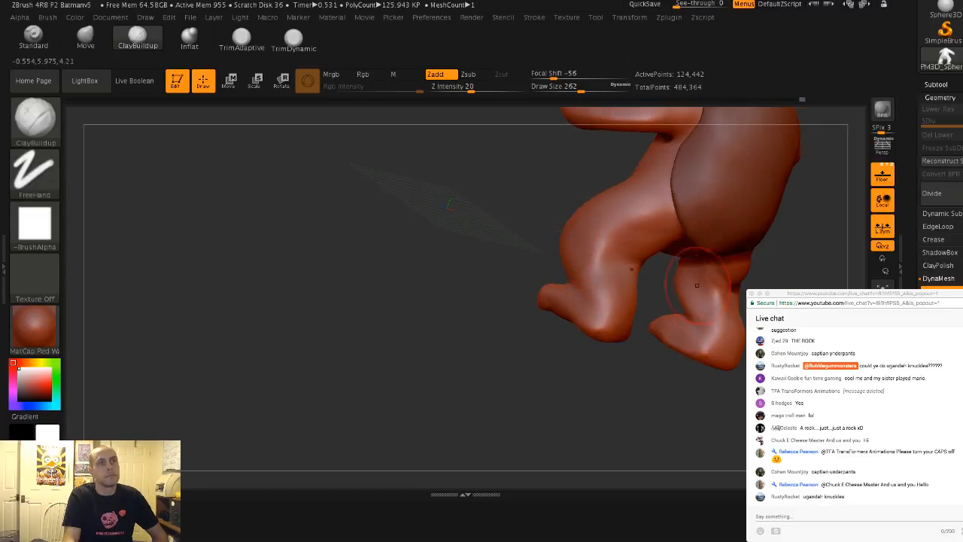
key("shift")
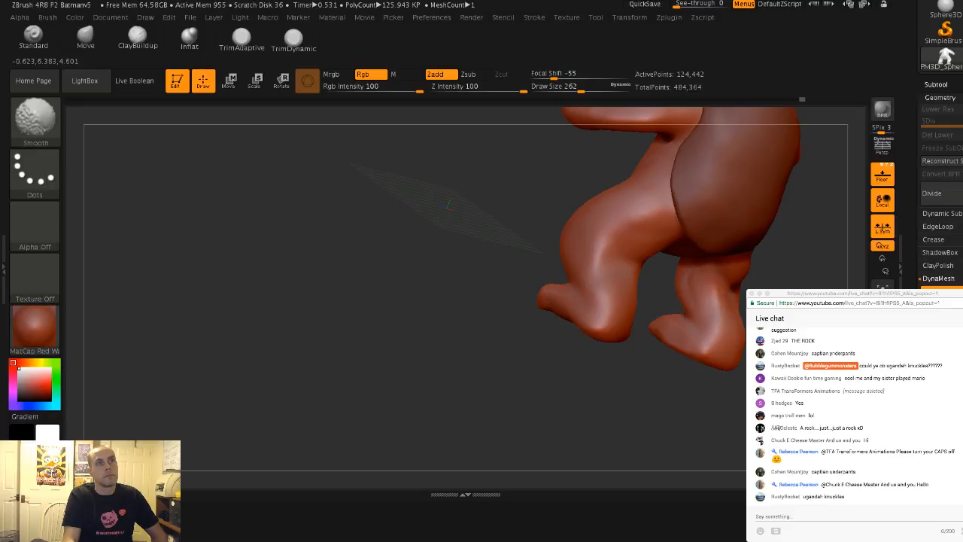
mouse_move(464, 209)
right_mouse_down()
mouse_move(437, 198)
mouse_move(423, 210)
right_mouse_up()
left_click_drag(715, 244, 733, 279)
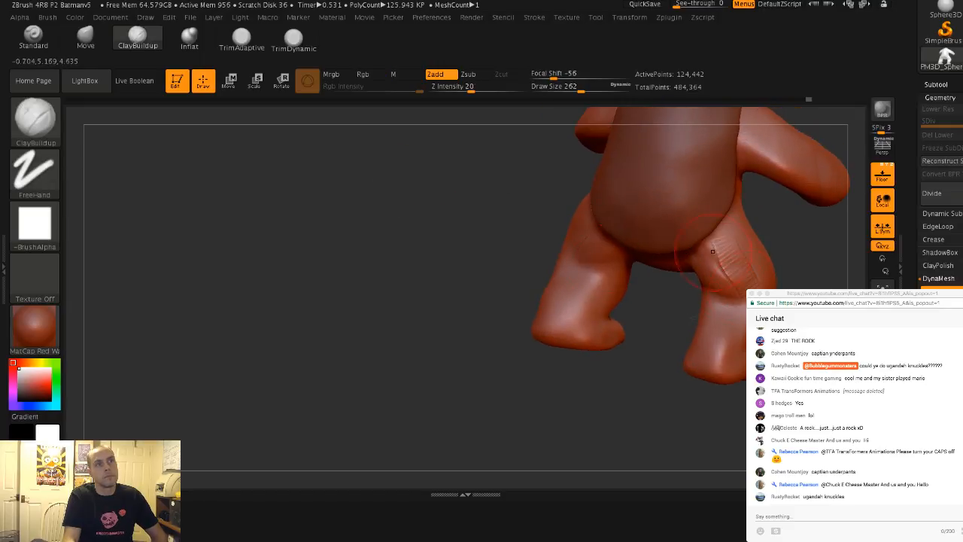
key("shift")
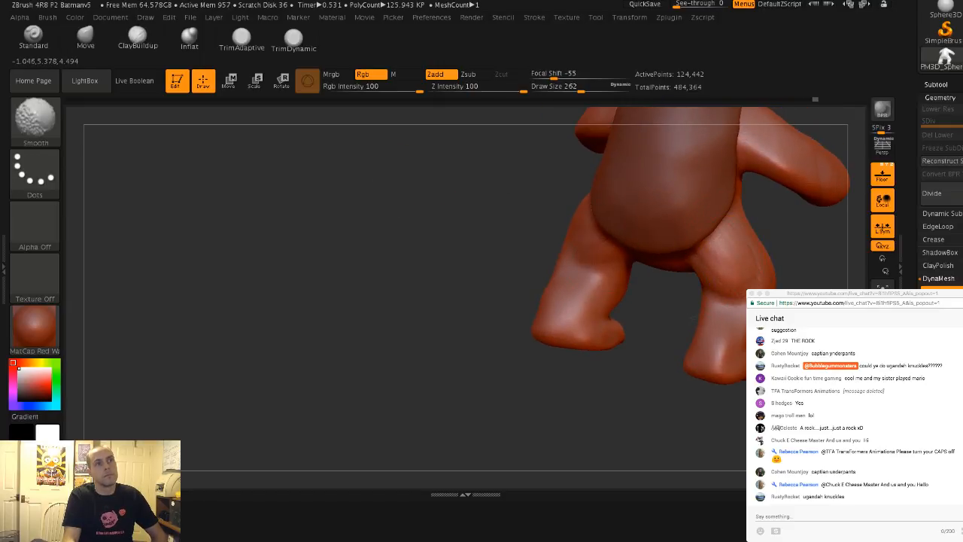
Build up the backs of the lower legs with ClayBuildup at draw size 262 and smooth the strokes
mouse_move(612, 211)
right_mouse_down()
mouse_move(548, 197)
mouse_move(484, 208)
mouse_move(680, 318)
mouse_move(745, 316)
right_mouse_up()
key("shift")
key("shift")
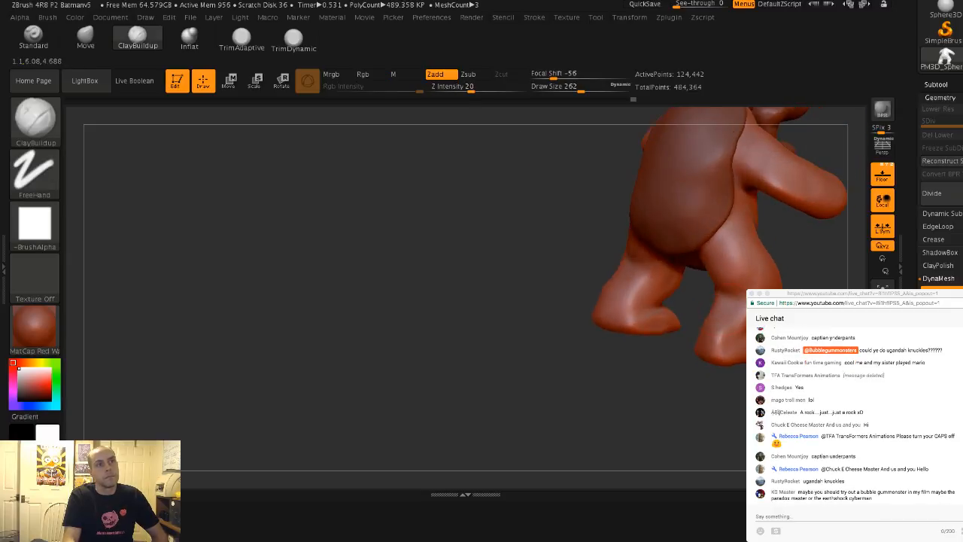
key("shift")
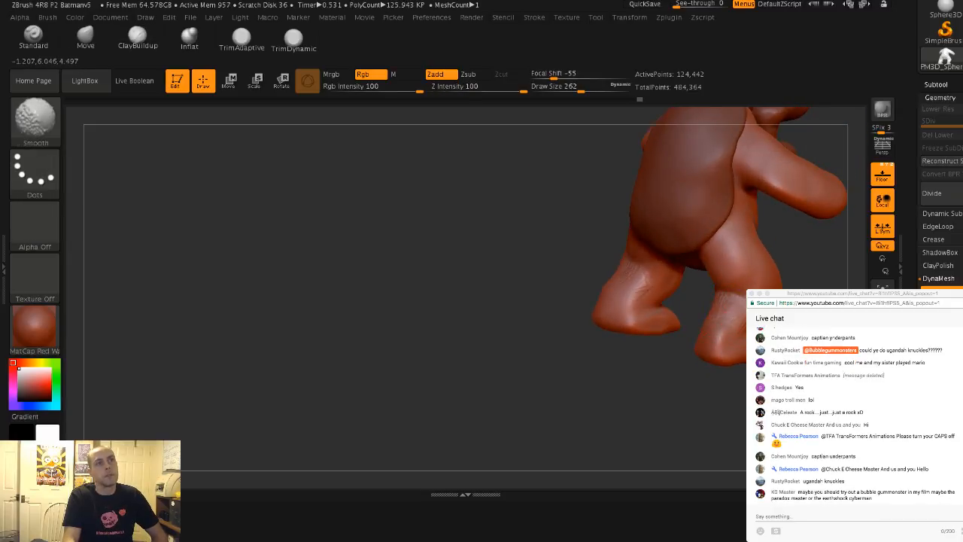
right_click_drag(592, 226, 519, 226)
key("shift")
key("shift")
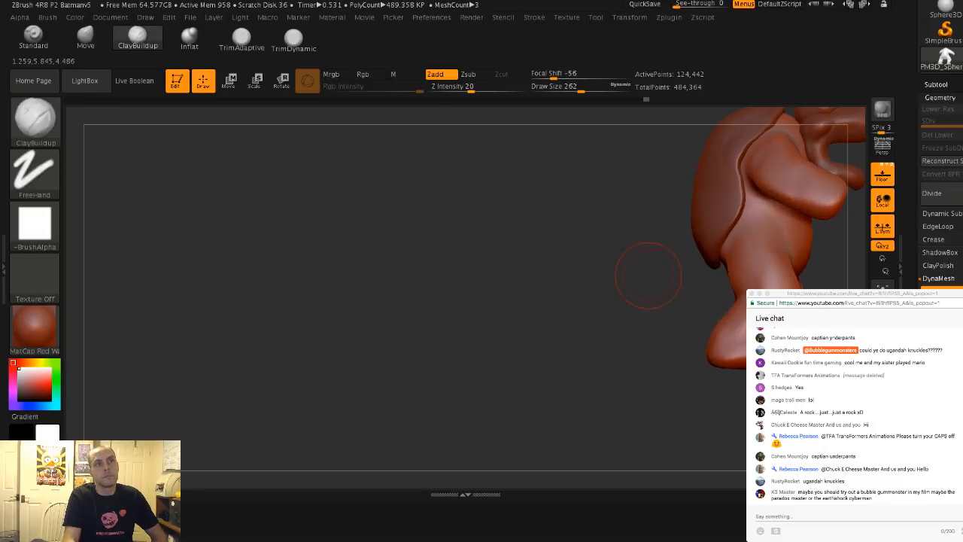
Reduce the draw size to 116 and set the MaskPen stroke to FreeHand for masking the foot
mouse_move(648, 276)
right_mouse_down()
mouse_move(674, 249)
mouse_move(512, 230)
mouse_move(542, 190)
right_mouse_up()
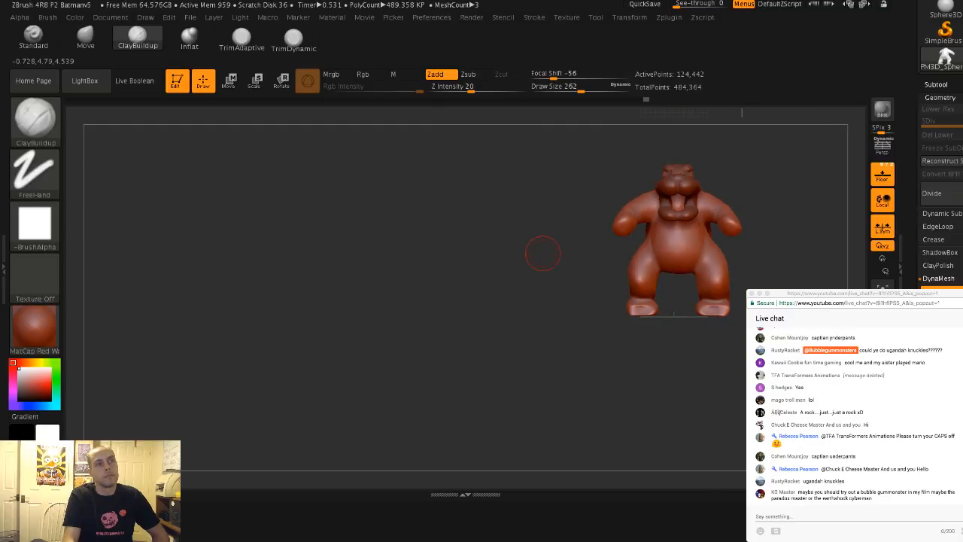
right_click_drag(543, 253, 594, 365, "ctrl")
key("s")
left_click_drag(607, 404, 597, 405)
mouse_move(547, 425)
right_mouse_down("alt")
mouse_move(570, 316)
mouse_move(597, 328)
right_mouse_up("alt")
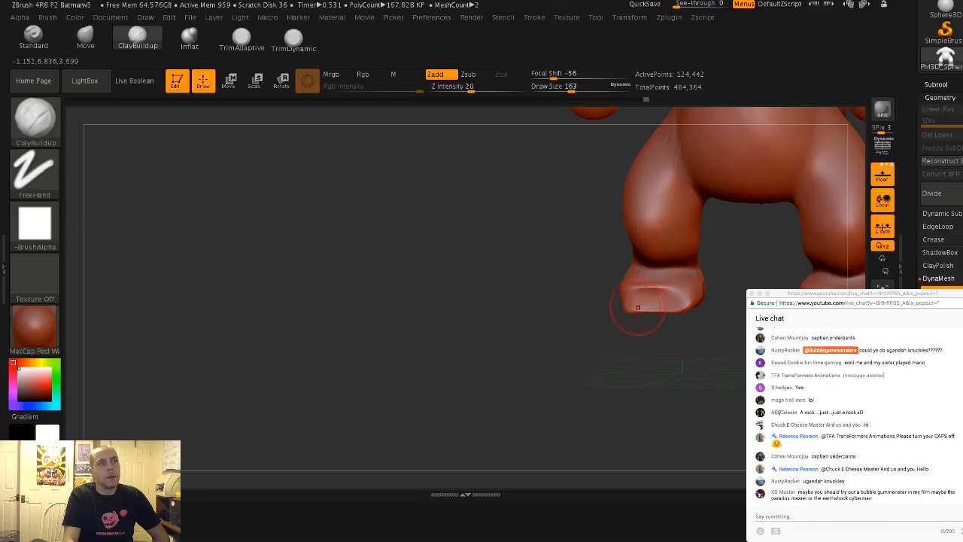
key("s")
left_click_drag(638, 307, 632, 308)
key("ctrl")
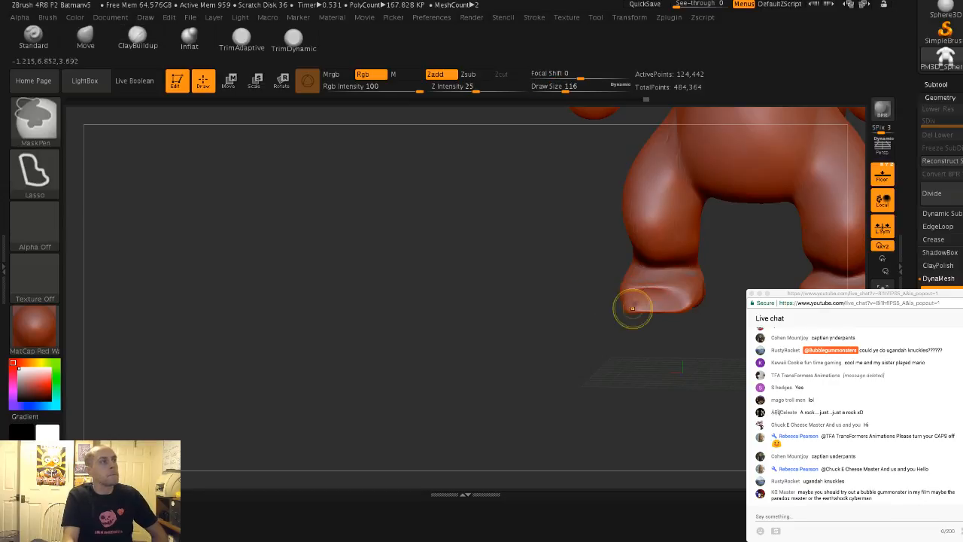
left_click(35, 170)
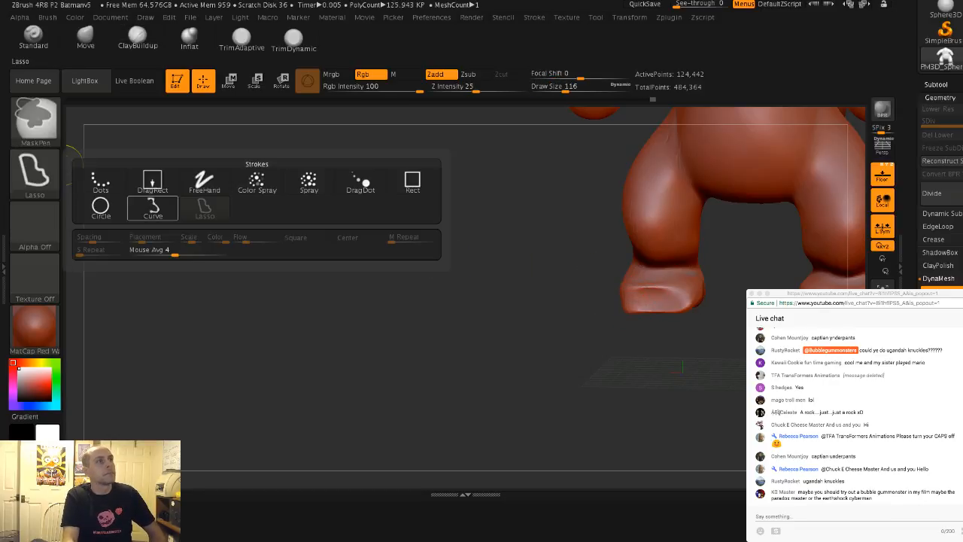
left_click(203, 180)
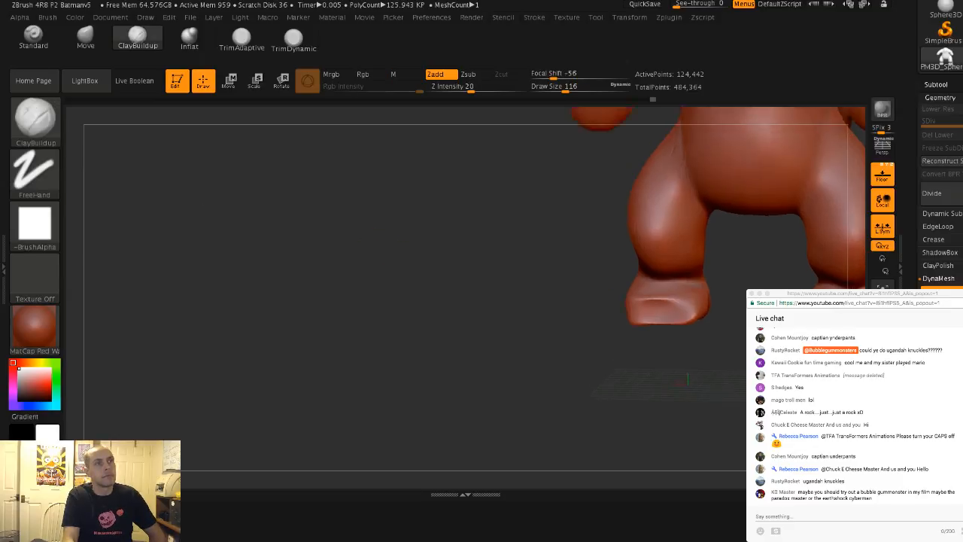
Mask three round toe spots across the front of the foot with draw size 87 and invert the mask
left_click_drag(557, 301, 558, 338, "alt")
left_click_drag(637, 296, 636, 300, "ctrl")
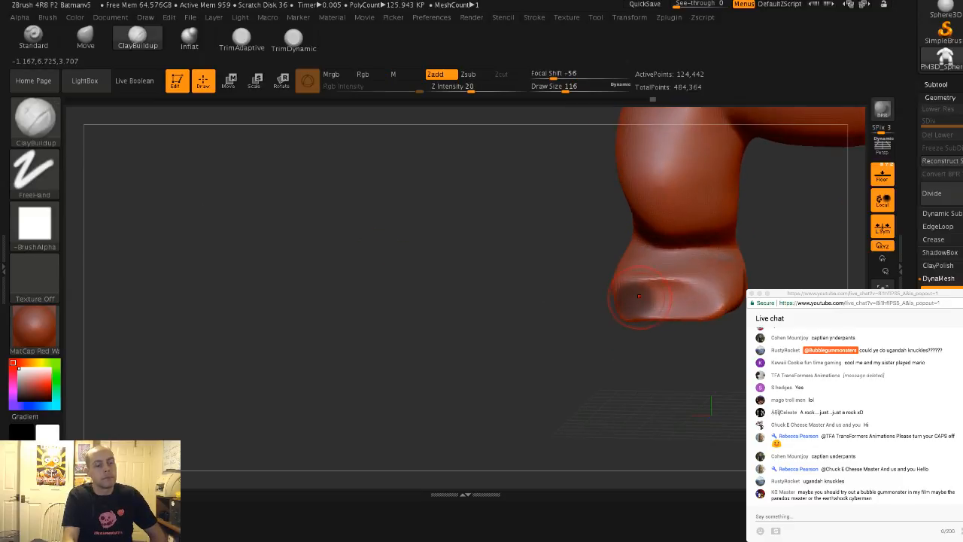
key("ctrl")
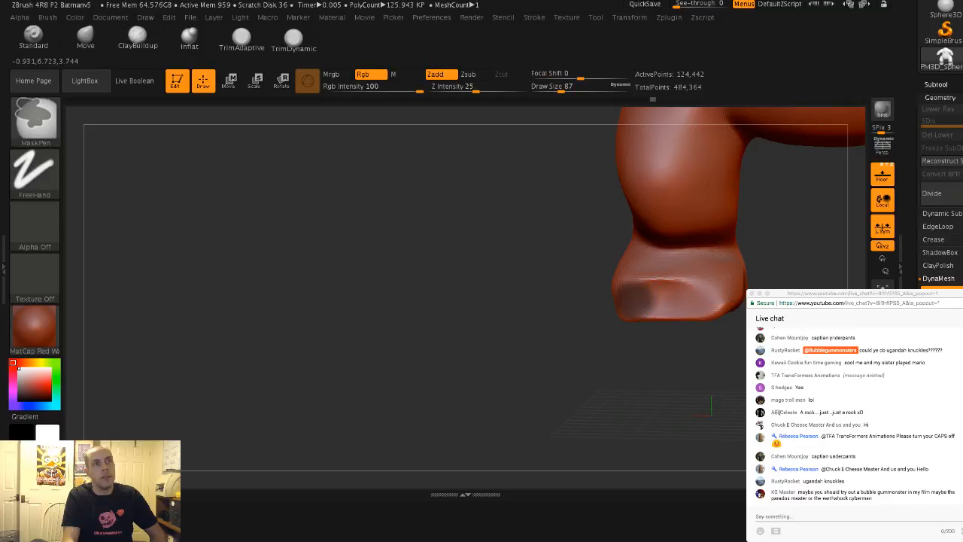
left_click(707, 297, "ctrl")
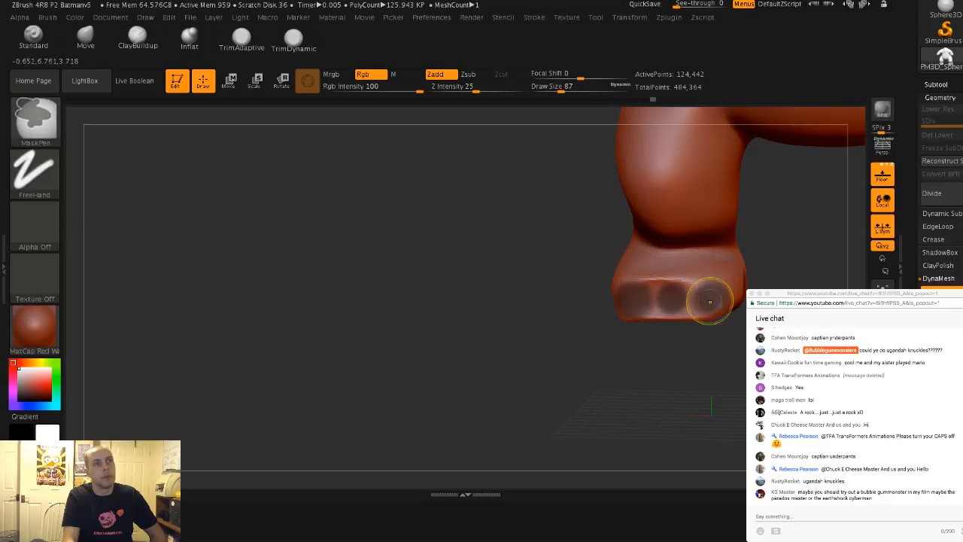
left_click_drag(555, 281, 534, 188)
left_click(537, 293, "ctrl")
Pull three toes forward out of the front of the foot with the Move brush, enlarging the draw size to 257
left_click_drag(523, 369, 482, 323)
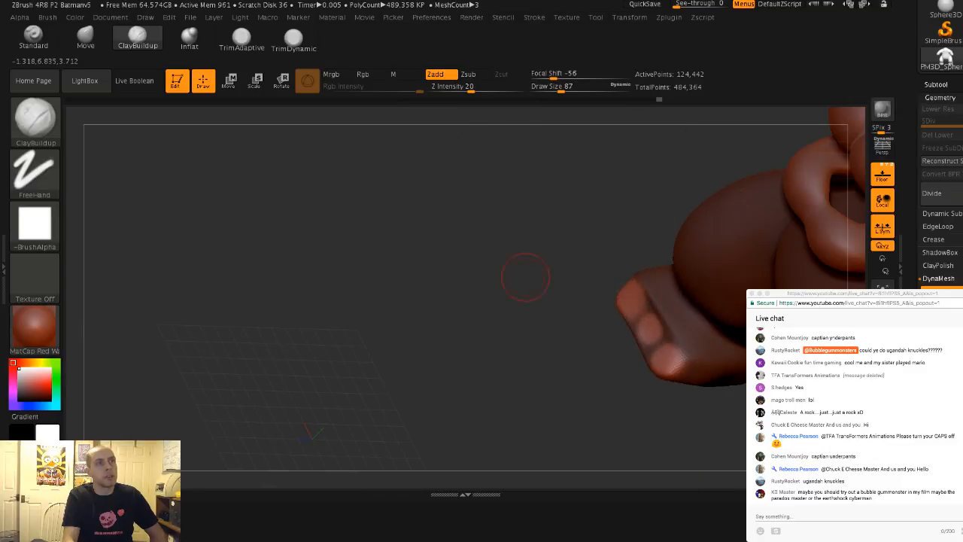
left_click_drag(525, 277, 636, 273)
mouse_move(613, 313)
left_mouse_down()
mouse_move(625, 323)
mouse_move(570, 401)
mouse_move(584, 383)
left_mouse_up()
left_click(85, 36)
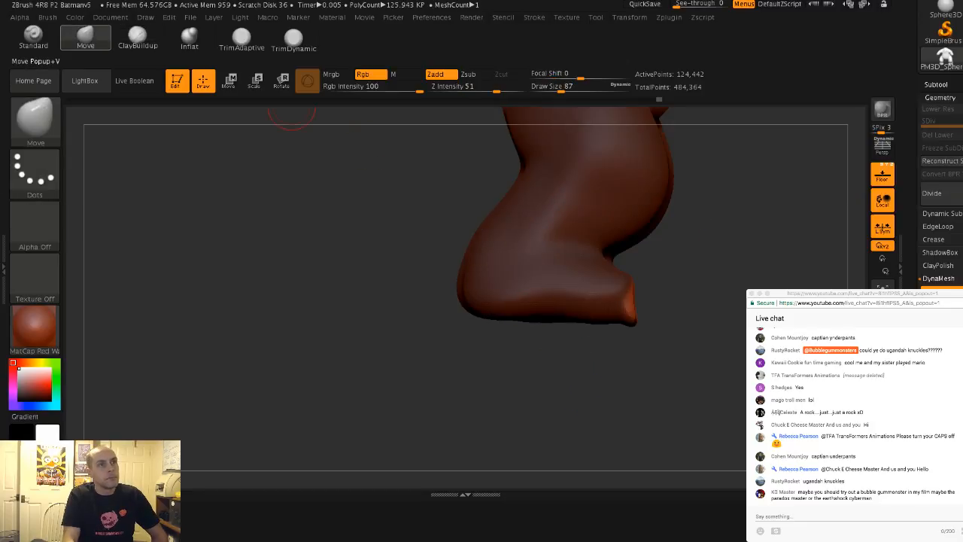
left_click_drag(630, 302, 690, 306)
mouse_move(700, 369)
left_mouse_down()
mouse_move(639, 377)
mouse_move(602, 406)
mouse_move(594, 397)
left_mouse_up()
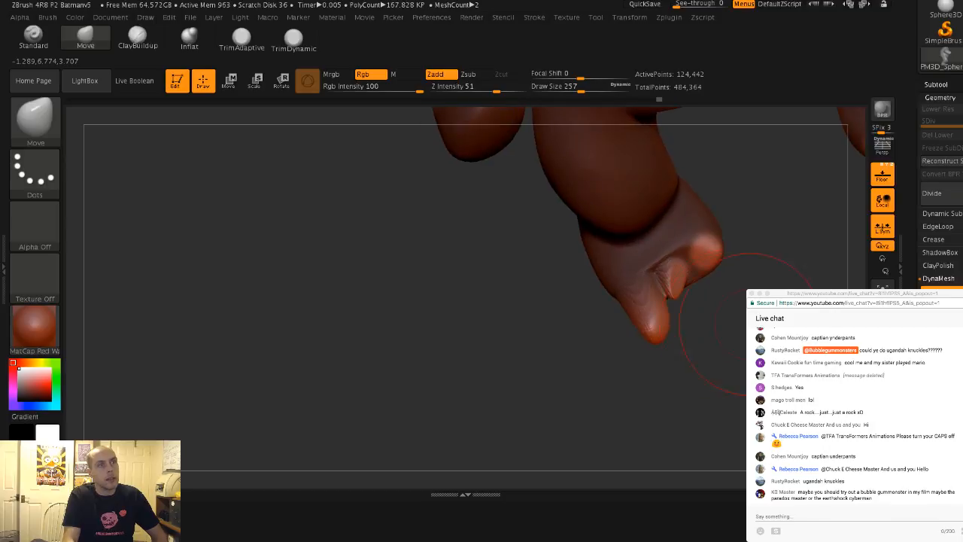
left_click_drag(733, 331, 700, 376)
left_click_drag(671, 284, 683, 298)
Even out the lengths and alignment of the three toes with the Move brush at draw size 257
left_click_drag(715, 331, 526, 376)
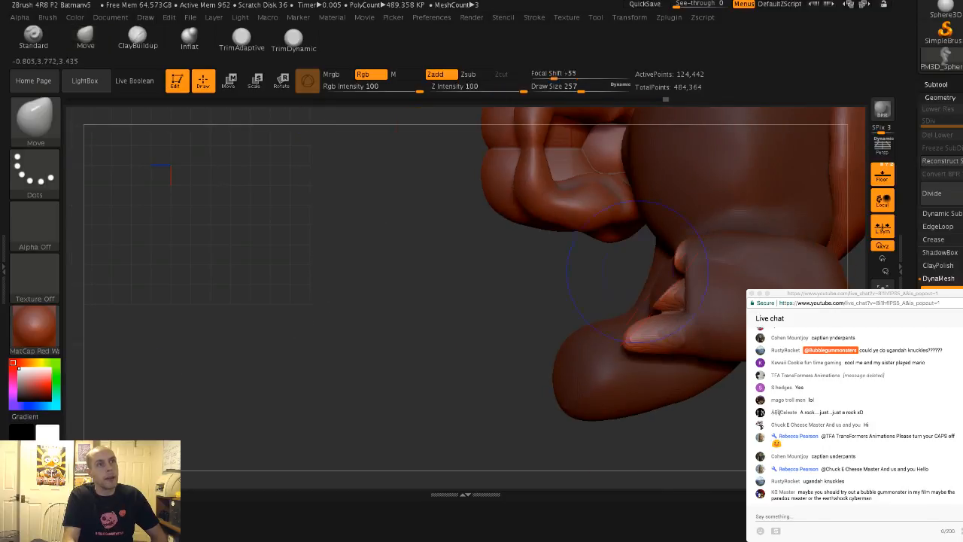
left_click_drag(682, 256, 671, 242)
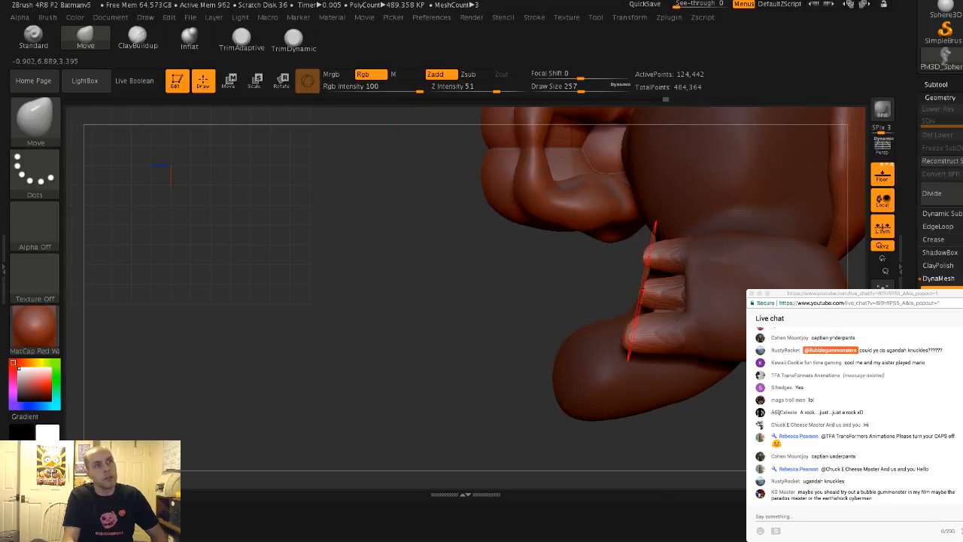
mouse_move(642, 290)
left_mouse_down()
mouse_move(626, 289)
mouse_move(647, 338)
mouse_move(679, 365)
mouse_move(703, 353)
mouse_move(669, 349)
left_mouse_up()
left_click_drag(627, 289, 634, 283)
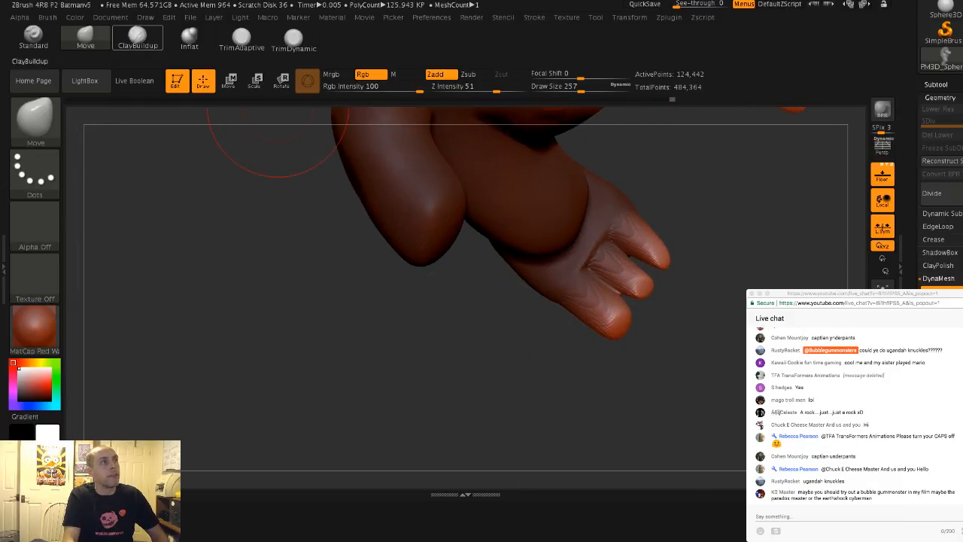
Thicken the three toes with the Inflat brush at draw size 163
left_click(189, 38)
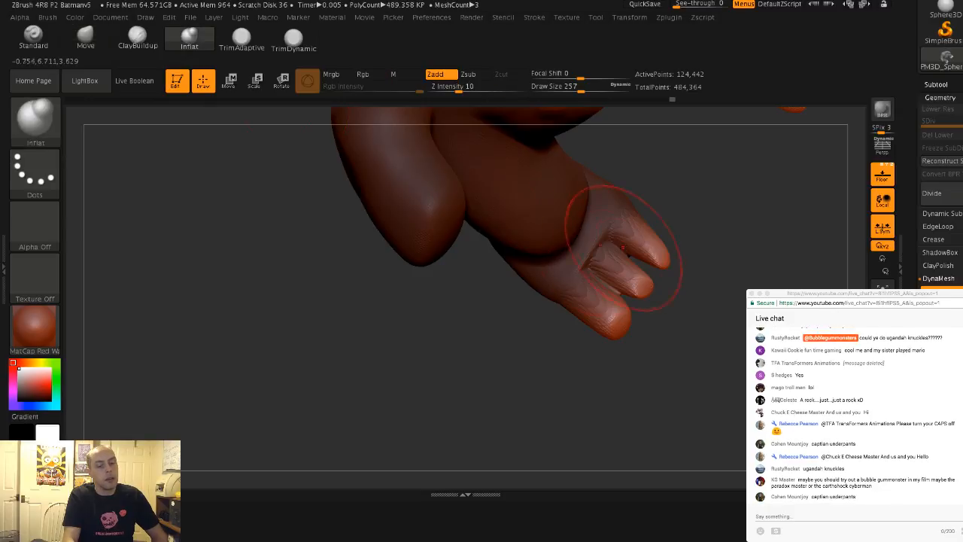
key("s")
mouse_move(649, 244)
left_mouse_down()
mouse_move(640, 245)
mouse_move(654, 245)
left_mouse_up()
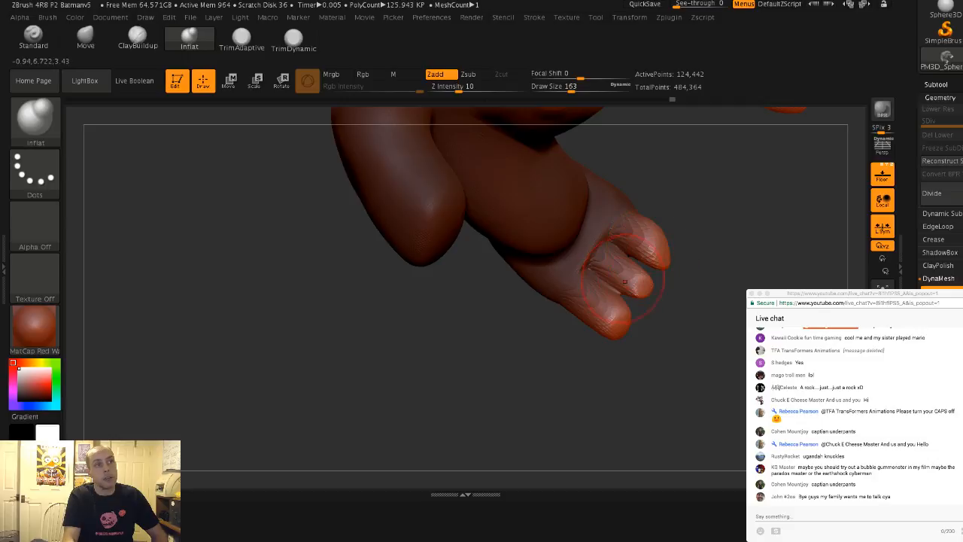
left_click_drag(571, 383, 573, 316)
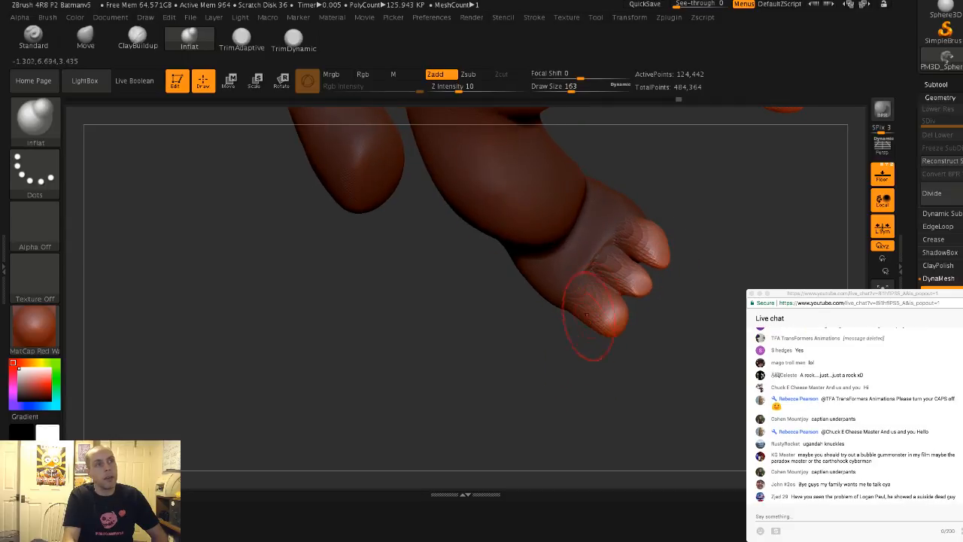
left_click_drag(662, 315, 513, 311)
left_click_drag(553, 180, 522, 297)
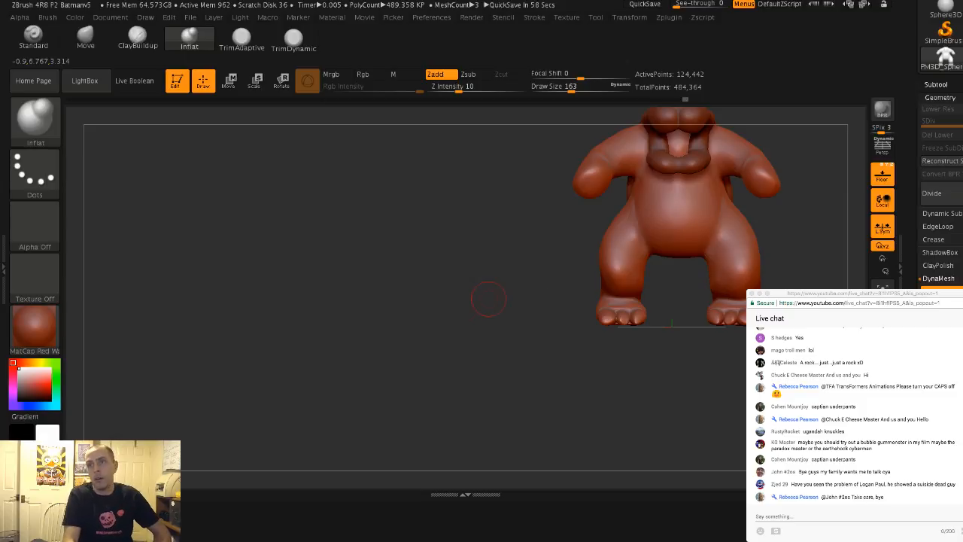
Lengthen the inner toe with the Move brush at draw size 149 and remesh the body with DynaMesh
mouse_move(388, 324)
left_mouse_down()
mouse_move(469, 380)
mouse_move(534, 361)
mouse_move(639, 351)
left_mouse_up()
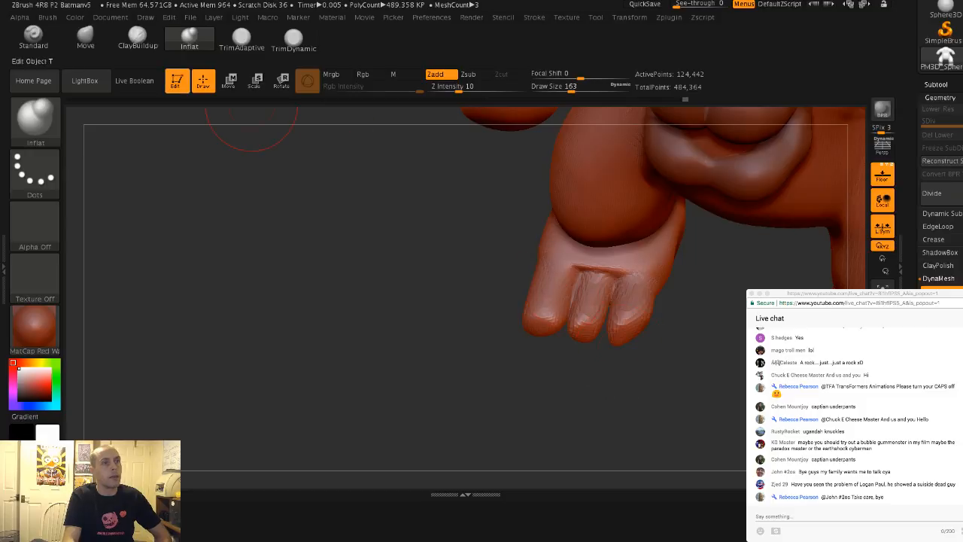
left_click(85, 38)
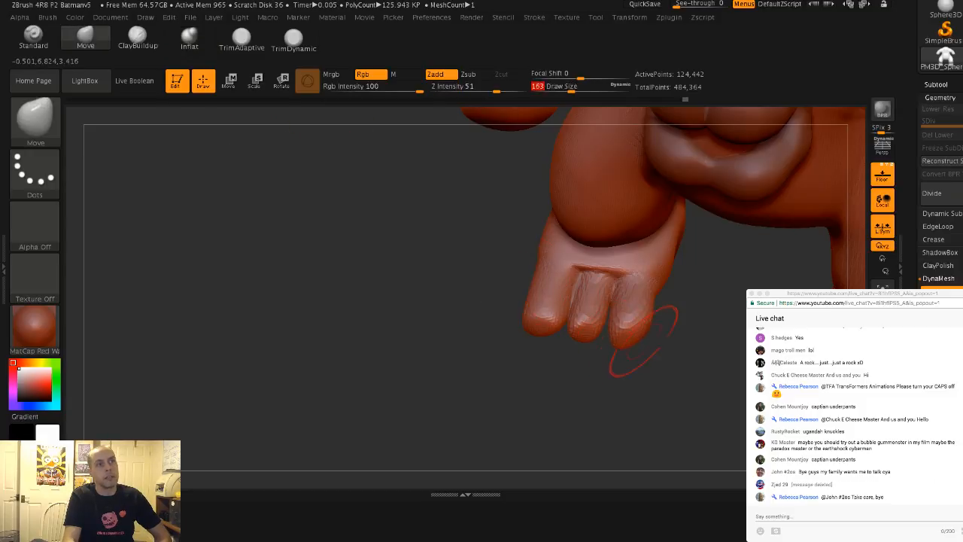
key("s")
left_click_drag(639, 344, 642, 344)
left_click_drag(635, 331, 637, 342)
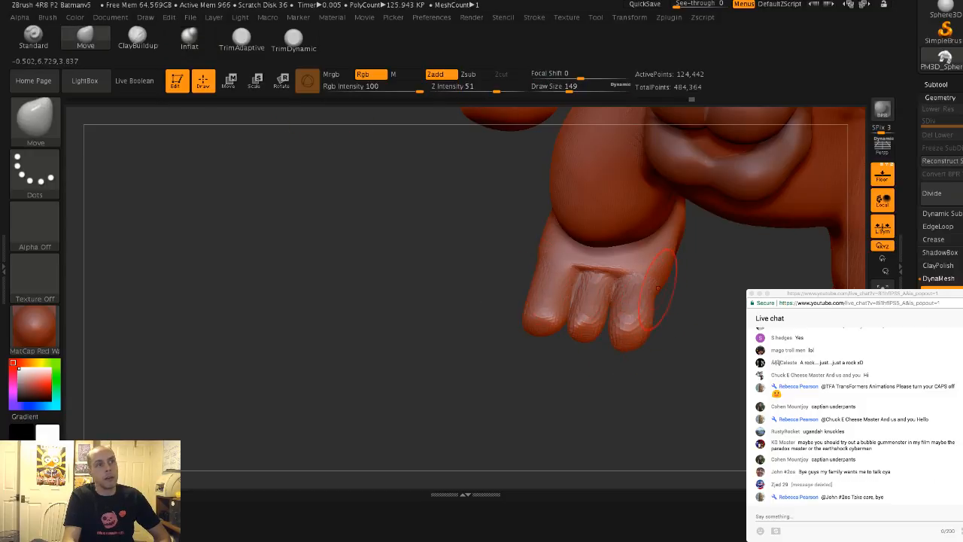
key("ctrl")
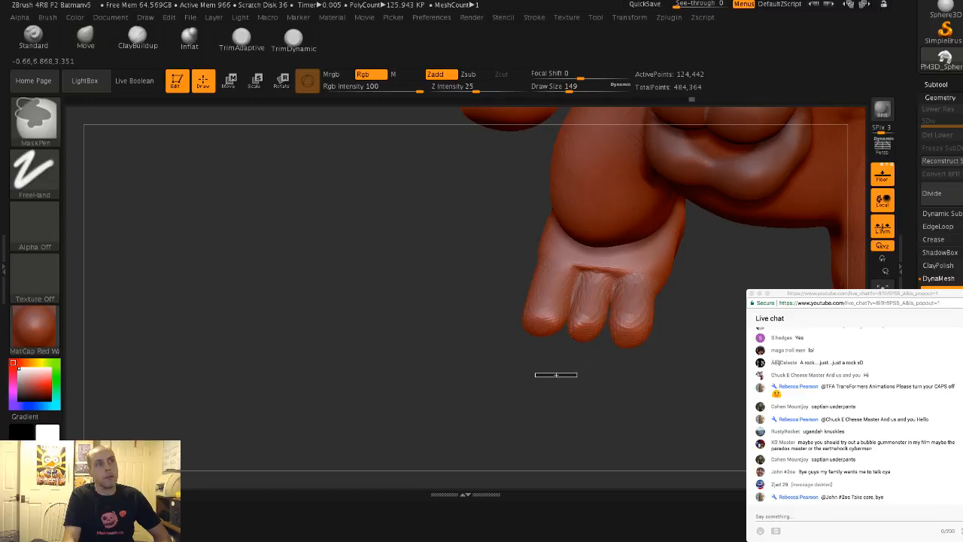
mouse_move(556, 375)
left_mouse_down("ctrl")
mouse_move(535, 377)
mouse_move(512, 286)
mouse_move(493, 304)
left_mouse_up("ctrl")
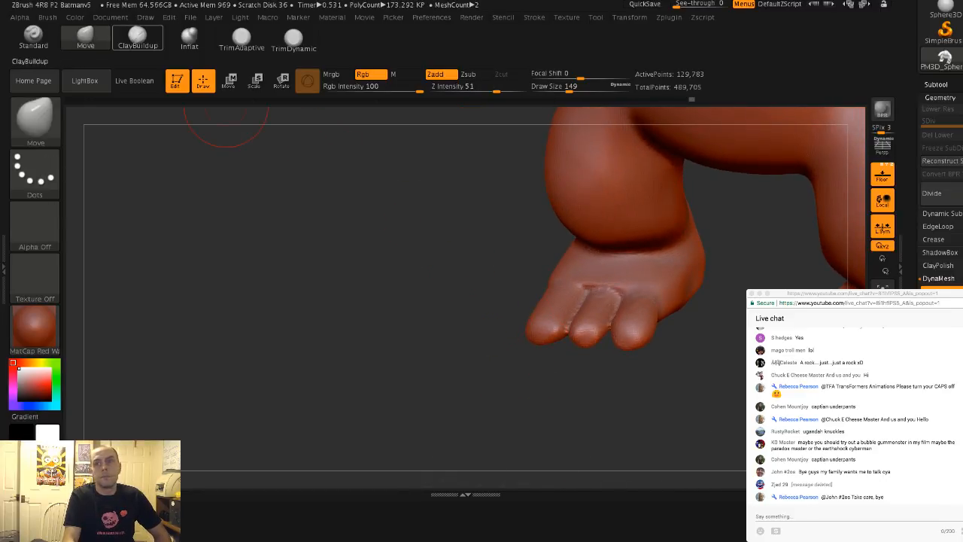
Build up the top of the foot behind the toes with ClayBuildup at draw size 149 and smooth it
left_click(138, 35)
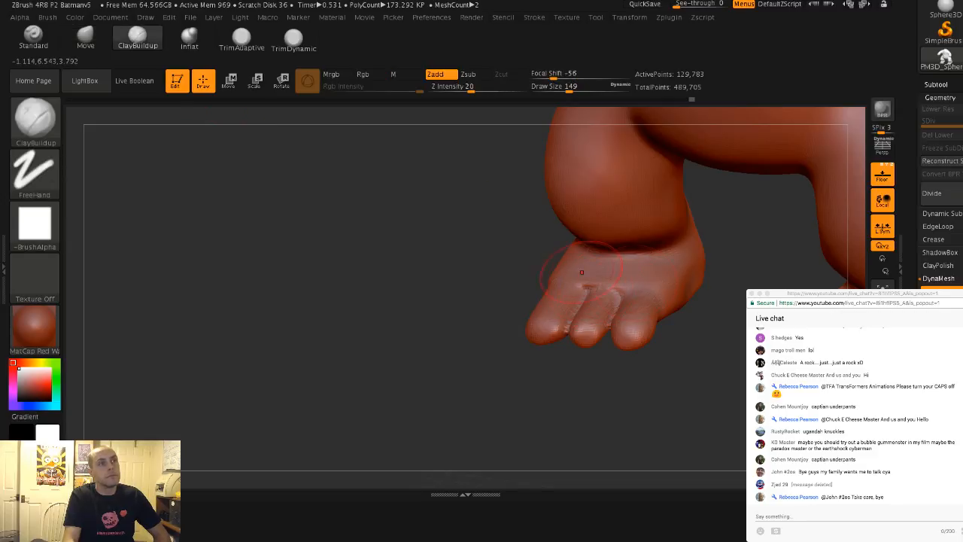
mouse_move(513, 290)
left_mouse_down()
mouse_move(568, 264)
mouse_move(551, 240)
mouse_move(677, 242)
mouse_move(579, 239)
mouse_move(575, 218)
mouse_move(628, 239)
left_mouse_up()
left_click_drag(510, 204, 479, 206)
left_click_drag(621, 224, 605, 230, "shift")
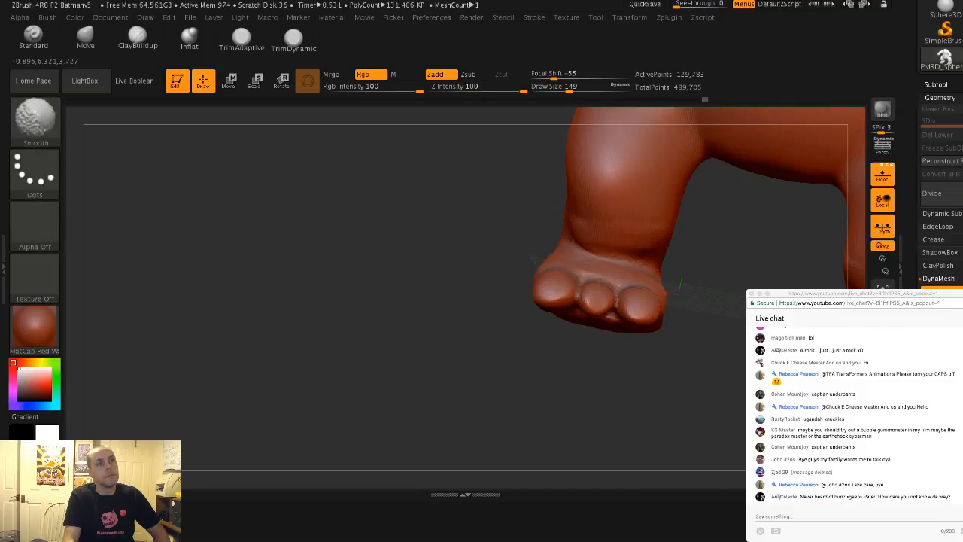
Carve a nail recess into the tip of each toe with ClayBuildup at draw size 87
mouse_move(482, 248)
left_mouse_down("alt")
mouse_move(479, 197)
mouse_move(407, 226)
mouse_move(456, 259)
mouse_move(460, 308)
left_mouse_up("alt")
key("s")
mouse_move(520, 311)
left_mouse_down()
mouse_move(512, 314)
mouse_move(562, 304)
mouse_move(527, 311)
mouse_move(549, 303)
mouse_move(595, 315)
left_mouse_up()
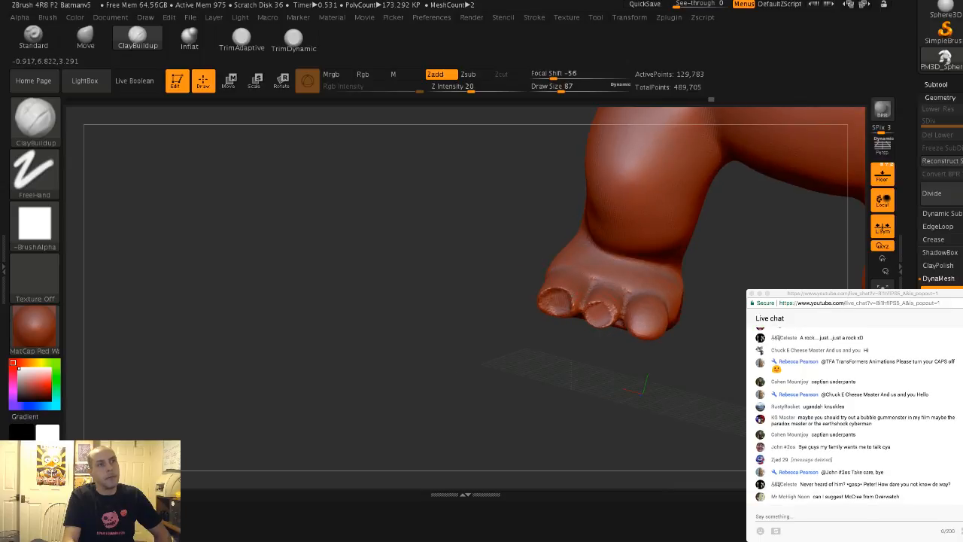
left_click_drag(501, 251, 642, 336)
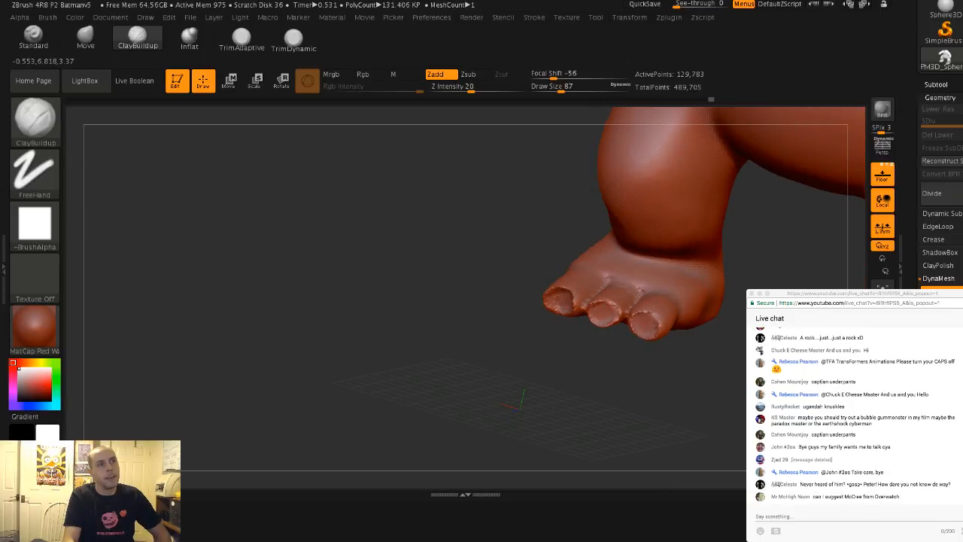
Remesh the body with DynaMesh and smooth the carved toe tips
left_click_drag(520, 228, 516, 290)
left_click_drag(461, 234, 491, 234, "ctrl")
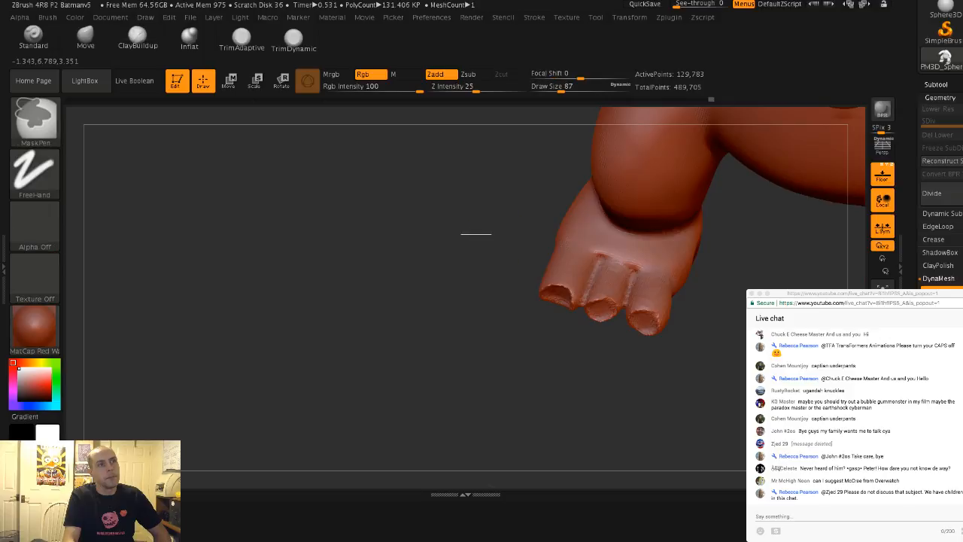
left_click_drag(513, 314, 543, 310)
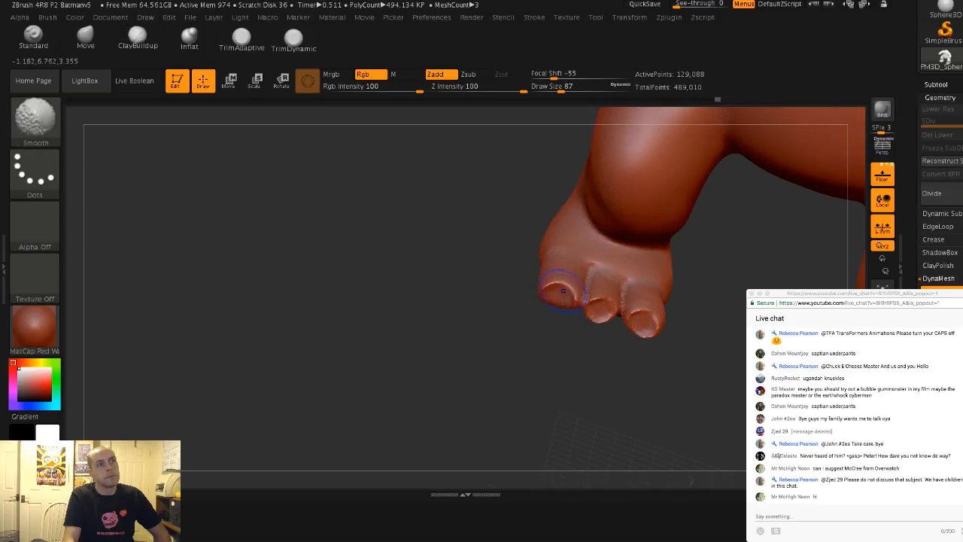
left_click_drag(571, 369, 580, 333)
left_click_drag(646, 320, 639, 327, "shift")
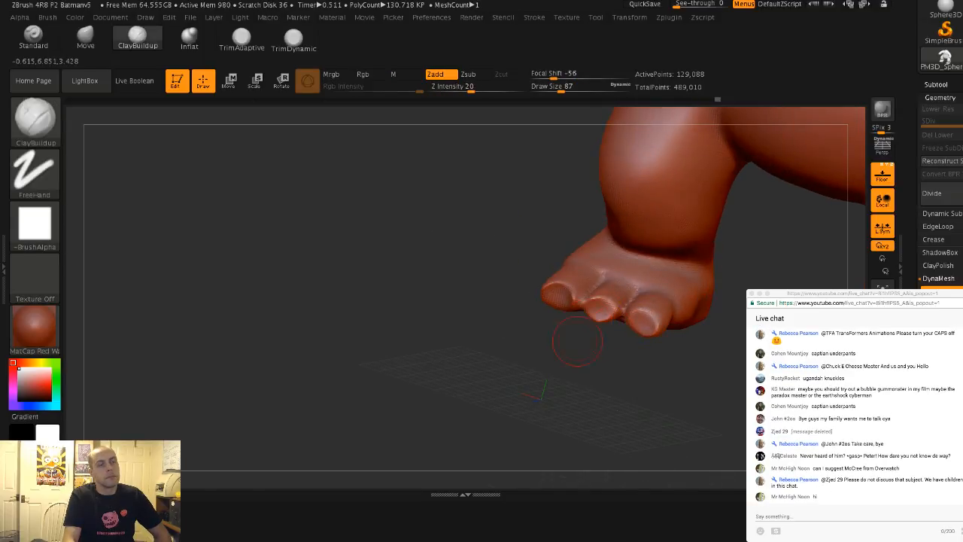
Redefine the nail recesses on the toe tips with ClayBuildup at draw size 83
mouse_move(577, 341)
left_mouse_down()
mouse_move(572, 354)
mouse_move(608, 350)
mouse_move(639, 320)
left_mouse_up()
key("s")
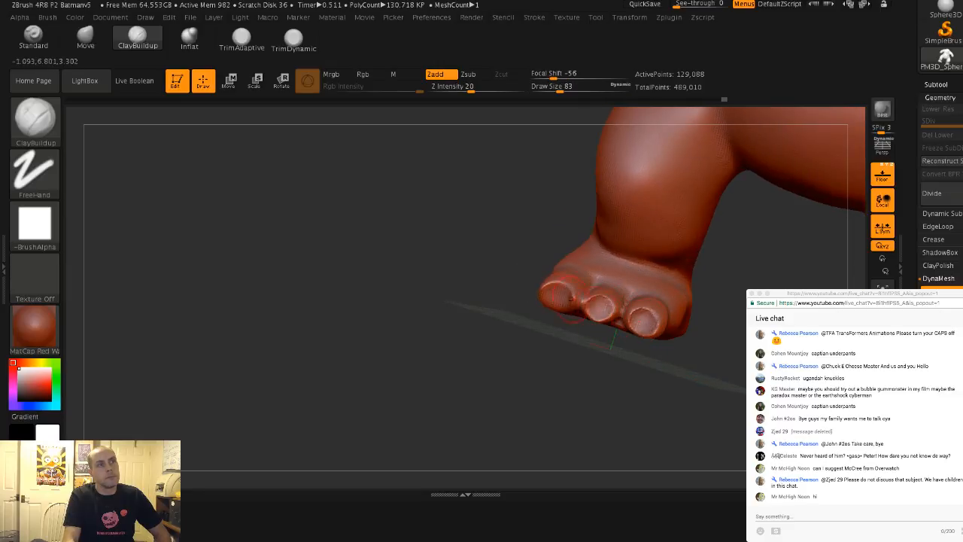
mouse_move(538, 319)
left_mouse_down()
mouse_move(554, 376)
mouse_move(542, 361)
mouse_move(587, 339)
mouse_move(606, 314)
mouse_move(552, 301)
left_mouse_up()
Reshape the toes and the side of the foot with the Move brush at draw size 223
mouse_move(456, 288)
left_mouse_down()
mouse_move(587, 290)
mouse_move(565, 321)
mouse_move(590, 348)
left_mouse_up()
left_click(85, 38)
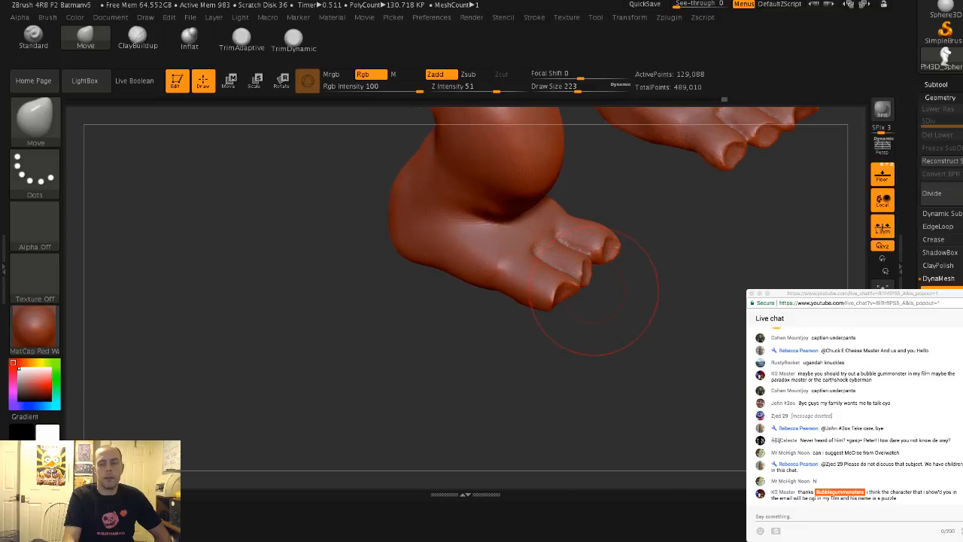
mouse_move(573, 285)
left_mouse_down()
mouse_move(581, 275)
mouse_move(550, 290)
left_mouse_up()
mouse_move(608, 286)
left_mouse_down()
mouse_move(575, 241)
mouse_move(556, 188)
left_mouse_up()
left_click_drag(650, 173, 491, 275)
left_click_drag(604, 176, 597, 178)
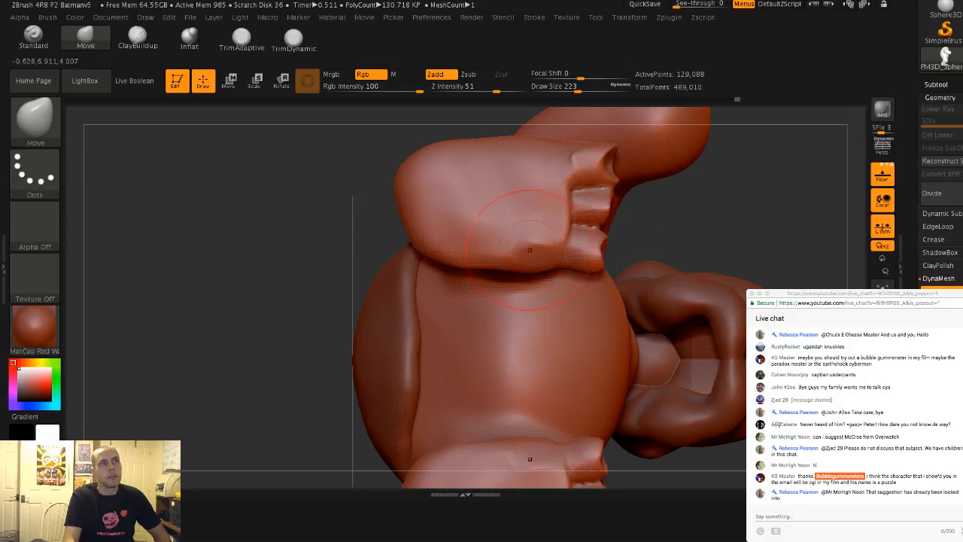
Round the heel end of the sole with the Move brush at draw size 245 and smooth it
key("s")
left_click_drag(525, 252, 414, 258)
left_click_drag(400, 173, 406, 174)
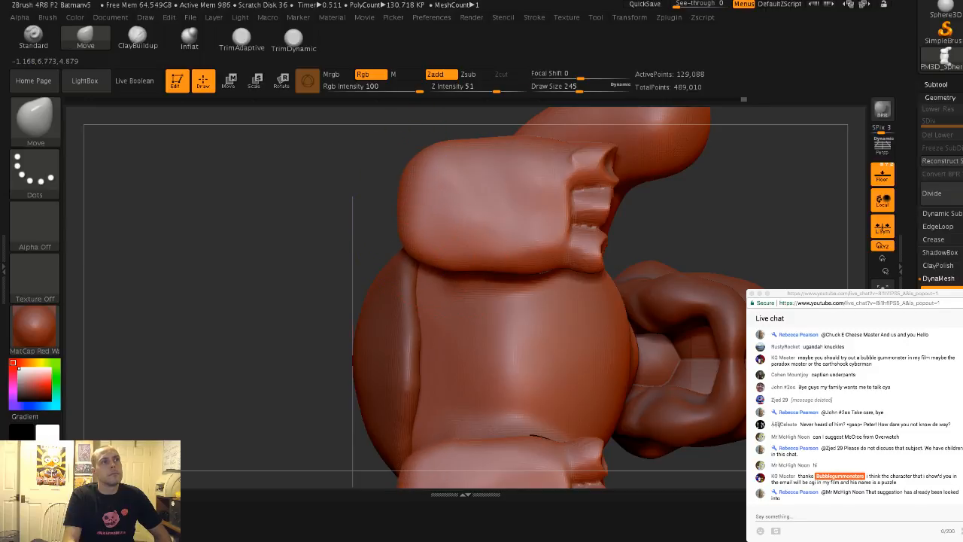
key("shift")
left_click_drag(418, 255, 422, 250)
key("shift")
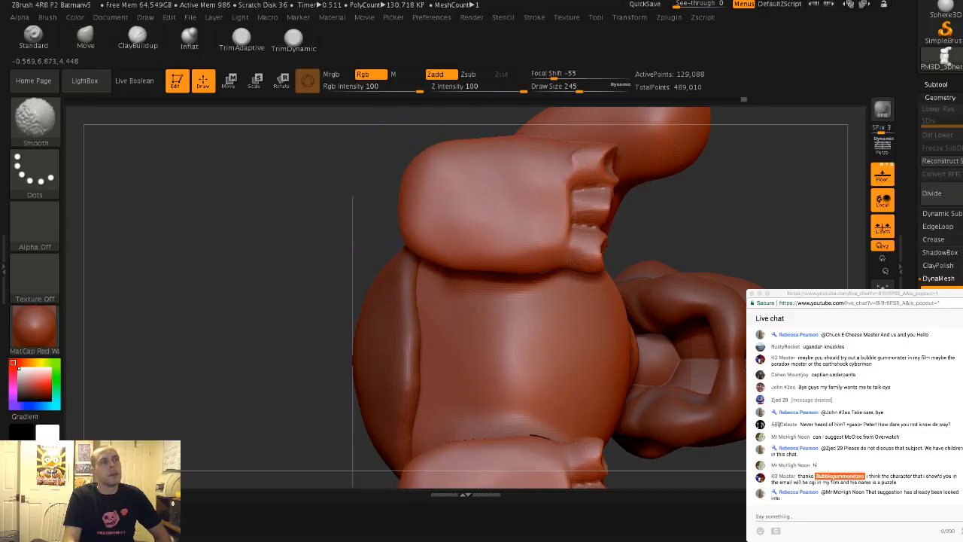
Adjust the heel and ankle profile from the side with the Move brush at draw size 245
mouse_move(316, 301)
left_mouse_down()
mouse_move(331, 354)
mouse_move(452, 331)
left_mouse_up()
left_click_drag(455, 254, 456, 259)
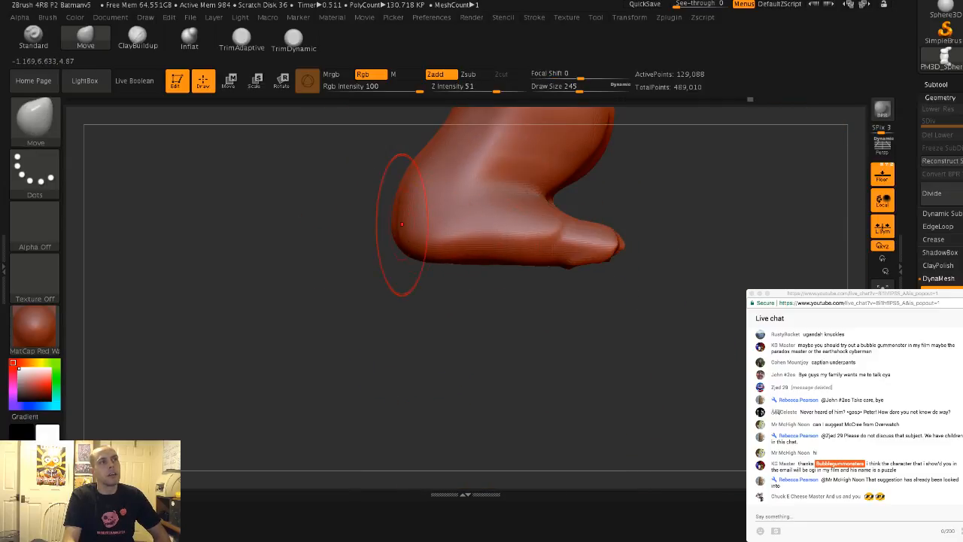
left_click_drag(384, 196, 490, 289)
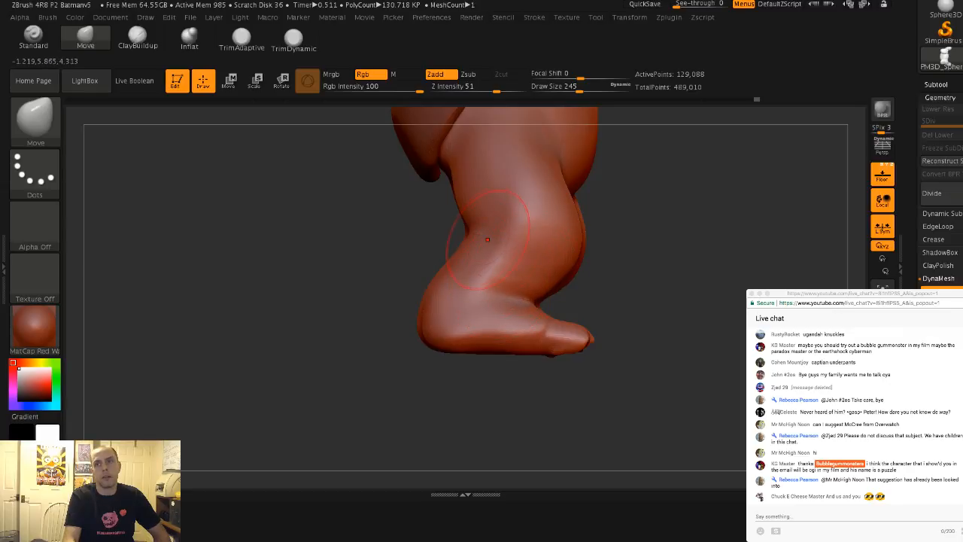
left_click_drag(382, 216, 465, 203)
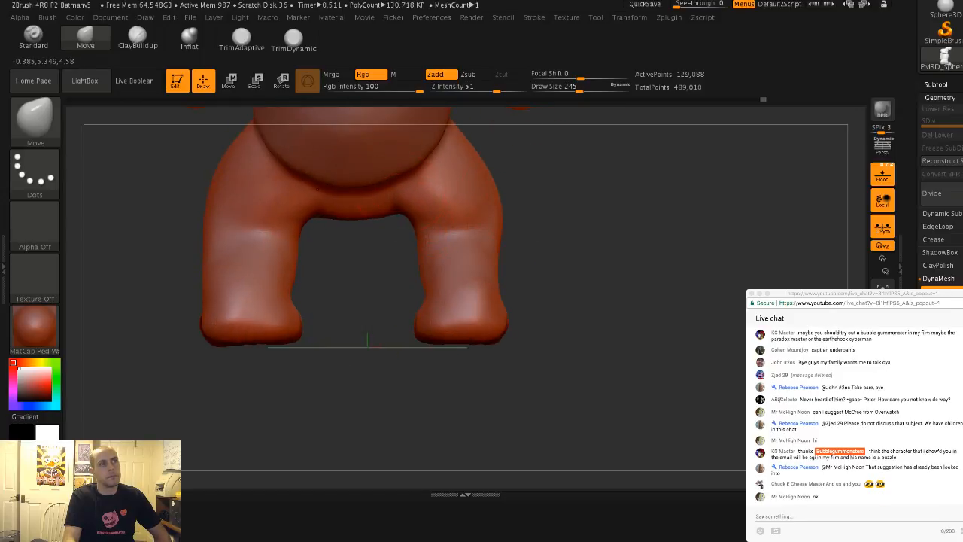
Refine and smooth the back of the lower legs above the heels
key("shift")
left_click_drag(617, 316, 444, 316)
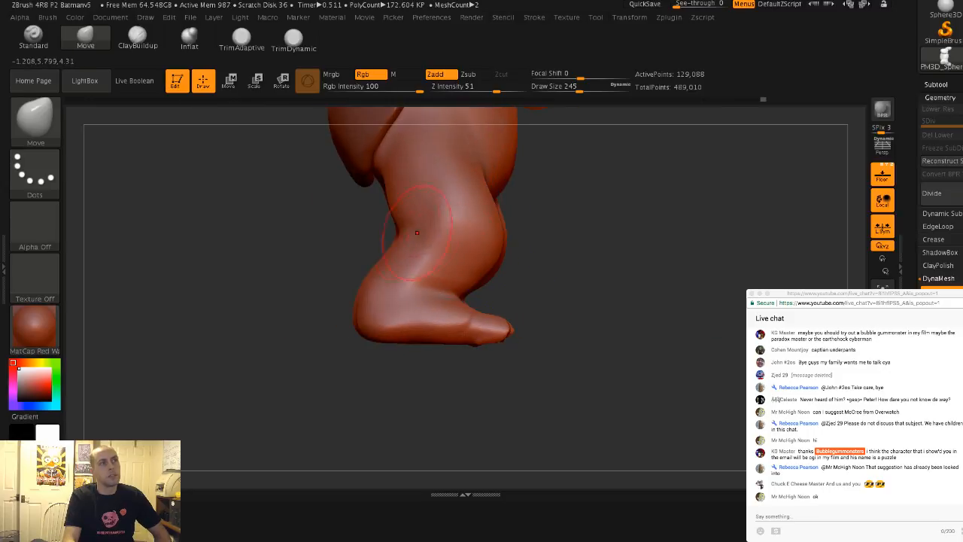
left_click_drag(414, 230, 398, 215, "shift")
left_click_drag(617, 301, 527, 331)
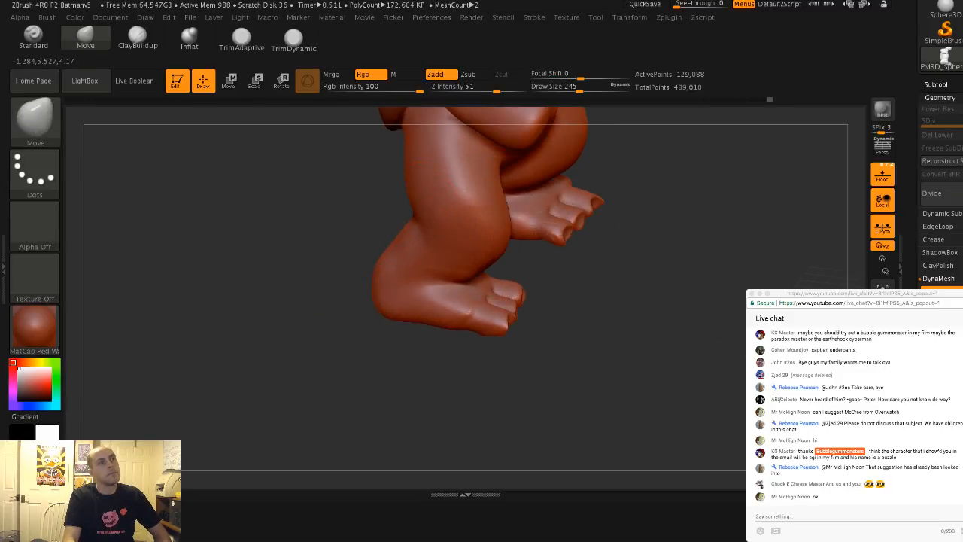
mouse_move(647, 316)
left_mouse_down()
mouse_move(677, 275)
mouse_move(298, 228)
mouse_move(271, 242)
mouse_move(225, 243)
left_mouse_up()
mouse_move(386, 216)
left_mouse_down()
mouse_move(454, 236)
mouse_move(509, 291)
mouse_move(419, 244)
mouse_move(417, 157)
left_mouse_up()
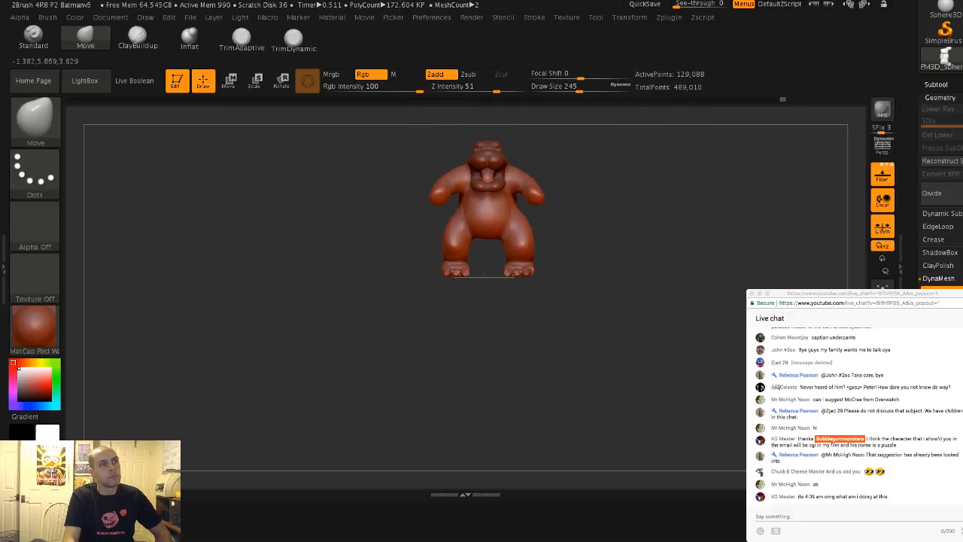
Mask the nail recesses on the three toe tips with MaskPen at draw size 65 and invert the mask
mouse_move(408, 107)
left_mouse_down("alt")
mouse_move(398, 333)
mouse_move(409, 316)
mouse_move(374, 315)
left_mouse_up("alt")
key("s")
mouse_move(376, 315)
left_mouse_down("alt")
mouse_move(415, 243)
mouse_move(410, 294)
mouse_move(384, 314)
mouse_move(389, 256)
mouse_move(441, 288)
mouse_move(493, 292)
left_mouse_up("alt")
key("s")
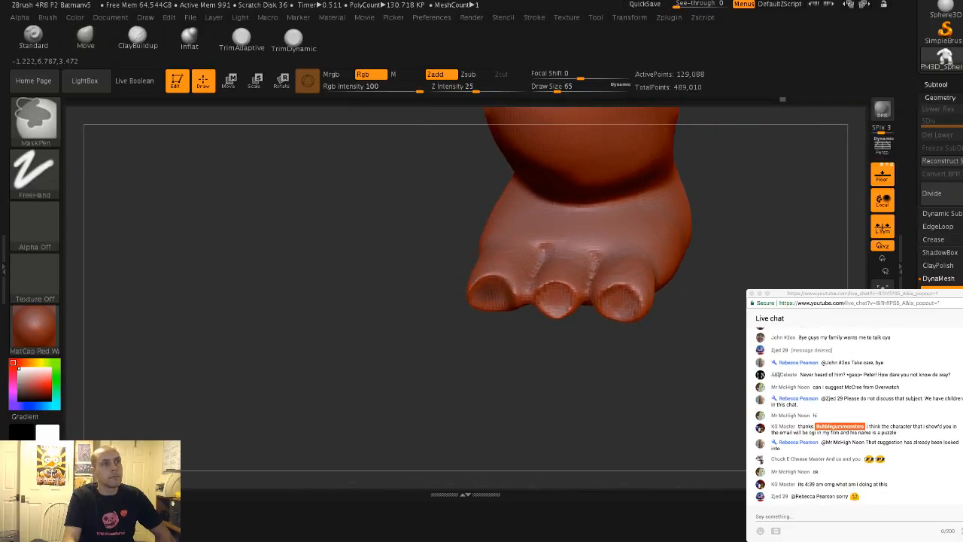
left_click_drag(423, 275, 459, 276)
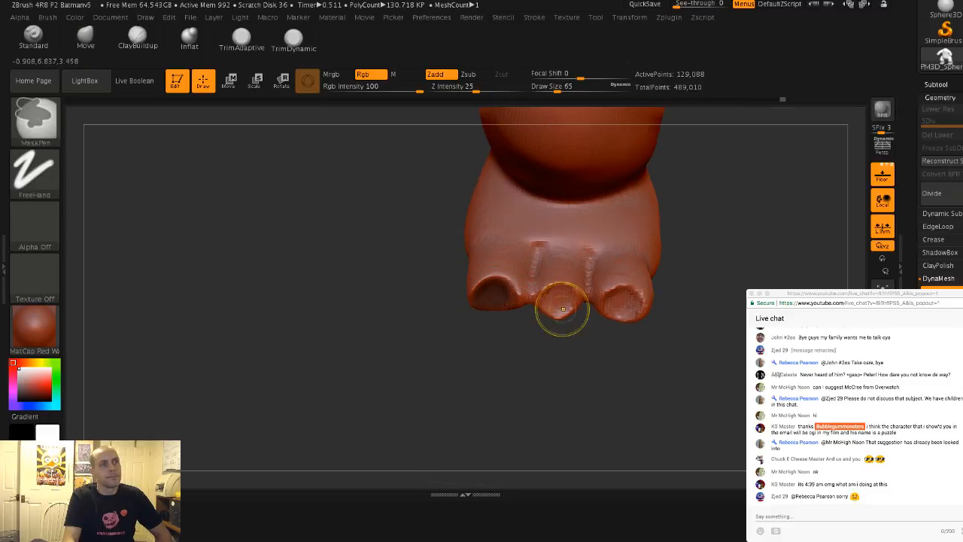
left_click_drag(563, 309, 555, 299, "ctrl")
left_click_drag(624, 303, 630, 293, "ctrl")
mouse_move(609, 377)
left_mouse_down("alt")
mouse_move(662, 278)
mouse_move(777, 240)
mouse_move(665, 349)
mouse_move(747, 183)
left_mouse_up("alt")
left_click(701, 335, "ctrl")
Pull a pointed nail out of each of the three toe tips with the Move brush at draw size 132
left_click_drag(778, 211, 711, 406)
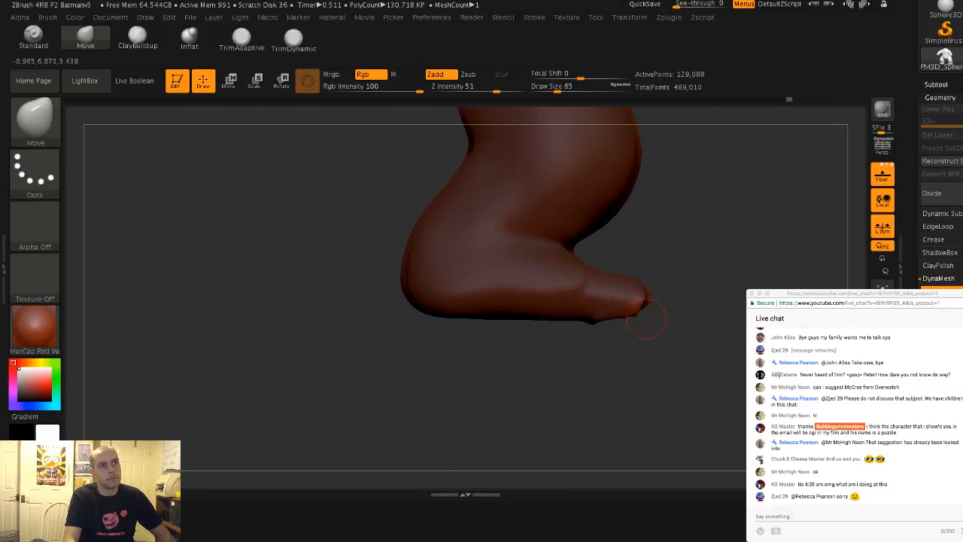
left_click_drag(663, 335, 595, 410)
key("s")
left_click_drag(593, 377, 603, 377)
mouse_move(640, 414)
left_mouse_down()
mouse_move(726, 362)
mouse_move(588, 387)
mouse_move(623, 397)
left_mouse_up()
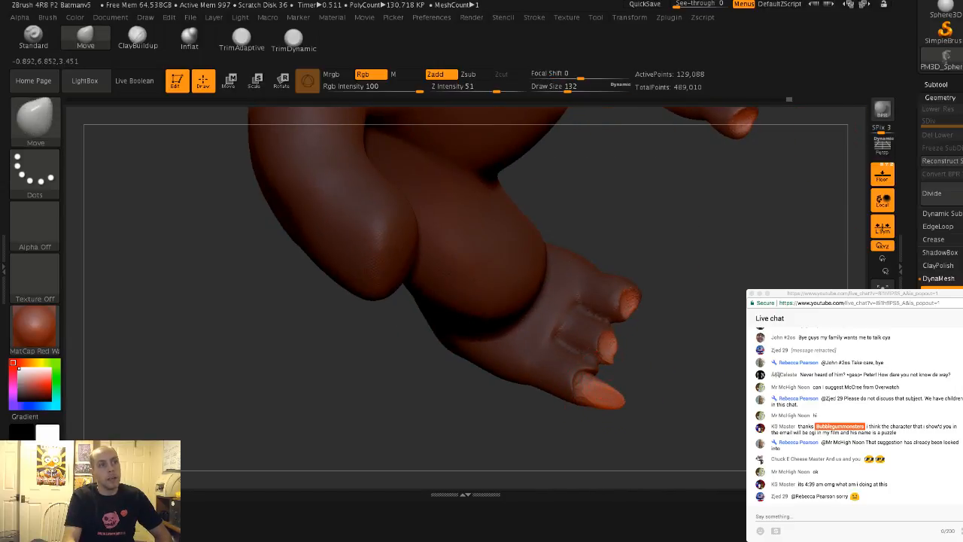
left_click_drag(626, 355, 627, 355)
left_click_drag(681, 320, 656, 345)
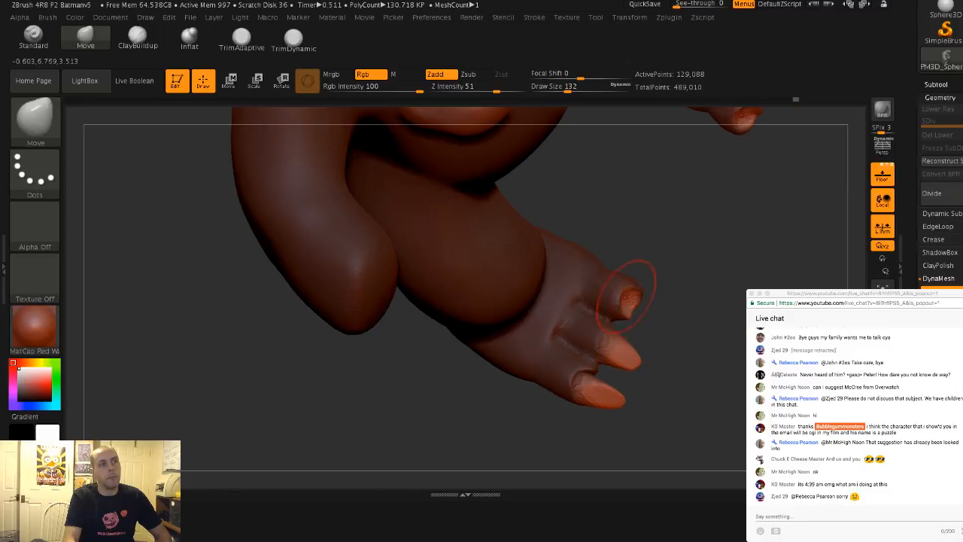
mouse_move(630, 292)
left_mouse_down()
mouse_move(672, 328)
mouse_move(656, 310)
left_mouse_up()
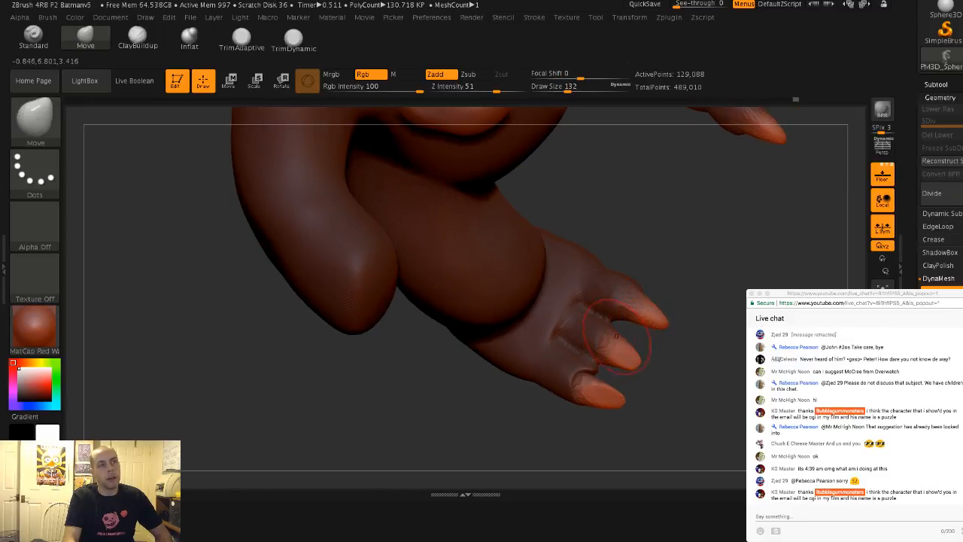
mouse_move(742, 398)
left_mouse_down()
mouse_move(721, 408)
mouse_move(688, 398)
mouse_move(669, 435)
left_mouse_up()
left_click_drag(620, 354, 629, 358)
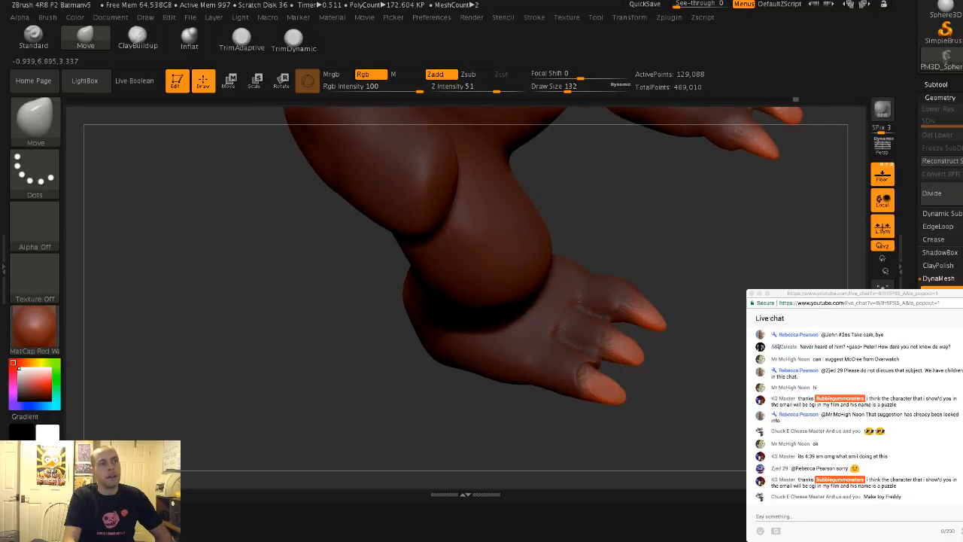
Adjust the length and downward curve of the toenails with the Move brush at draw size 251
mouse_move(693, 418)
left_mouse_down()
mouse_move(700, 391)
mouse_move(516, 395)
mouse_move(572, 395)
left_mouse_up()
left_click_drag(684, 271, 726, 280)
key("s")
mouse_move(620, 363)
left_mouse_down()
mouse_move(650, 354)
mouse_move(684, 387)
mouse_move(681, 365)
left_mouse_up()
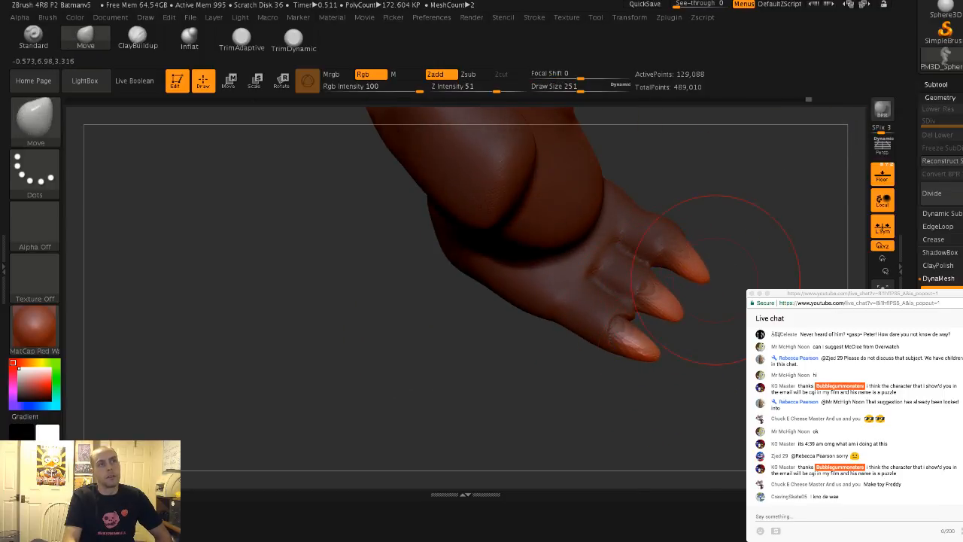
left_click_drag(710, 280, 602, 248)
left_click_drag(693, 248, 639, 346)
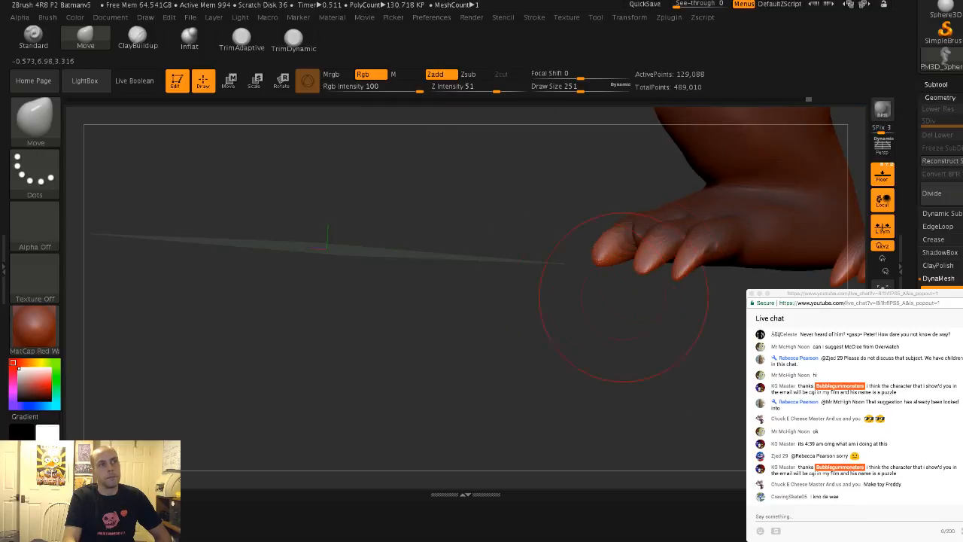
mouse_move(623, 297)
left_mouse_down()
mouse_move(647, 307)
mouse_move(726, 288)
left_mouse_up()
left_click_drag(648, 265, 620, 275)
left_click_drag(681, 292, 629, 342)
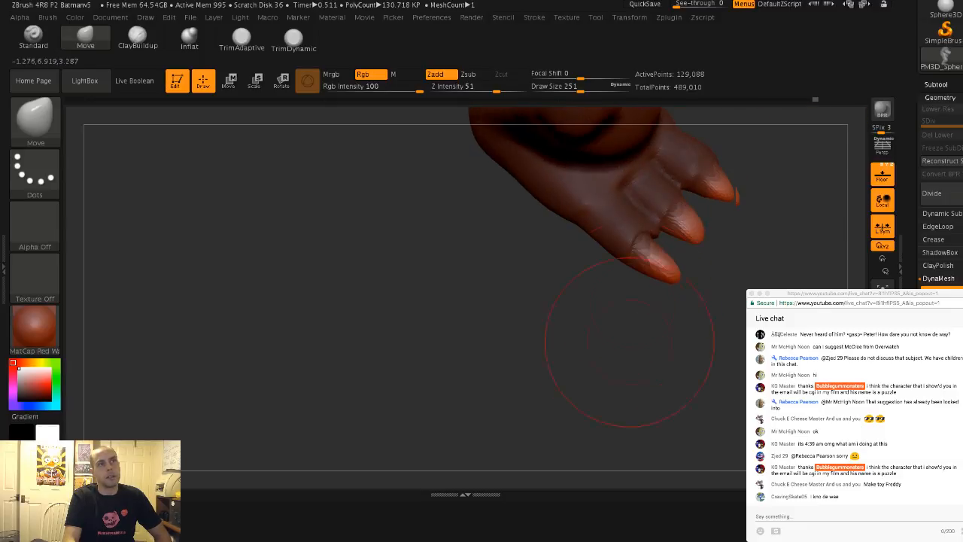
Even out the middle and inner toenails and smooth their tips
left_click_drag(686, 237, 693, 240)
mouse_move(714, 205)
left_mouse_down("shift")
mouse_move(724, 201)
mouse_move(731, 217)
left_mouse_up("shift")
left_click_drag(744, 249, 681, 317)
left_click_drag(670, 455, 641, 337, "alt")
left_click_drag(641, 278, 647, 318, "alt")
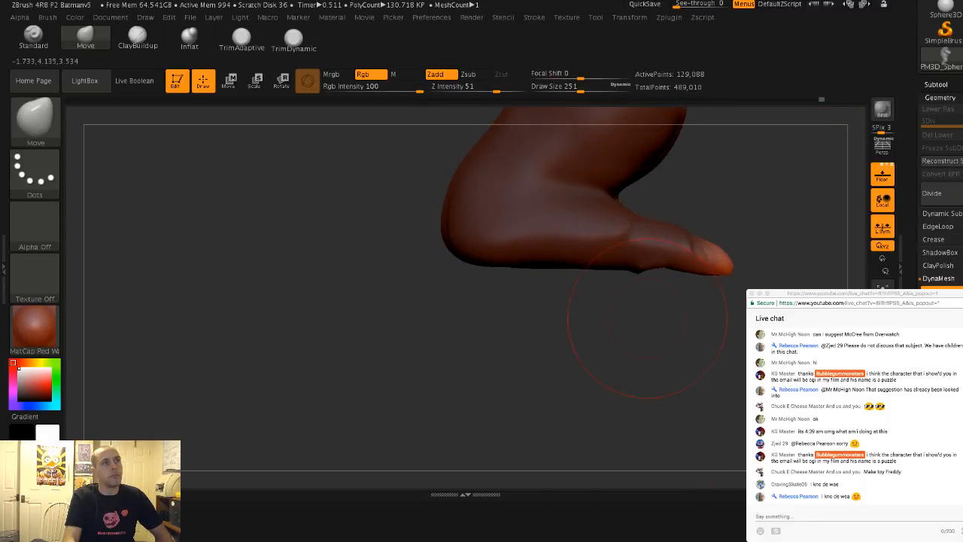
Clear the mask and refine the toes around the nails with the Move brush at draw size 116
left_click_drag(398, 218, 372, 244, "ctrl")
left_click_drag(376, 301, 387, 211)
key("s")
left_click_drag(592, 212, 574, 213)
key("shift")
mouse_move(387, 301)
left_mouse_down("alt")
mouse_move(388, 248)
mouse_move(421, 196)
mouse_move(451, 195)
left_mouse_up("alt")
left_click_drag(512, 196, 426, 292, "alt")
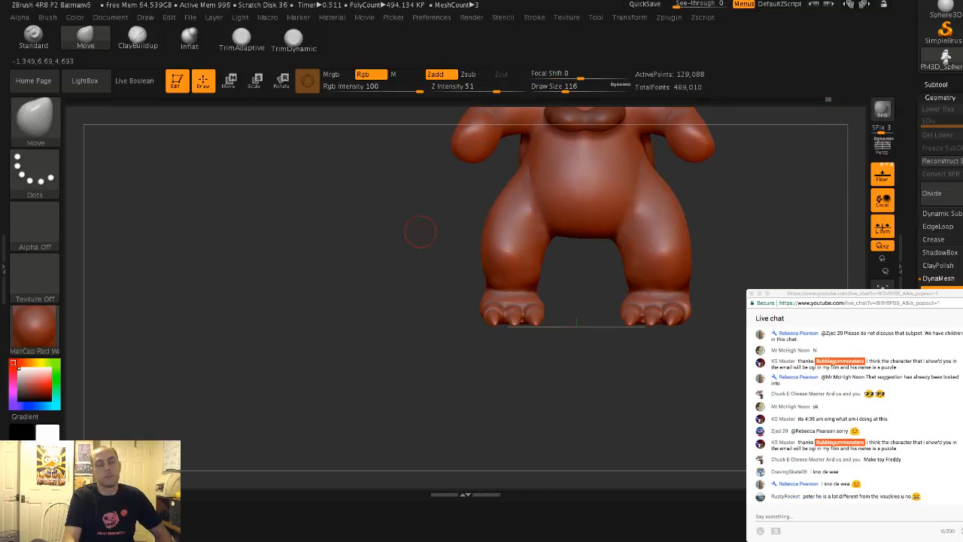
Smooth the outer arm around the elbow at draw size 228
mouse_move(421, 232)
left_mouse_down("alt")
mouse_move(417, 271)
mouse_move(344, 243)
mouse_move(305, 263)
mouse_move(400, 287)
left_mouse_up("alt")
key("s")
left_click_drag(536, 301, 549, 302)
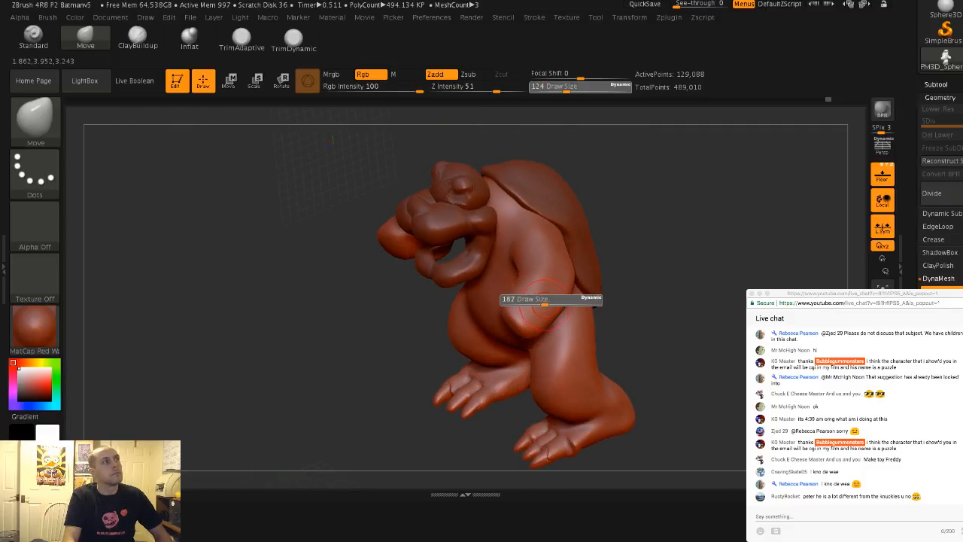
left_click(137, 36)
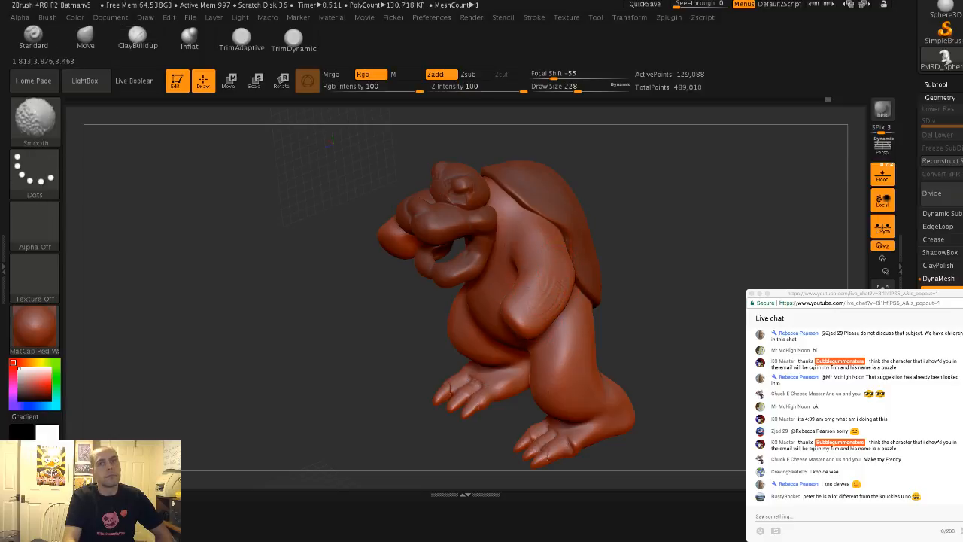
left_click_drag(555, 279, 546, 299, "shift")
Mask the ends of both arms at draw size 228 and invert the mask to isolate the hands
mouse_move(360, 160)
left_mouse_down("alt")
mouse_move(366, 209)
mouse_move(308, 211)
mouse_move(260, 282)
mouse_move(342, 278)
mouse_move(346, 234)
mouse_move(323, 222)
mouse_move(367, 213)
mouse_move(377, 184)
mouse_move(482, 197)
left_mouse_up("alt")
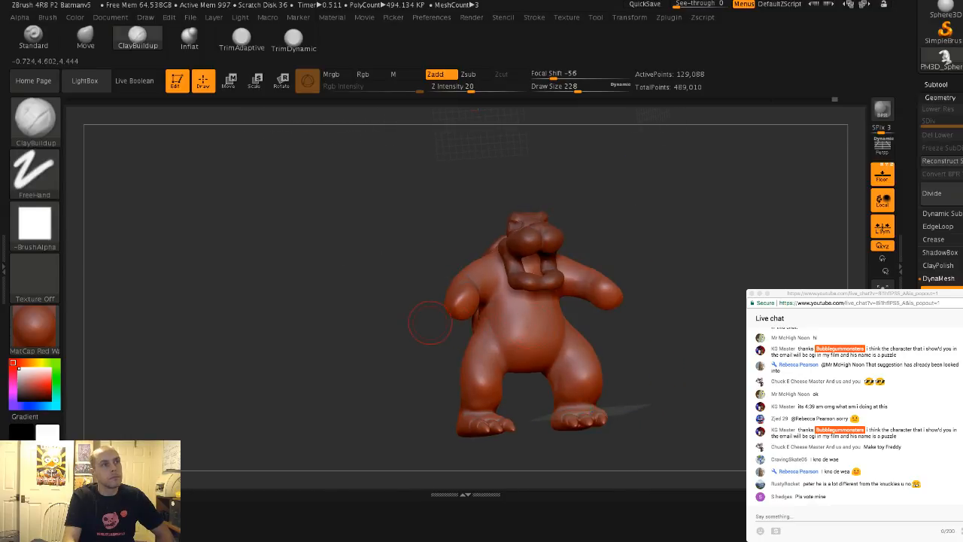
left_click_drag(464, 302, 468, 302, "ctrl")
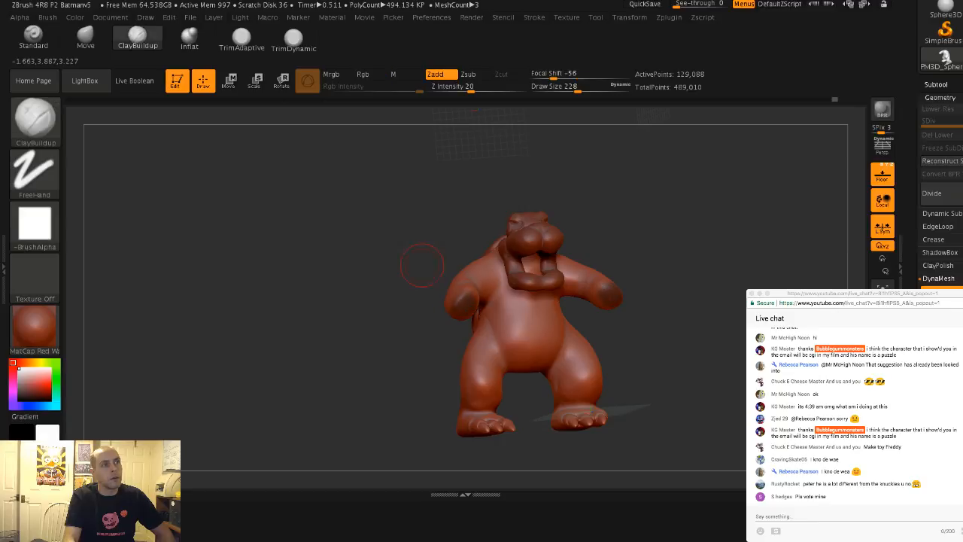
mouse_move(419, 265)
left_mouse_down()
mouse_move(439, 303)
mouse_move(469, 302)
left_mouse_up()
mouse_move(407, 301)
left_mouse_down()
mouse_move(546, 316)
mouse_move(260, 114)
left_mouse_up()
left_click(546, 316, "ctrl")
Pull the ends of the arms out into basic hand shapes with the Move brush at draw size 372
left_click(85, 37)
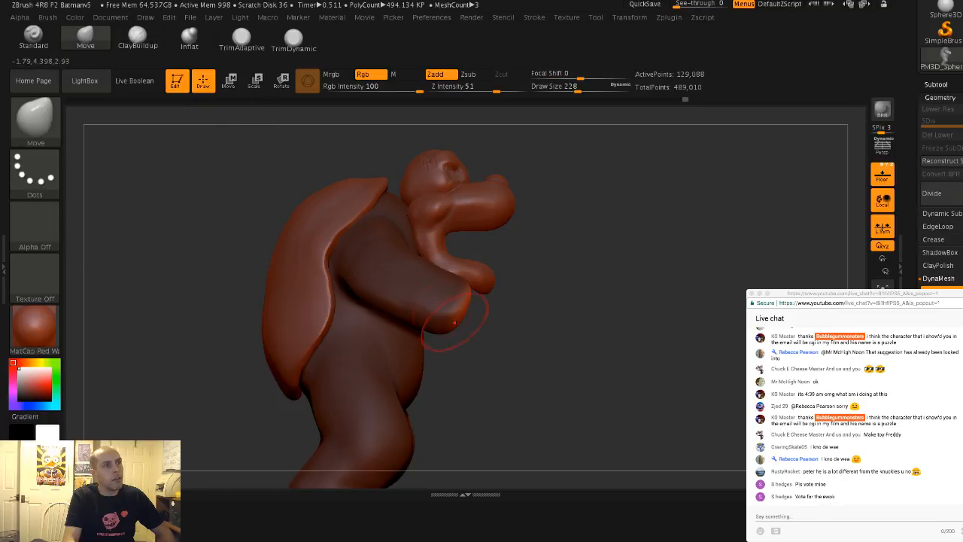
key("s")
left_click_drag(455, 322, 471, 320)
left_click_drag(540, 338, 339, 361)
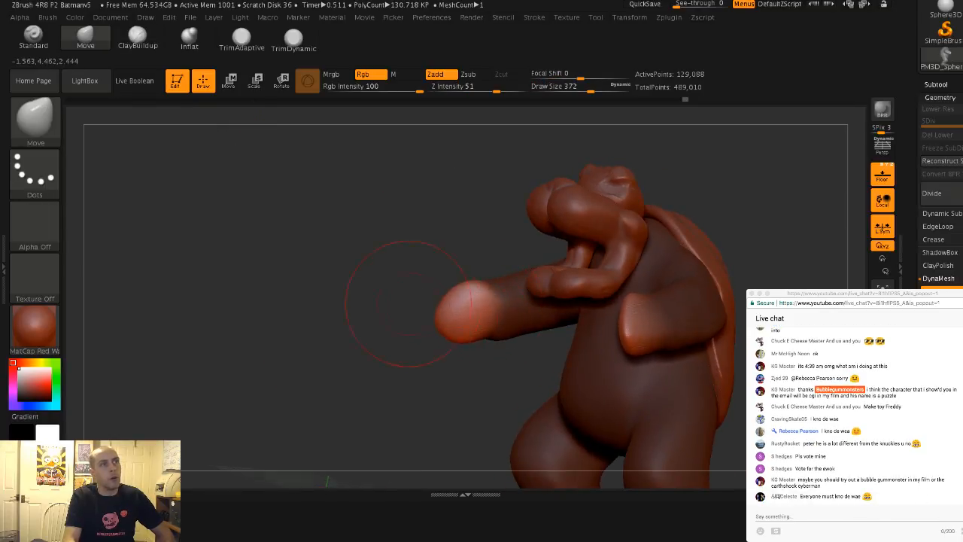
left_click_drag(402, 292, 509, 324)
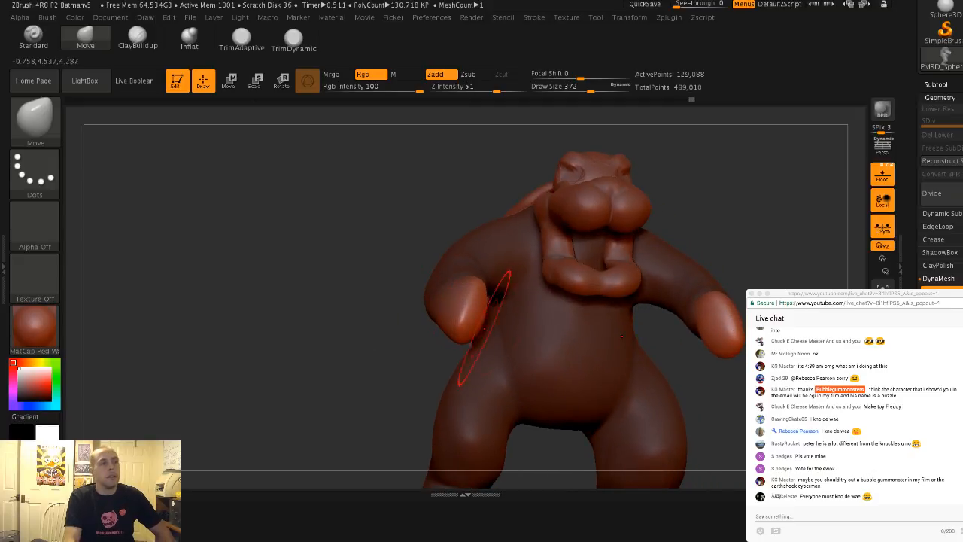
left_click_drag(435, 319, 452, 322)
Widen and round the hand forms from several angles with the Move brush at draw size 372
mouse_move(403, 226)
left_mouse_down()
mouse_move(451, 334)
mouse_move(466, 328)
left_mouse_up()
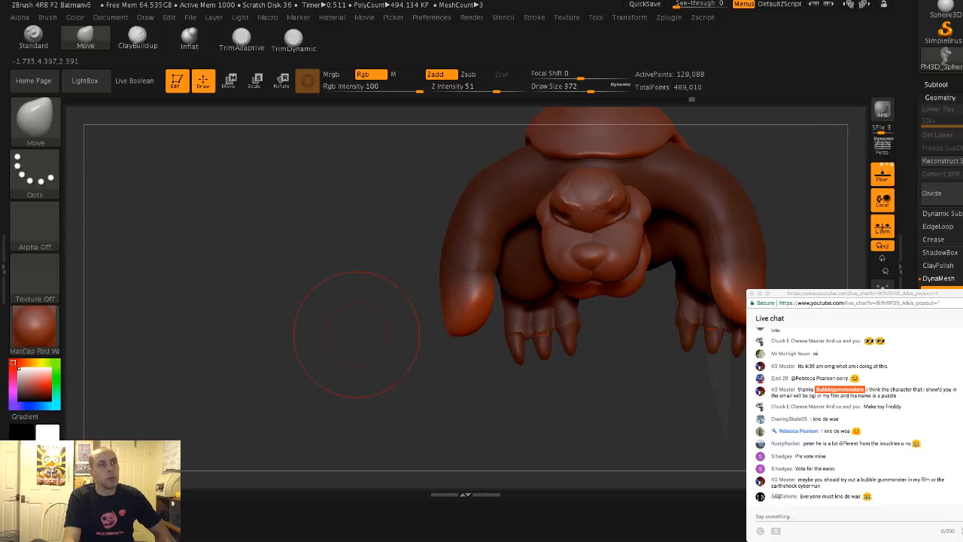
mouse_move(357, 335)
left_mouse_down()
mouse_move(354, 204)
mouse_move(443, 331)
left_mouse_up()
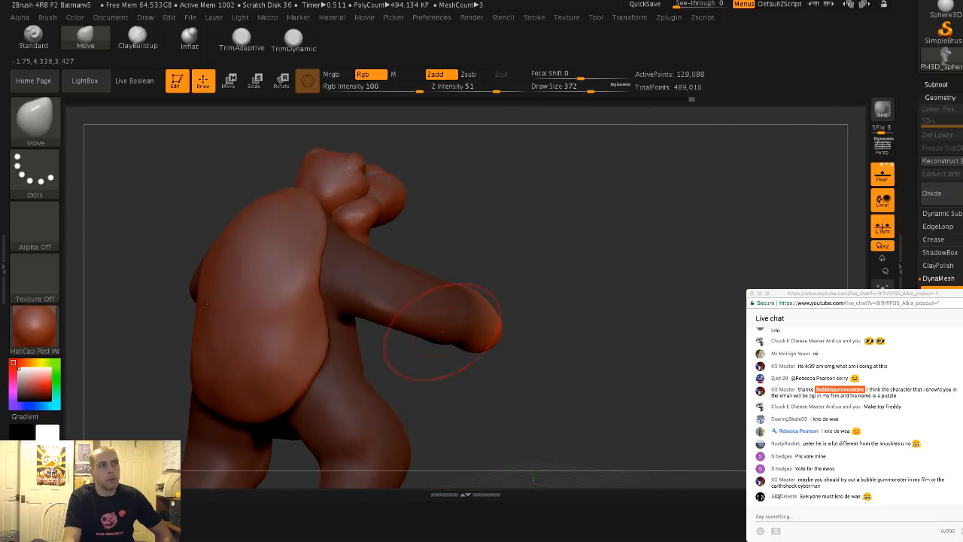
mouse_move(534, 350)
left_mouse_down()
mouse_move(499, 321)
mouse_move(526, 323)
mouse_move(497, 329)
left_mouse_up()
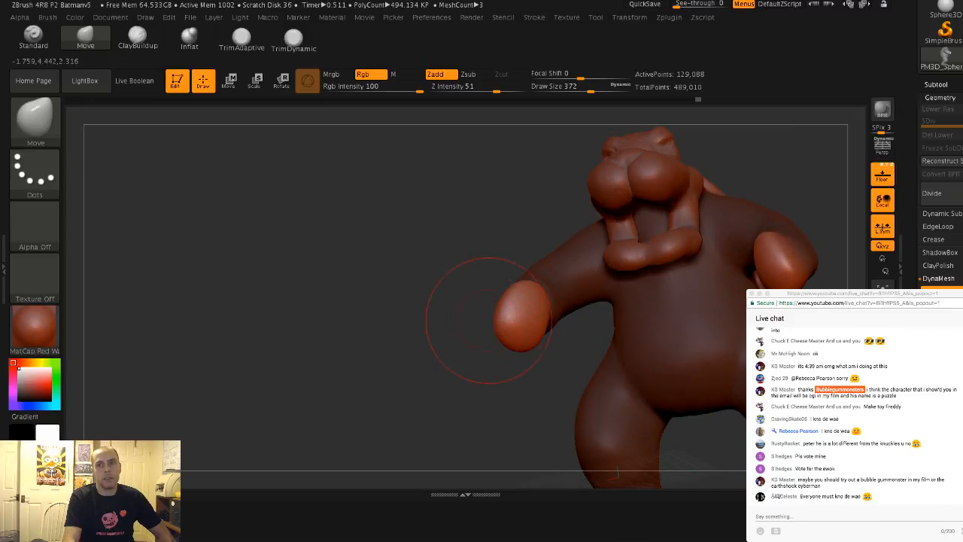
mouse_move(456, 303)
left_mouse_down()
mouse_move(441, 303)
mouse_move(458, 328)
mouse_move(460, 310)
mouse_move(415, 305)
left_mouse_up()
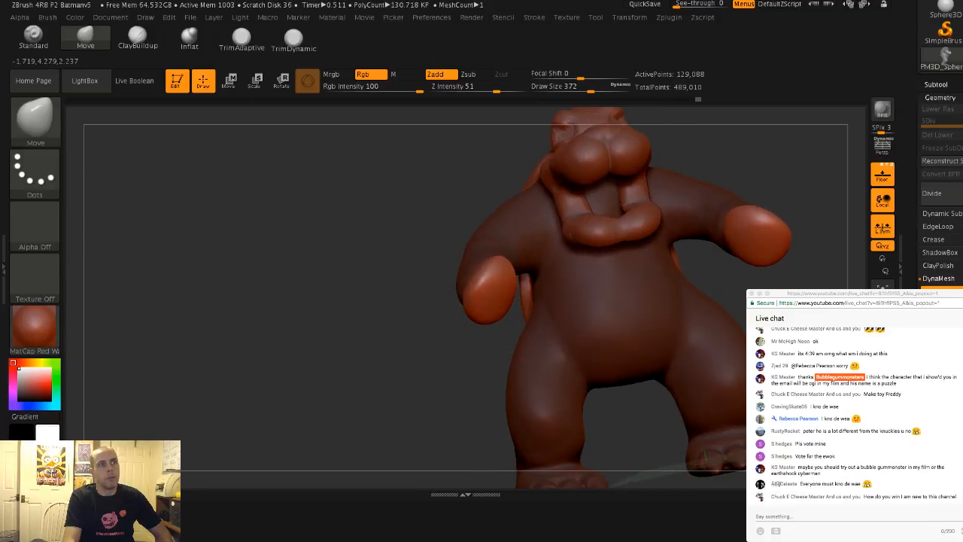
mouse_move(441, 263)
left_mouse_down()
mouse_move(429, 251)
mouse_move(398, 269)
left_mouse_up()
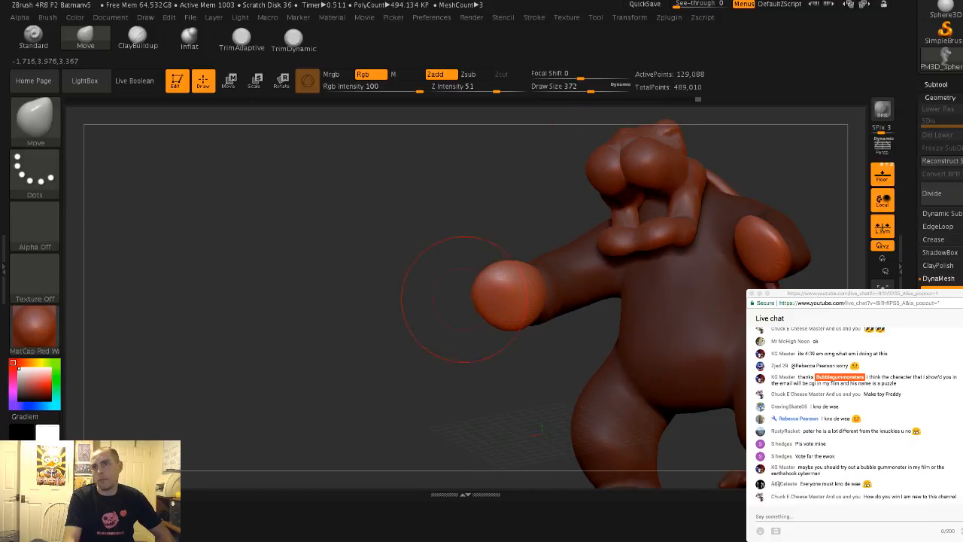
left_click_drag(493, 311, 486, 315)
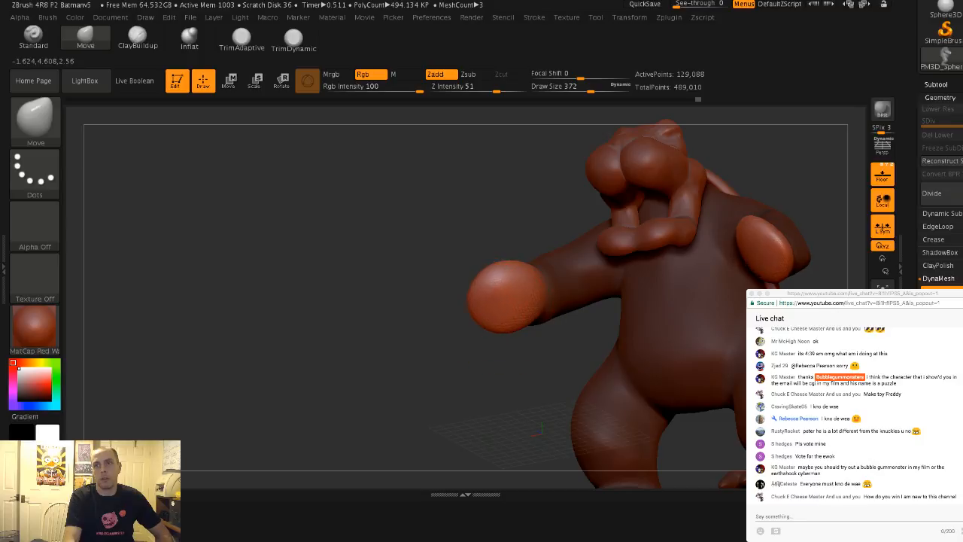
Refine the rounded hand forms at the arm ends with the Move brush at draw size 372
mouse_move(420, 288)
left_mouse_down()
mouse_move(412, 280)
mouse_move(397, 290)
mouse_move(395, 322)
left_mouse_up()
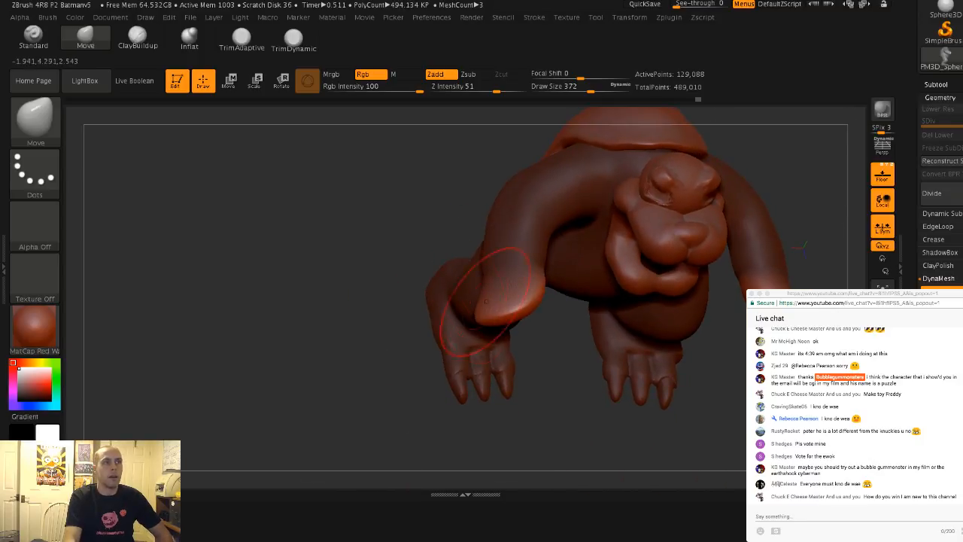
mouse_move(493, 306)
left_mouse_down()
mouse_move(487, 298)
mouse_move(518, 310)
left_mouse_up()
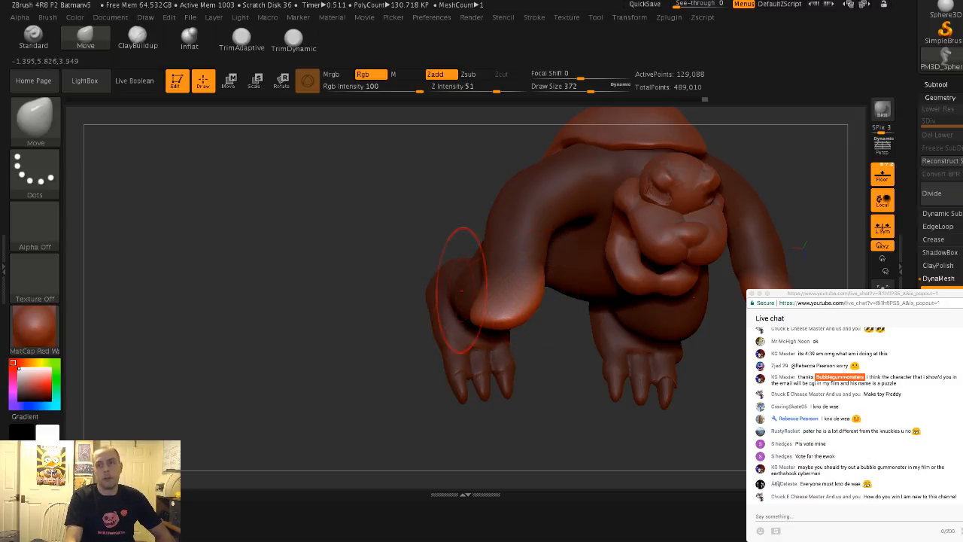
mouse_move(461, 291)
left_mouse_down()
mouse_move(476, 298)
mouse_move(468, 271)
left_mouse_up()
mouse_move(361, 242)
left_mouse_down()
mouse_move(374, 221)
mouse_move(370, 186)
left_mouse_up()
left_click_drag(331, 154, 336, 175)
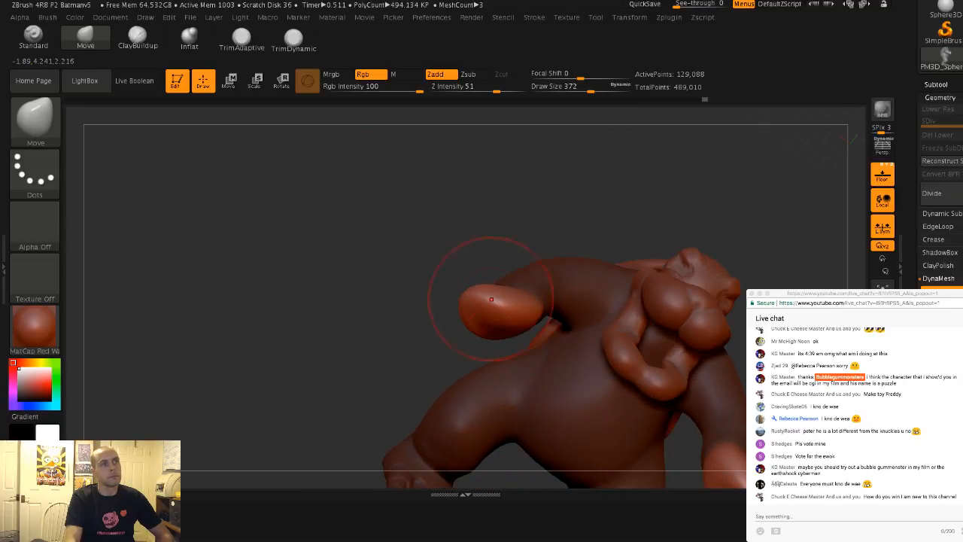
mouse_move(489, 295)
left_mouse_down()
mouse_move(492, 305)
mouse_move(490, 280)
mouse_move(473, 283)
left_mouse_up()
Try masking finger spots on the end of the hand at draw size 154, then at 101
key("s")
left_click_drag(407, 239, 422, 272)
left_click_drag(516, 296, 511, 294, "ctrl")
left_click_drag(474, 255, 456, 237)
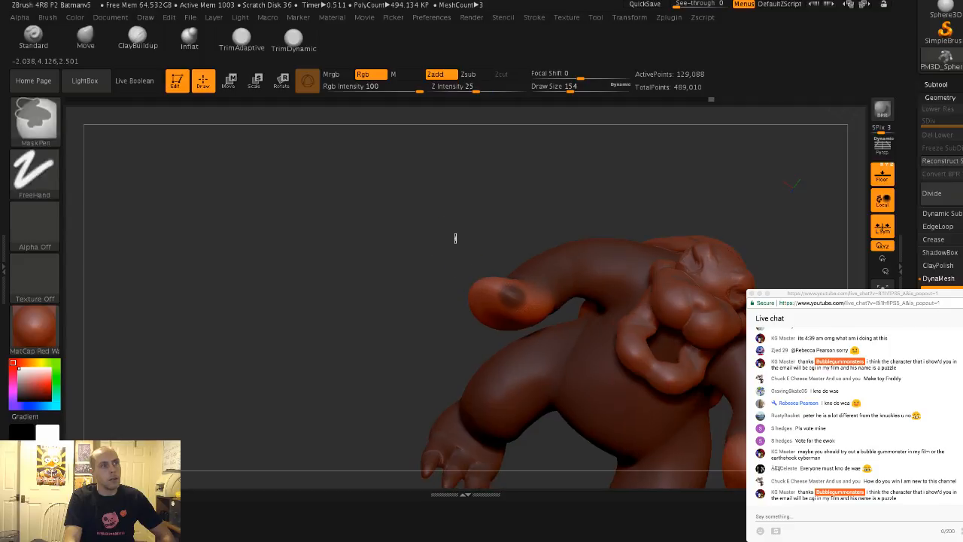
left_click(456, 236, "ctrl")
left_click_drag(511, 290, 515, 296, "ctrl")
key("s")
mouse_move(451, 256)
left_mouse_down()
mouse_move(473, 280)
mouse_move(465, 283)
left_mouse_up()
left_click_drag(405, 227, 467, 284)
key("ctrl")
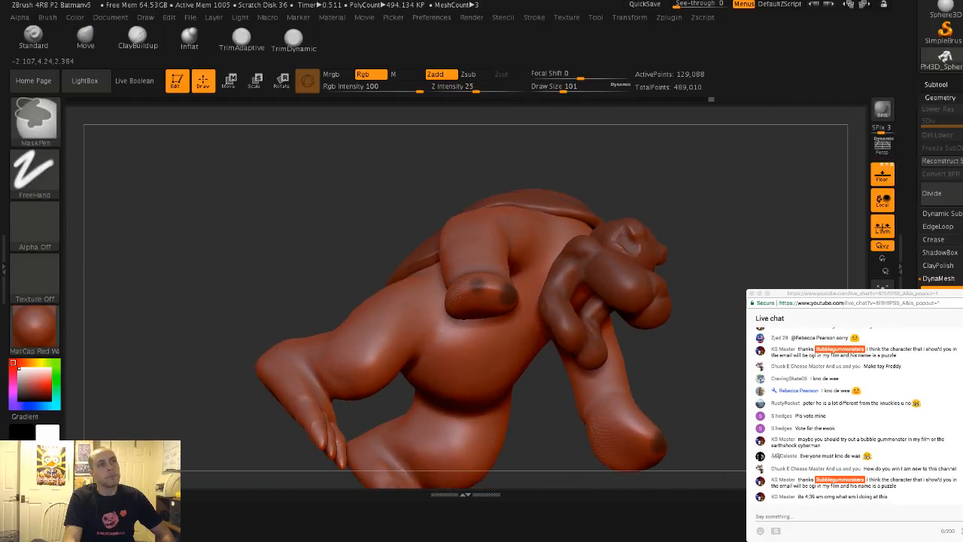
Remesh the body with DynaMesh, then mask three finger spots on each hand at draw size 101 and invert the mask
left_click_drag(335, 196, 504, 288, "ctrl")
key("ctrl")
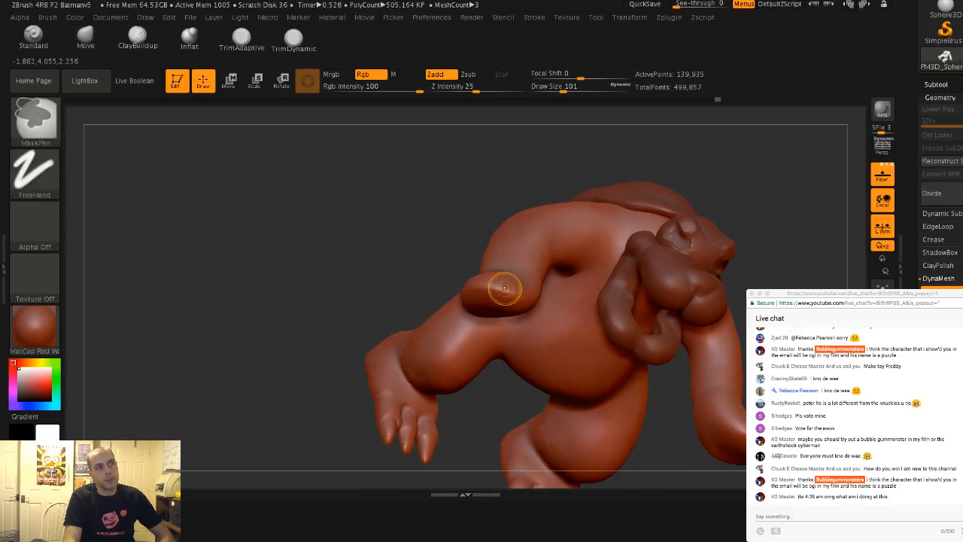
left_click_drag(361, 248, 479, 285)
mouse_move(462, 282)
right_mouse_down()
mouse_move(445, 290)
mouse_move(468, 285)
mouse_move(426, 258)
right_mouse_up()
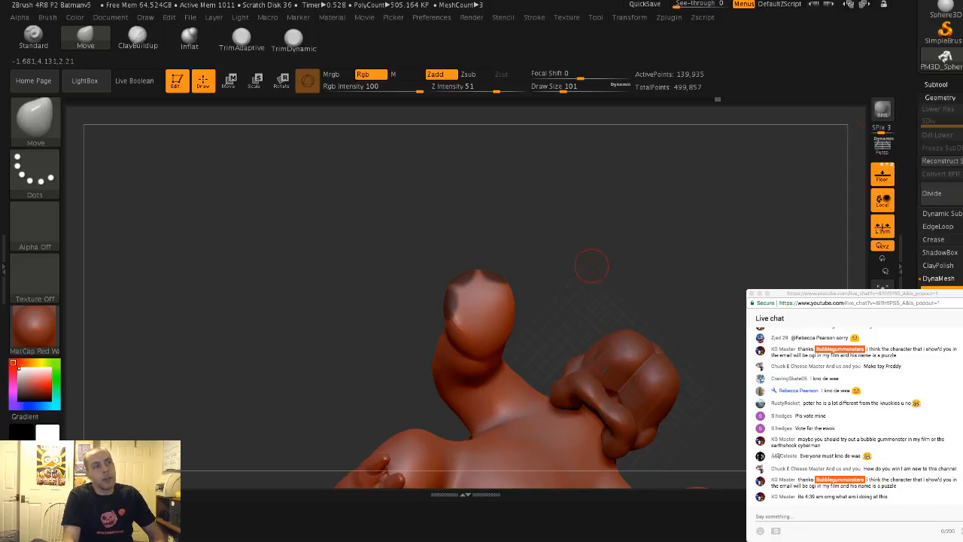
mouse_move(534, 248)
right_mouse_down()
mouse_move(529, 260)
mouse_move(528, 238)
right_mouse_up()
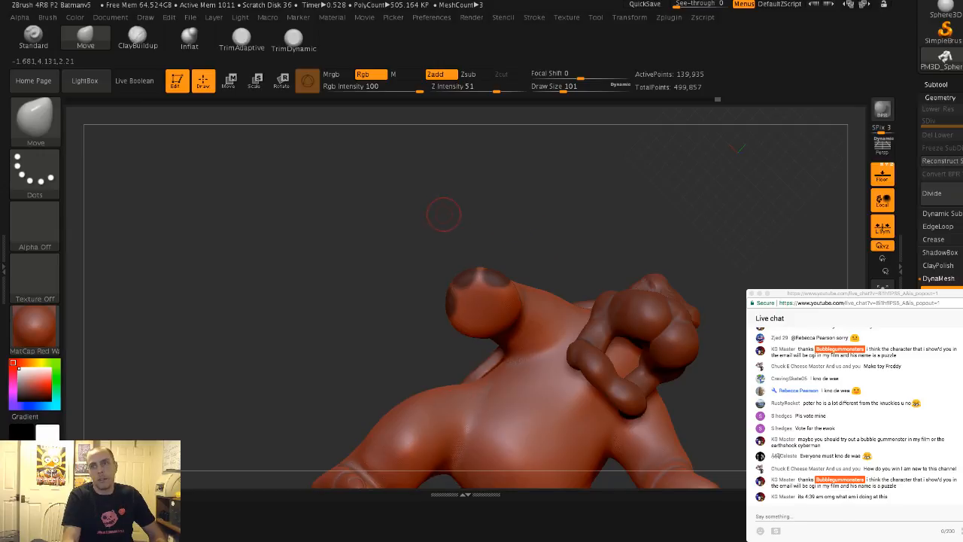
right_click_drag(417, 202, 312, 148)
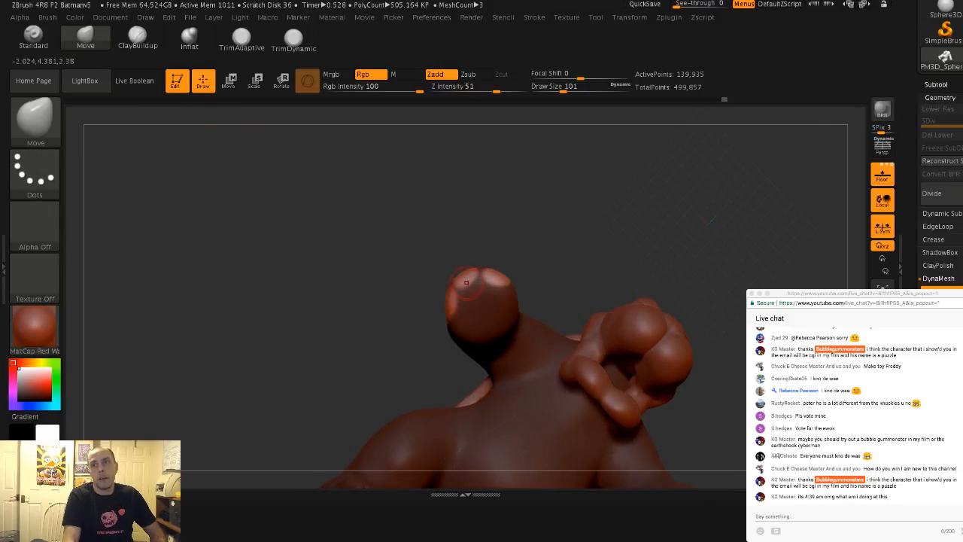
Pull two fingers out of the end of the hand with the Move brush at draw size 280
key("s")
left_click_drag(467, 282, 485, 282)
right_click_drag(484, 281, 499, 272)
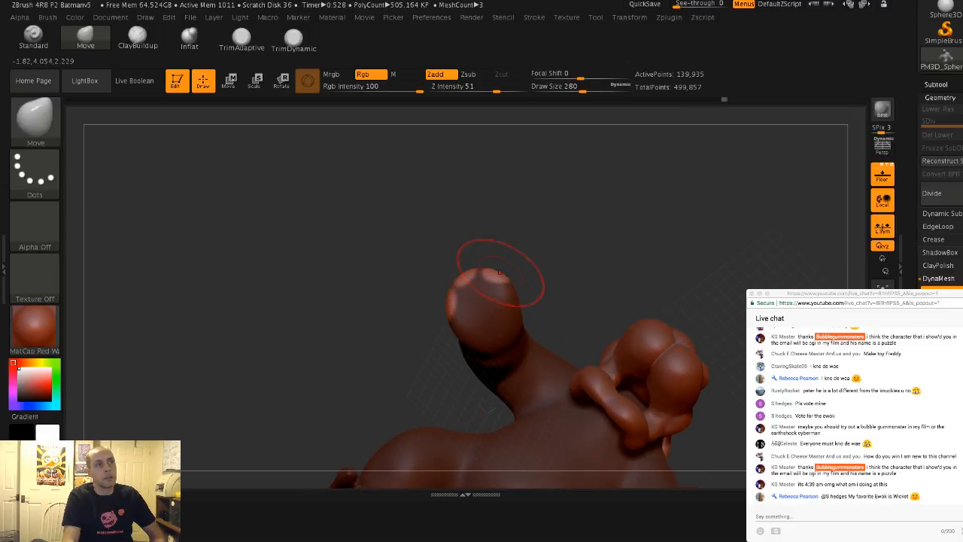
left_click_drag(499, 273, 509, 194)
left_click_drag(473, 271, 444, 251)
Pull out the third finger and spread the three fingers apart with the Move brush at draw size 217
key("s")
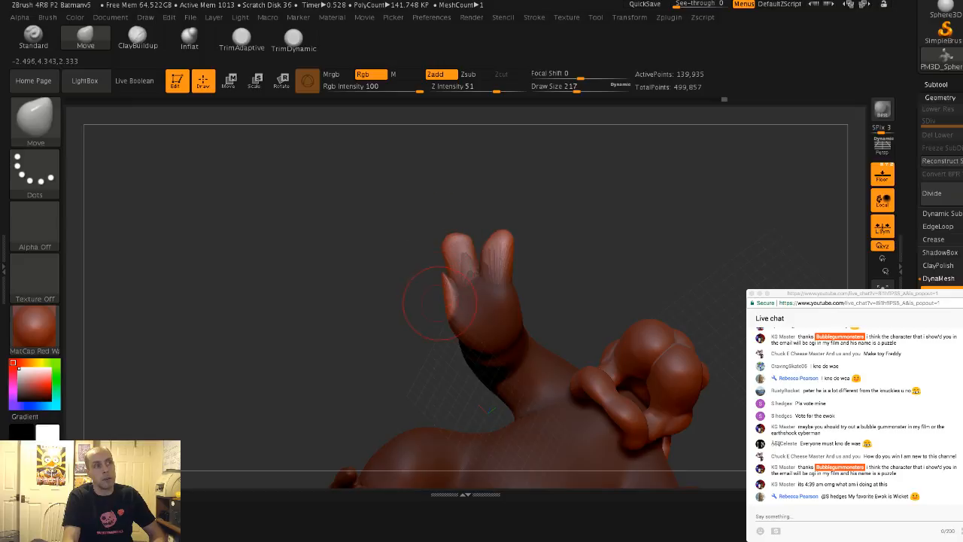
left_click_drag(435, 289, 425, 292)
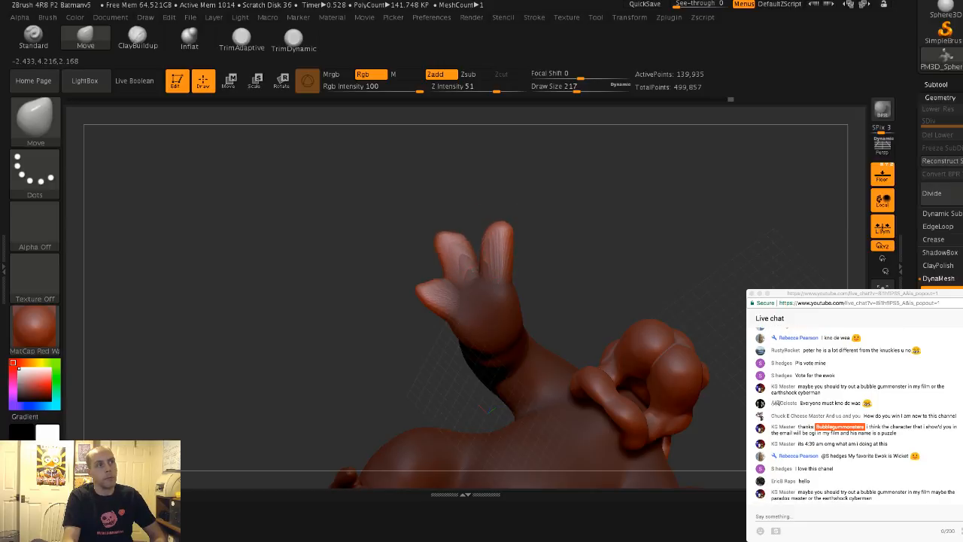
mouse_move(406, 269)
left_mouse_down()
mouse_move(482, 275)
mouse_move(447, 284)
mouse_move(489, 271)
mouse_move(497, 286)
mouse_move(497, 261)
mouse_move(547, 252)
mouse_move(413, 233)
left_mouse_up()
mouse_move(485, 209)
left_mouse_down()
mouse_move(341, 355)
mouse_move(307, 189)
left_mouse_up()
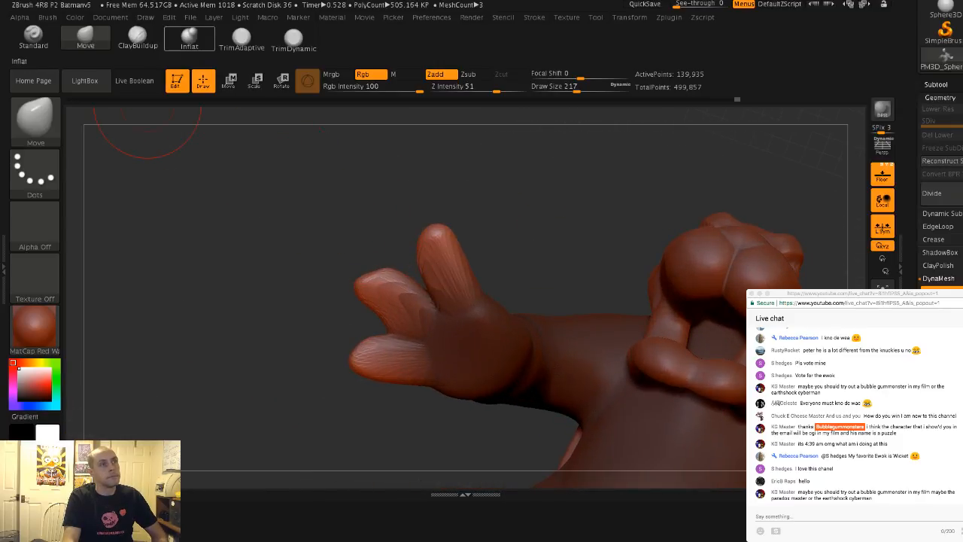
Thicken the three fingers with the Inflat brush at draw size 217 and Z intensity 10
left_click(189, 38)
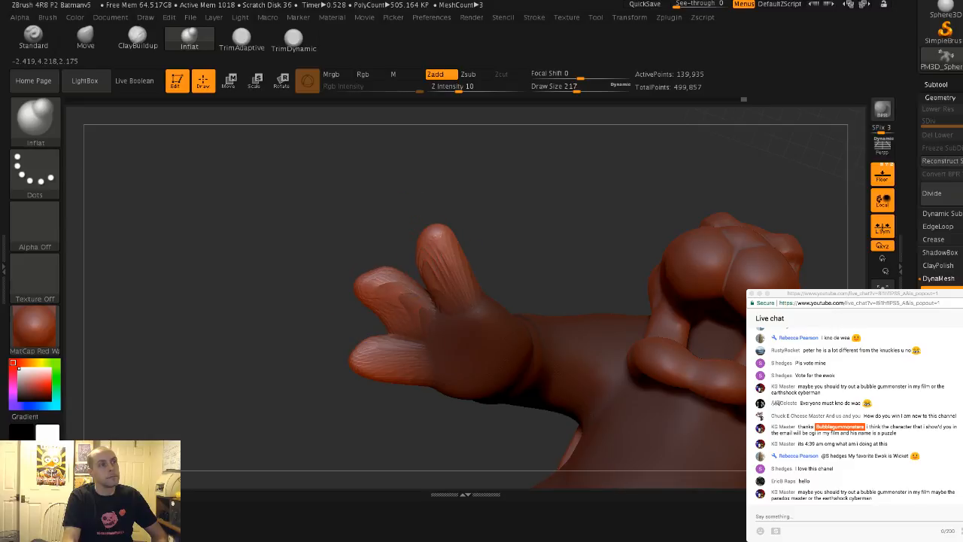
mouse_move(413, 219)
left_mouse_down()
mouse_move(451, 211)
mouse_move(583, 255)
left_mouse_up()
left_click_drag(410, 301, 458, 250)
left_click_drag(331, 147, 200, 173)
Clear the mask while remeshing with DynaMesh and smooth the stretched surface of the fingers
left_click_drag(384, 232, 388, 258, "ctrl")
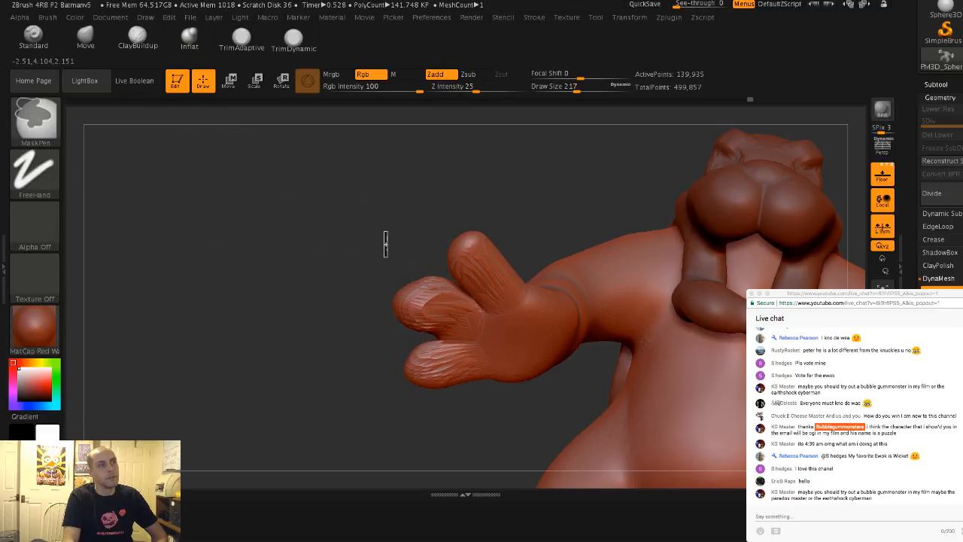
left_click_drag(451, 263, 430, 288, "shift")
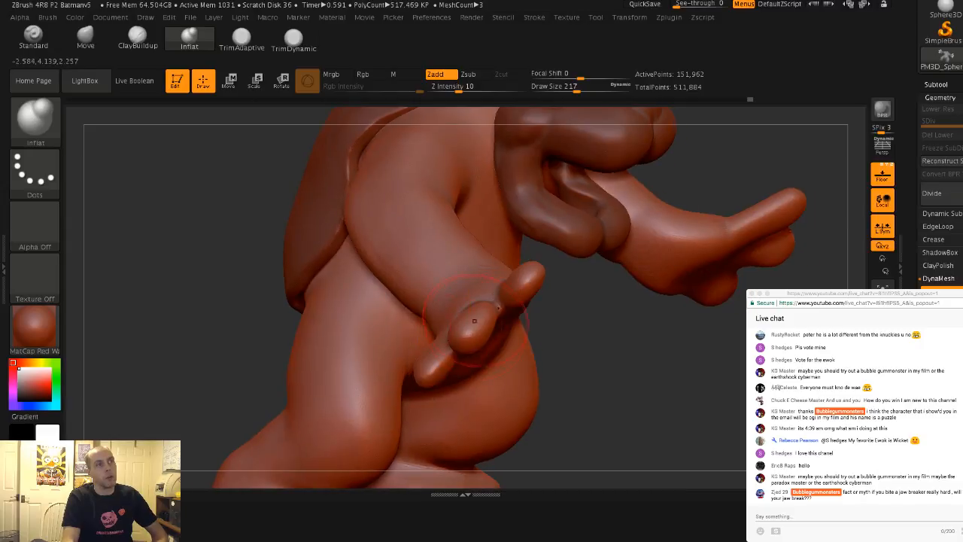
key("f")
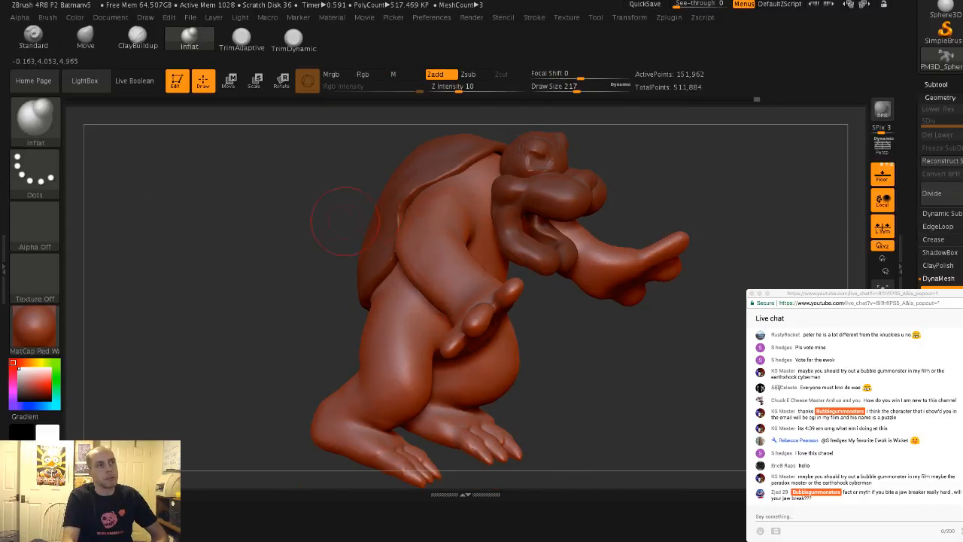
Plump and round the finger ends with the Inflat brush at draw size 217
key("ctrl+z")
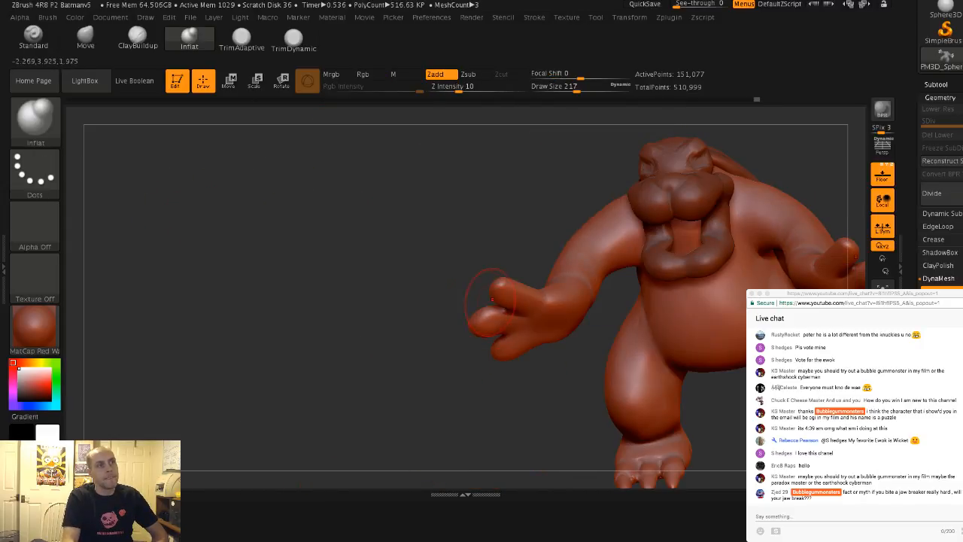
key("ctrl+z")
key("ctrl+z")
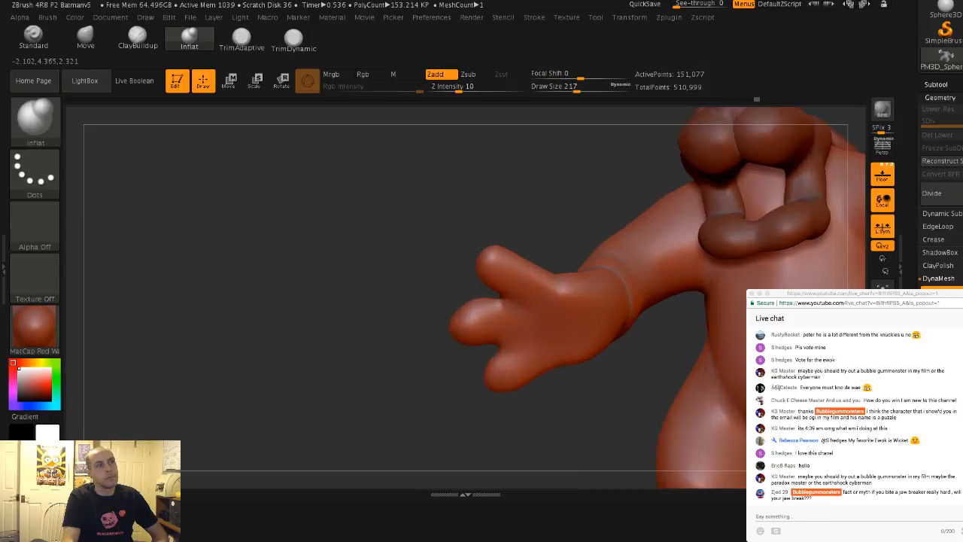
left_click_drag(463, 252, 463, 267, "alt")
key("ctrl+shift+z")
key("ctrl+shift+z")
key("ctrl+shift+z")
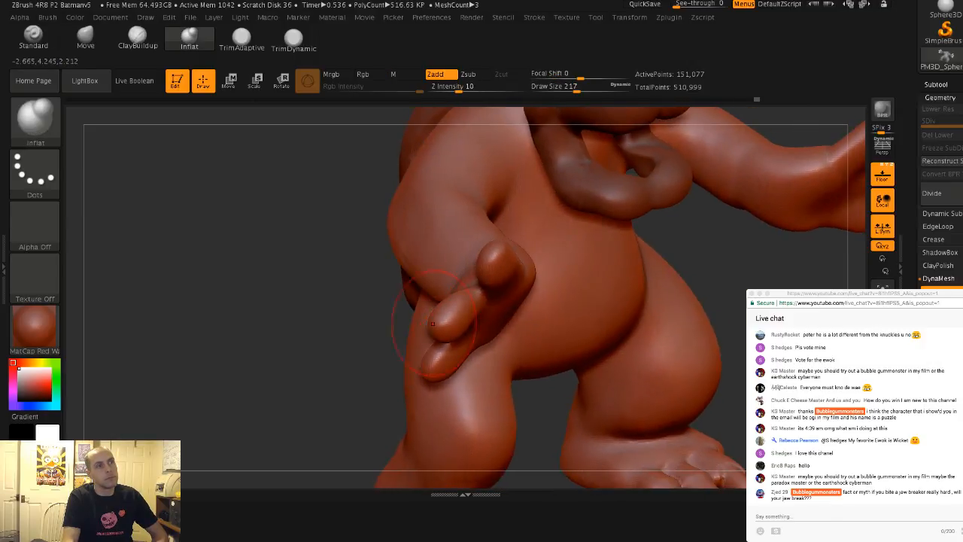
key("ctrl+shift+z")
key("ctrl+shift+z")
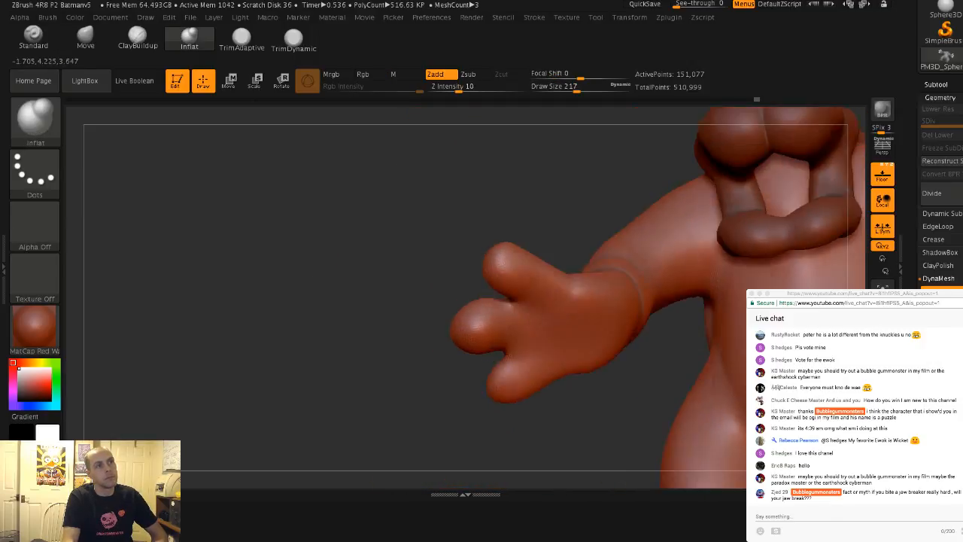
Check the proportions of the hands against the whole figure from the side and back
left_click_drag(469, 257, 472, 231, "alt")
key("ctrl+z")
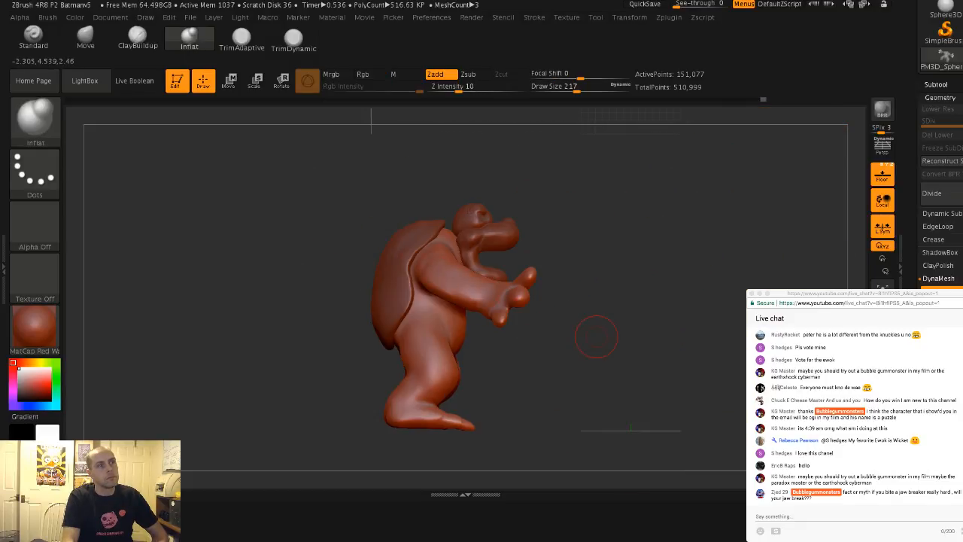
key("ctrl+z")
key("ctrl+z")
key("ctrl+z")
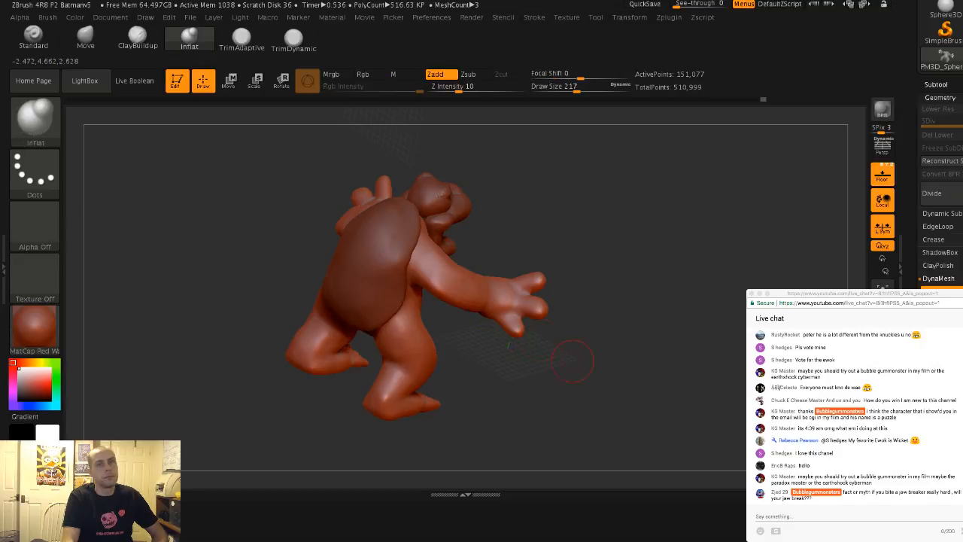
mouse_move(572, 361)
left_mouse_down()
mouse_move(452, 296)
mouse_move(459, 319)
mouse_move(431, 265)
mouse_move(398, 268)
mouse_move(447, 266)
mouse_move(430, 226)
left_mouse_up()
Adjust the placement and shape of the fingers with the Move brush at draw size 217
left_click(85, 38)
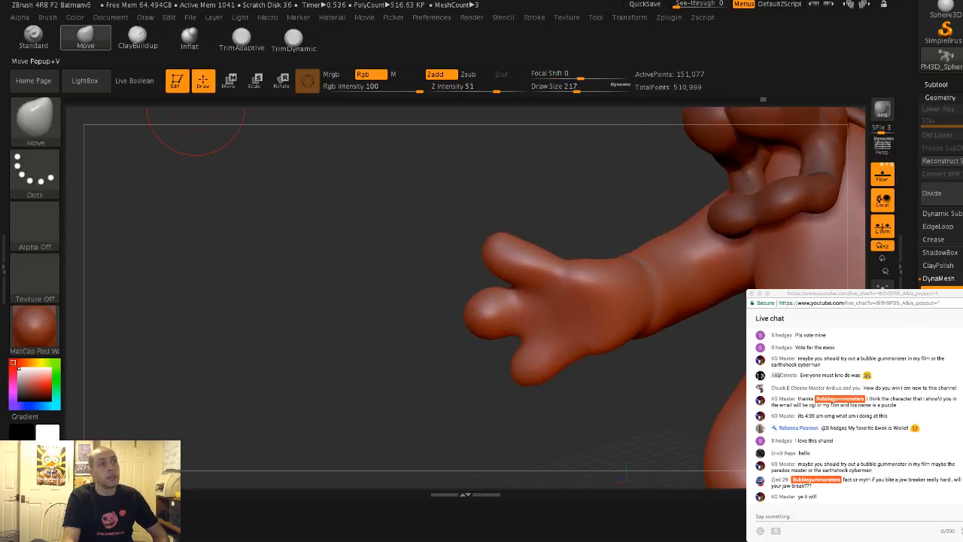
key("ctrl+z")
key("ctrl+z")
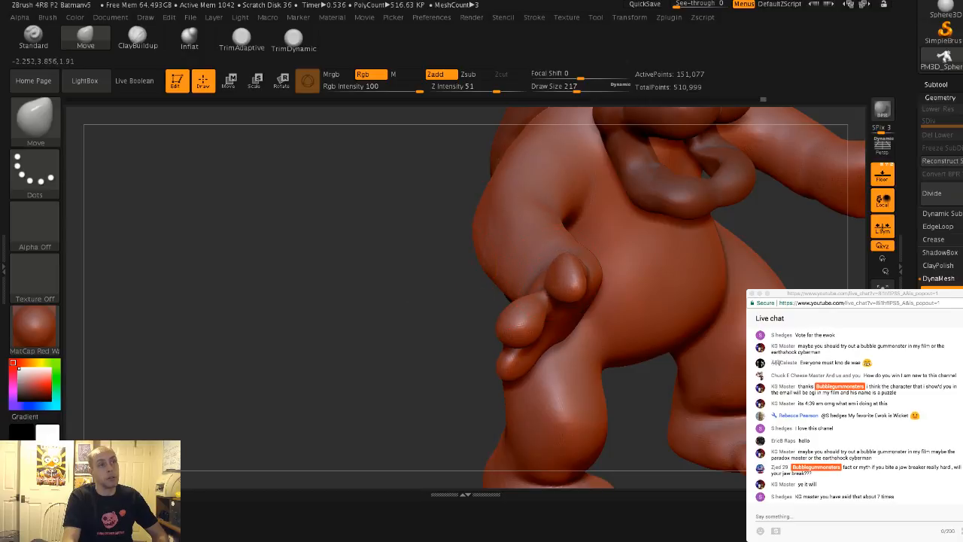
key("ctrl+z")
key("ctrl+z")
key("ctrl+z")
Bend the tip of the uppermost finger outward with the Move brush at draw size 167
key("s")
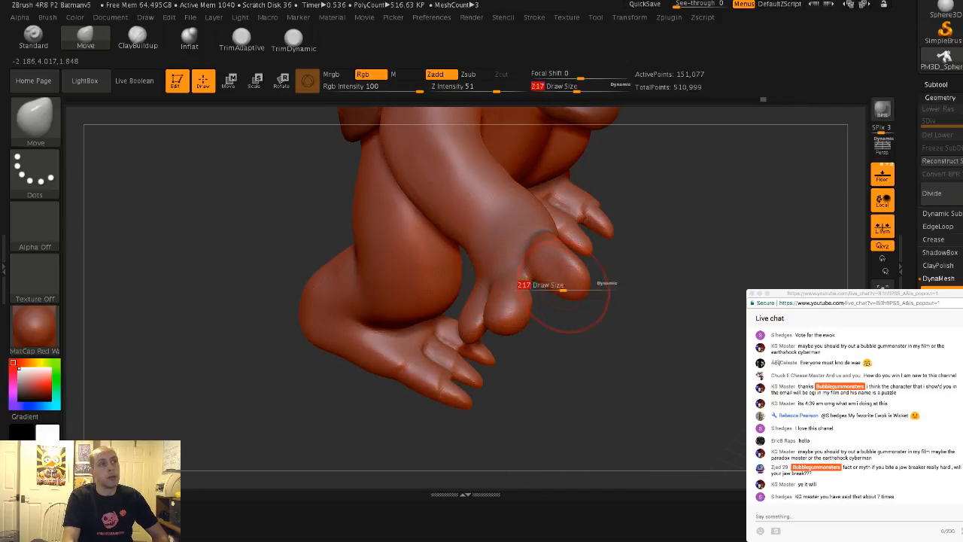
left_click_drag(563, 290, 557, 290)
left_click_drag(527, 376, 597, 383)
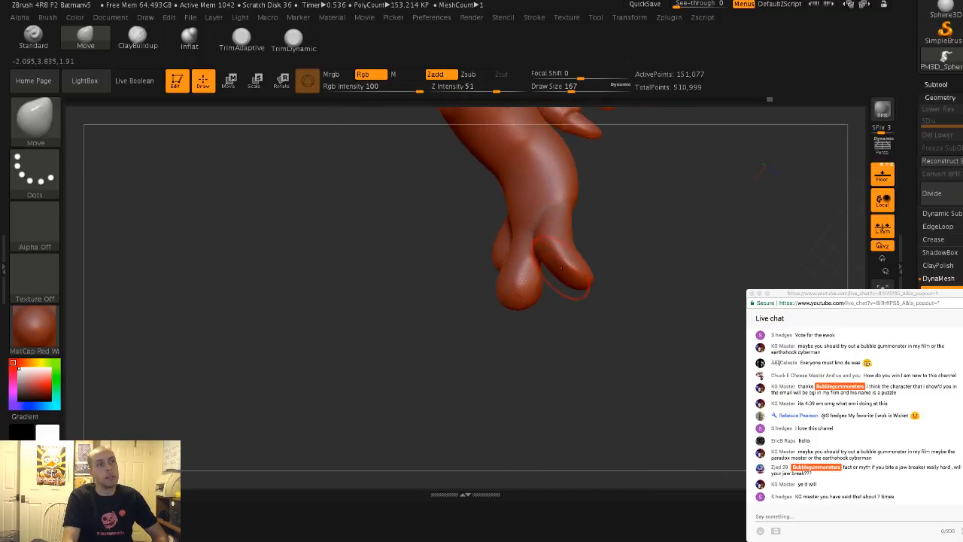
left_click_drag(561, 267, 551, 275)
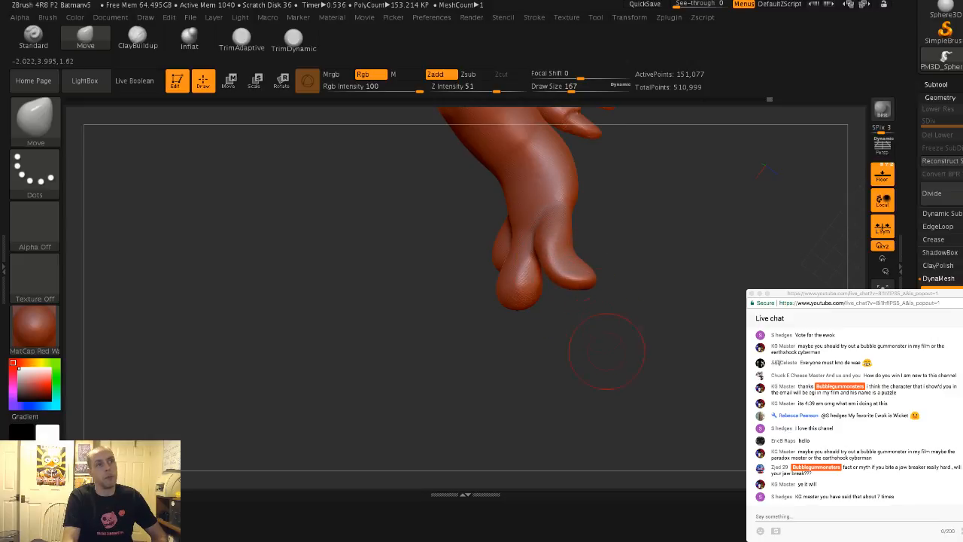
Curl the uppermost finger over into a bent pose with the Move brush at draw size 167
left_click_drag(606, 351, 731, 465)
left_click_drag(474, 244, 481, 331)
key("ctrl+z")
key("ctrl+z")
key("ctrl+z")
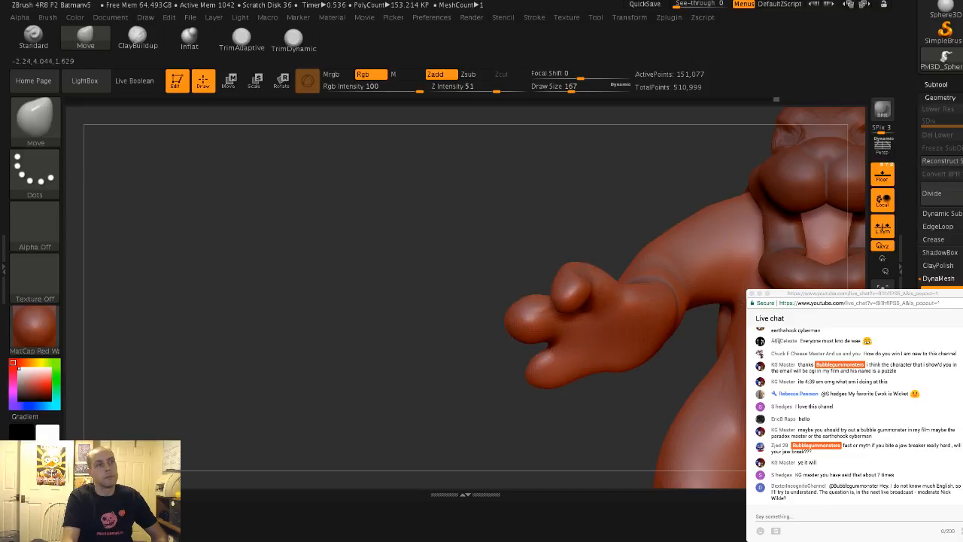
key("ctrl+z")
key("ctrl+z")
key("ctrl+z")
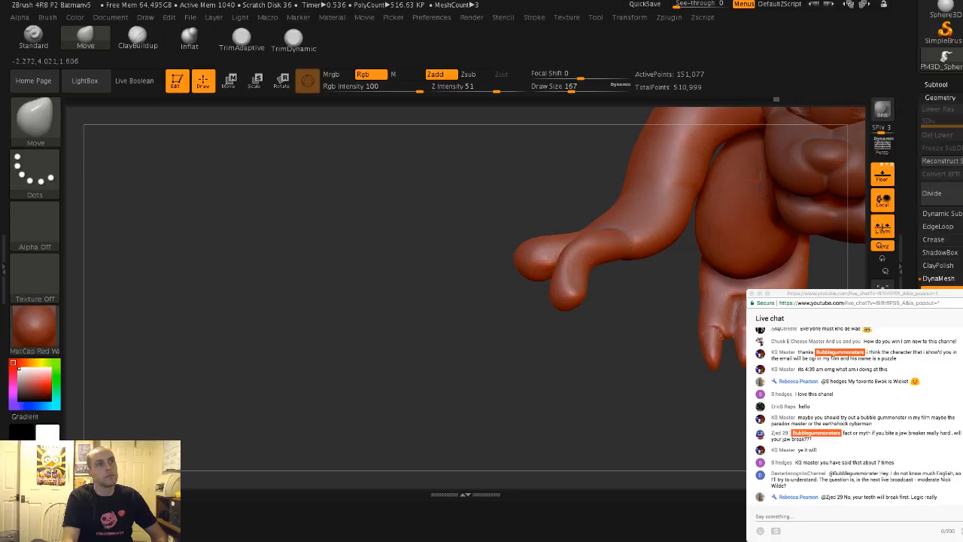
Refine the knuckle and thickness of the bent uppermost finger from the side with the Move brush
key("ctrl+z")
key("ctrl+z")
key("ctrl+z")
key("ctrl+z")
key("ctrl+z")
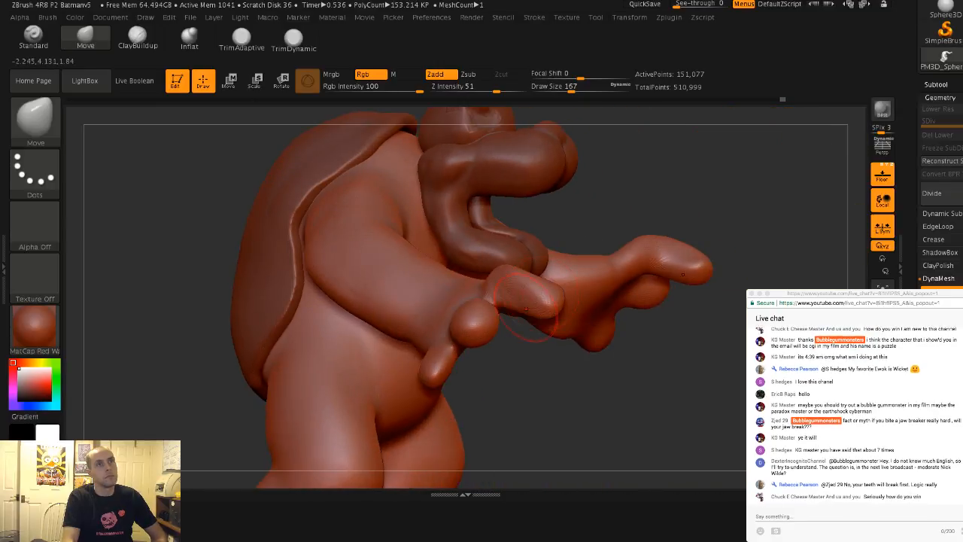
key("ctrl+z")
key("ctrl+z")
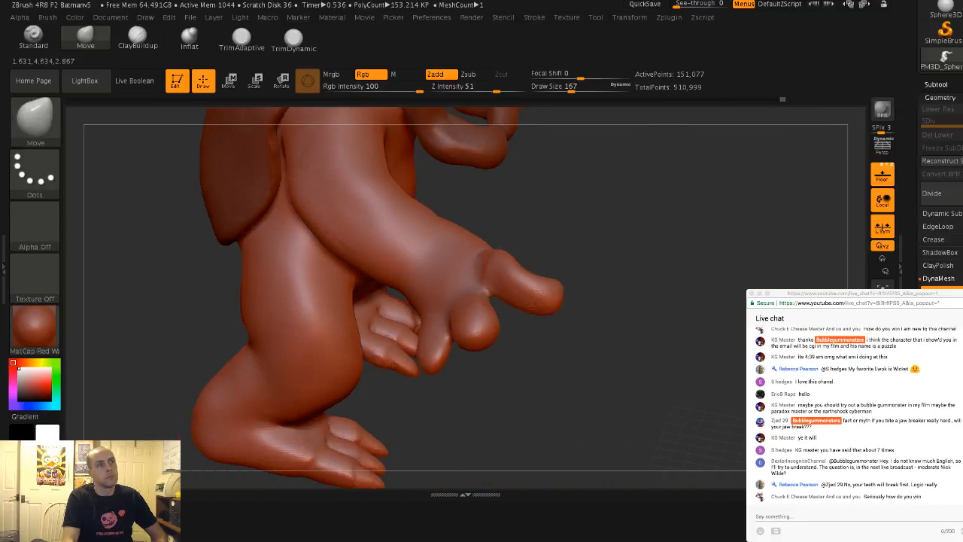
key("ctrl+z")
key("ctrl+z")
Shape a bend into the middle finger with the Move brush at draw size 167, working from several angles
mouse_move(617, 293)
left_mouse_down()
mouse_move(519, 301)
mouse_move(564, 316)
left_mouse_up()
left_click_drag(500, 320, 488, 334)
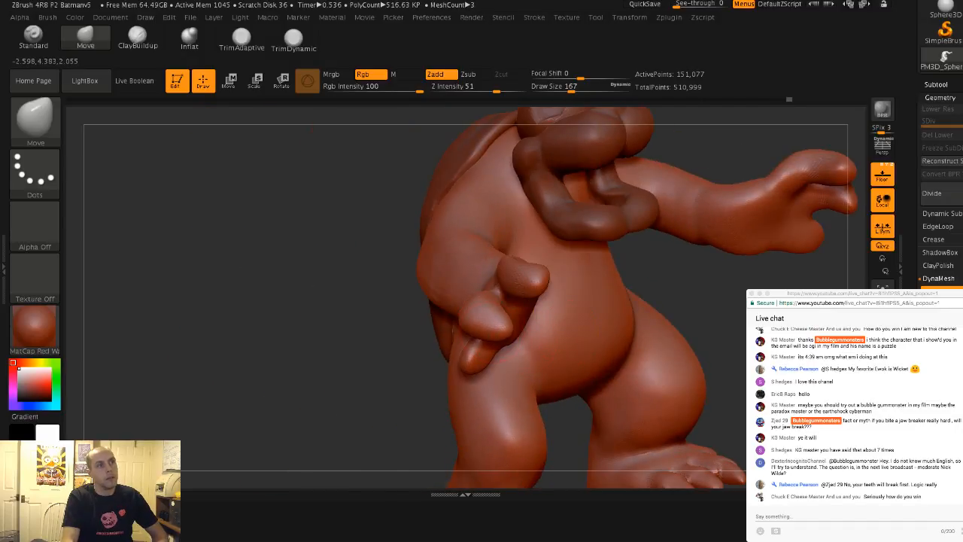
mouse_move(692, 286)
left_mouse_down("alt")
mouse_move(677, 143)
mouse_move(647, 301)
mouse_move(662, 308)
mouse_move(572, 293)
mouse_move(564, 316)
left_mouse_up("alt")
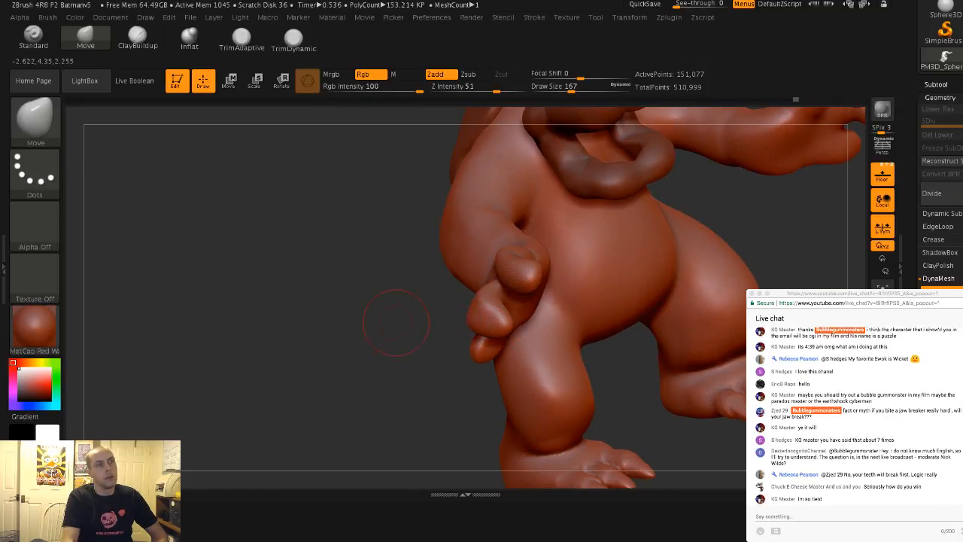
left_click_drag(398, 323, 469, 261, "alt")
key("ctrl+z")
key("ctrl+z")
key("ctrl+z")
key("ctrl+z")
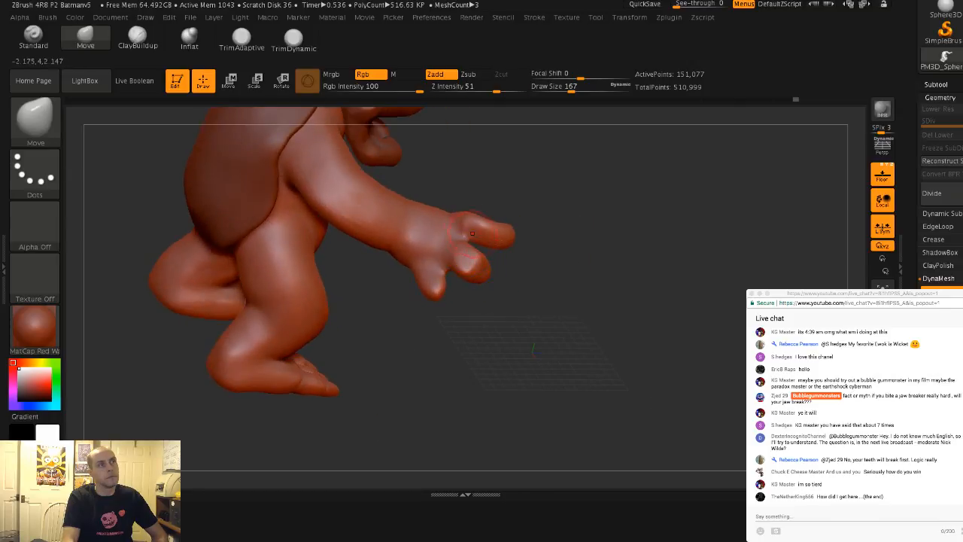
Adjust the lowest finger with the Move brush at draw size 167, pushing its tip forward from the rear and side views
right_click_drag(496, 225, 496, 248)
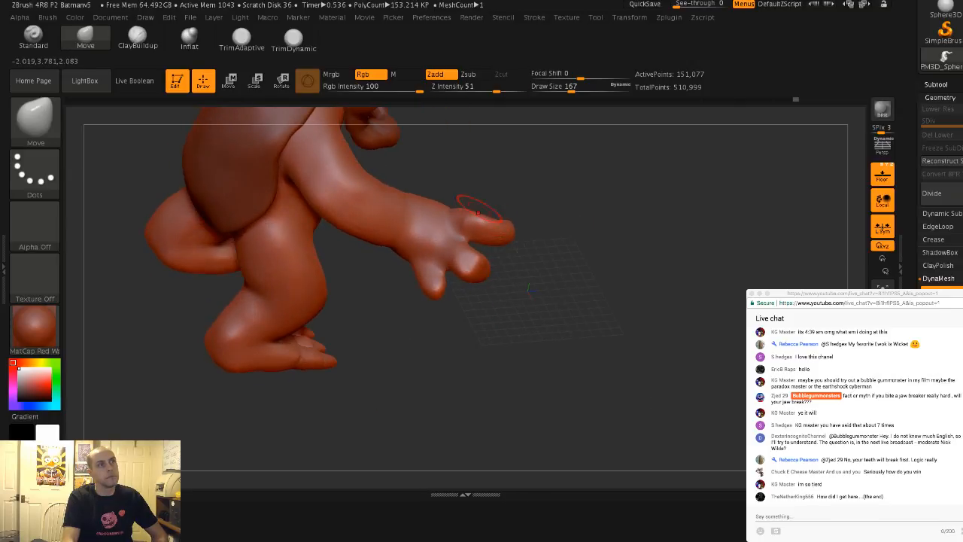
key("shift")
key("ctrl+shift+z")
key("ctrl+shift+z")
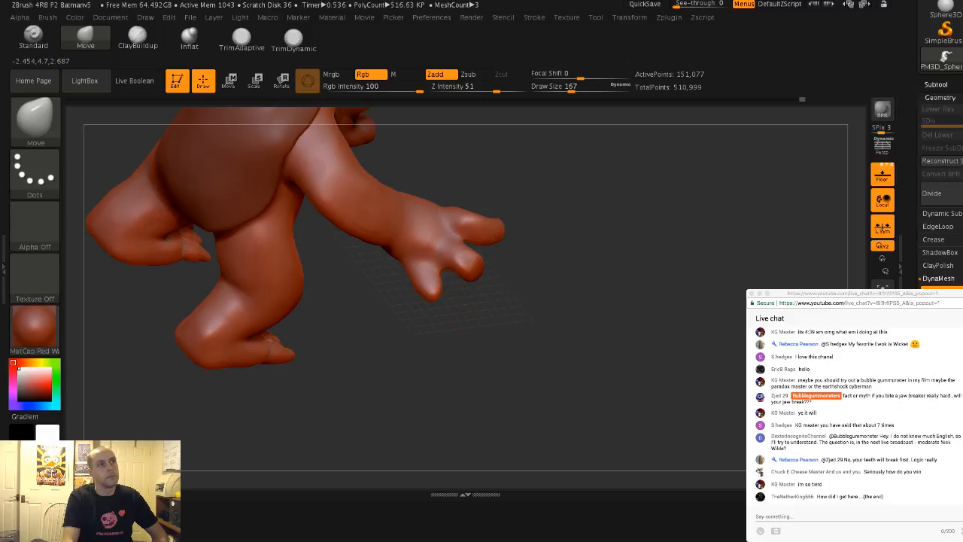
mouse_move(587, 346)
left_mouse_down()
mouse_move(489, 353)
mouse_move(496, 362)
left_mouse_up()
left_click_drag(440, 298, 453, 305)
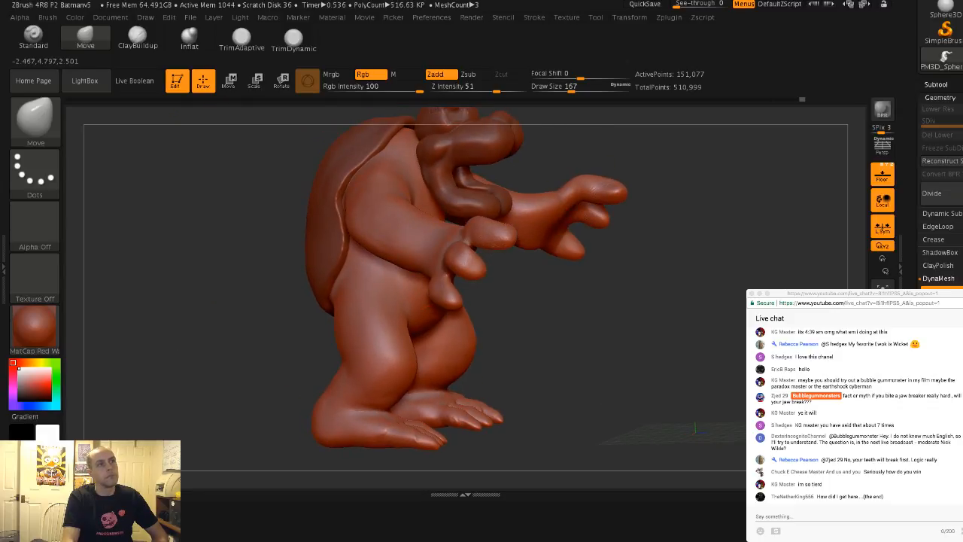
Bend the lowest finger inward toward the palm with the Move brush, shaping it from the front and from below
mouse_move(522, 337)
left_mouse_down("shift")
mouse_move(421, 339)
mouse_move(417, 278)
mouse_move(424, 362)
left_mouse_up("shift")
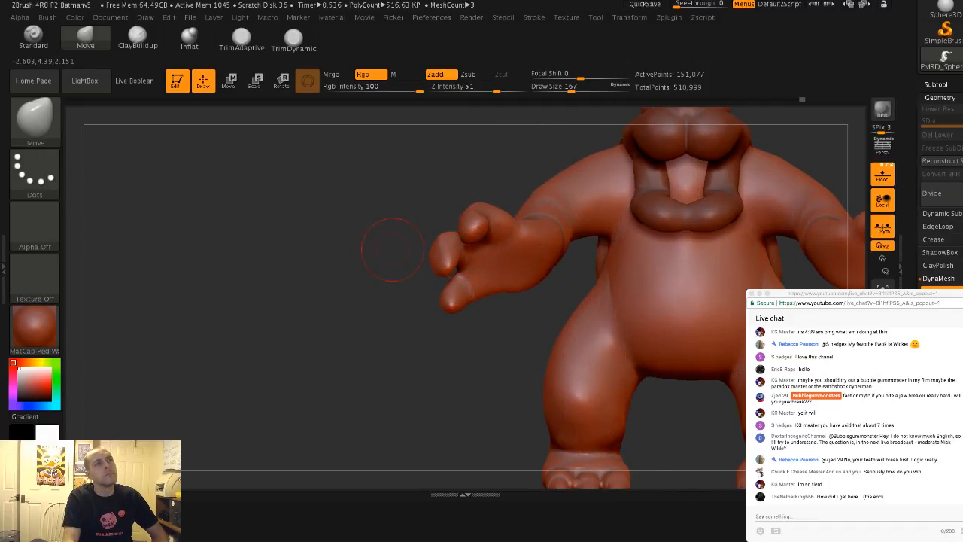
left_click_drag(393, 250, 511, 255)
left_click_drag(452, 299, 468, 304)
left_click_drag(526, 333, 437, 331)
mouse_move(471, 312)
left_mouse_down()
mouse_move(476, 300)
mouse_move(341, 296)
mouse_move(337, 282)
left_mouse_up()
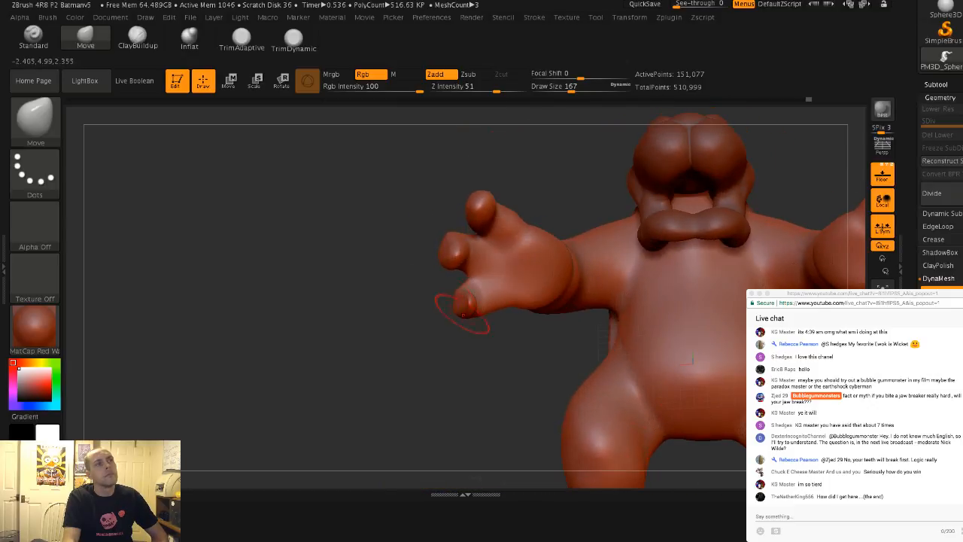
left_click_drag(462, 312, 408, 276)
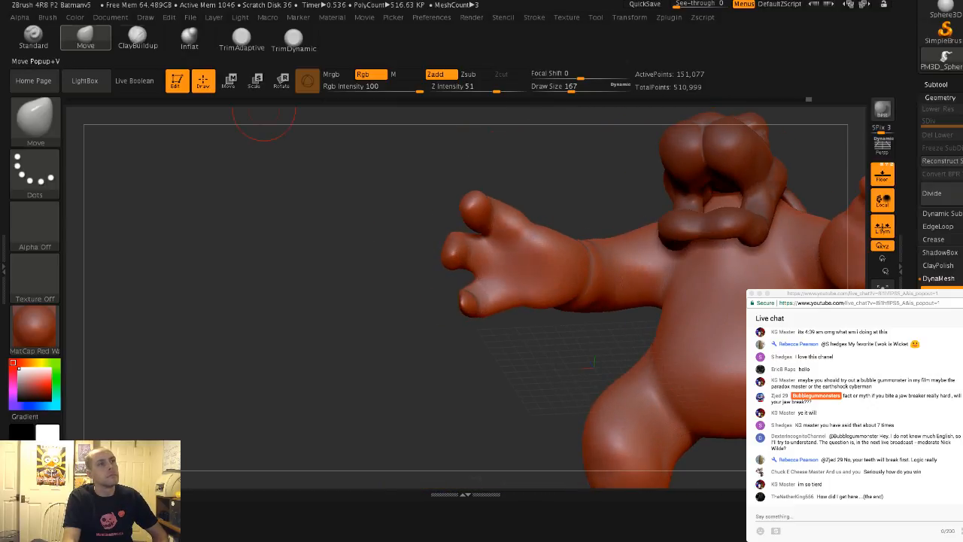
Plump up the fingers with the Inflat brush at draw size 167 and Z Intensity 10
left_click(189, 38)
left_click_drag(263, 120, 406, 302)
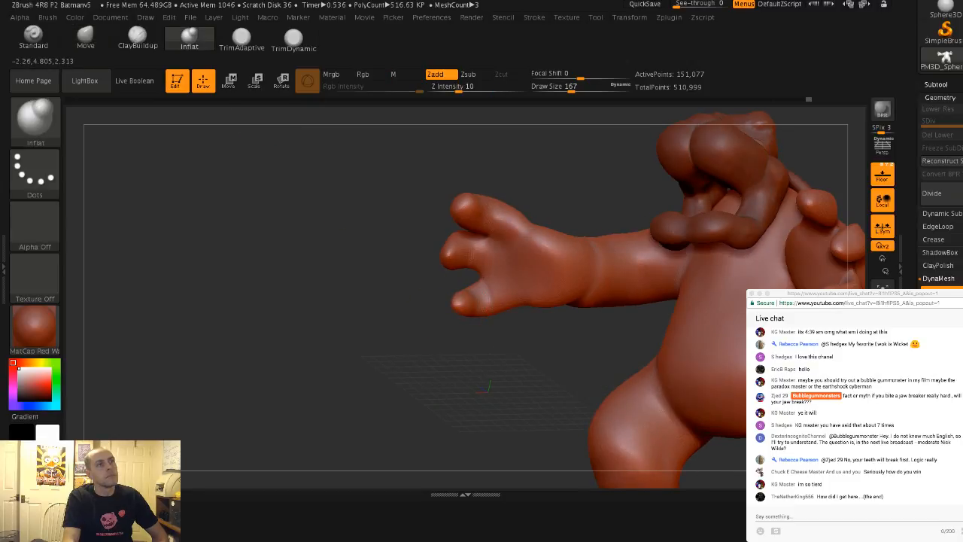
left_click_drag(469, 257, 450, 254)
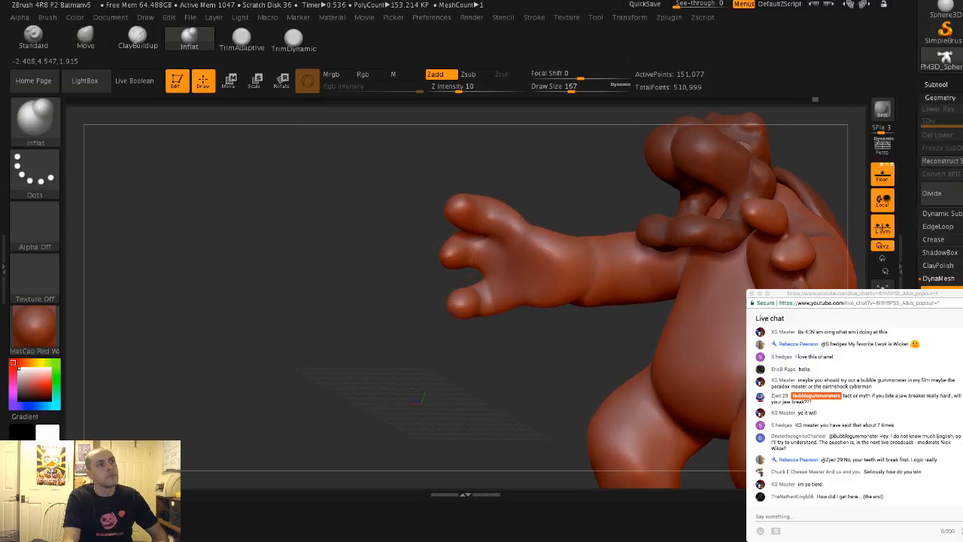
left_click_drag(391, 301, 541, 301)
left_click_drag(421, 265, 450, 249)
Reposition the middle finger from the side with the Move brush at draw size 167
left_click(85, 38)
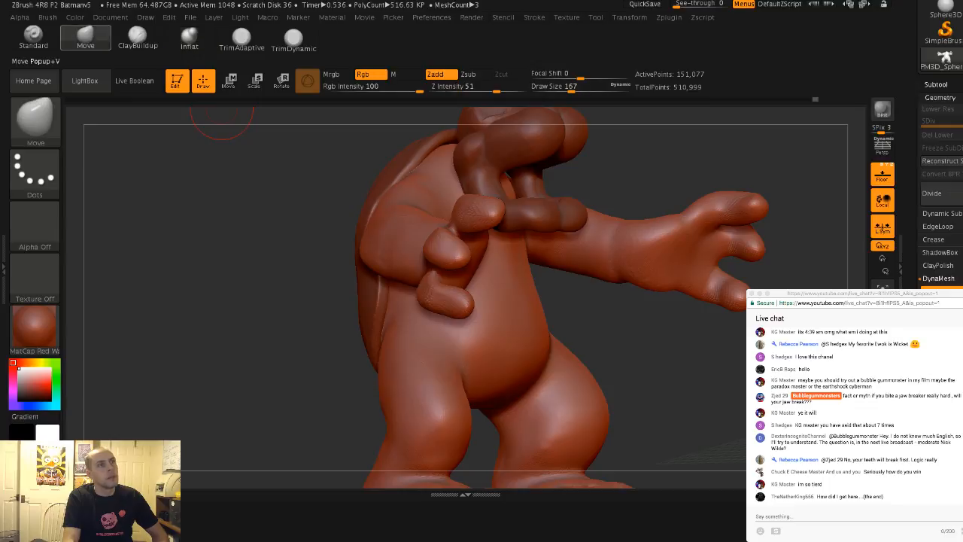
left_click_drag(188, 218, 294, 222)
left_click_drag(462, 261, 445, 238)
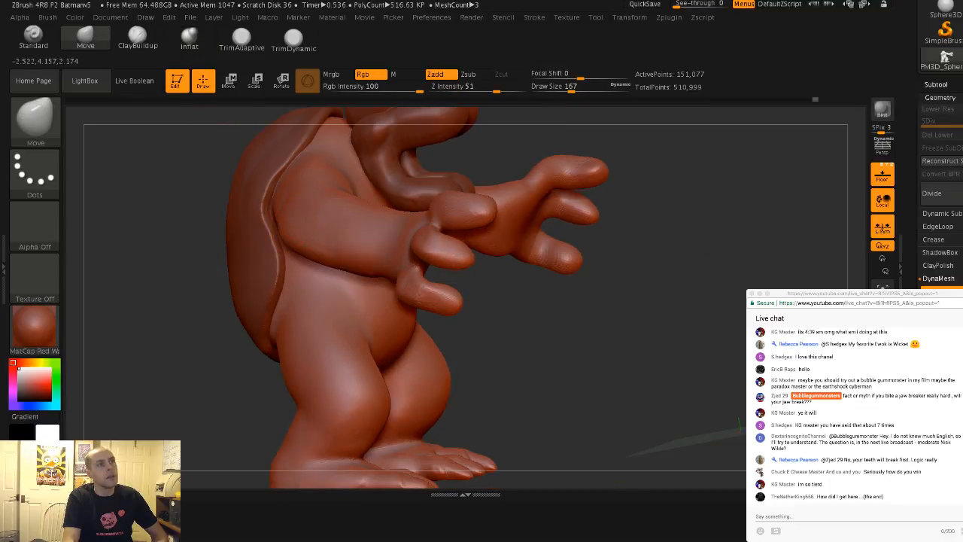
Remesh the body with DynaMesh and smooth the lowest finger around its bend
key("ctrl")
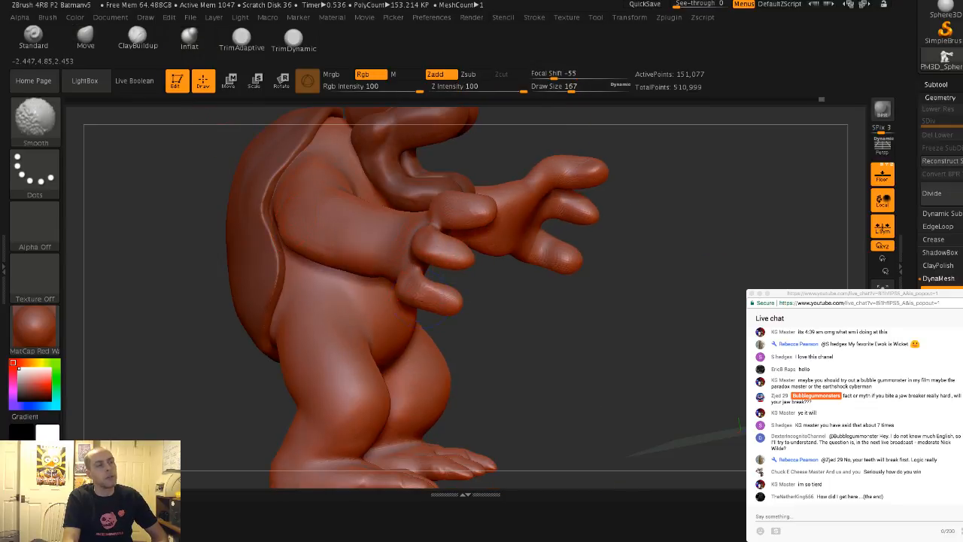
left_click_drag(521, 321, 525, 343, "ctrl")
left_click_drag(441, 294, 428, 286, "shift")
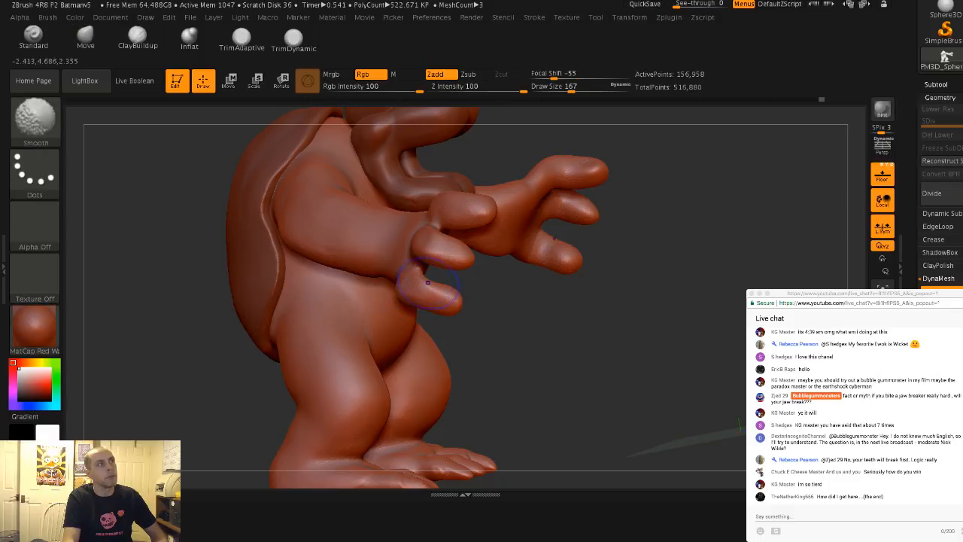
left_click_drag(520, 316, 506, 217)
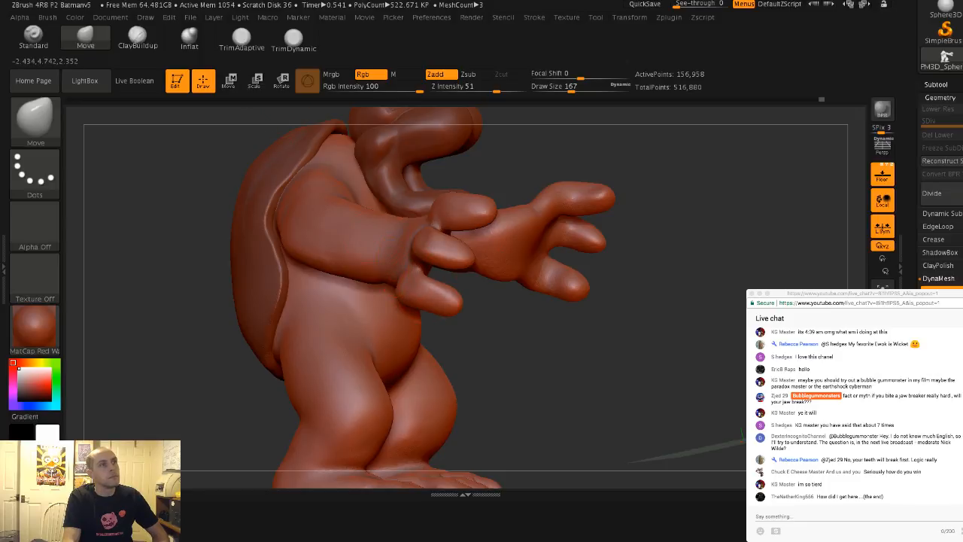
Refine the back of the hand and the bends of all three fingers with the Move brush at draw size 167
left_click_drag(517, 340, 602, 337)
left_click_drag(398, 231, 419, 189)
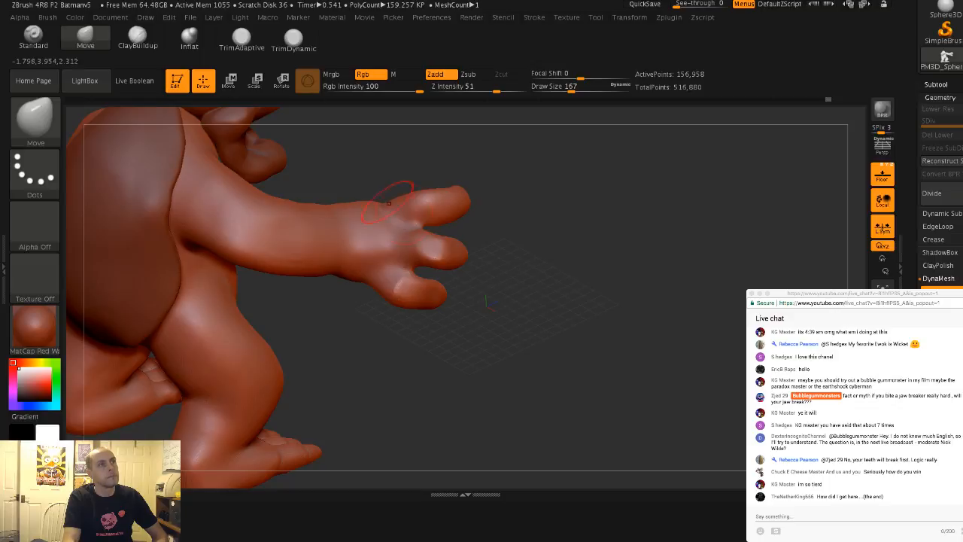
left_click_drag(459, 182, 435, 209)
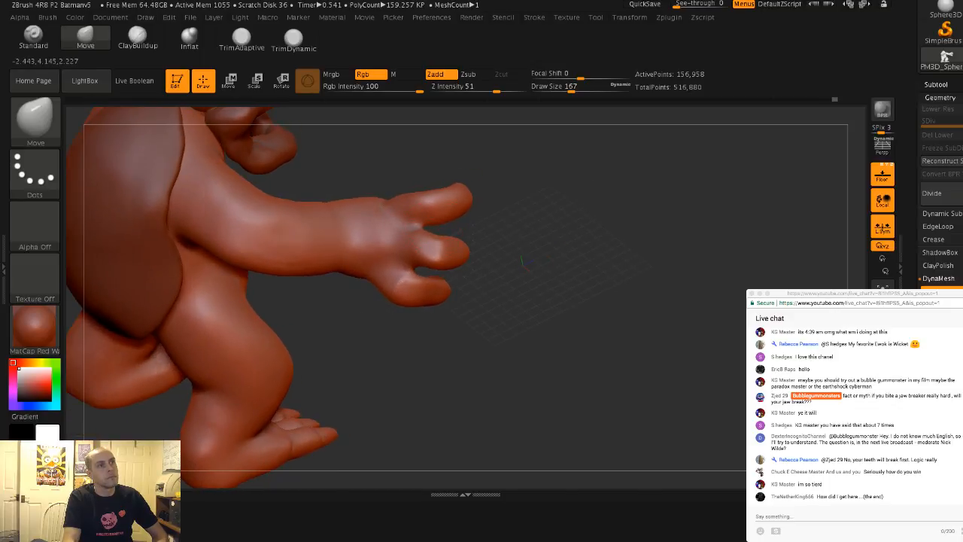
left_click_drag(444, 242, 446, 233)
left_click_drag(408, 279, 416, 290)
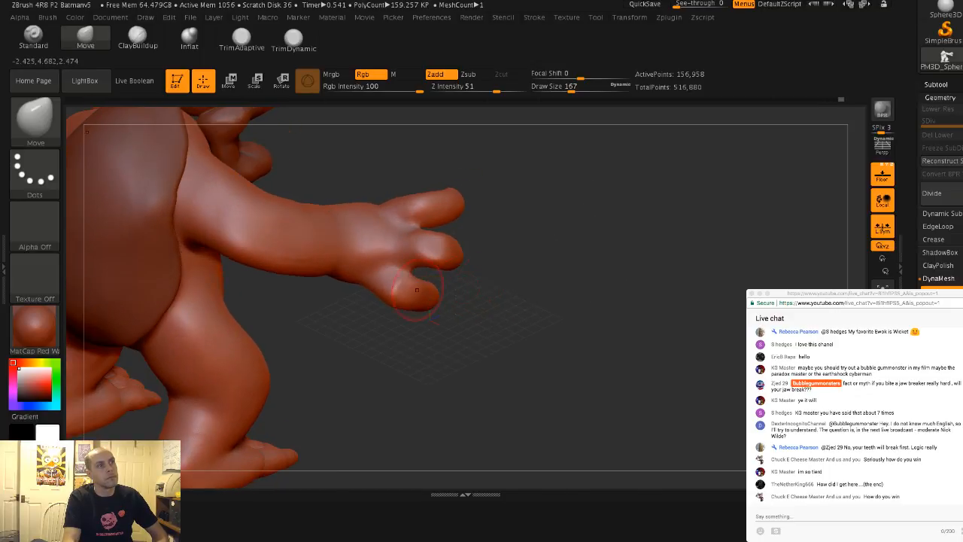
mouse_move(385, 286)
right_mouse_down()
mouse_move(393, 283)
mouse_move(383, 272)
right_mouse_up()
key("shift")
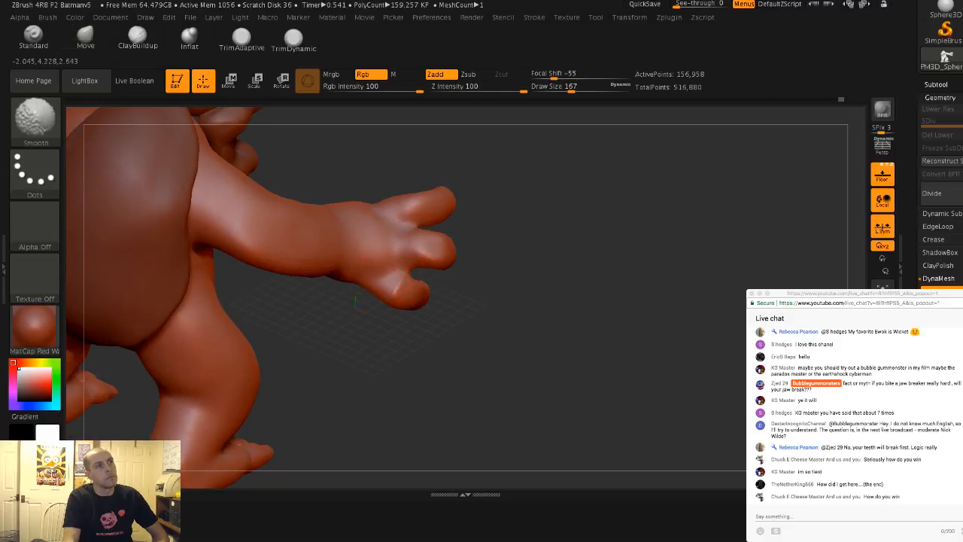
left_click_drag(355, 303, 344, 213)
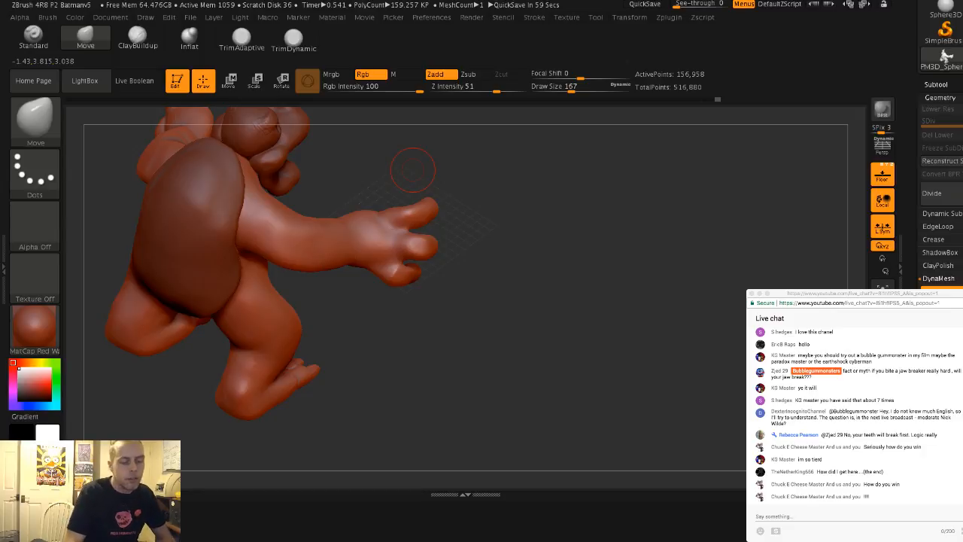
Mask a small round spot on the upper edge of the hand near the wrist and invert the mask
left_click_drag(591, 267, 323, 244)
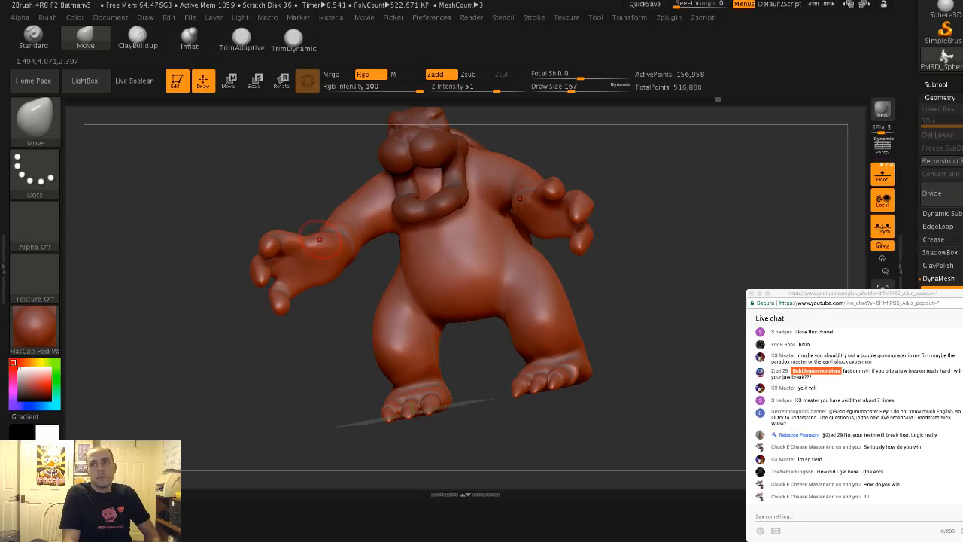
left_click_drag(286, 194, 301, 242, "alt")
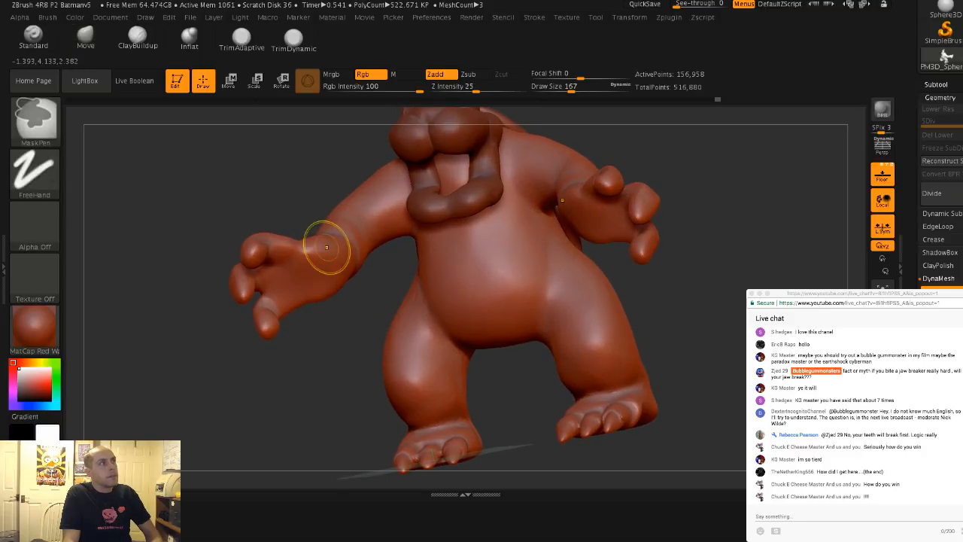
left_click_drag(128, 136, 283, 193)
left_click_drag(323, 254, 319, 253, "ctrl")
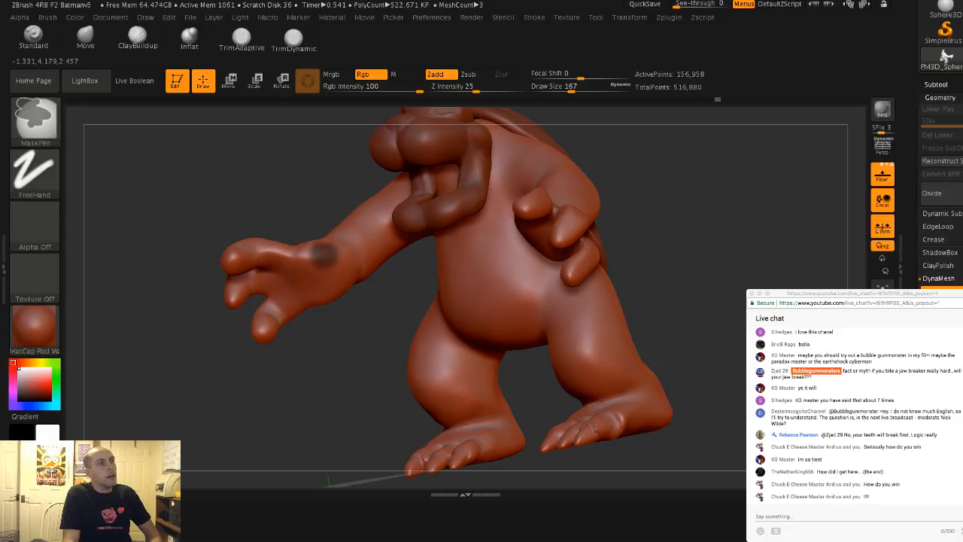
mouse_move(301, 203)
left_mouse_down()
mouse_move(302, 229)
mouse_move(273, 211)
left_mouse_up()
left_click(274, 210, "ctrl")
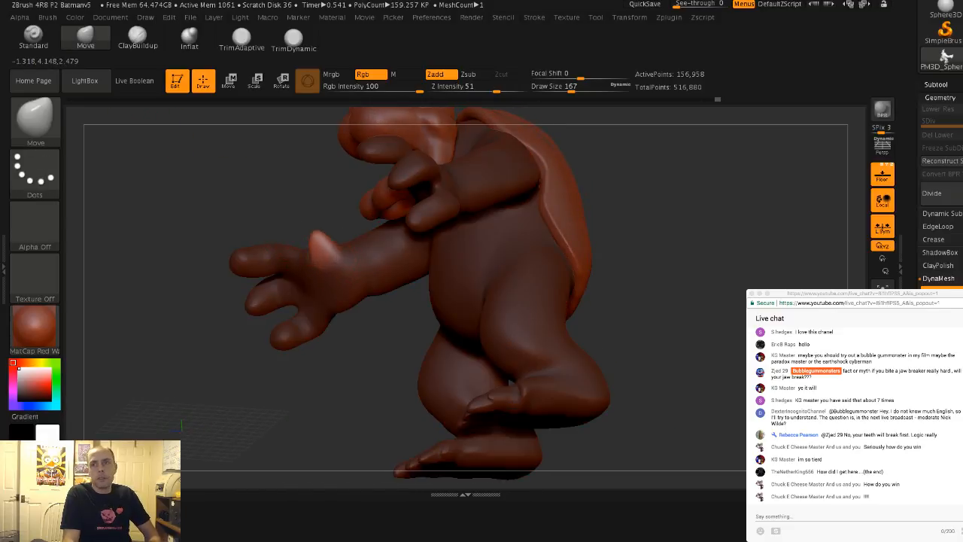
Pull the unmasked spot out into a long thumb alongside the fingers with the Move brush
left_click_drag(322, 235, 307, 217)
mouse_move(248, 180)
left_mouse_down()
mouse_move(353, 177)
mouse_move(399, 219)
mouse_move(369, 256)
mouse_move(327, 252)
mouse_move(324, 290)
left_mouse_up()
mouse_move(290, 331)
left_mouse_down()
mouse_move(260, 228)
mouse_move(181, 173)
left_mouse_up()
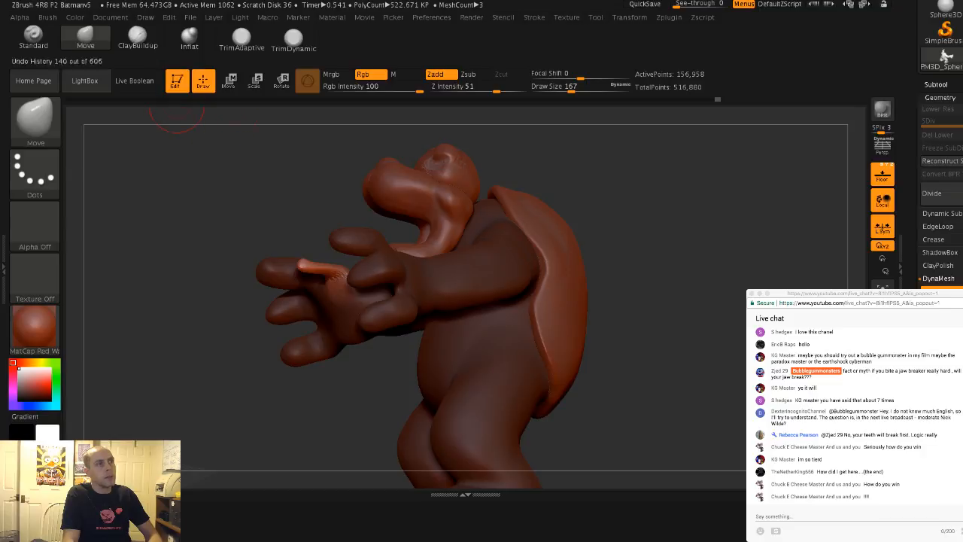
mouse_move(261, 192)
left_mouse_down()
mouse_move(241, 194)
mouse_move(266, 192)
left_mouse_up()
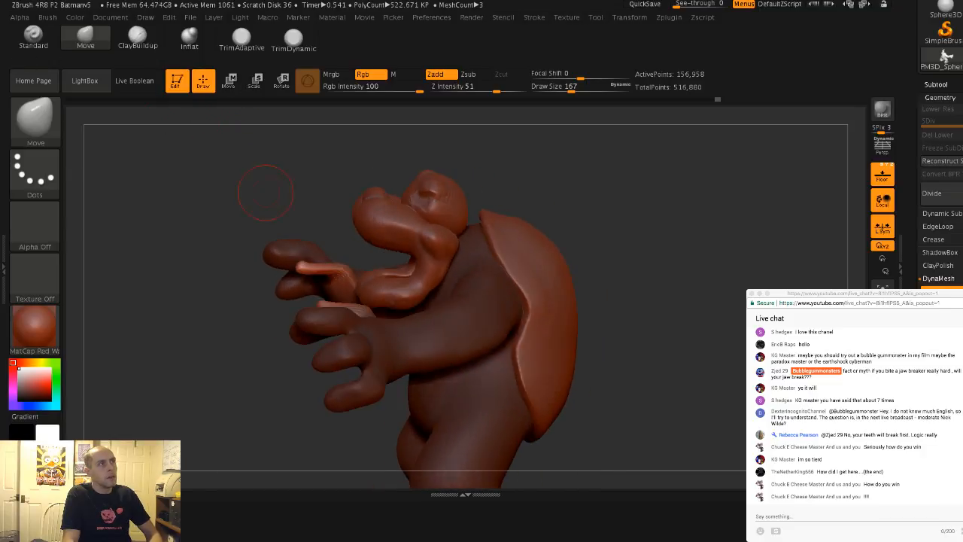
Thicken the thumb with the Inflat brush at Z Intensity 10, clearing the mask and smoothing its base
left_click(189, 37)
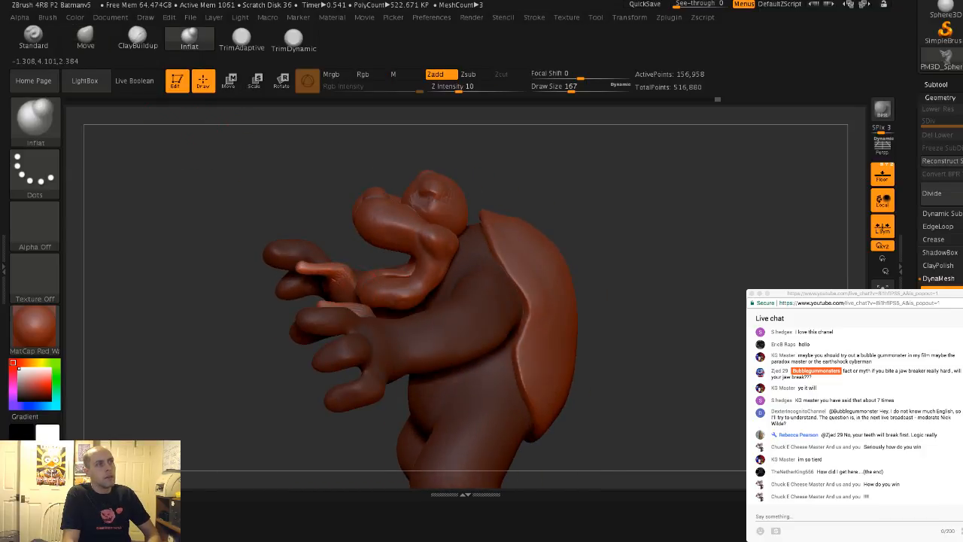
left_click_drag(327, 271, 289, 261)
left_click_drag(247, 220, 280, 220)
left_click_drag(311, 274, 332, 292)
left_click_drag(312, 221, 340, 235)
left_click_drag(336, 271, 328, 278, "shift")
mouse_move(336, 217)
left_mouse_down()
mouse_move(307, 234)
mouse_move(331, 275)
left_mouse_up()
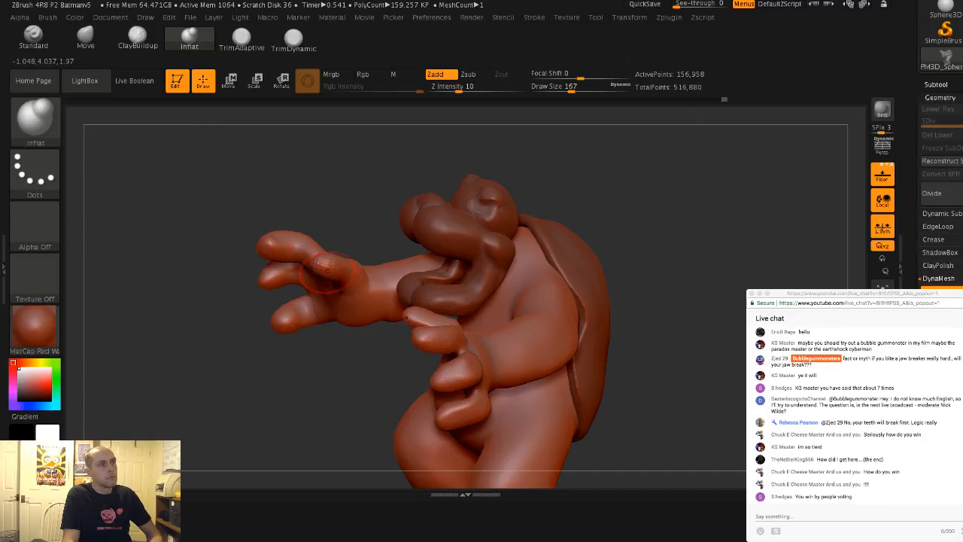
Fill in the thumb's base with the ClayBuildup brush at draw size 136 and smooth the added clay
mouse_move(316, 181)
left_mouse_down()
mouse_move(282, 245)
mouse_move(359, 231)
left_mouse_up()
key("b")
key("c")
key("b")
key("s")
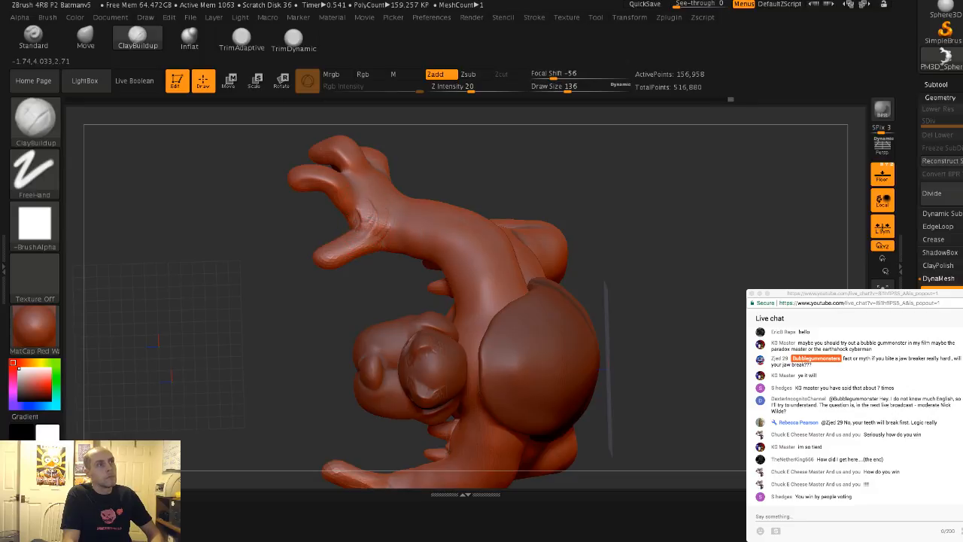
key("shift")
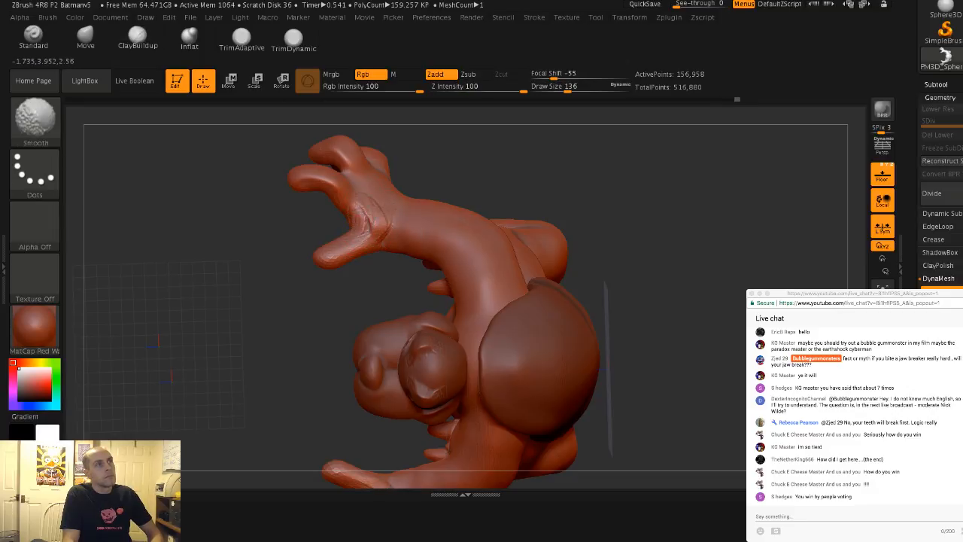
left_click_drag(368, 213, 370, 207, "shift")
Blend the thumb into the hand at draw sizes 245 and 149 and remesh the body with DynaMesh
key("s")
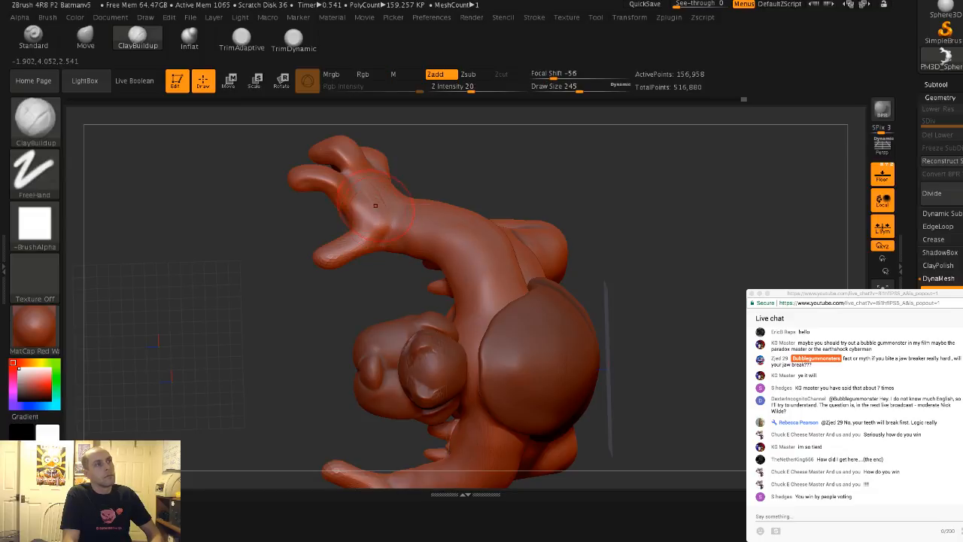
key("shift")
left_click_drag(343, 248, 328, 253, "shift")
mouse_move(277, 215)
left_mouse_down("ctrl")
mouse_move(286, 244)
mouse_move(346, 245)
mouse_move(381, 209)
left_mouse_up("ctrl")
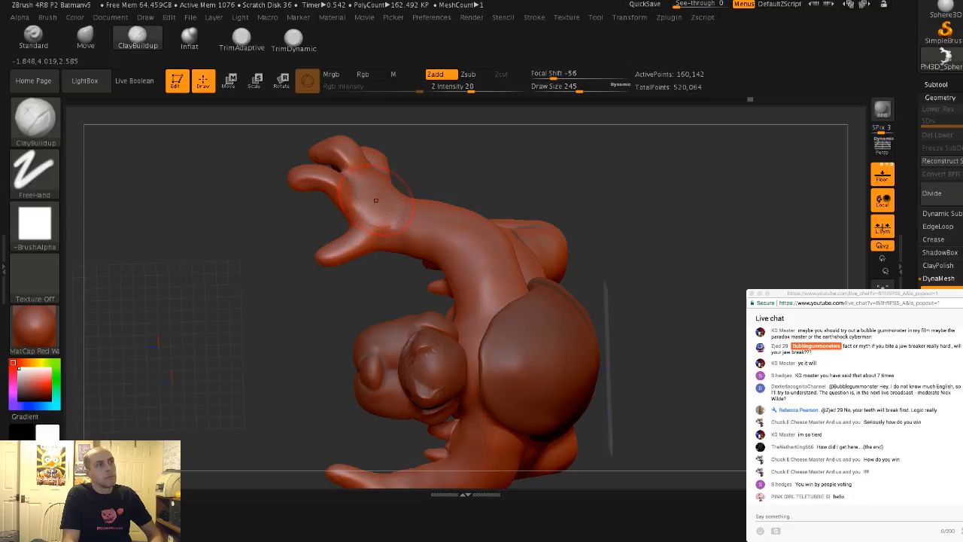
key("s")
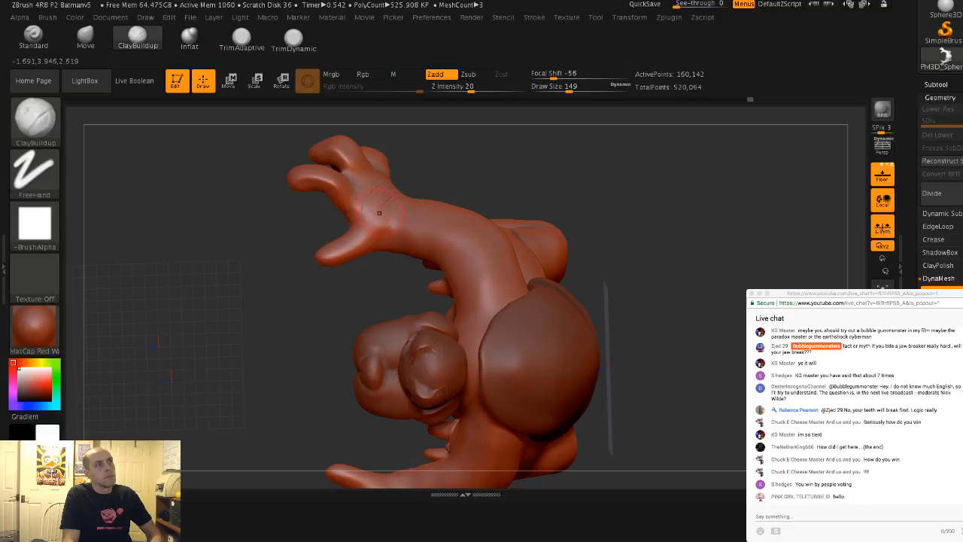
left_click_drag(382, 211, 375, 218, "shift")
Build up pads at the thumb base and below the fingers on the palm with ClayBuildup at draw size 145, smoothing them
right_click_drag(376, 205, 459, 177)
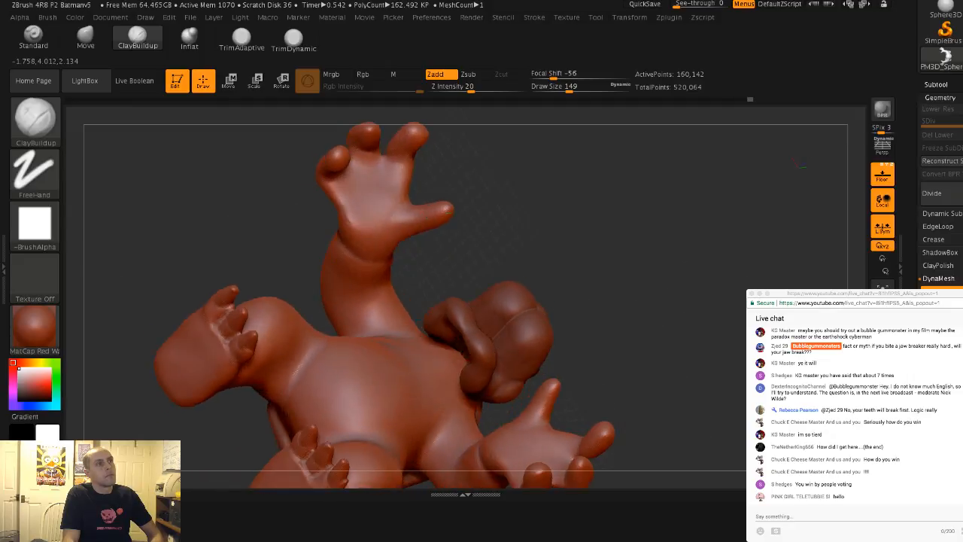
key("s")
left_click_drag(373, 216, 382, 216)
key("s")
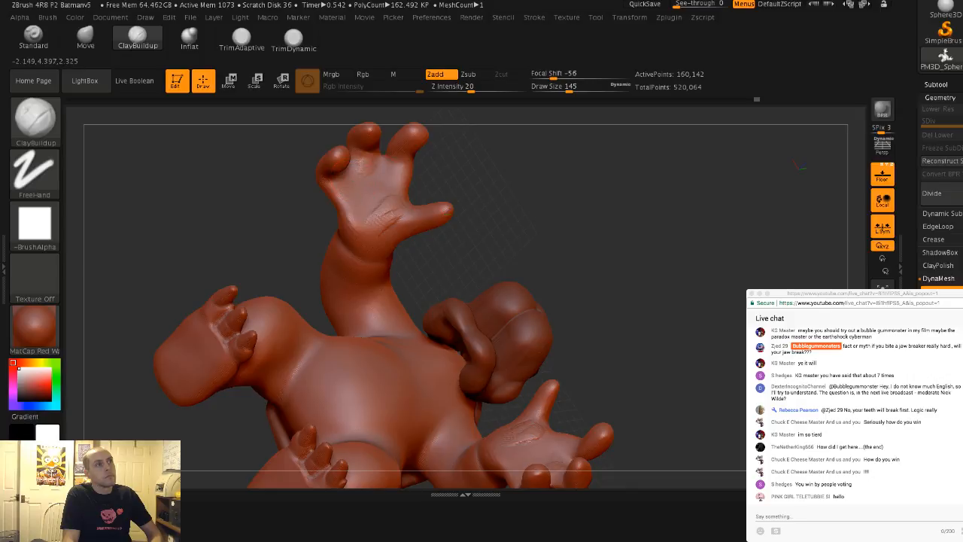
mouse_move(359, 165)
left_mouse_down()
mouse_move(395, 170)
mouse_move(368, 173)
mouse_move(384, 175)
left_mouse_up()
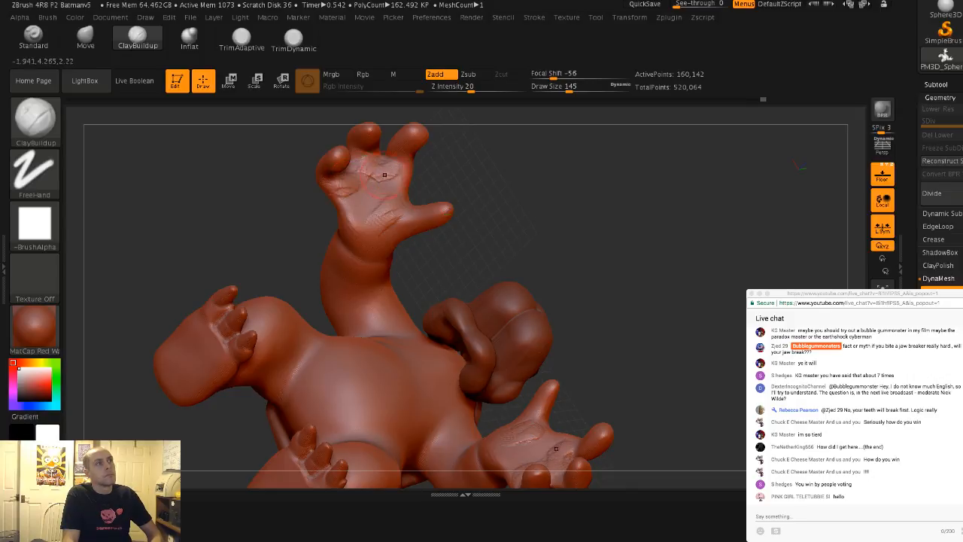
left_click_drag(512, 194, 455, 193)
left_click_drag(350, 189, 382, 178, "shift")
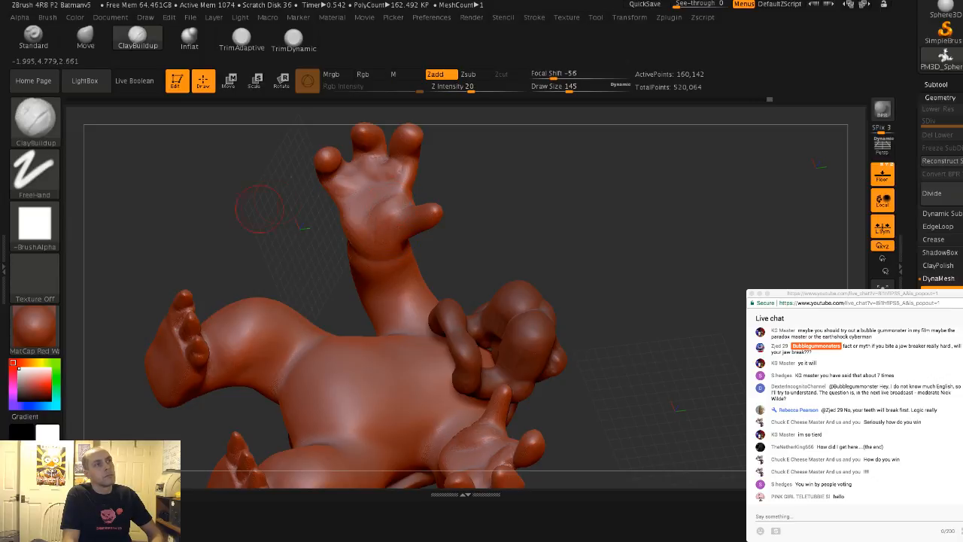
Build up a raised oval plate on the belly from chest to crotch with ClayBuildup at draw size 197
mouse_move(258, 204)
left_mouse_down()
mouse_move(271, 188)
mouse_move(260, 174)
mouse_move(189, 232)
mouse_move(236, 181)
mouse_move(233, 248)
left_mouse_up()
mouse_move(463, 393)
left_mouse_down()
mouse_move(294, 188)
mouse_move(359, 242)
left_mouse_up()
key("s")
left_click_drag(313, 225, 318, 288)
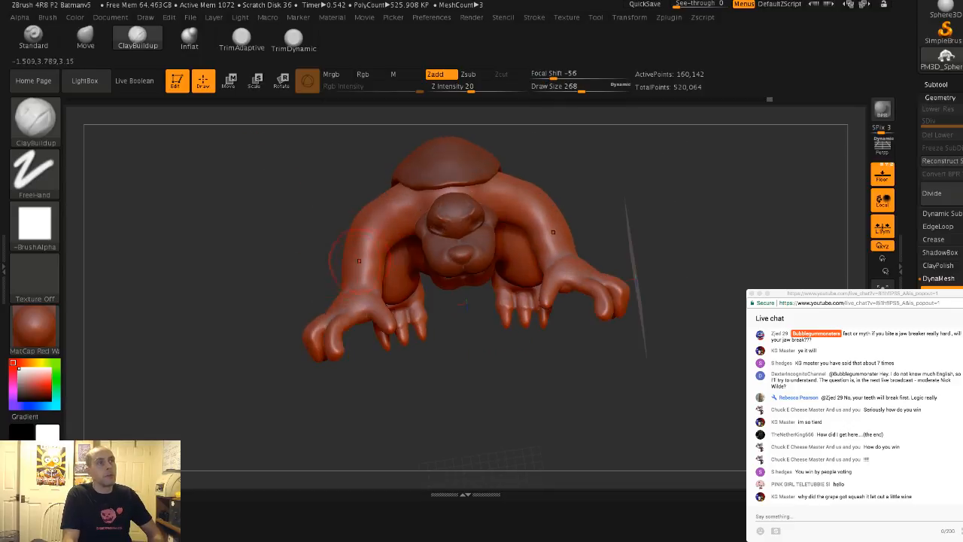
mouse_move(311, 198)
left_mouse_down()
mouse_move(304, 210)
mouse_move(300, 197)
mouse_move(333, 190)
left_mouse_up()
mouse_move(316, 225)
left_mouse_down()
mouse_move(269, 217)
mouse_move(247, 161)
mouse_move(301, 177)
mouse_move(246, 250)
left_mouse_up()
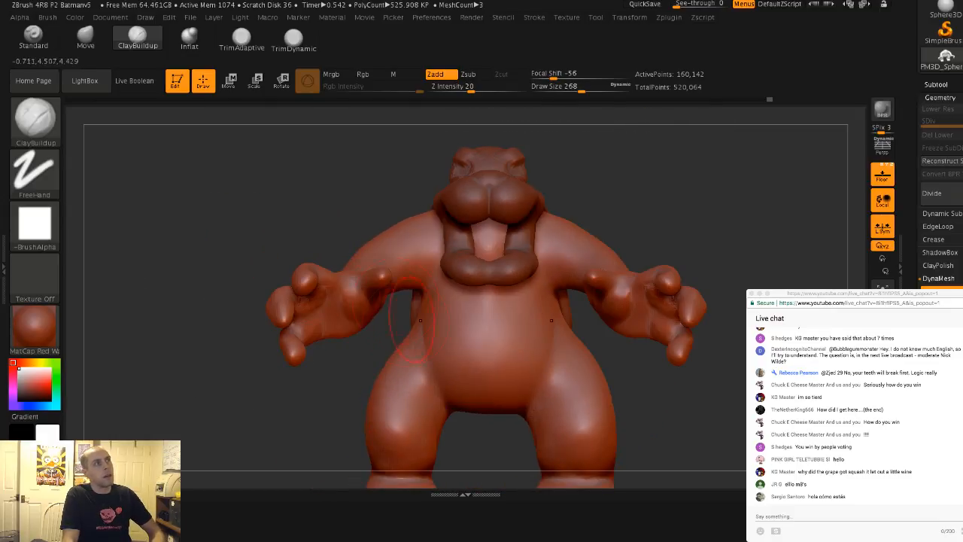
left_click_drag(164, 231, 136, 169, "alt")
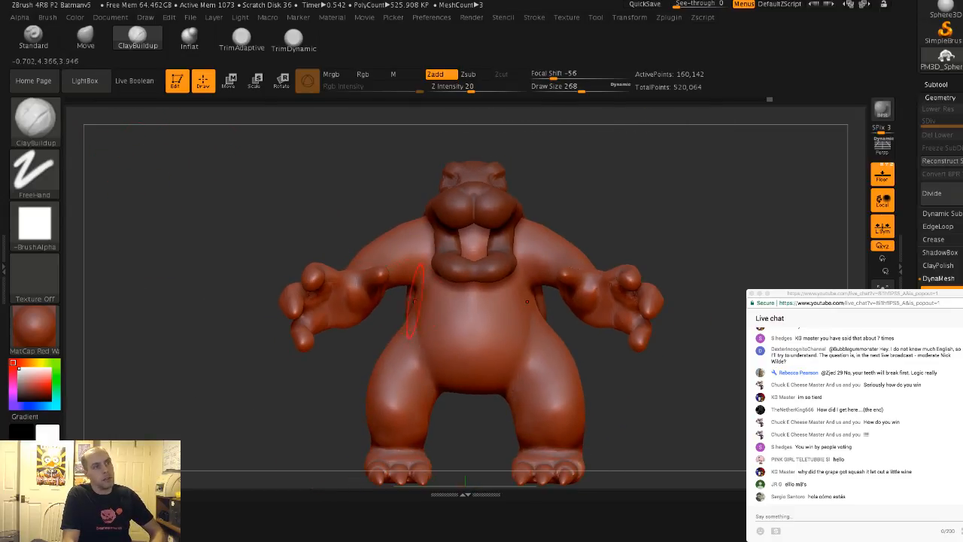
key("s")
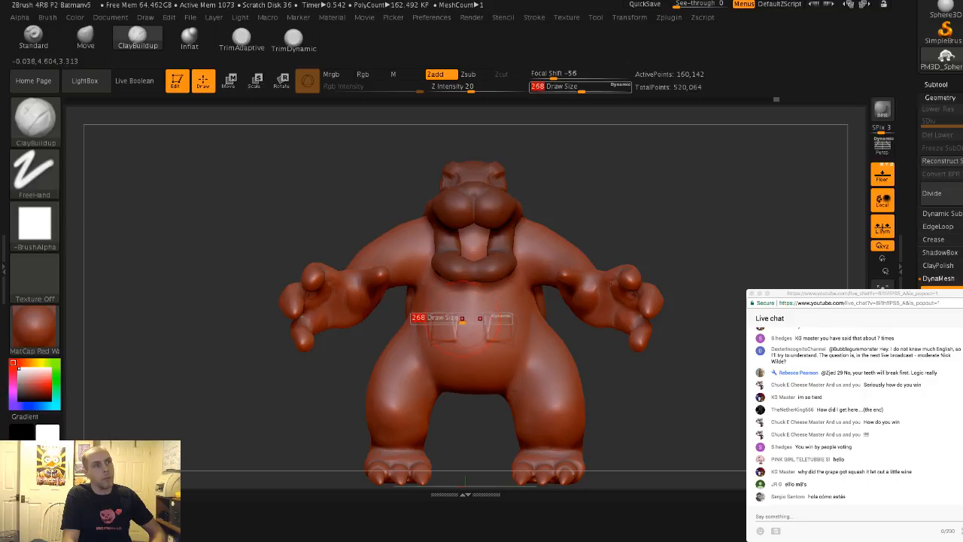
left_click_drag(464, 318, 456, 317)
left_click_drag(312, 370, 346, 328)
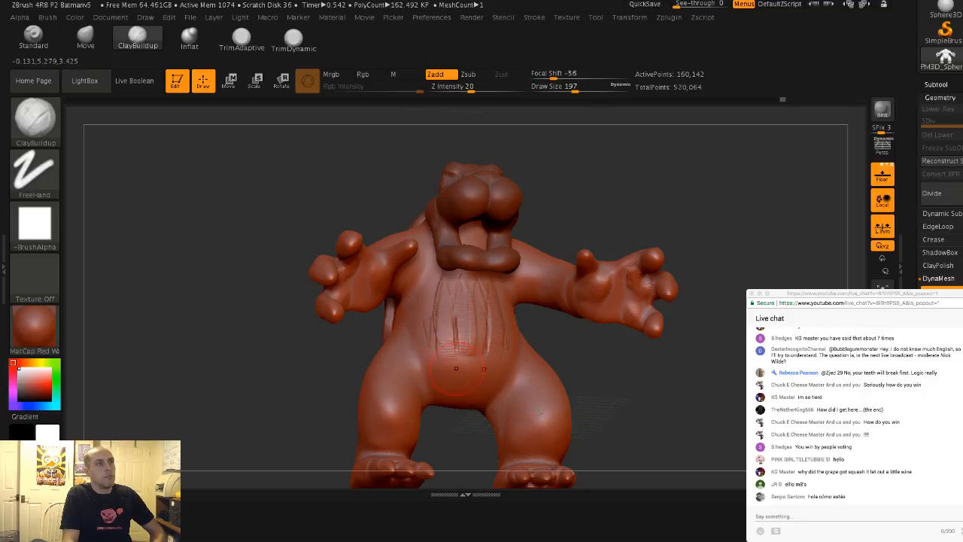
mouse_move(458, 346)
left_mouse_down()
mouse_move(456, 305)
mouse_move(471, 352)
left_mouse_up()
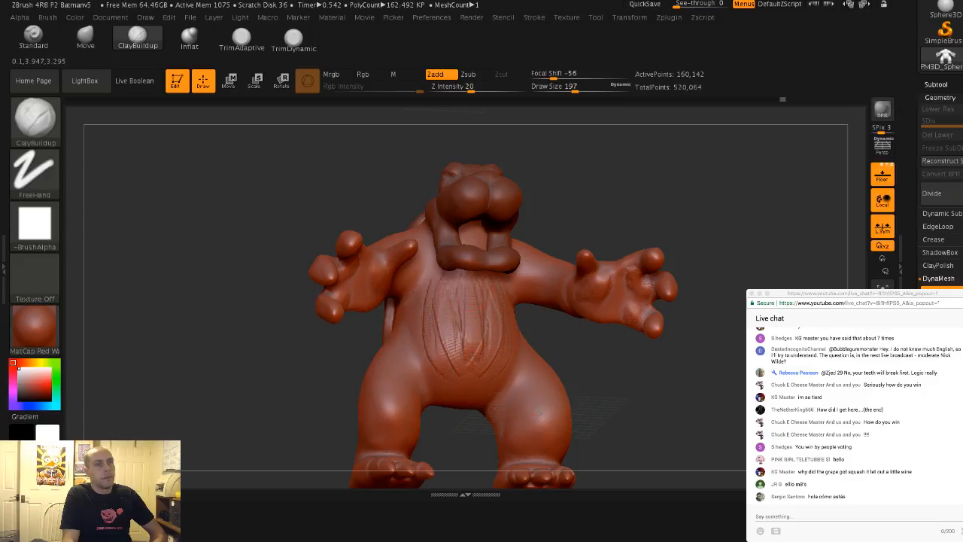
mouse_move(465, 358)
left_mouse_down()
mouse_move(451, 371)
mouse_move(485, 344)
left_mouse_up()
left_click_drag(488, 286, 482, 354)
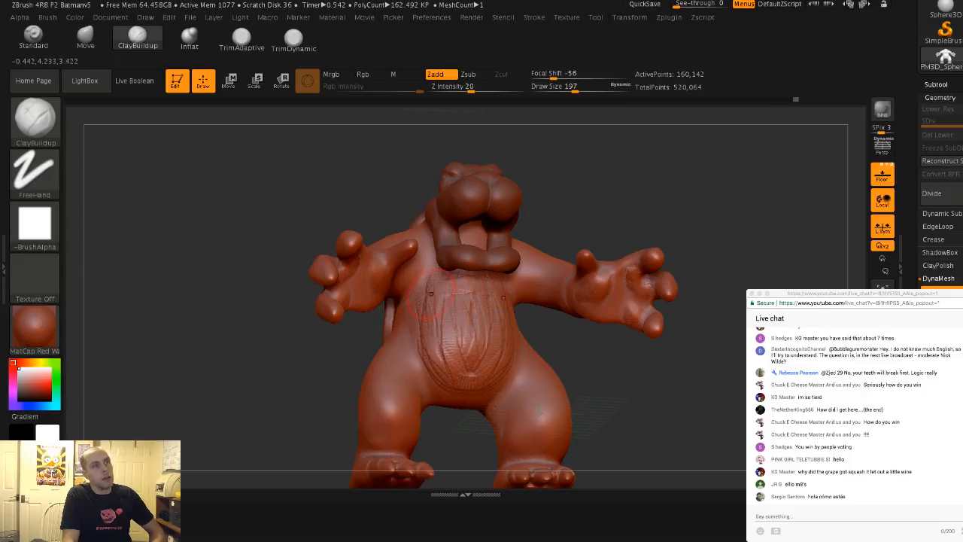
Sculpt five horizontal bands across the belly plate with ClayBuildup at draw size 197
left_click_drag(444, 285, 495, 293)
left_click_drag(445, 319, 498, 321)
left_click_drag(447, 339, 498, 346)
left_click_drag(438, 367, 497, 369)
left_click_drag(444, 389, 493, 390)
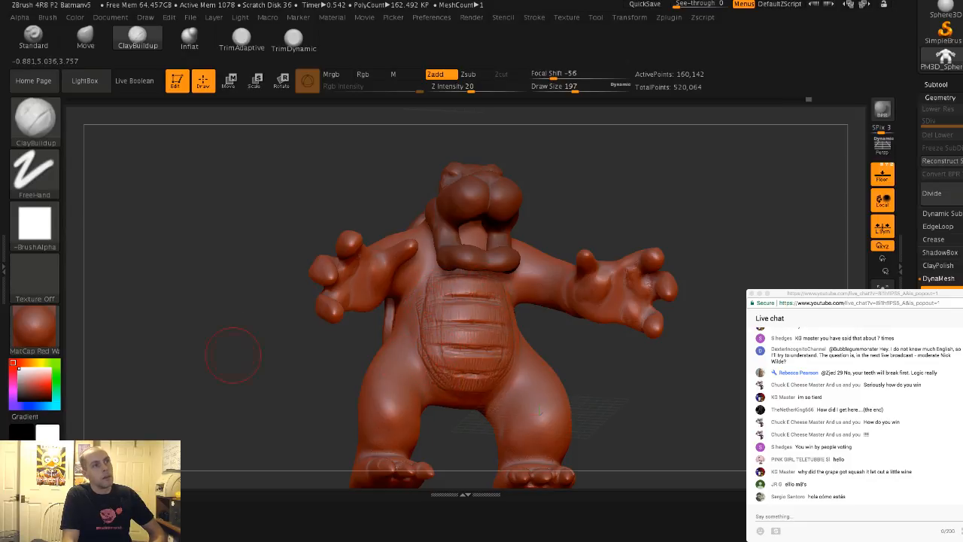
Merge the head subtool down into the body subtool and save the project as Bowser
left_click_drag(241, 350, 233, 316, "alt")
mouse_move(271, 328)
left_mouse_down()
mouse_move(158, 323)
mouse_move(169, 332)
mouse_move(155, 320)
mouse_move(177, 331)
mouse_move(261, 267)
mouse_move(226, 305)
left_mouse_up()
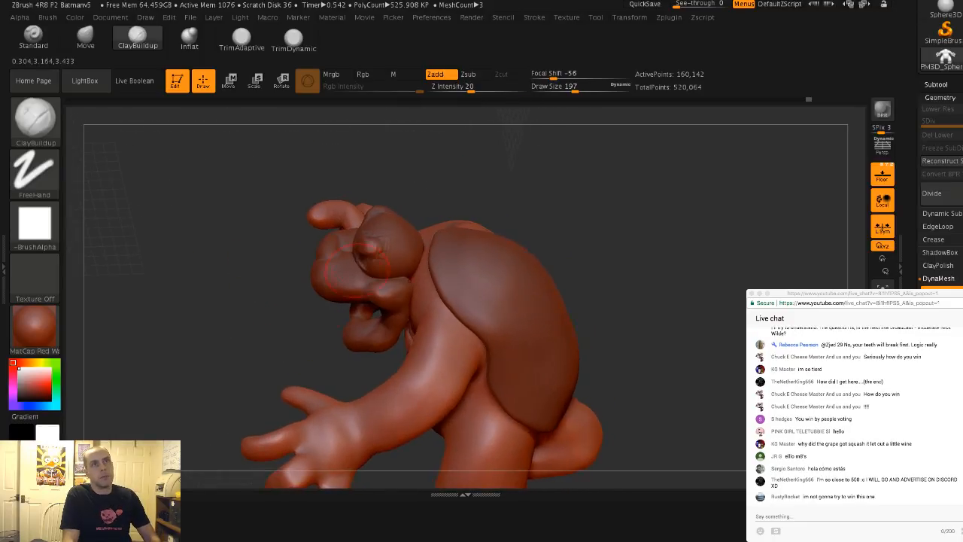
left_click(936, 84)
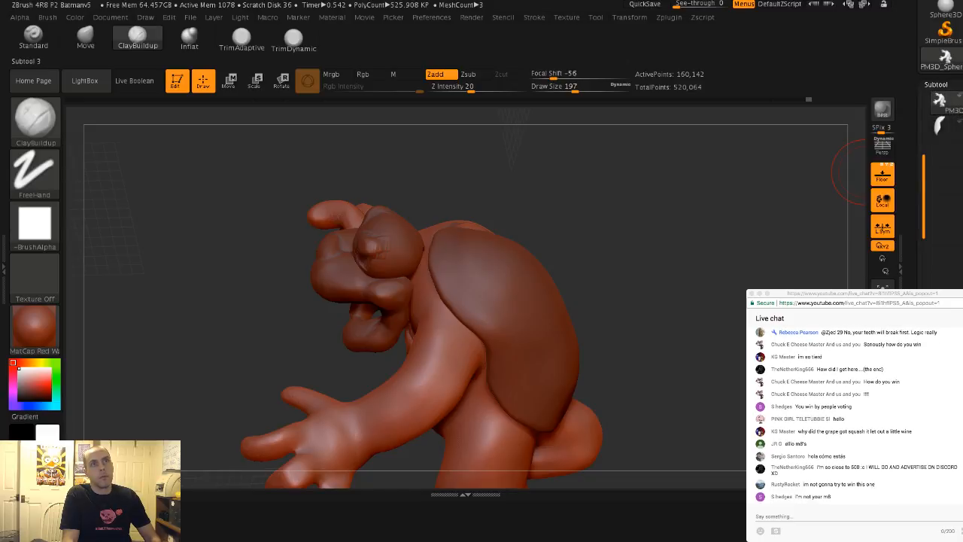
left_click_drag(924, 181, 924, 120)
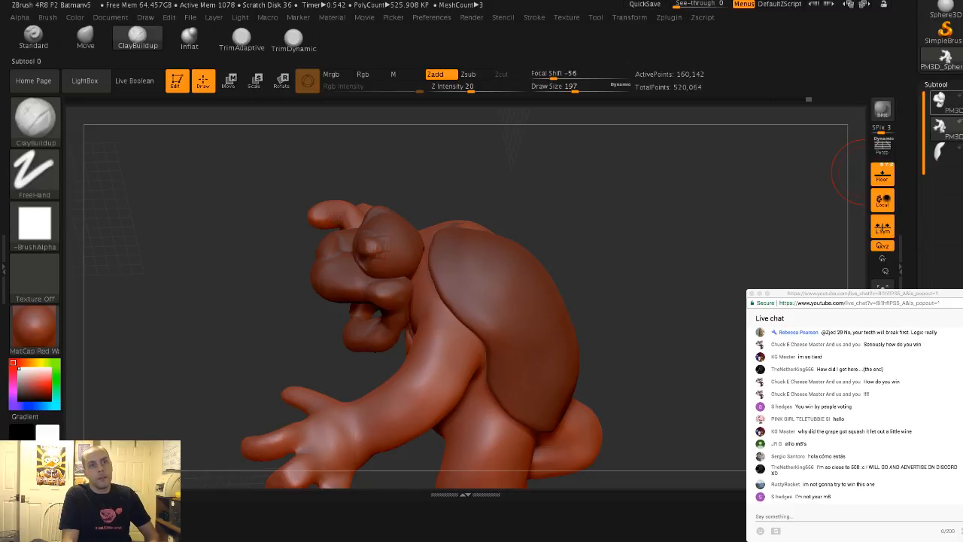
left_click(940, 101)
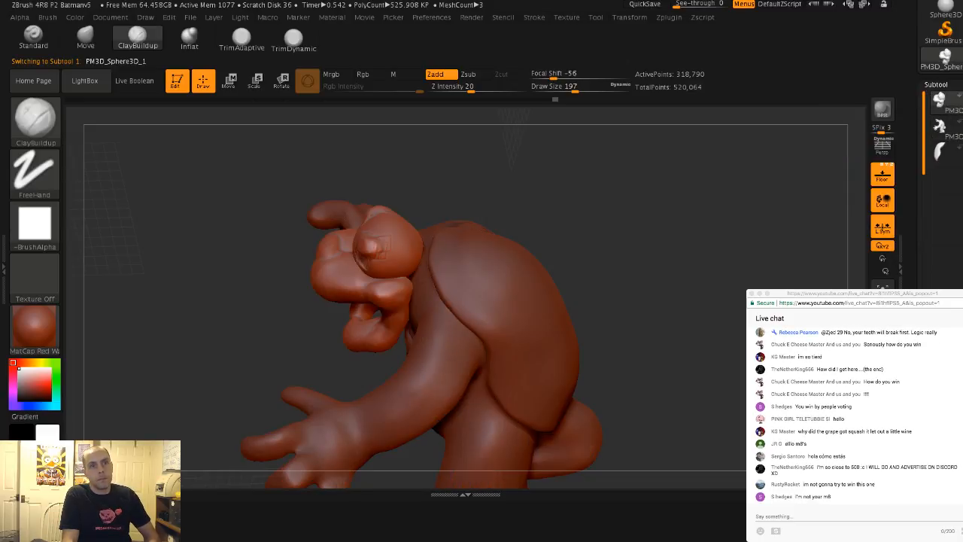
left_click_drag(919, 188, 919, 151)
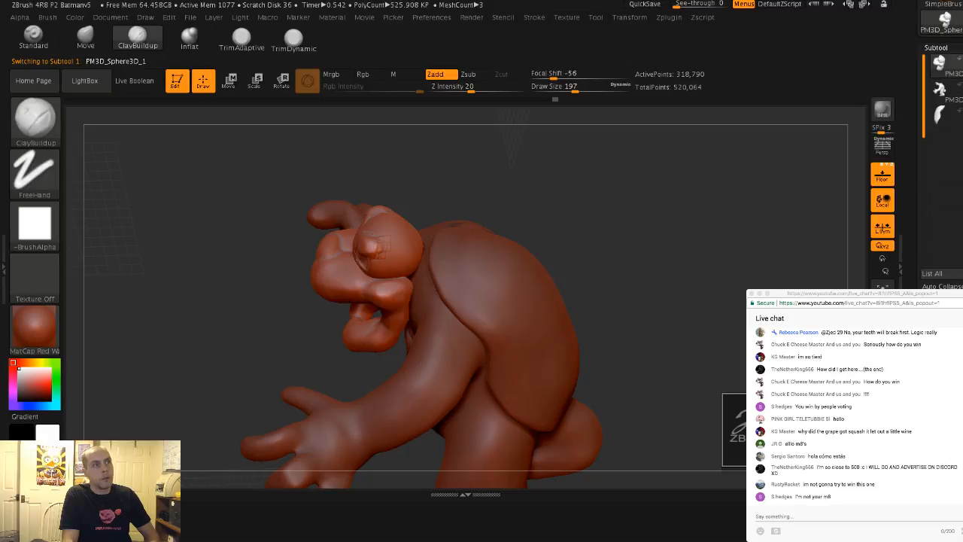
left_click(821, 453)
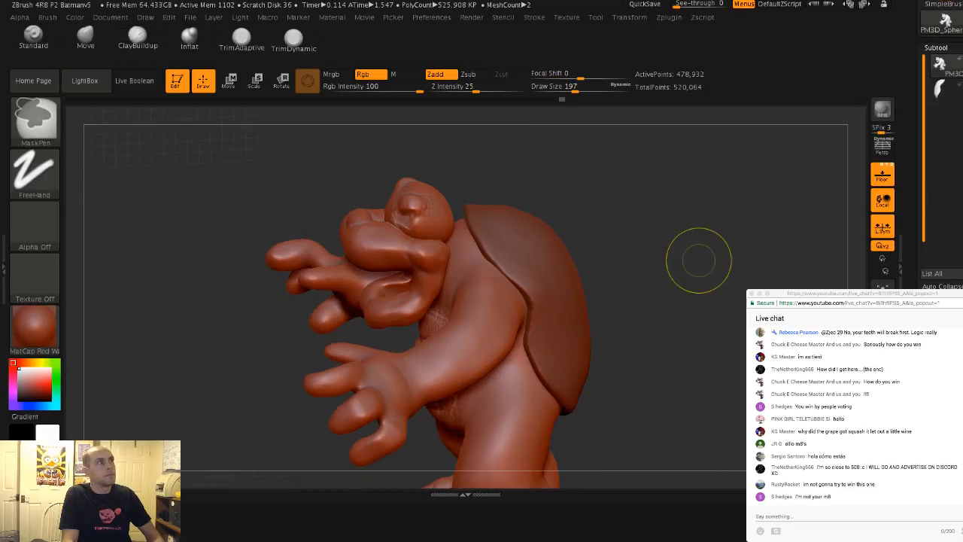
left_click(191, 16)
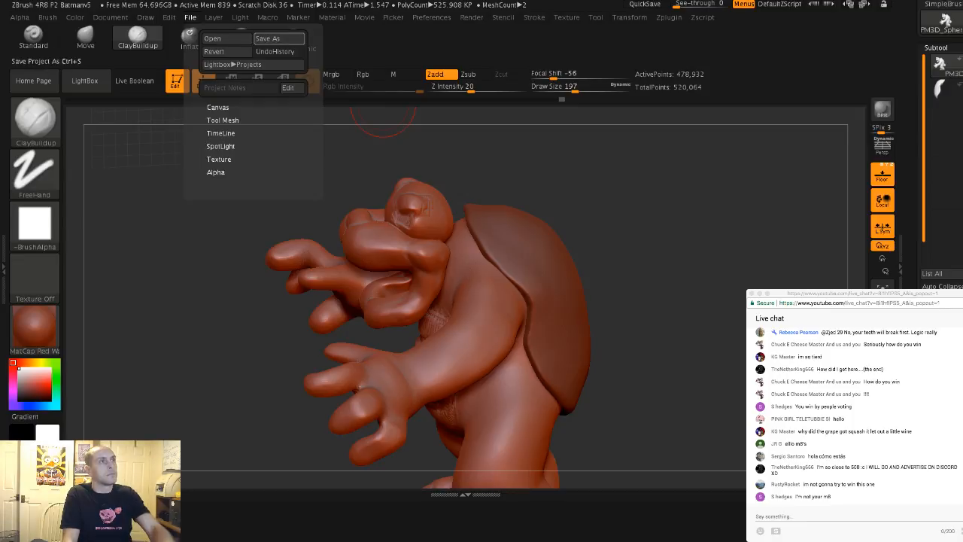
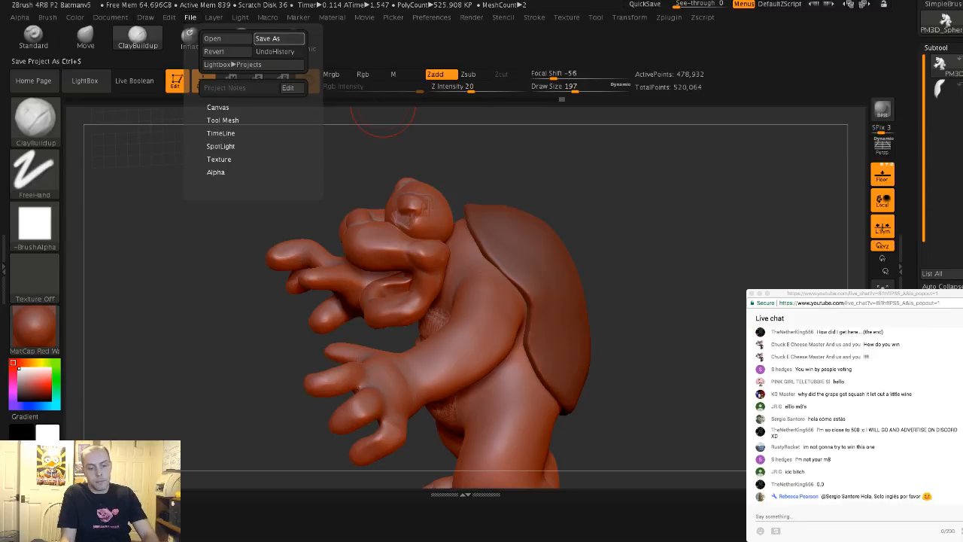
left_click(278, 39)
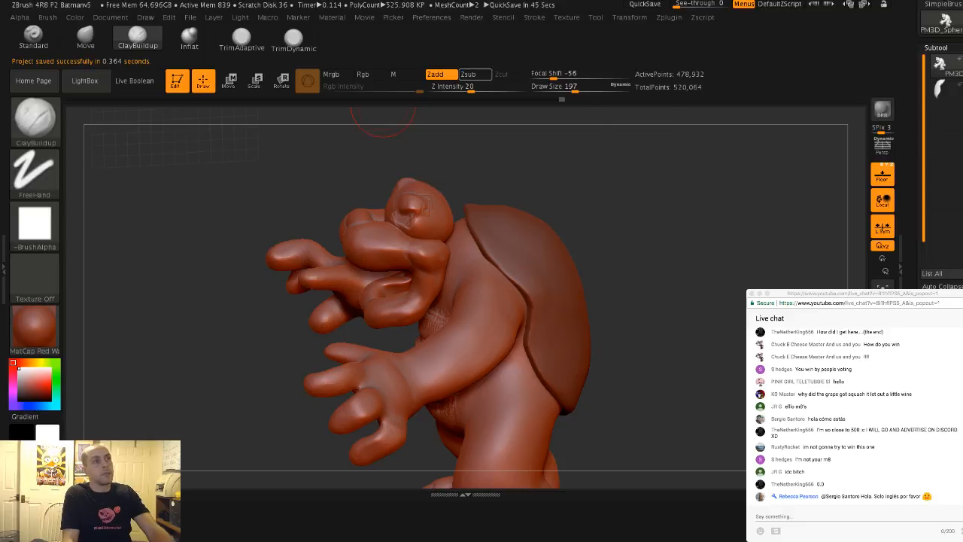
Pull the mesh under the lower jaw together with the Move brush at draw sizes 87 and 124 to close the gap at the throat
mouse_move(636, 260)
left_mouse_down()
mouse_move(601, 256)
mouse_move(612, 253)
left_mouse_up()
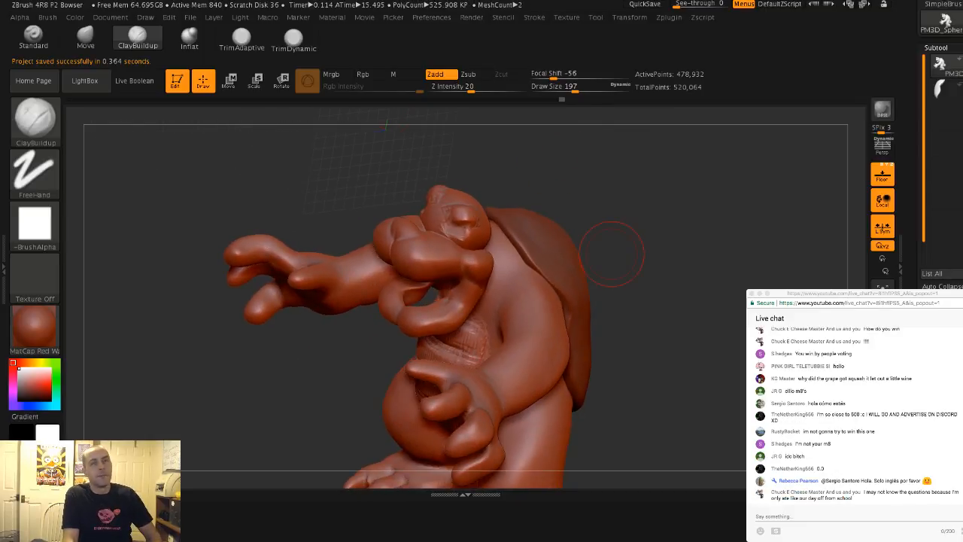
mouse_move(814, 246)
left_mouse_down()
mouse_move(744, 238)
mouse_move(753, 250)
mouse_move(672, 217)
left_mouse_up()
left_click_drag(290, 145, 375, 305)
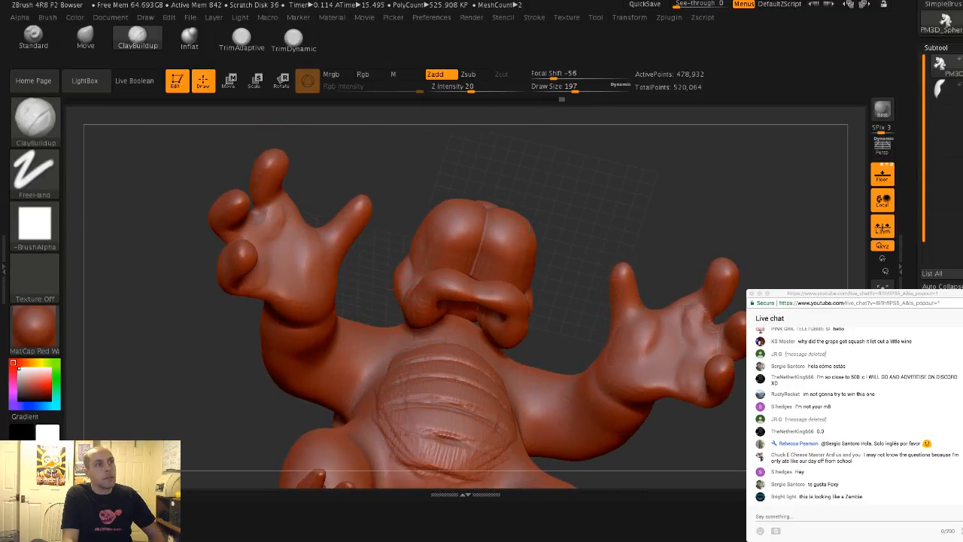
left_click_drag(388, 259, 419, 205)
key("s")
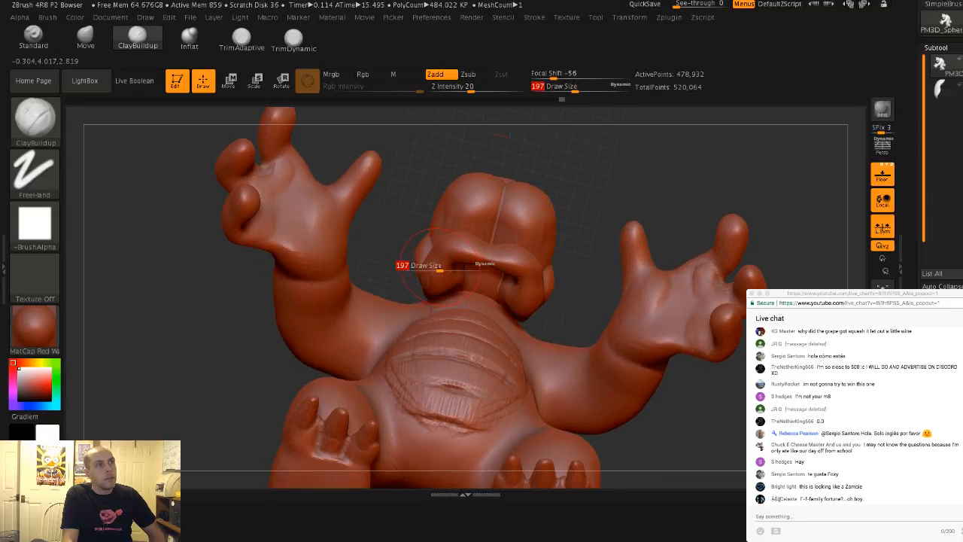
mouse_move(440, 267)
left_mouse_down()
mouse_move(426, 268)
mouse_move(395, 301)
mouse_move(376, 260)
left_mouse_up()
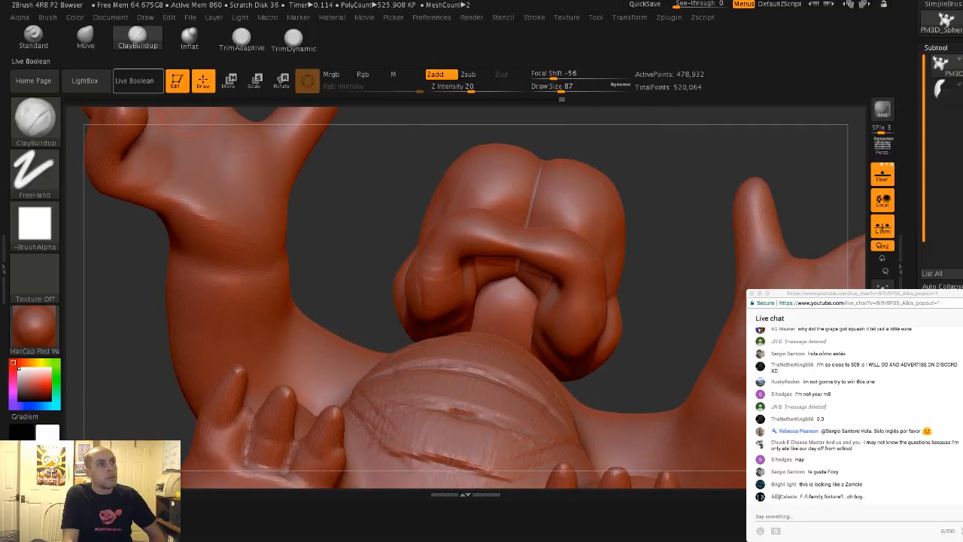
left_click(85, 36)
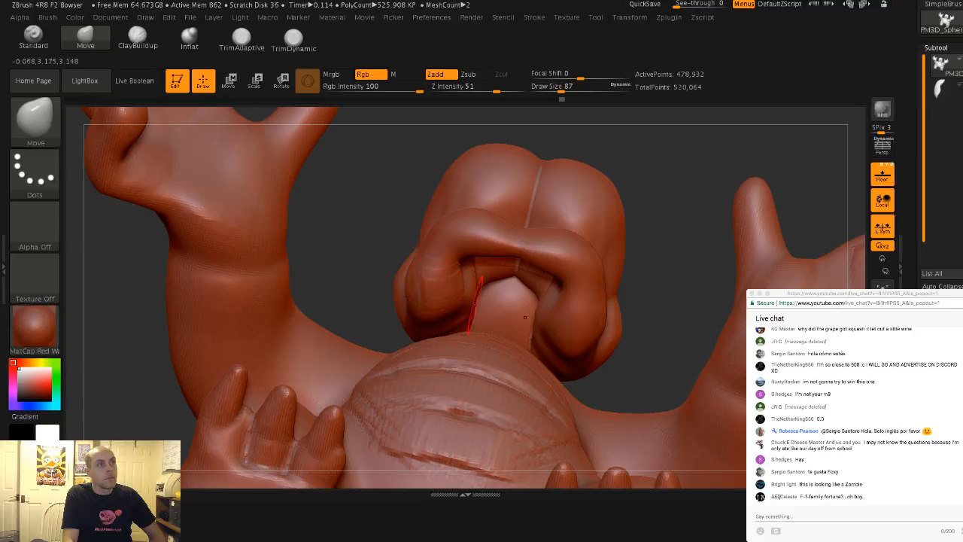
mouse_move(440, 288)
left_mouse_down()
mouse_move(462, 302)
mouse_move(464, 275)
mouse_move(509, 276)
left_mouse_up()
key("s")
left_click_drag(548, 335, 499, 326)
left_click_drag(427, 328, 436, 337)
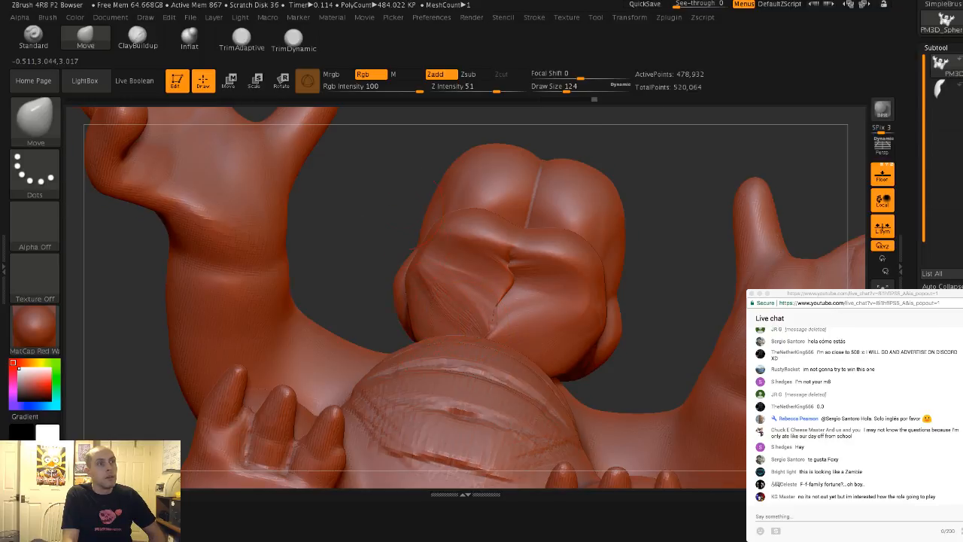
mouse_move(361, 293)
left_mouse_down()
mouse_move(324, 361)
mouse_move(369, 316)
mouse_move(435, 346)
left_mouse_up()
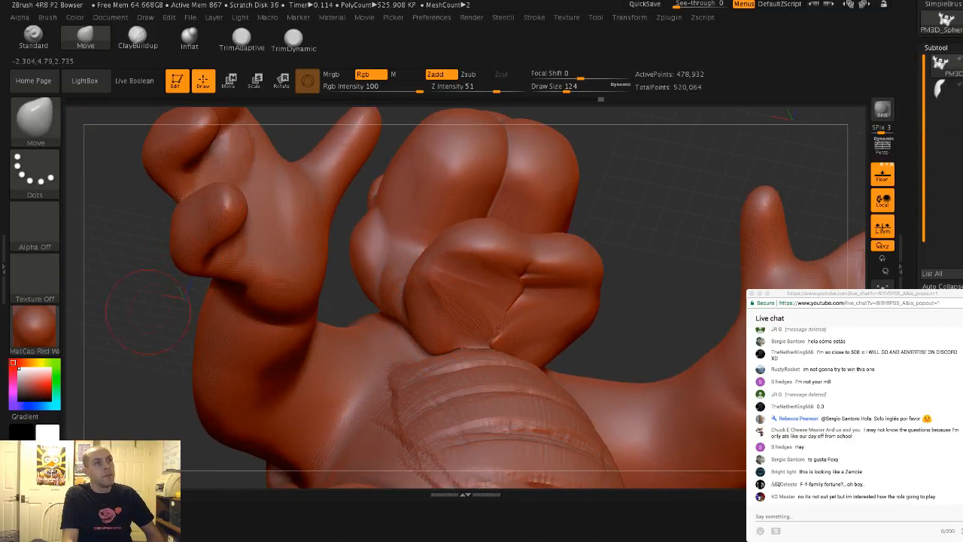
mouse_move(148, 311)
left_mouse_down("alt")
mouse_move(161, 248)
mouse_move(188, 297)
mouse_move(226, 301)
mouse_move(294, 247)
mouse_move(329, 239)
mouse_move(351, 214)
left_mouse_up("alt")
left_click_drag(351, 214, 226, 226)
left_click_drag(226, 226, 226, 301, "alt")
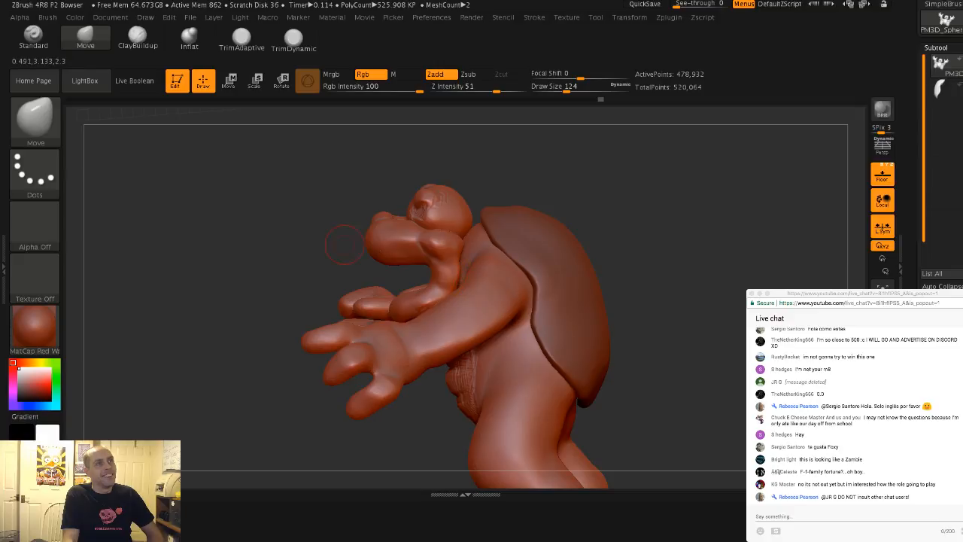
Build up the neck between the head and shell with ClayBuildup at draw size 311 and smooth the added clay
left_click_drag(344, 245, 474, 239)
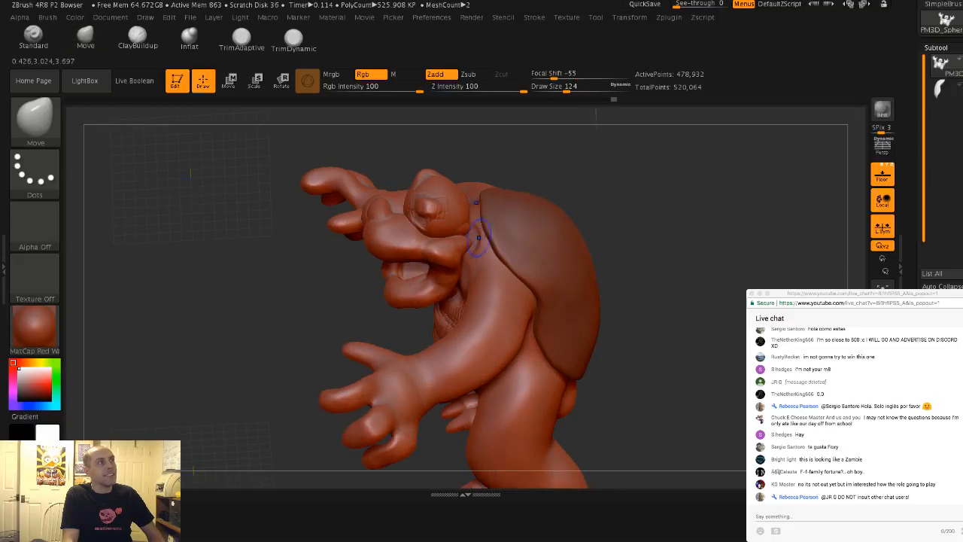
left_click(137, 37)
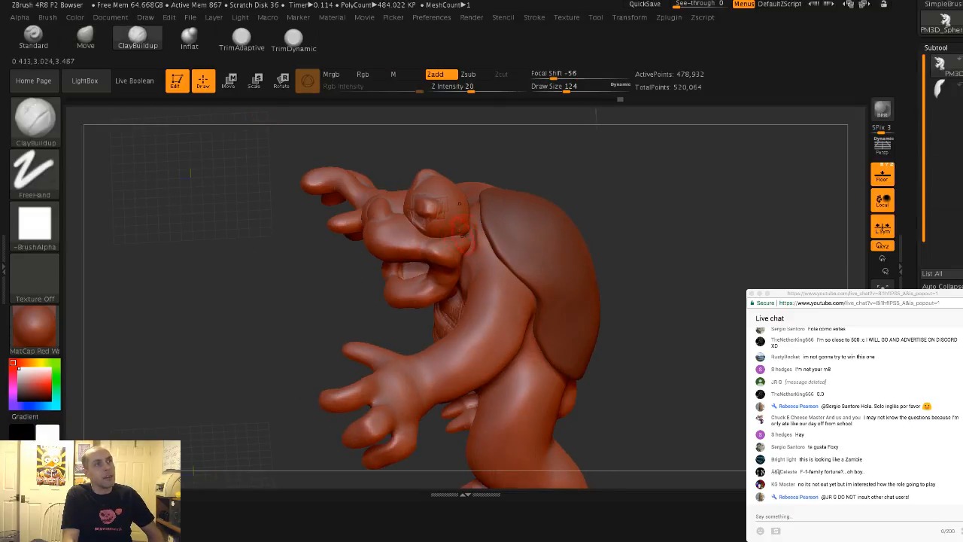
key("s")
mouse_move(459, 237)
left_mouse_down()
mouse_move(477, 236)
mouse_move(466, 201)
left_mouse_up()
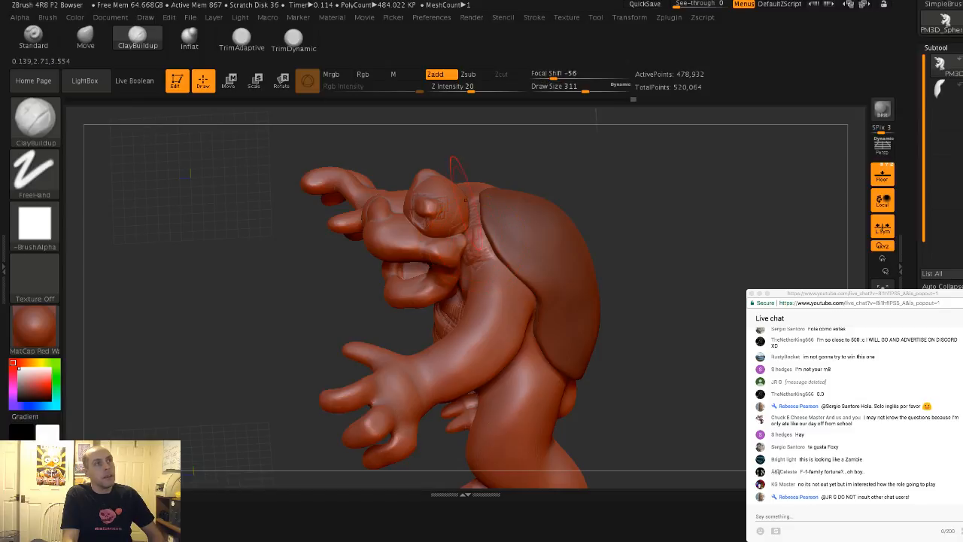
left_click_drag(283, 134, 117, 115)
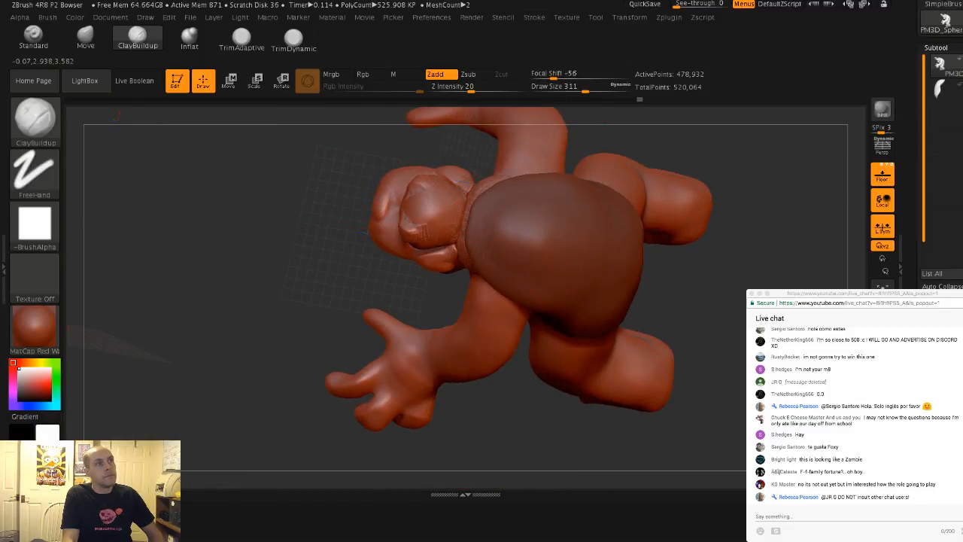
left_click_drag(452, 207, 468, 222)
left_click_drag(286, 226, 278, 131)
left_click_drag(468, 215, 478, 220, "shift")
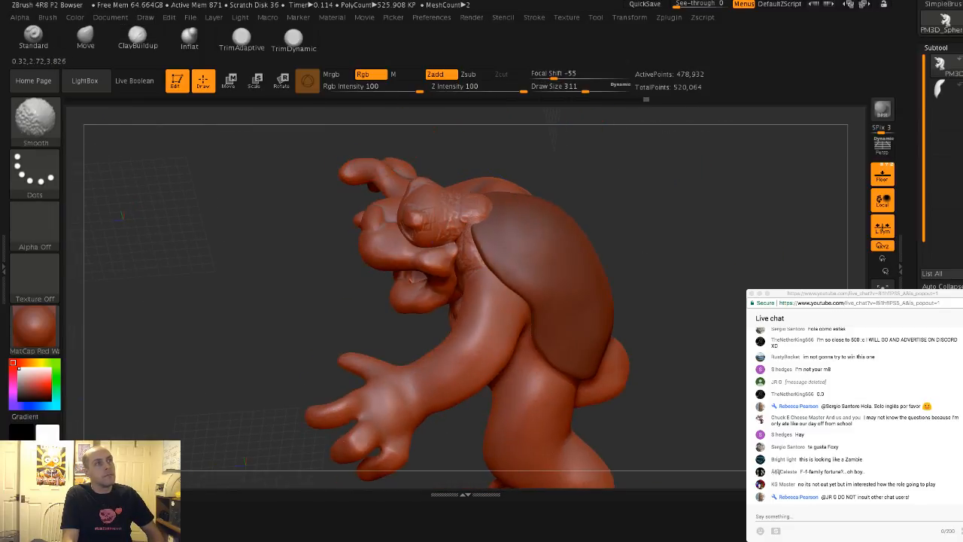
Remesh the merged head and body into one surface with DynaMesh
mouse_move(218, 226)
left_mouse_down()
mouse_move(261, 173)
mouse_move(295, 190)
left_mouse_up()
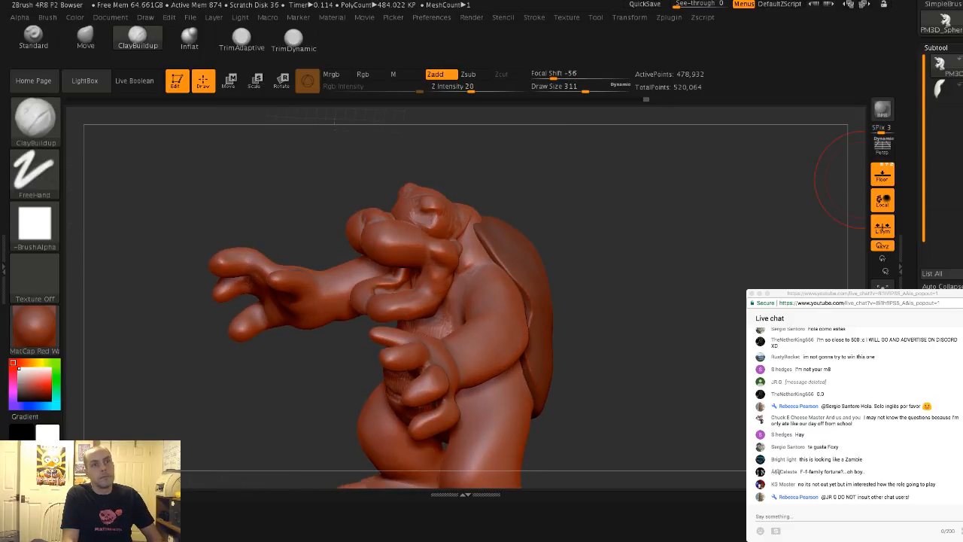
left_click_drag(955, 263, 955, 143)
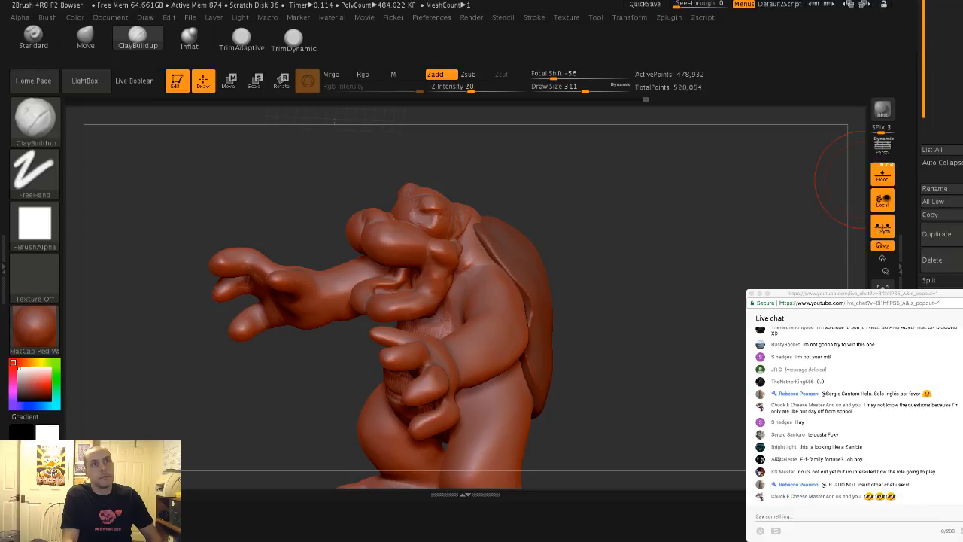
left_click_drag(956, 270, 956, 75)
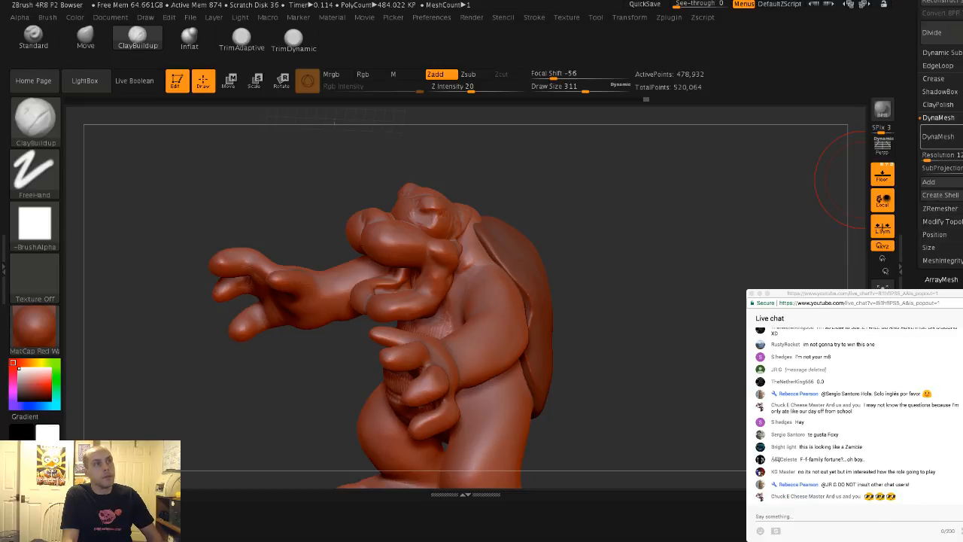
left_click(939, 136)
Build up the floor of the open mouth between the jaws with ClayBuildup at draw size 116
mouse_move(587, 238)
left_mouse_down()
mouse_move(458, 221)
mouse_move(453, 265)
left_mouse_up()
key("s")
mouse_move(340, 159)
left_mouse_down()
mouse_move(467, 169)
mouse_move(481, 181)
mouse_move(504, 162)
mouse_move(557, 167)
mouse_move(557, 226)
left_mouse_up()
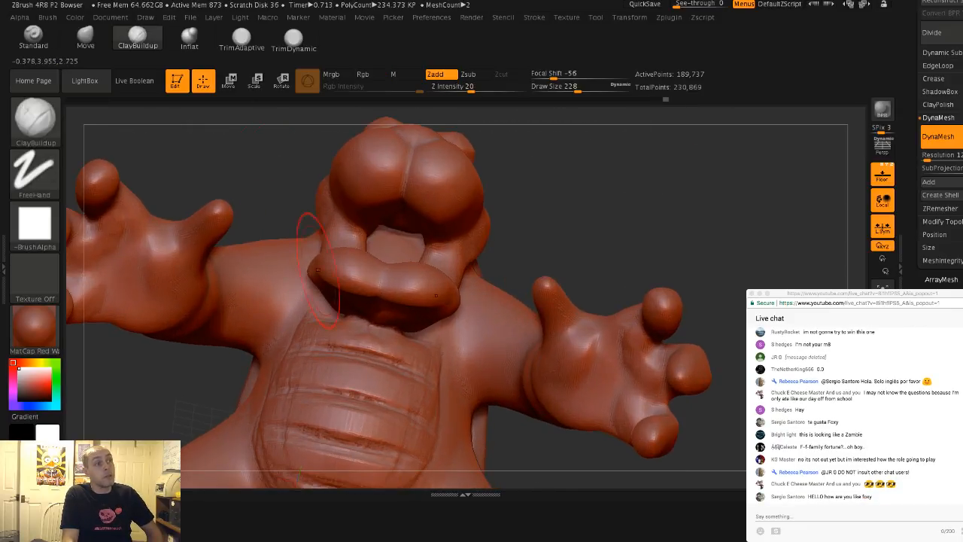
key("shift")
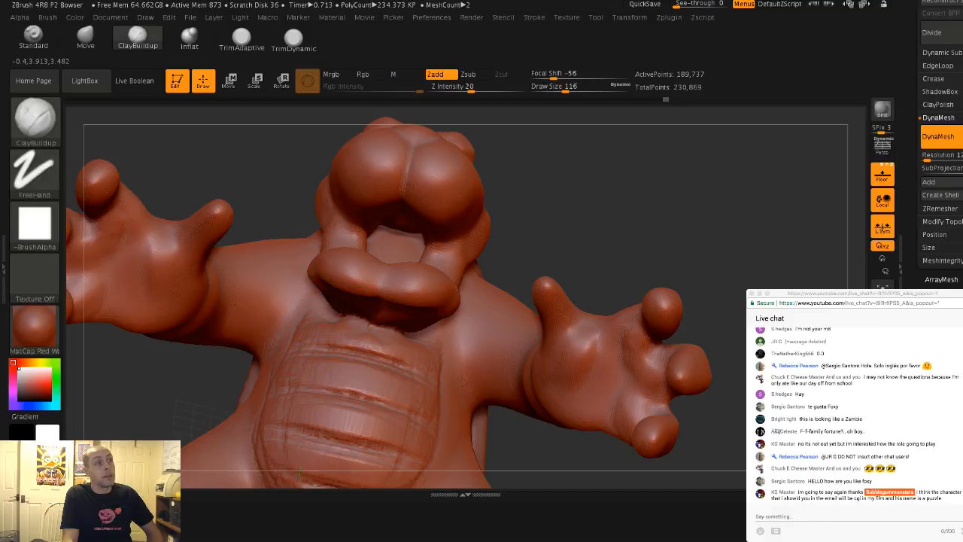
mouse_move(260, 181)
left_mouse_down()
mouse_move(362, 192)
mouse_move(279, 271)
left_mouse_up()
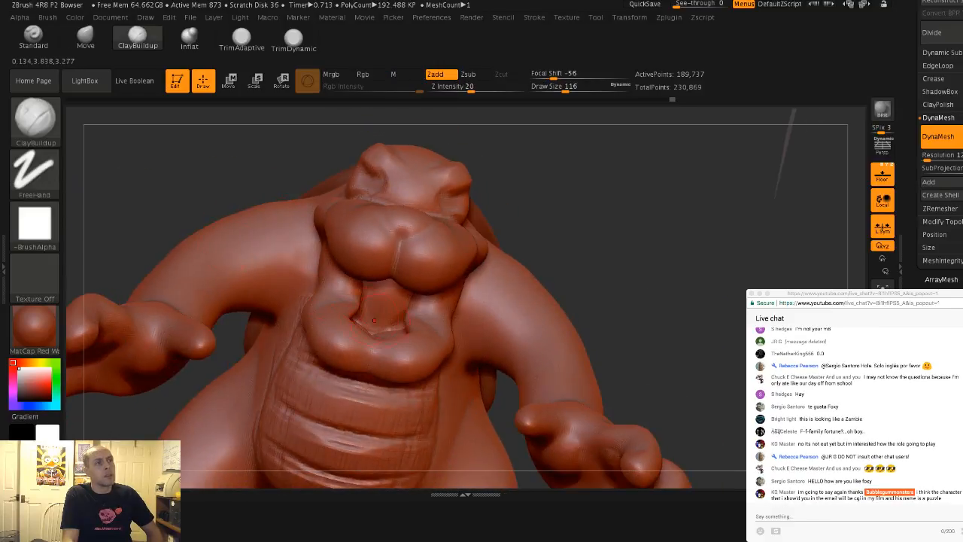
left_click_drag(368, 317, 385, 315)
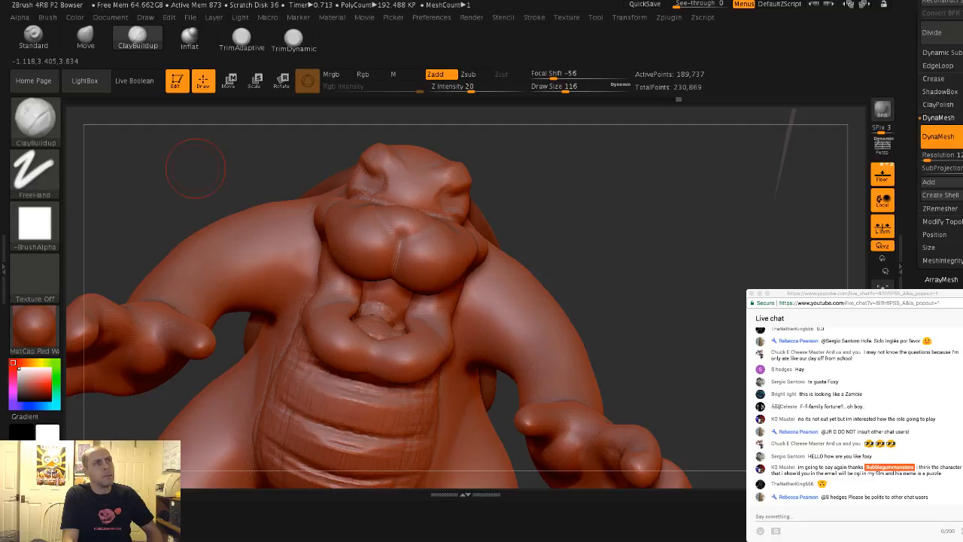
mouse_move(198, 172)
left_mouse_down()
mouse_move(134, 173)
mouse_move(180, 175)
mouse_move(213, 153)
mouse_move(205, 184)
mouse_move(205, 135)
mouse_move(184, 151)
left_mouse_up()
left_click_drag(362, 325, 374, 314)
mouse_move(226, 208)
left_mouse_down()
mouse_move(215, 188)
mouse_move(229, 189)
left_mouse_up()
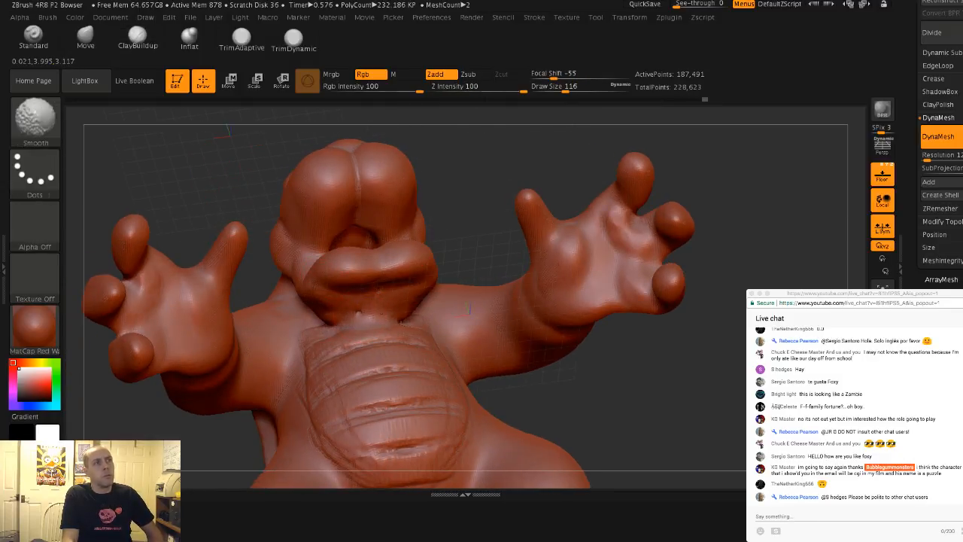
Fill the throat beneath the lower jaw with ClayBuildup at draw size 116 and smooth it into the neck
mouse_move(189, 165)
left_mouse_down()
mouse_move(233, 187)
mouse_move(233, 179)
left_mouse_up()
left_click_drag(406, 306, 414, 311)
mouse_move(274, 213)
left_mouse_down("alt")
mouse_move(272, 186)
mouse_move(265, 195)
left_mouse_up("alt")
left_click_drag(407, 304, 384, 317, "shift")
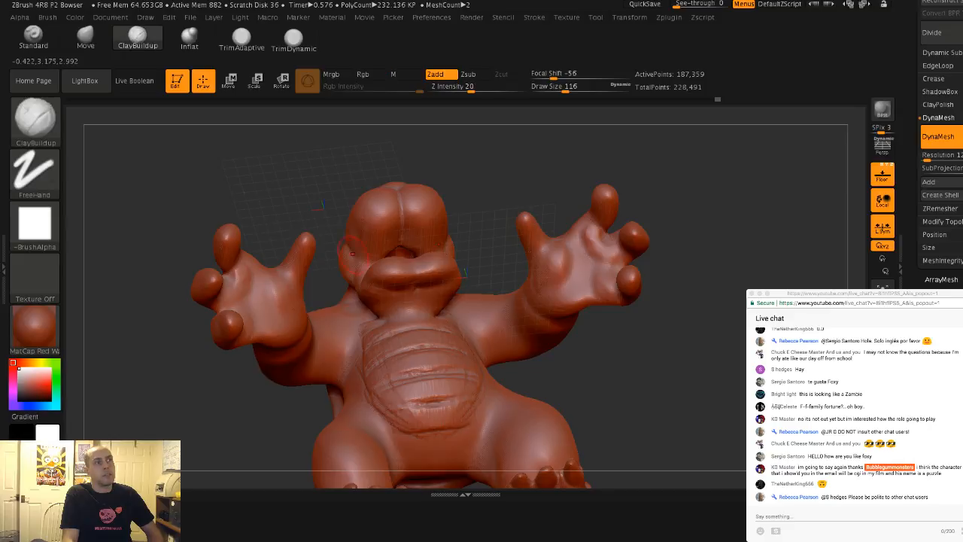
mouse_move(256, 190)
left_mouse_down()
mouse_move(218, 178)
mouse_move(470, 211)
left_mouse_up()
left_click_drag(308, 264, 328, 282, "shift")
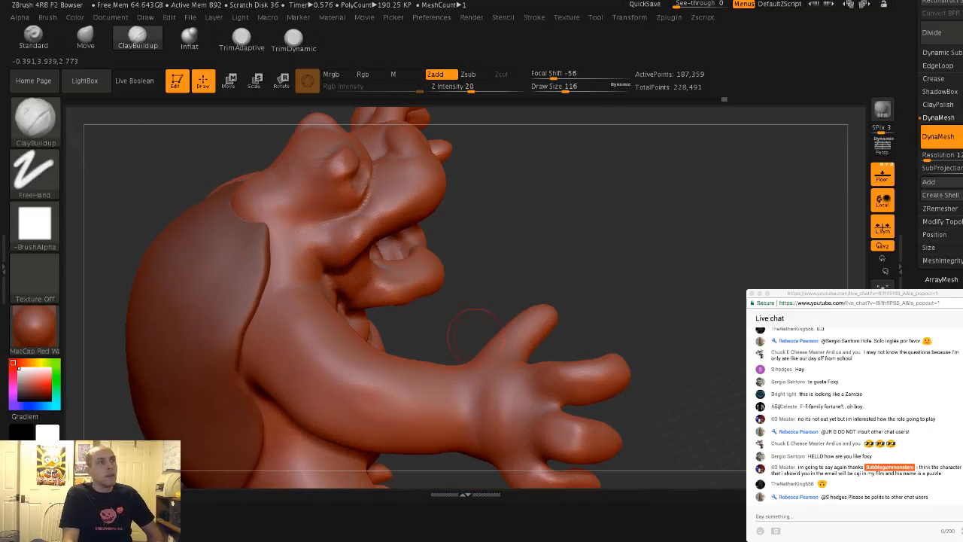
Build up the cheek around the corner of the mouth and the side of the lower jaw with ClayBuildup at draw size 116
left_click_drag(577, 222, 314, 283)
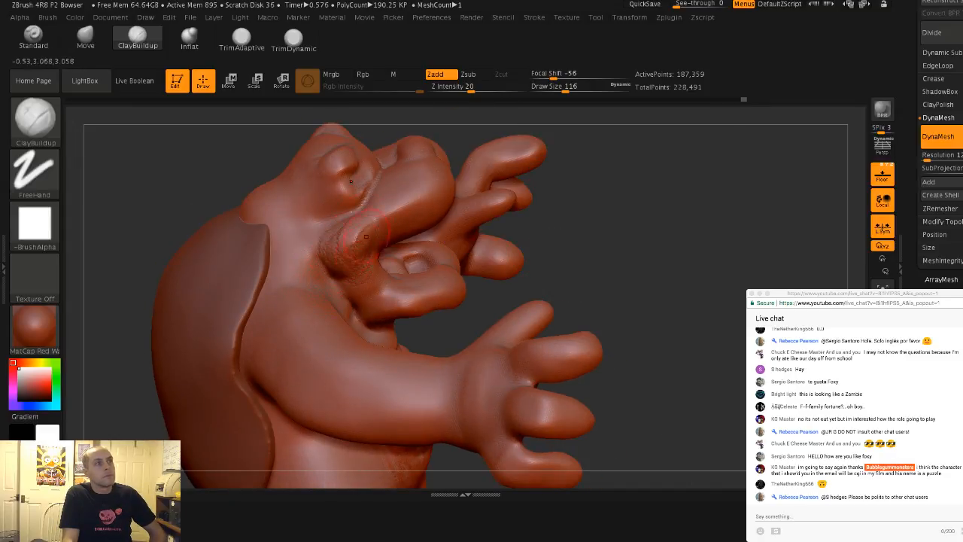
mouse_move(366, 236)
left_mouse_down()
mouse_move(356, 265)
mouse_move(332, 273)
left_mouse_up()
left_click_drag(358, 241, 350, 239)
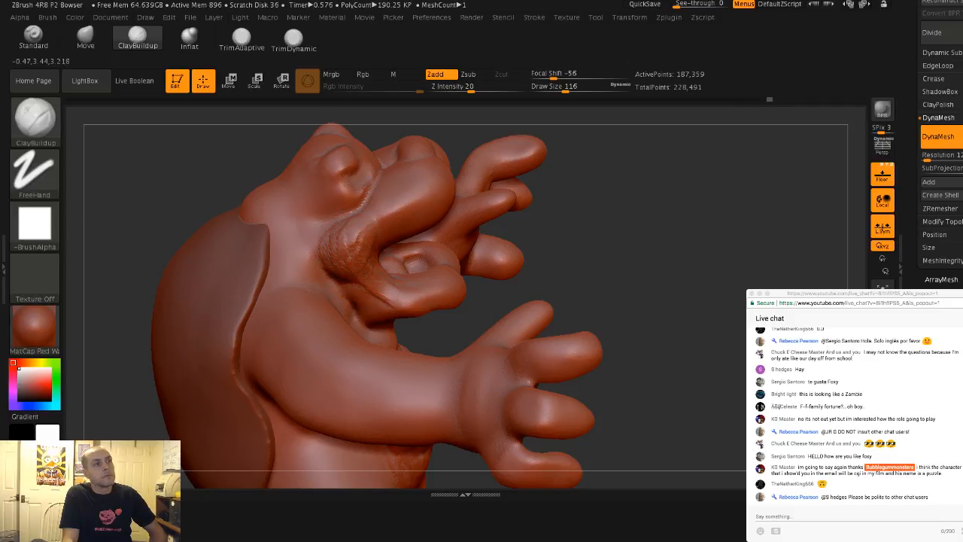
left_click_drag(381, 293, 433, 302)
mouse_move(647, 312)
left_mouse_down()
mouse_move(569, 305)
mouse_move(521, 283)
left_mouse_up()
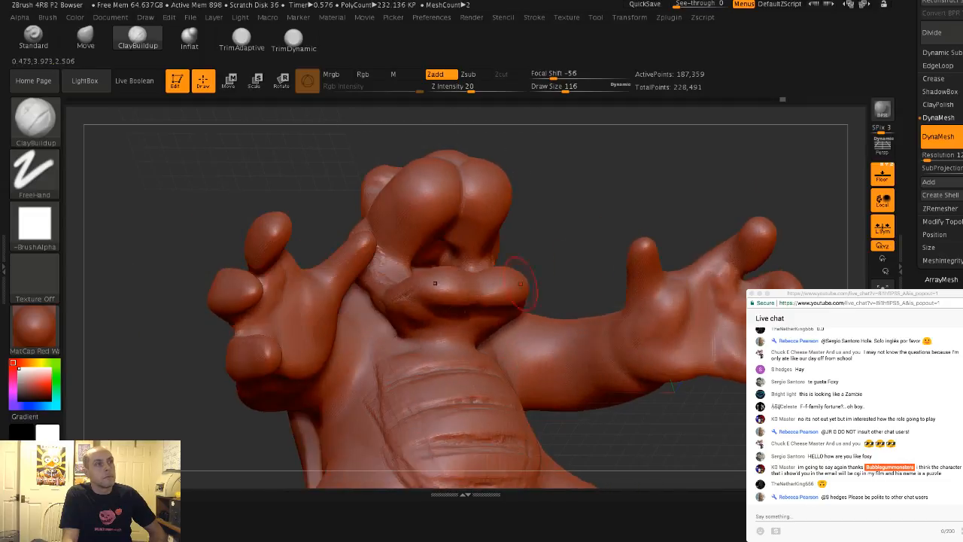
Add clay to the crease between the underside of the jaw and the neck and smooth it
left_click_drag(153, 213, 219, 143)
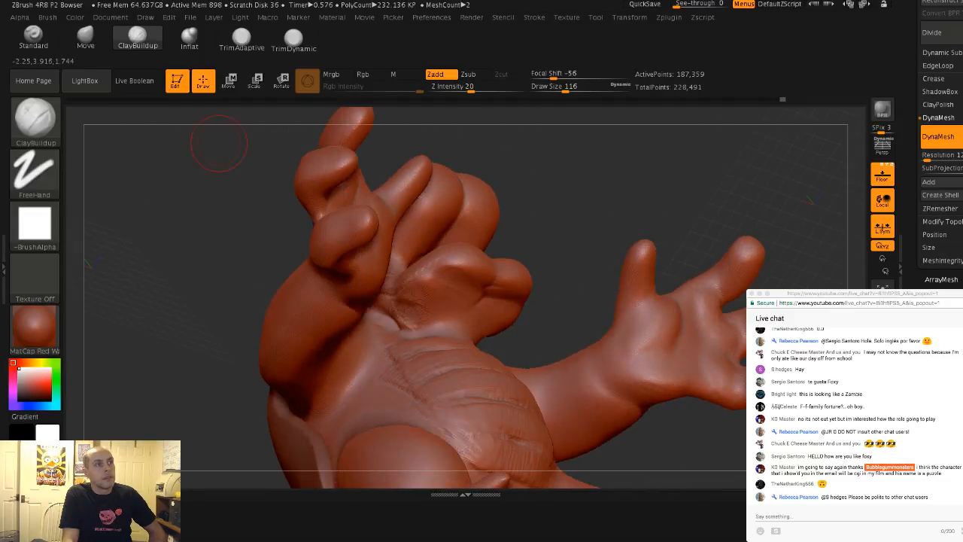
mouse_move(414, 326)
left_mouse_down()
mouse_move(434, 310)
mouse_move(476, 323)
mouse_move(506, 285)
left_mouse_up()
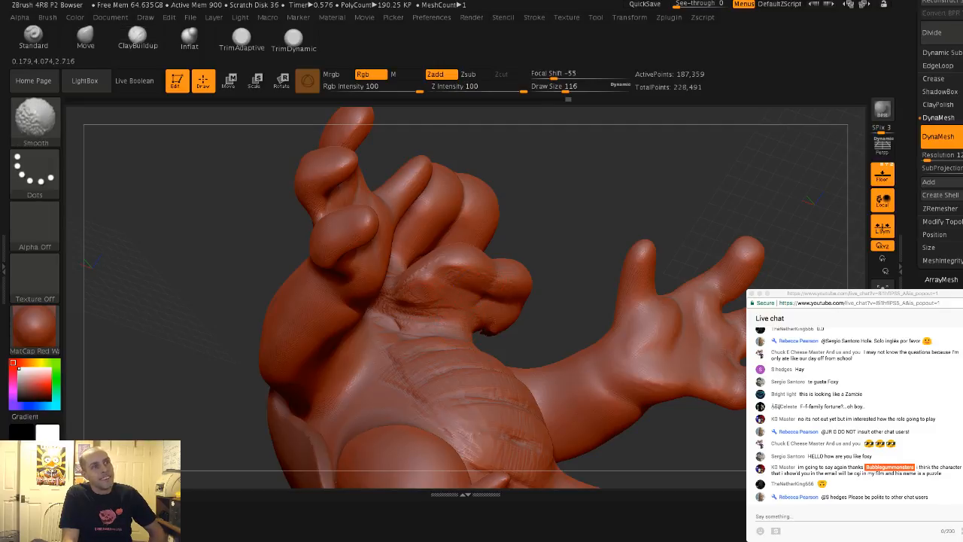
key("shift")
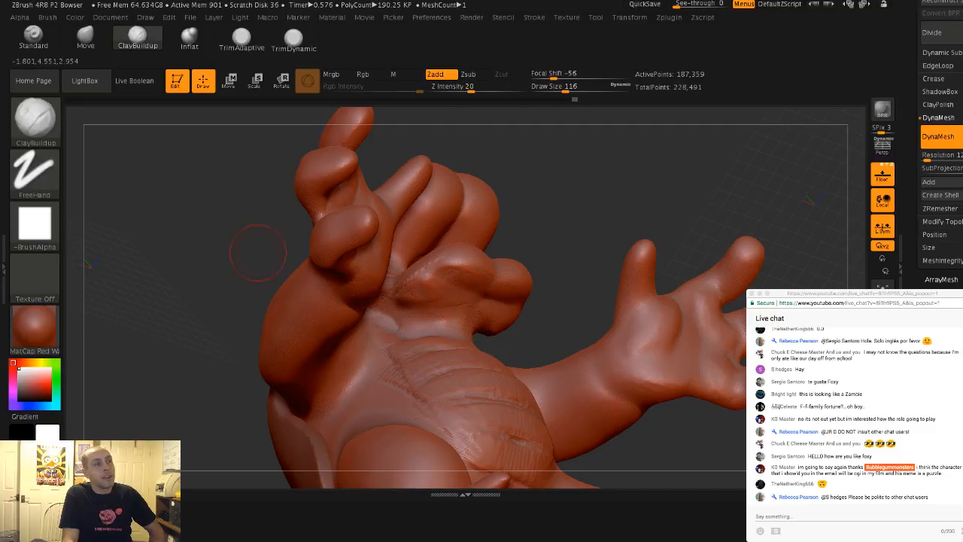
mouse_move(254, 254)
left_mouse_down()
mouse_move(376, 307)
mouse_move(460, 309)
left_mouse_up()
key("shift")
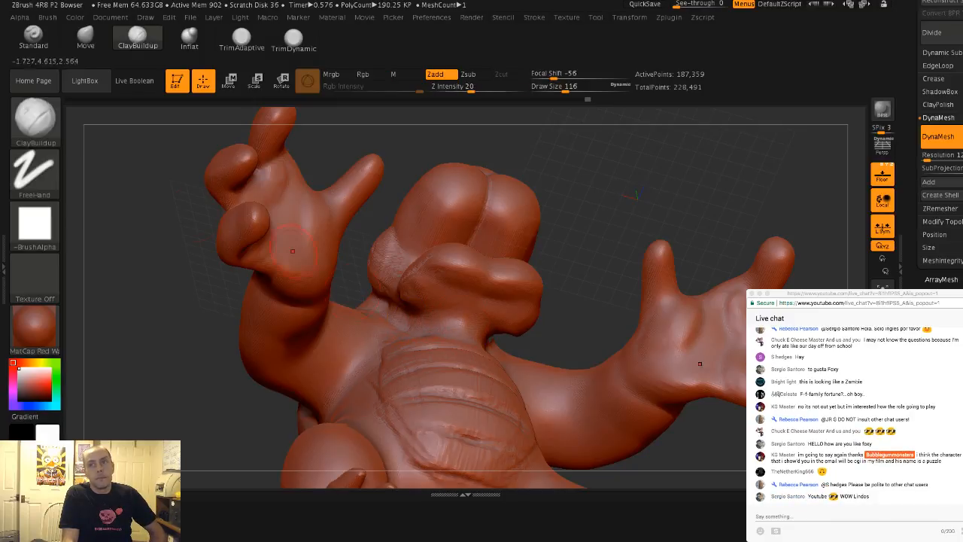
Thicken the underside of the lower lip with ClayBuildup, smoothing the lip and the cheek at the mouth corner
right_click_drag(293, 252, 419, 316)
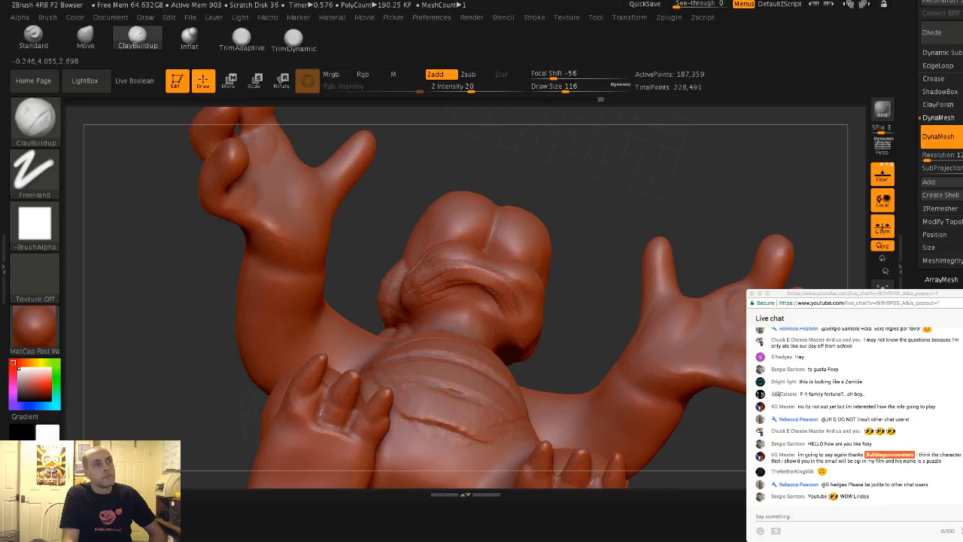
key("shift")
left_click_drag(457, 283, 481, 268, "shift")
mouse_move(602, 195)
left_mouse_down()
mouse_move(659, 188)
mouse_move(605, 226)
mouse_move(634, 282)
left_mouse_up()
mouse_move(639, 196)
left_mouse_down("alt")
mouse_move(640, 135)
mouse_move(734, 147)
left_mouse_up("alt")
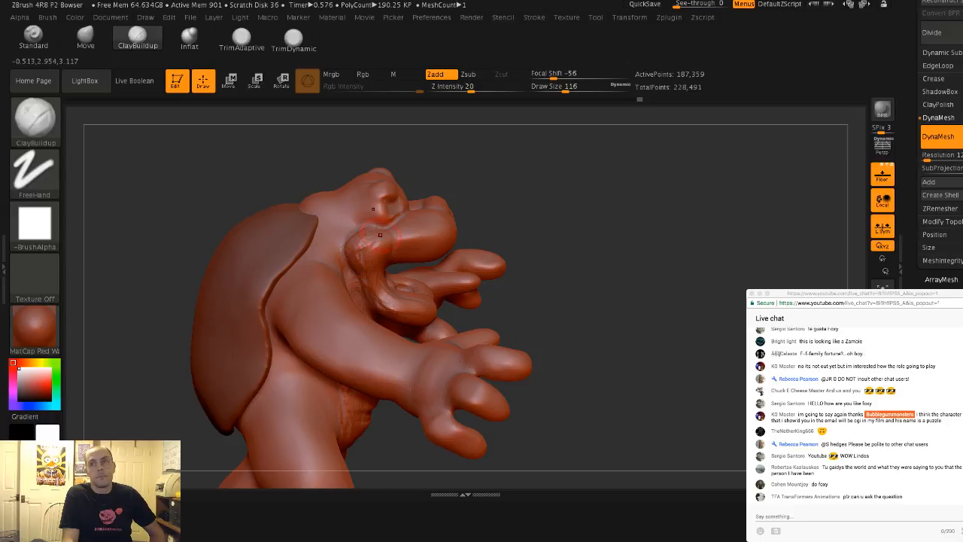
left_click_drag(380, 235, 357, 259, "shift")
left_click_drag(282, 183, 294, 222)
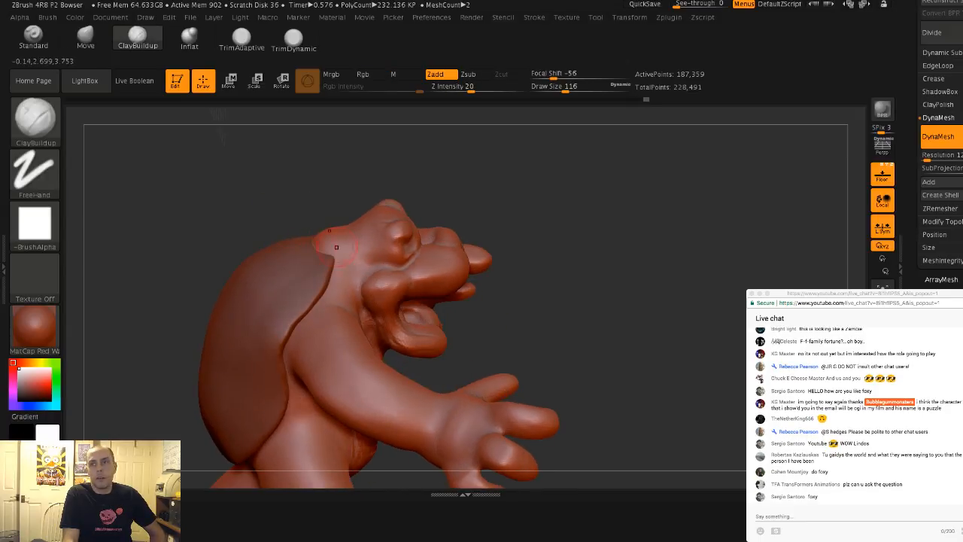
Try masking a spot on each side of the back of the head at draw size 120 and inverting the mask
key("s")
key("]")
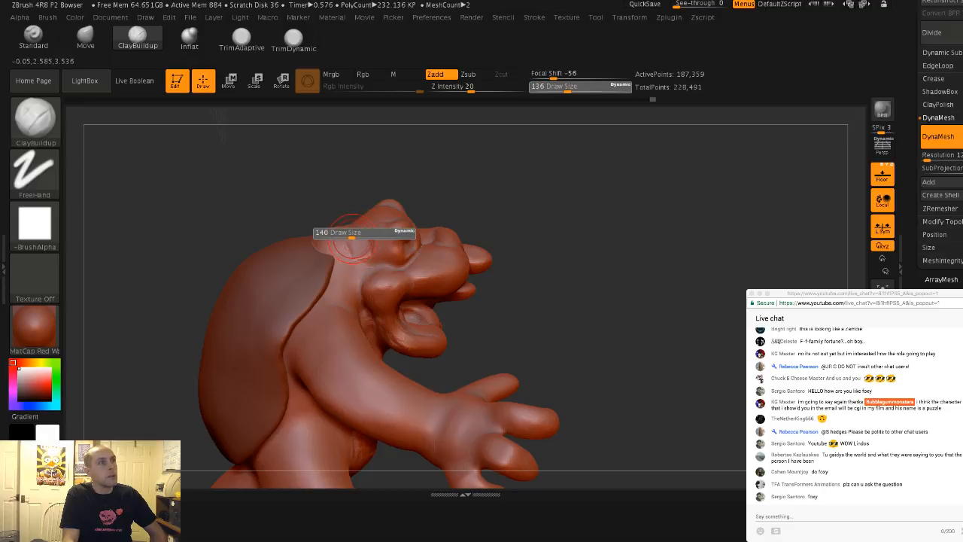
left_click(361, 246, "ctrl")
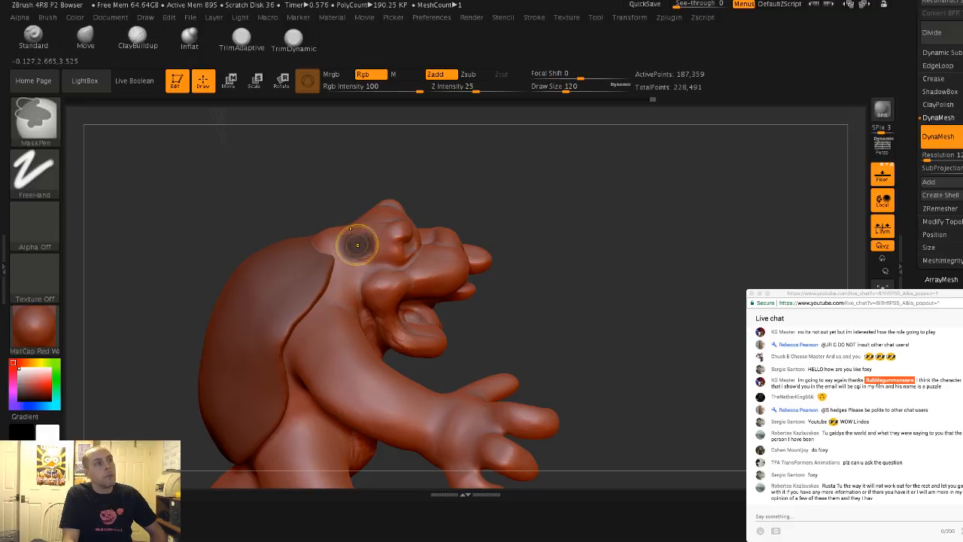
mouse_move(331, 188)
left_mouse_down()
mouse_move(286, 194)
mouse_move(361, 192)
mouse_move(298, 223)
left_mouse_up()
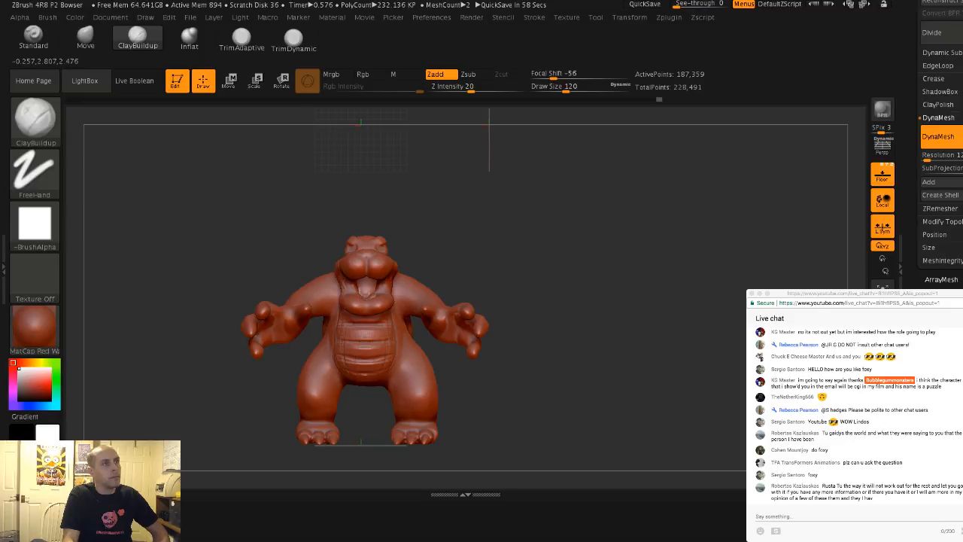
mouse_move(298, 223)
right_mouse_down()
mouse_move(339, 219)
mouse_move(310, 215)
right_mouse_up()
left_click(311, 214, "ctrl")
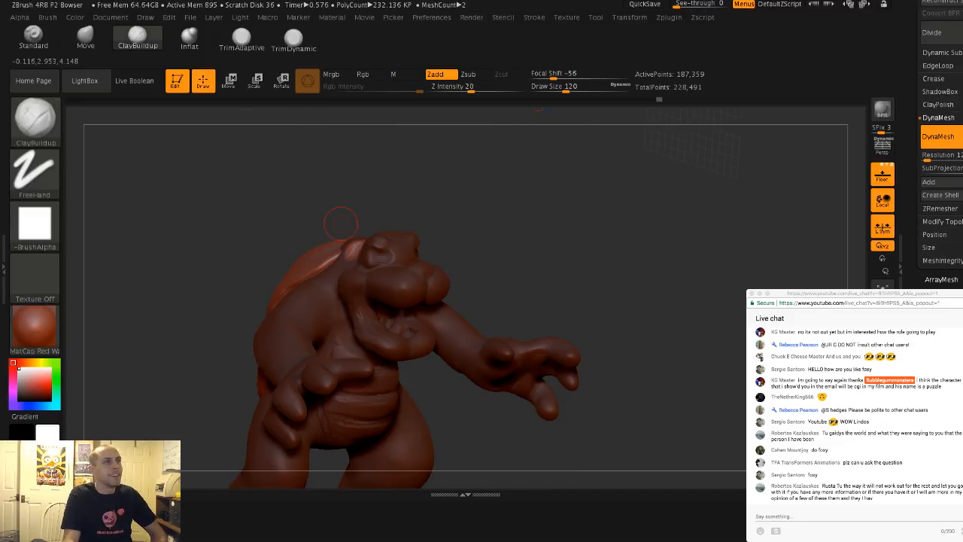
right_click_drag(467, 233, 380, 280)
mouse_move(443, 316)
left_mouse_down()
mouse_move(474, 306)
mouse_move(563, 307)
left_mouse_up()
left_click_drag(208, 163, 173, 197)
left_click(187, 183, "ctrl")
Mask a spot on each side of the head behind the eyes at draw size 116 and invert the mask
left_click(85, 37)
left_click_drag(162, 150, 167, 185)
key("s")
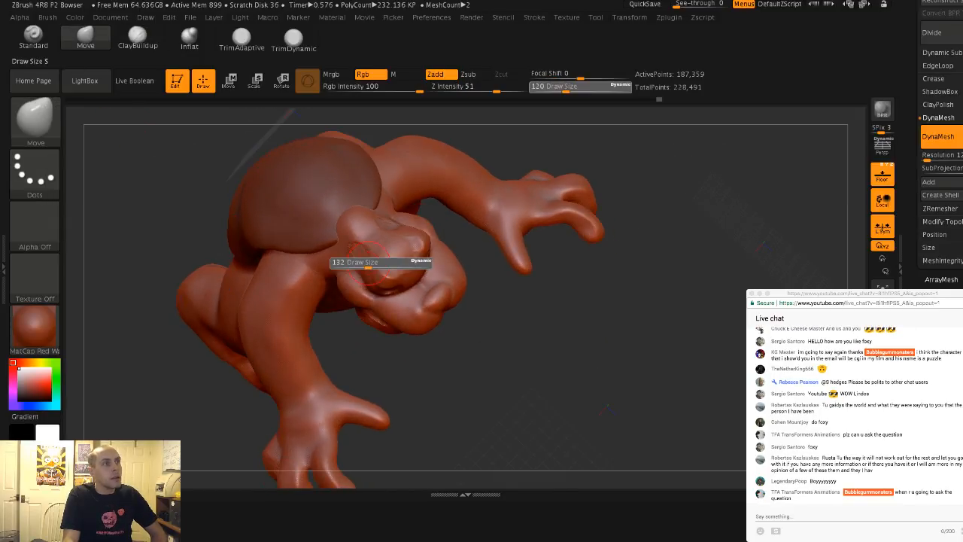
left_click_drag(365, 264, 371, 264)
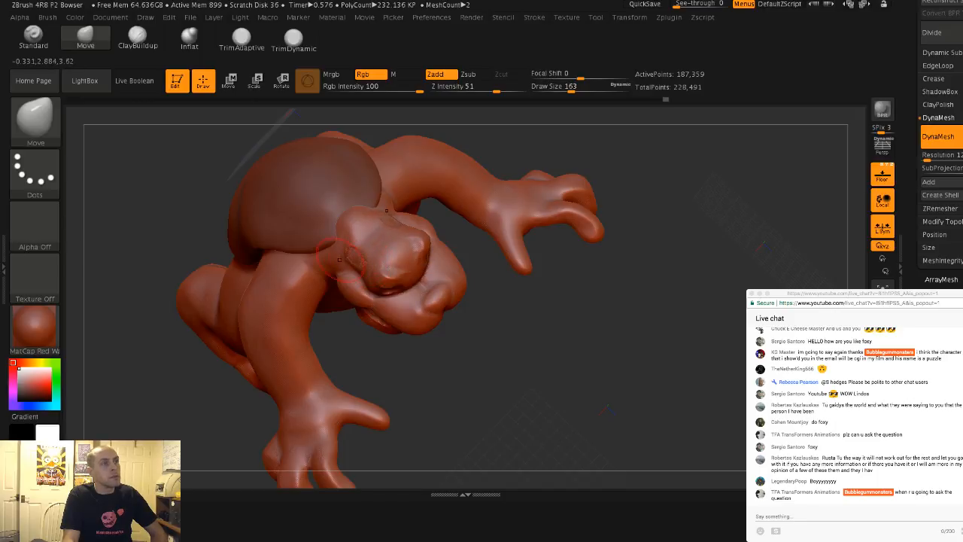
key("shift")
key("shift")
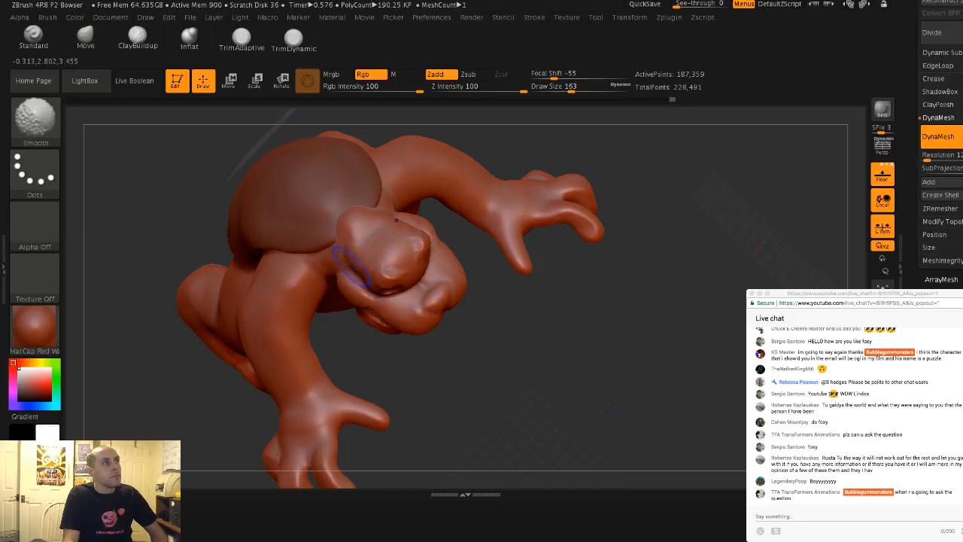
left_click(137, 38)
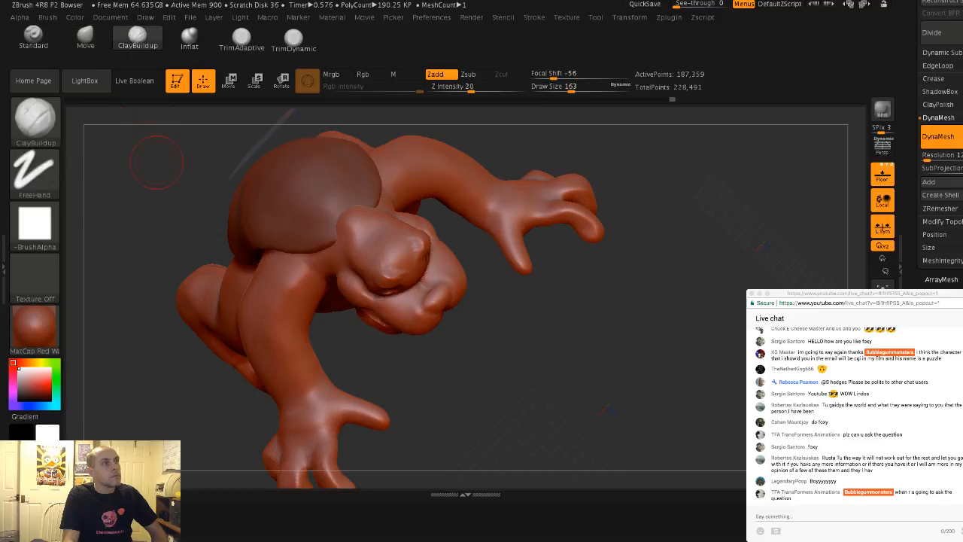
key("s")
left_click_drag(161, 194, 164, 161)
left_click_drag(163, 161, 165, 132)
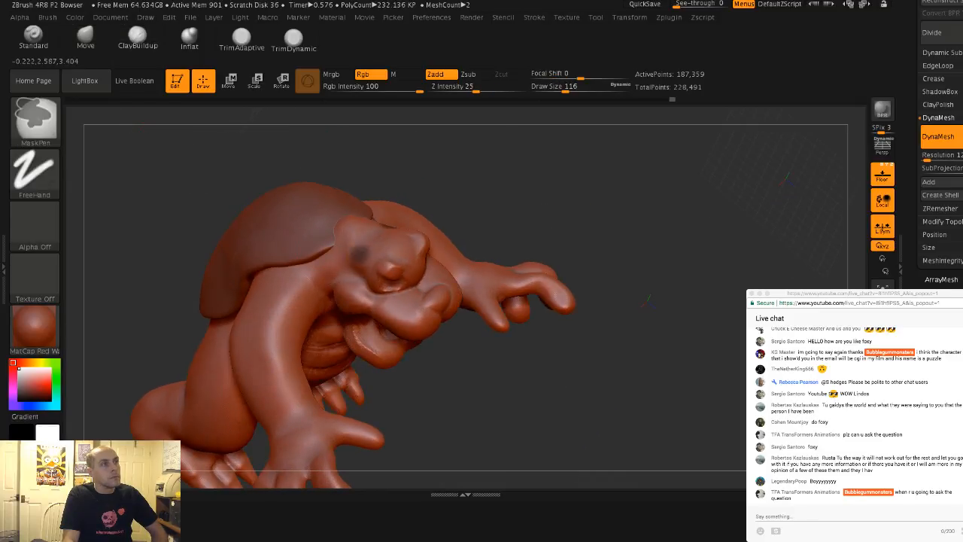
left_click(182, 181, "ctrl")
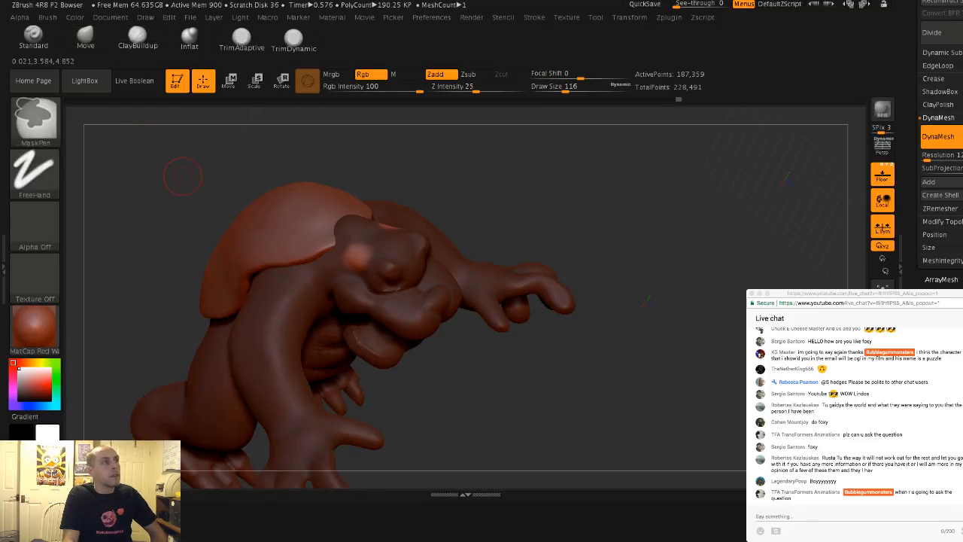
mouse_move(181, 181)
left_mouse_down()
mouse_move(167, 161)
mouse_move(203, 202)
mouse_move(264, 197)
mouse_move(226, 165)
left_mouse_up()
Pull the unmasked spots up into two pointed horns with the Move brush at draw size 207 and smooth them
left_click(85, 37)
key("s")
mouse_move(346, 255)
left_mouse_down()
mouse_move(358, 255)
mouse_move(329, 220)
mouse_move(339, 237)
left_mouse_up()
left_click_drag(275, 204, 311, 210)
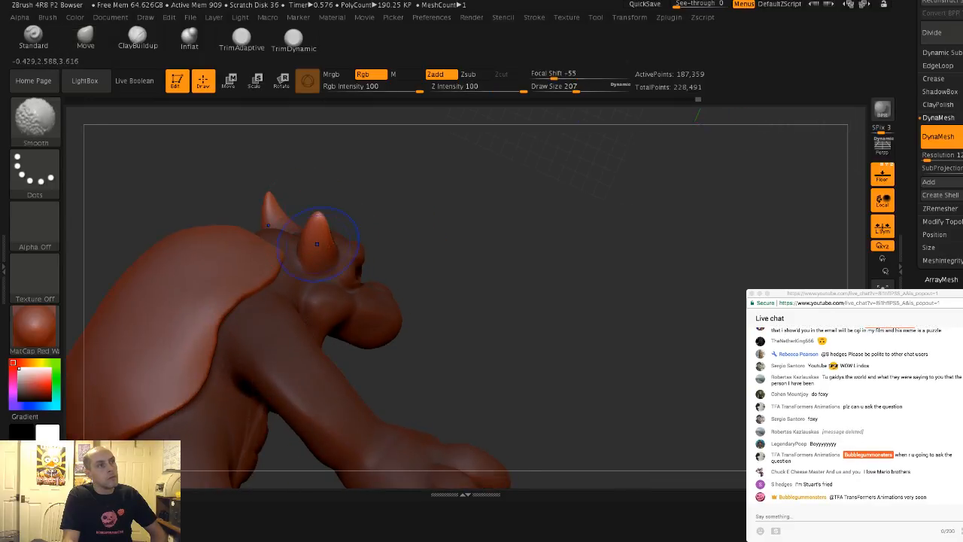
left_click_drag(326, 260, 333, 253, "shift")
Adjust the lean and length of both horns with the Move brush, then clear the mask and remesh the body with DynaMesh
mouse_move(374, 226)
left_mouse_down()
mouse_move(301, 221)
mouse_move(331, 228)
mouse_move(317, 217)
mouse_move(312, 233)
left_mouse_up()
left_click_drag(270, 195, 225, 207)
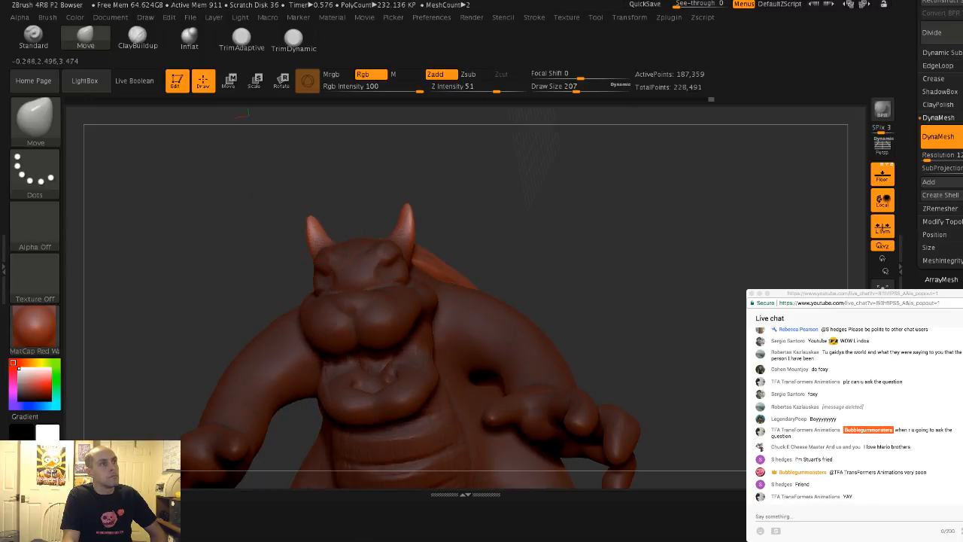
left_click_drag(310, 227, 305, 224)
mouse_move(263, 199)
left_mouse_down()
mouse_move(273, 207)
mouse_move(237, 204)
mouse_move(236, 215)
mouse_move(354, 214)
mouse_move(324, 233)
mouse_move(350, 214)
mouse_move(303, 228)
mouse_move(311, 215)
left_mouse_up()
left_click_drag(406, 196, 281, 211)
left_click_drag(318, 238, 315, 210)
mouse_move(278, 188)
left_mouse_down()
mouse_move(384, 195)
mouse_move(388, 207)
left_mouse_up()
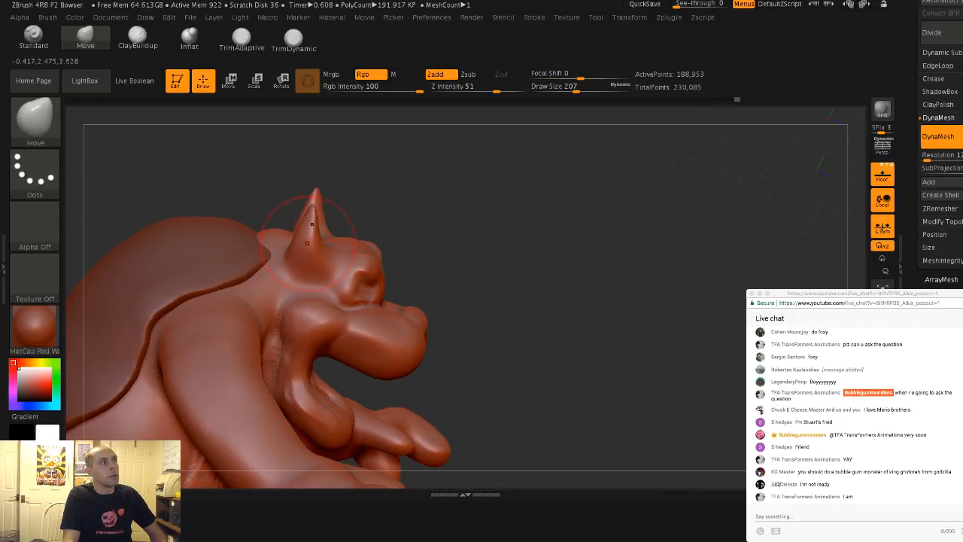
Build up the area around the horn bases and brow with ClayBuildup at draw size 97 and smooth it into the head
left_click(138, 38)
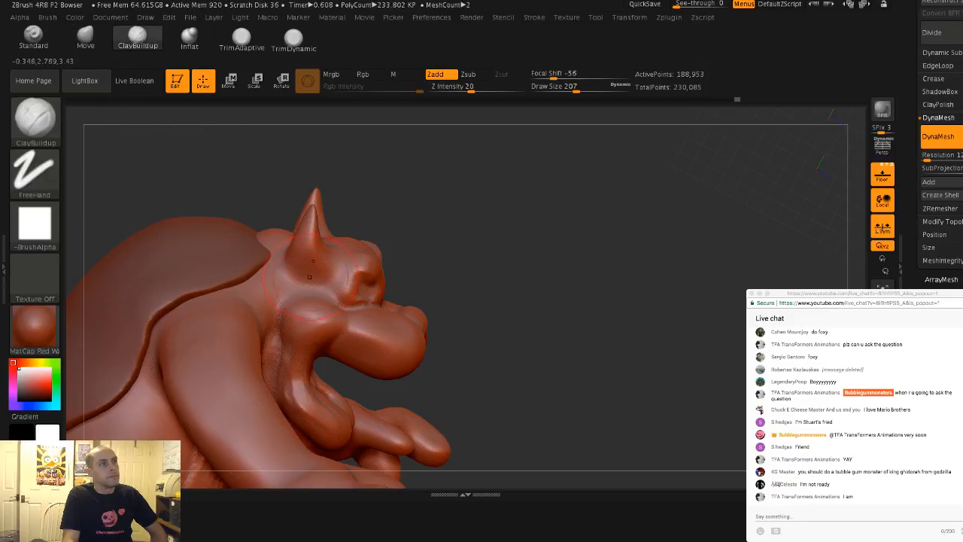
key("s")
left_click_drag(309, 276, 296, 277)
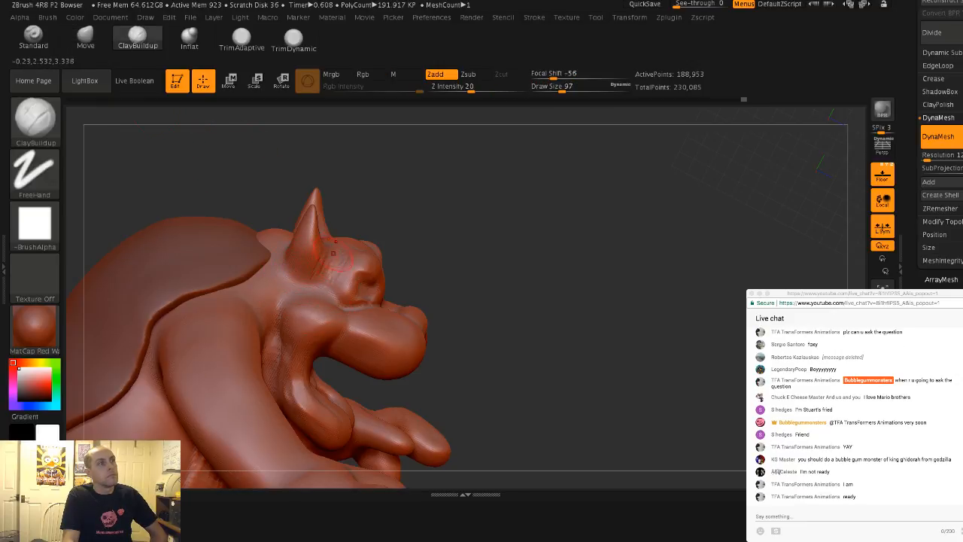
key("shift")
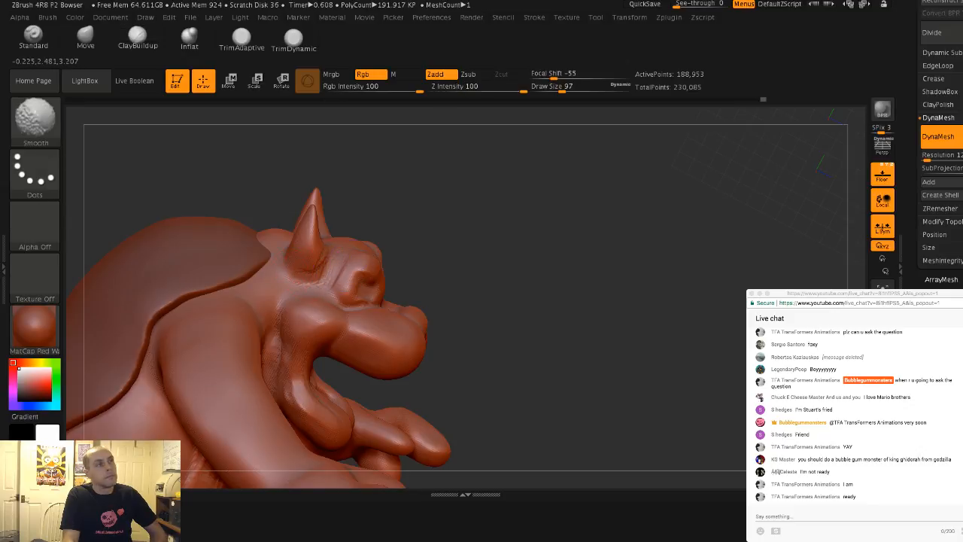
left_click_drag(336, 268, 354, 275)
key("shift")
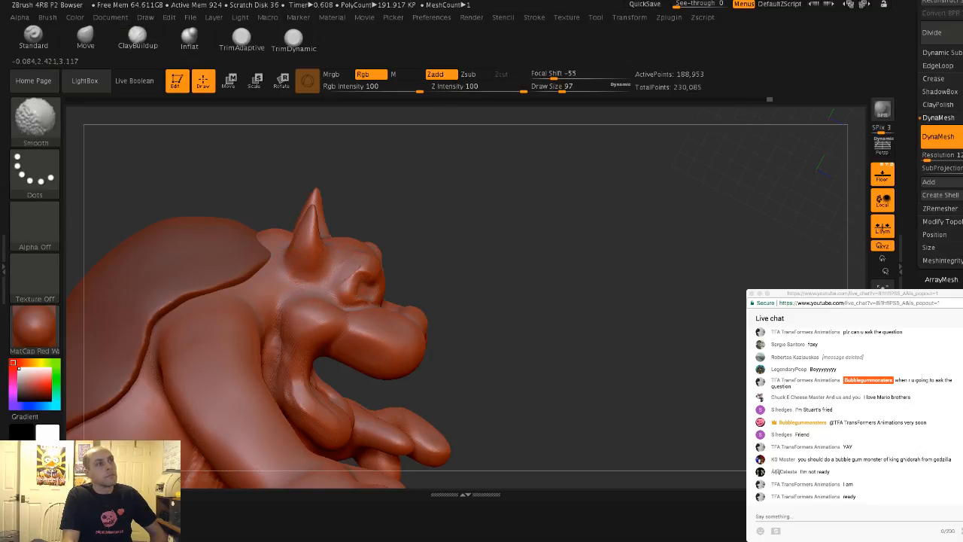
left_click_drag(273, 195, 219, 198)
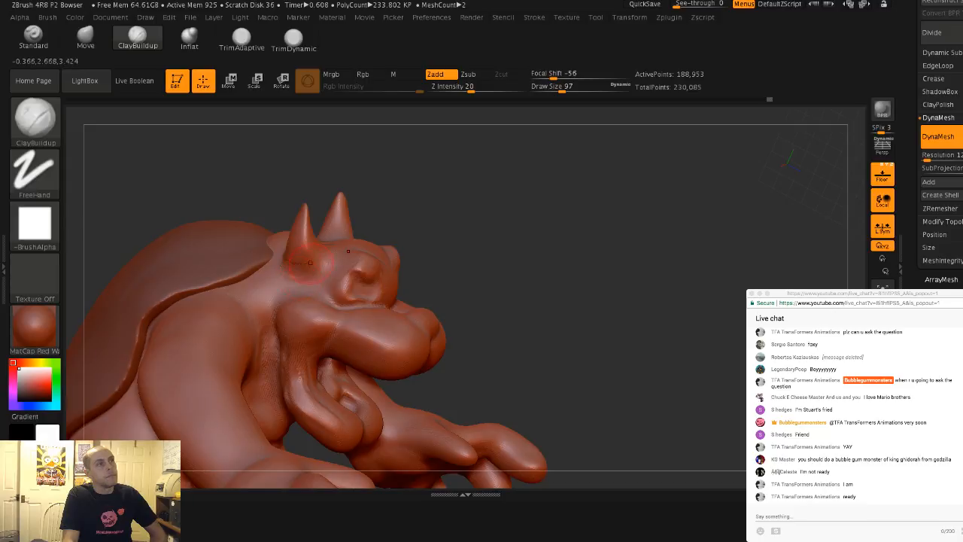
Add more clay around the horn bases and eye sockets with ClayBuildup at draw size 97
key("ctrl")
left_click_drag(422, 225, 403, 226)
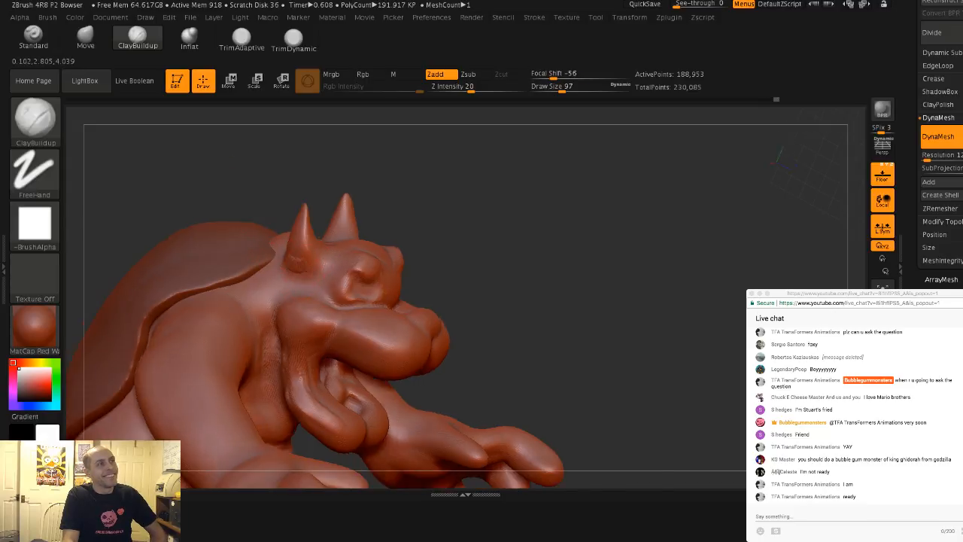
left_click_drag(572, 226, 489, 226)
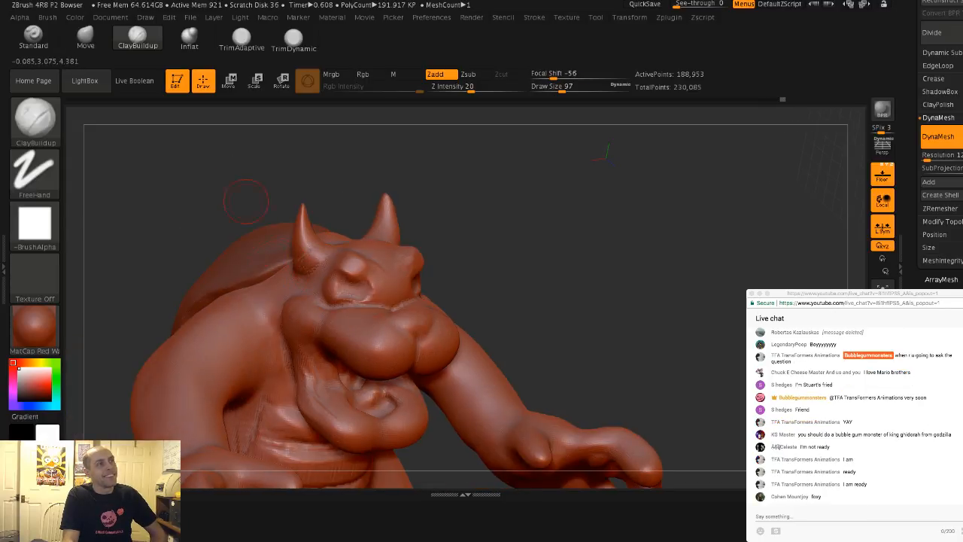
left_click_drag(246, 200, 298, 237)
left_click_drag(447, 272, 290, 244)
left_click_drag(451, 248, 303, 260)
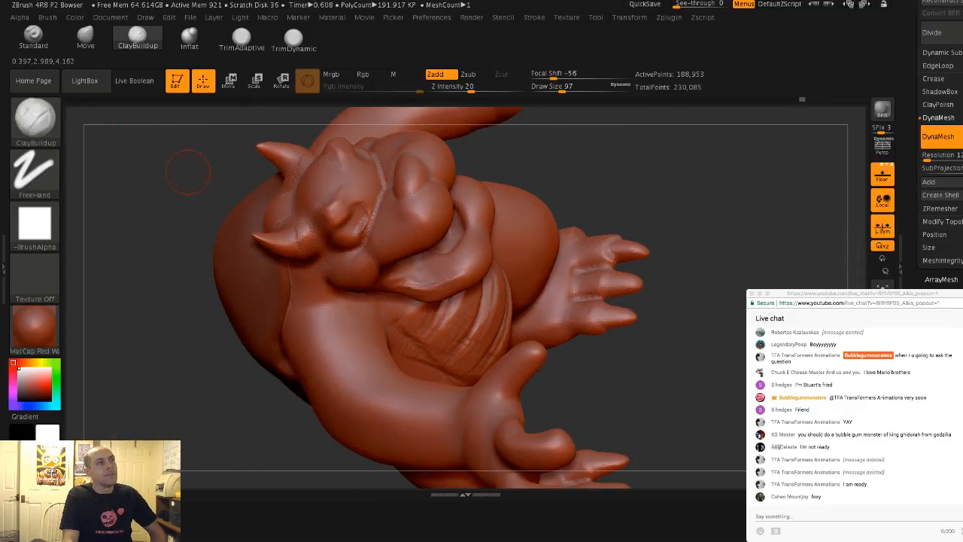
mouse_move(188, 173)
left_mouse_down("alt")
mouse_move(179, 165)
mouse_move(301, 201)
mouse_move(264, 218)
mouse_move(314, 197)
left_mouse_up("alt")
Lay rough hair strokes over the top and back of the head between the horns with ClayBuildup at draw size 65
key("s")
left_click(291, 198)
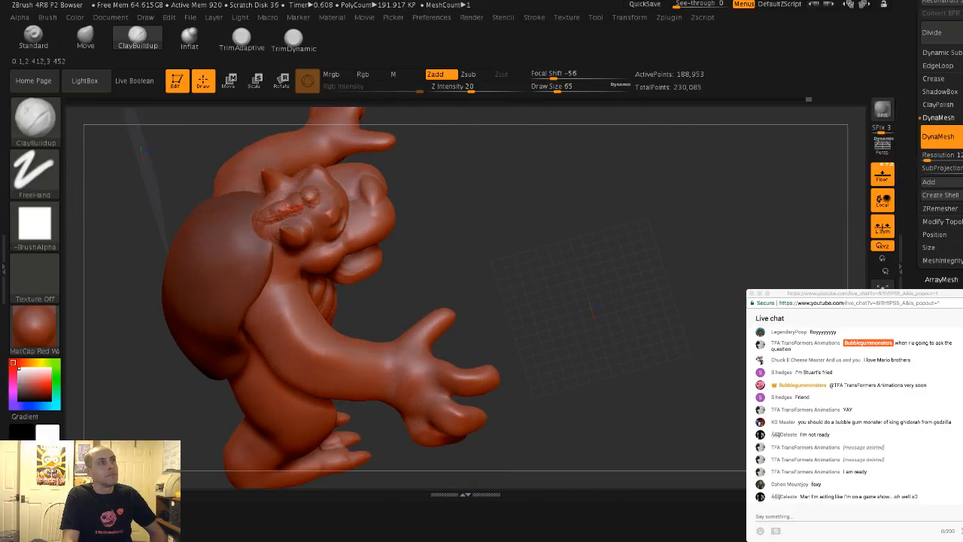
left_click_drag(285, 220, 274, 201)
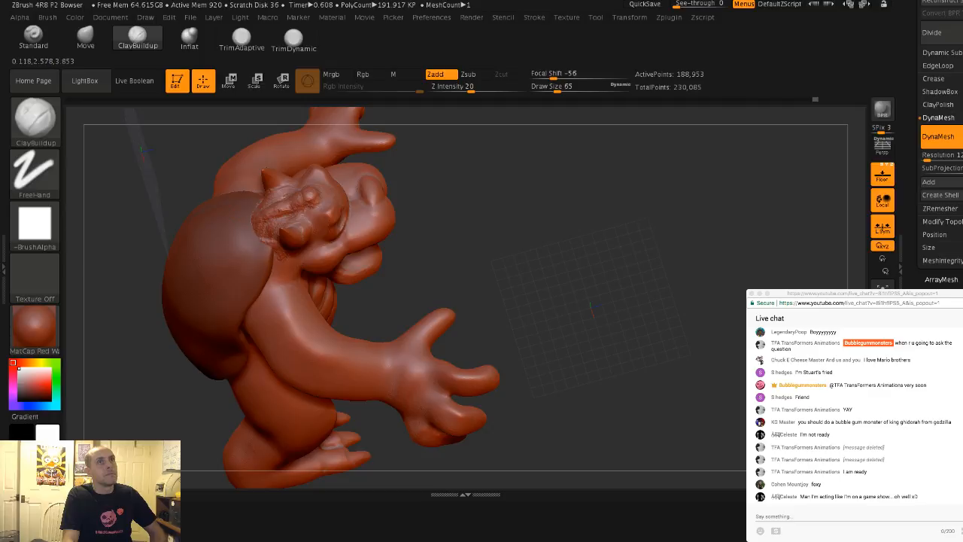
left_click_drag(260, 237, 257, 204)
mouse_move(572, 361)
left_mouse_down()
mouse_move(557, 301)
mouse_move(504, 270)
left_mouse_up()
mouse_move(256, 196)
left_mouse_down()
mouse_move(176, 167)
mouse_move(203, 201)
mouse_move(184, 192)
left_mouse_up()
Pull the rough hair on top of the head up into pointed tufts with the Move brush at draw size 65
left_click(85, 38)
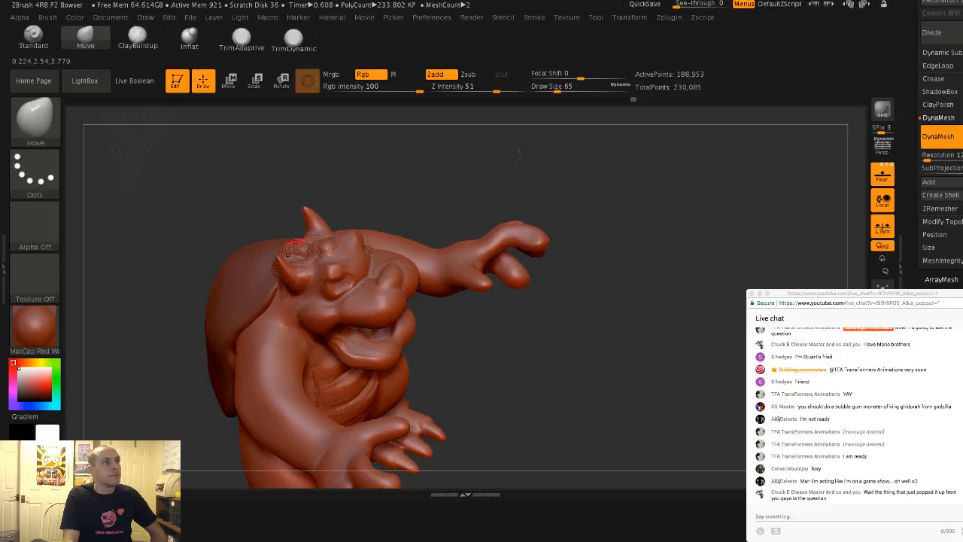
mouse_move(519, 156)
left_mouse_down()
mouse_move(466, 136)
mouse_move(617, 120)
left_mouse_up()
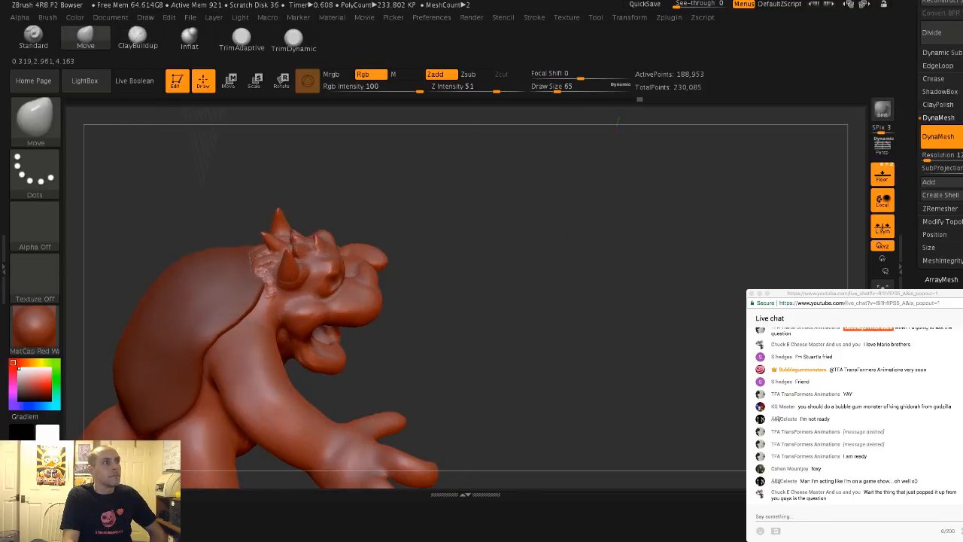
left_click_drag(240, 220, 279, 250)
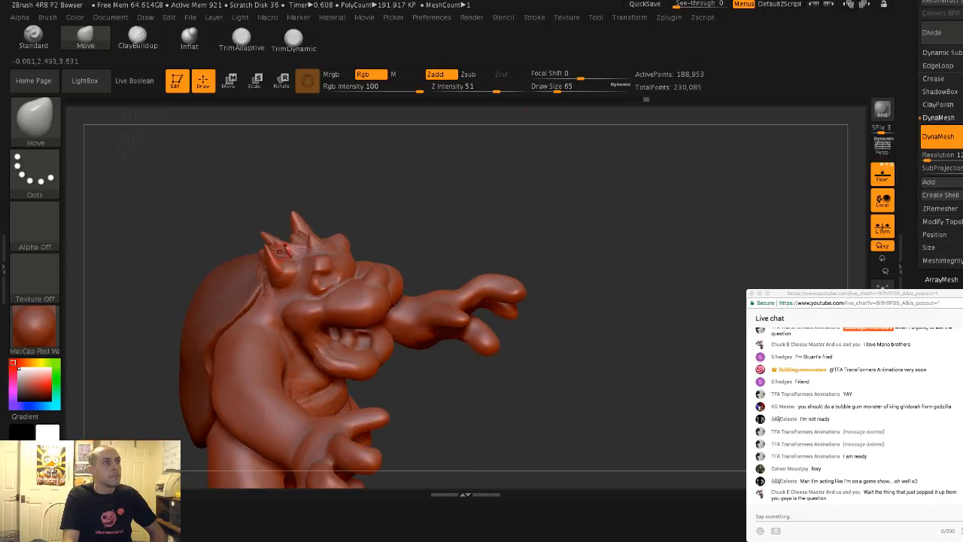
mouse_move(251, 216)
left_mouse_down()
mouse_move(255, 231)
mouse_move(254, 214)
mouse_move(269, 233)
mouse_move(174, 189)
mouse_move(181, 233)
mouse_move(181, 217)
mouse_move(192, 214)
mouse_move(212, 232)
left_mouse_up()
Build up the hair, horn bases and outer brows with ClayBuildup at draw size 80 and smooth them
left_click(137, 38)
key("s")
left_click_drag(255, 277, 257, 277)
mouse_move(200, 235)
left_mouse_down("alt")
mouse_move(203, 259)
mouse_move(248, 271)
left_mouse_up("alt")
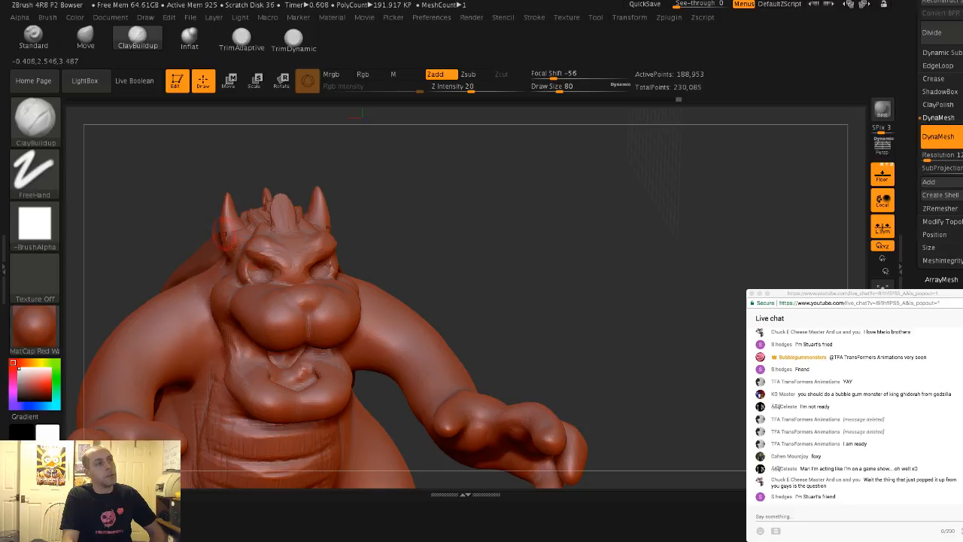
mouse_move(179, 218)
left_mouse_down("alt")
mouse_move(179, 197)
mouse_move(161, 199)
mouse_move(164, 220)
left_mouse_up("alt")
mouse_move(252, 255)
left_mouse_down()
mouse_move(291, 273)
mouse_move(291, 259)
left_mouse_up()
left_click_drag(179, 214, 209, 217)
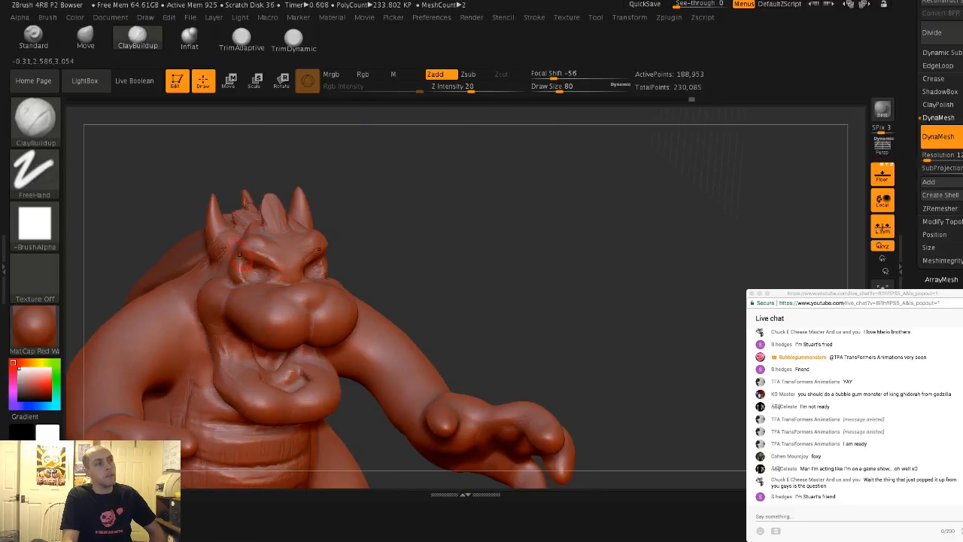
mouse_move(141, 219)
left_mouse_down()
mouse_move(223, 198)
mouse_move(382, 251)
left_mouse_up()
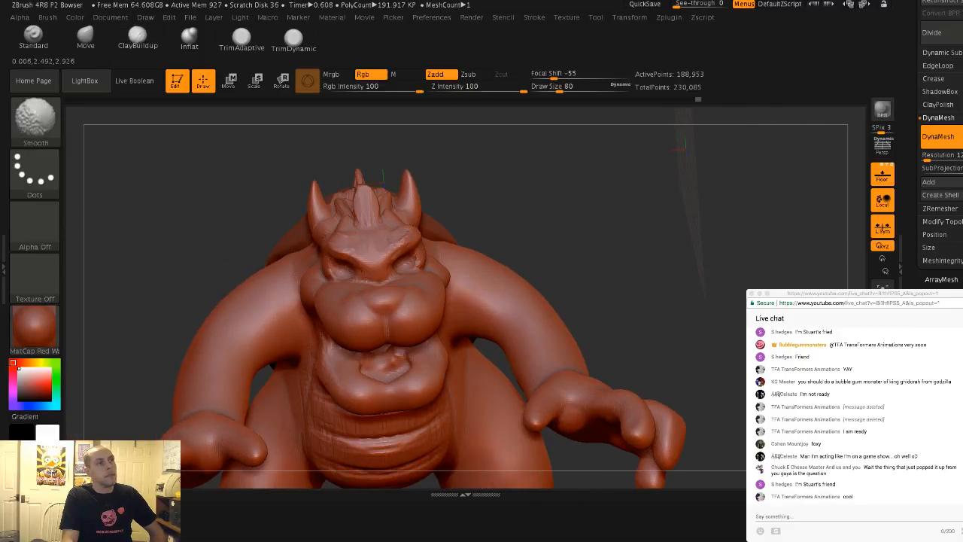
mouse_move(197, 218)
left_mouse_down()
mouse_move(202, 200)
mouse_move(252, 181)
mouse_move(388, 184)
left_mouse_up()
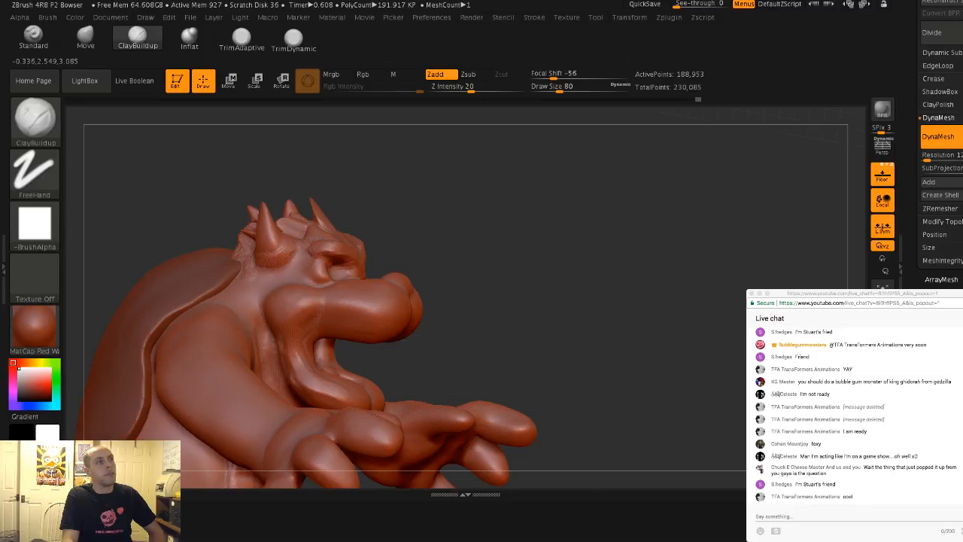
Reshape the shoulders from the front with the Move brush and undo the last pull
left_click_drag(481, 294, 504, 241, "alt")
left_click_drag(504, 241, 437, 251)
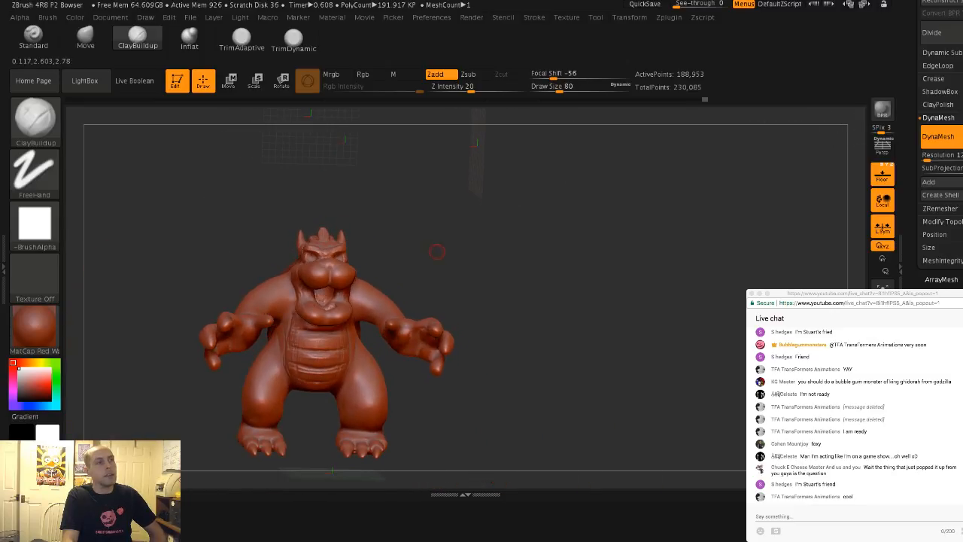
left_click_drag(203, 237, 250, 280)
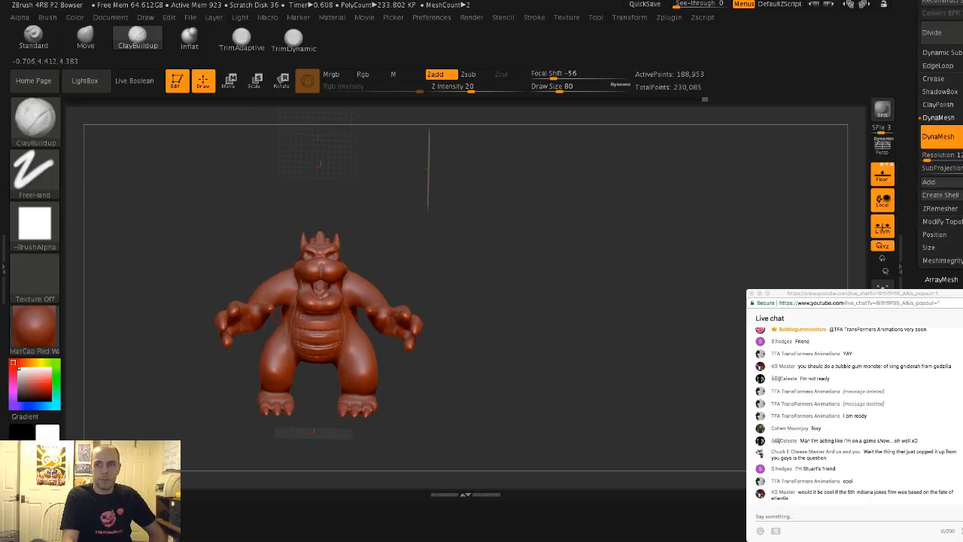
mouse_move(298, 304)
right_mouse_down("ctrl")
mouse_move(236, 254)
mouse_move(228, 222)
mouse_move(111, 105)
right_mouse_up("ctrl")
left_click(85, 38)
left_click_drag(225, 241, 309, 288)
key("s")
mouse_move(225, 263)
left_mouse_down("shift")
mouse_move(276, 273)
mouse_move(265, 283)
mouse_move(271, 313)
left_mouse_up("shift")
key("s")
key("s")
left_click(262, 285)
key("ctrl+z")
Push the middle of the lower jaw up towards the muzzle with the Move brush at draw size 163
key("s")
left_click(270, 317)
mouse_move(427, 331)
left_mouse_down("shift")
mouse_move(305, 331)
mouse_move(306, 320)
left_mouse_up("shift")
key("s")
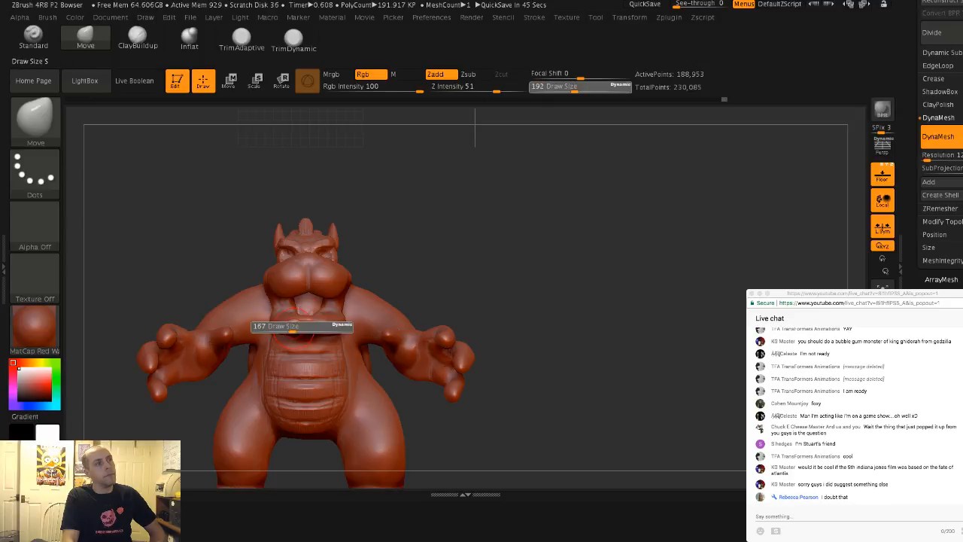
left_click(301, 327)
left_click_drag(300, 297, 296, 292)
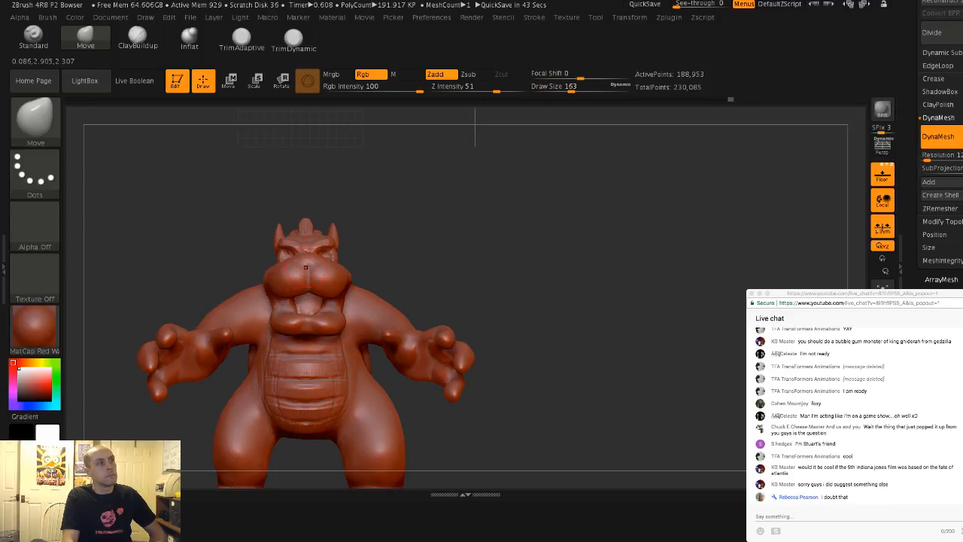
Refine the shape of the muzzle with the Move brush at draw size 202
key("s")
left_click(309, 273)
mouse_move(309, 263)
right_mouse_down()
mouse_move(425, 267)
mouse_move(316, 254)
mouse_move(399, 257)
right_mouse_up()
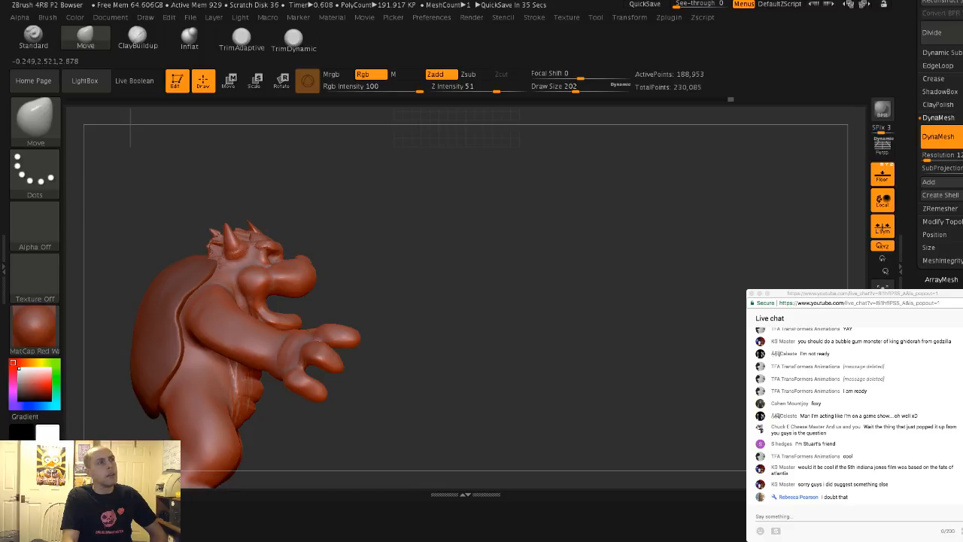
right_click_drag(398, 255, 292, 242)
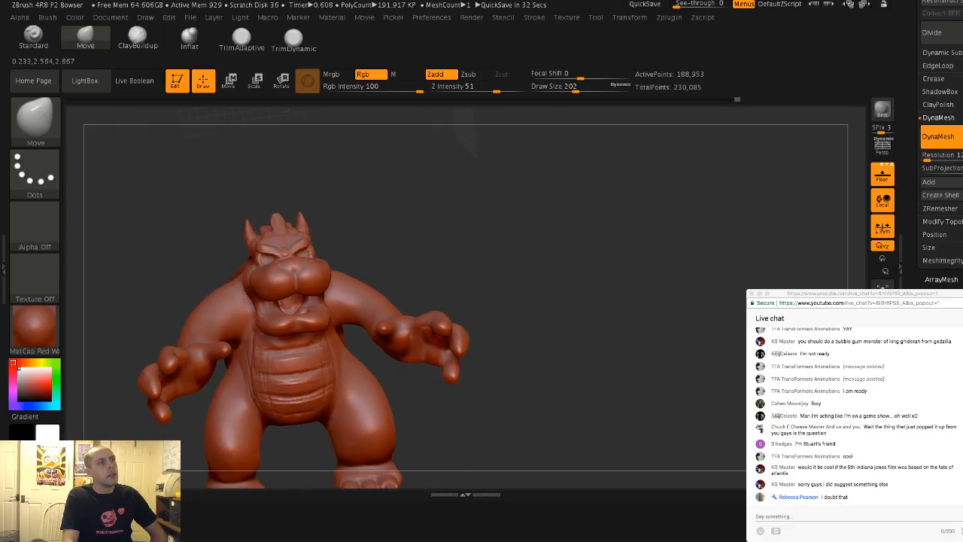
mouse_move(353, 203)
right_mouse_down()
mouse_move(432, 236)
mouse_move(455, 199)
mouse_move(272, 260)
right_mouse_up()
Pull the brow ridge forward over the eyes with the Move brush at draw size 112
key("s")
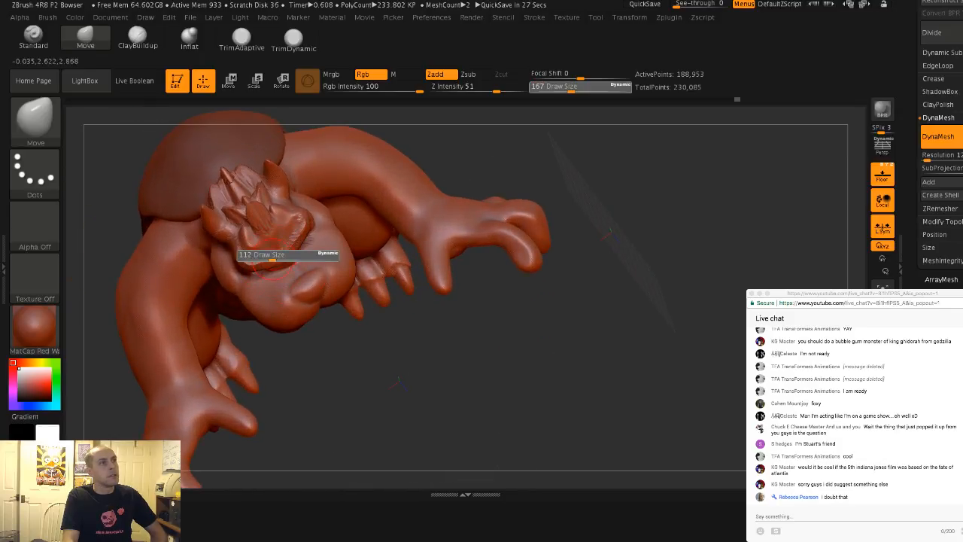
left_click(273, 259)
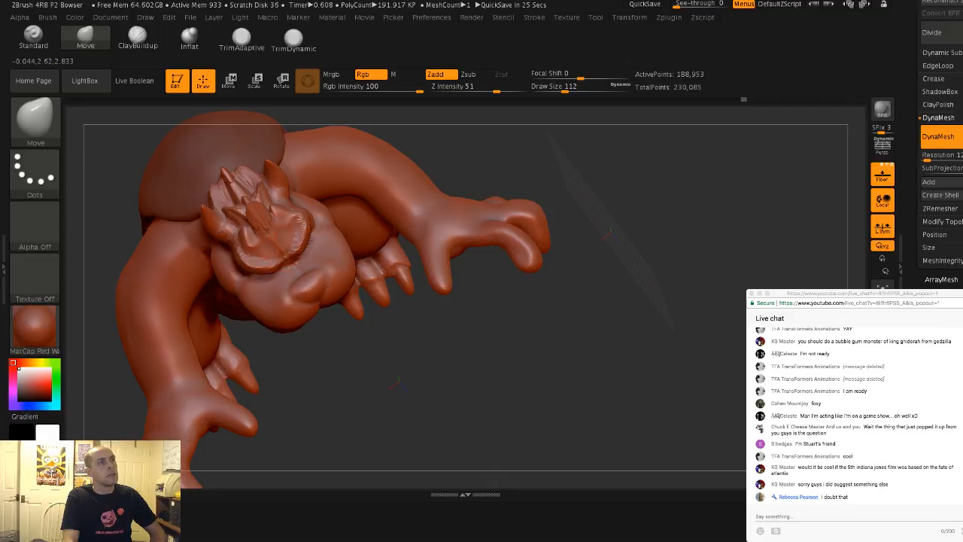
left_click_drag(422, 395, 421, 293)
left_click_drag(512, 263, 451, 220)
Adjust the hips and legs from the rear and side with the Move brush at draw size 437
mouse_move(188, 179)
right_mouse_down()
mouse_move(181, 215)
mouse_move(298, 217)
right_mouse_up()
key("s")
left_click_drag(300, 313, 314, 316)
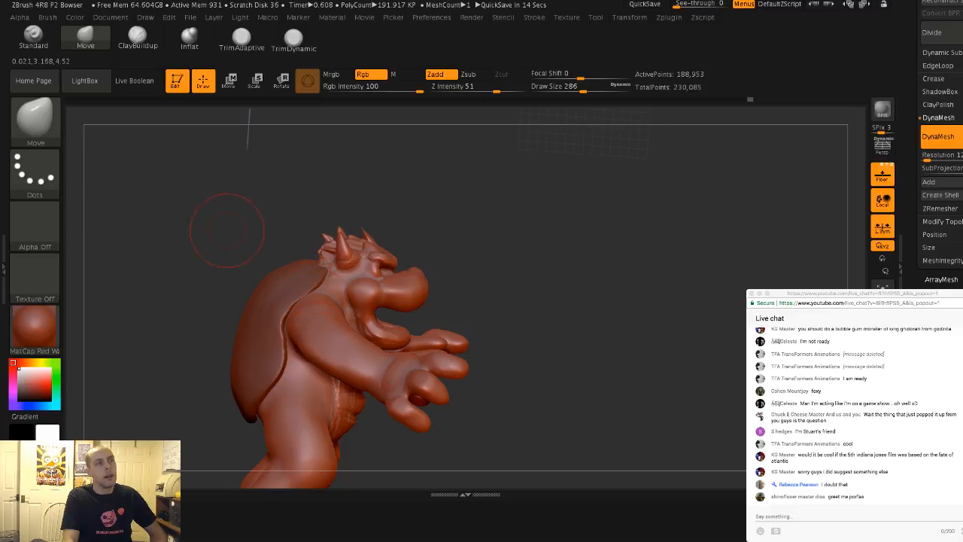
mouse_move(228, 230)
left_mouse_down()
mouse_move(237, 269)
mouse_move(304, 212)
mouse_move(223, 230)
left_mouse_up()
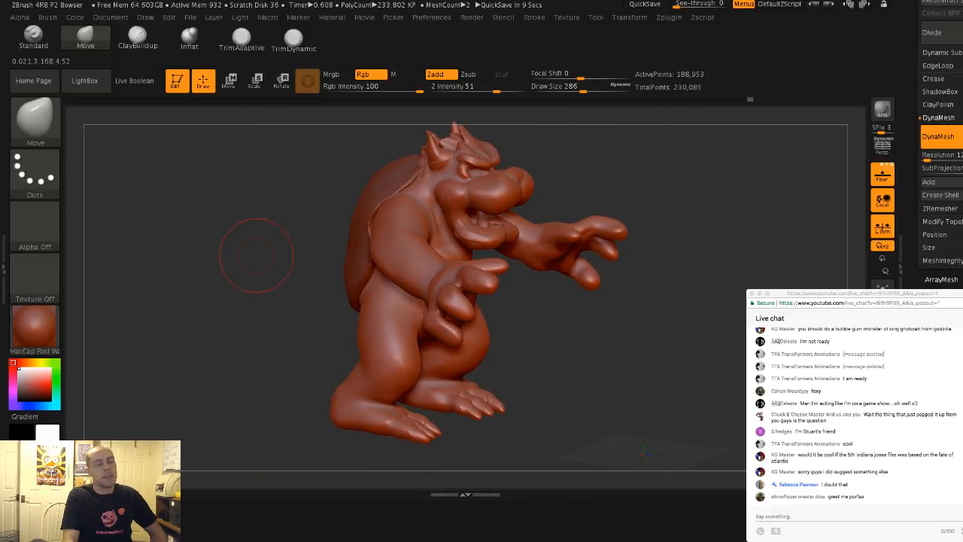
key("s")
mouse_move(258, 258)
left_mouse_down()
mouse_move(225, 259)
mouse_move(305, 256)
mouse_move(291, 272)
mouse_move(293, 262)
mouse_move(280, 260)
mouse_move(355, 255)
mouse_move(404, 291)
mouse_move(388, 231)
left_mouse_up()
mouse_move(435, 251)
left_mouse_down("shift")
mouse_move(473, 296)
mouse_move(410, 295)
mouse_move(451, 293)
left_mouse_up("shift")
key("s")
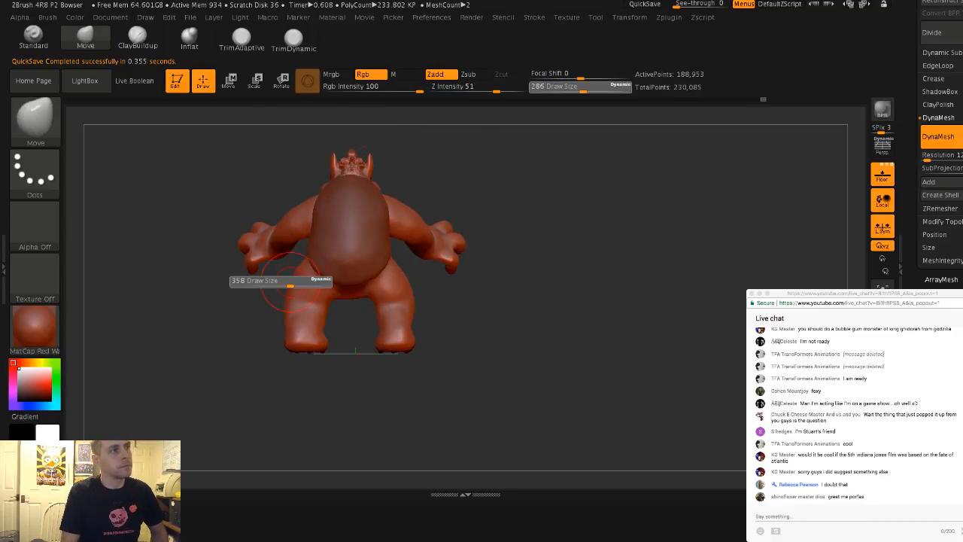
left_click_drag(286, 284, 294, 279)
mouse_move(252, 309)
left_mouse_down()
mouse_move(313, 308)
mouse_move(301, 314)
left_mouse_up()
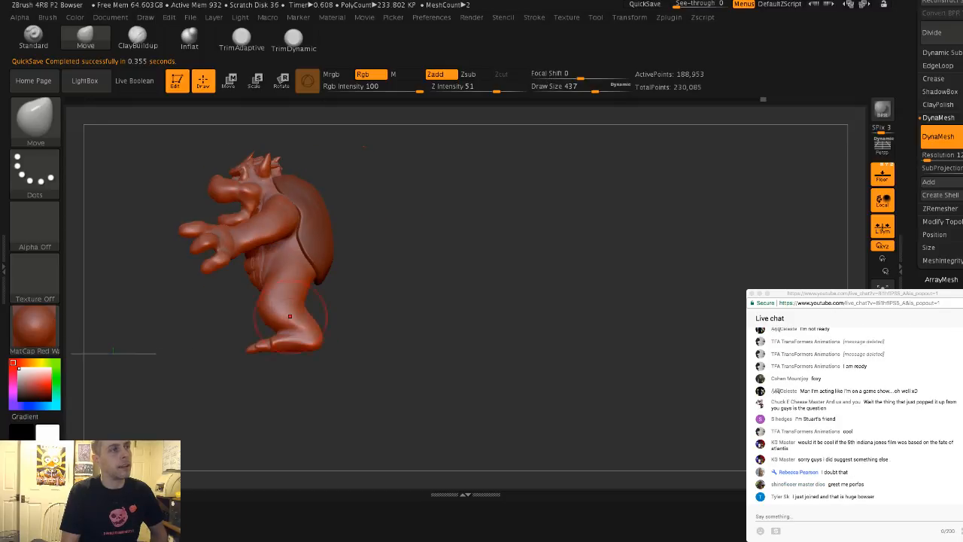
mouse_move(230, 322)
left_mouse_down("shift")
mouse_move(317, 323)
mouse_move(292, 311)
mouse_move(279, 272)
left_mouse_up("shift")
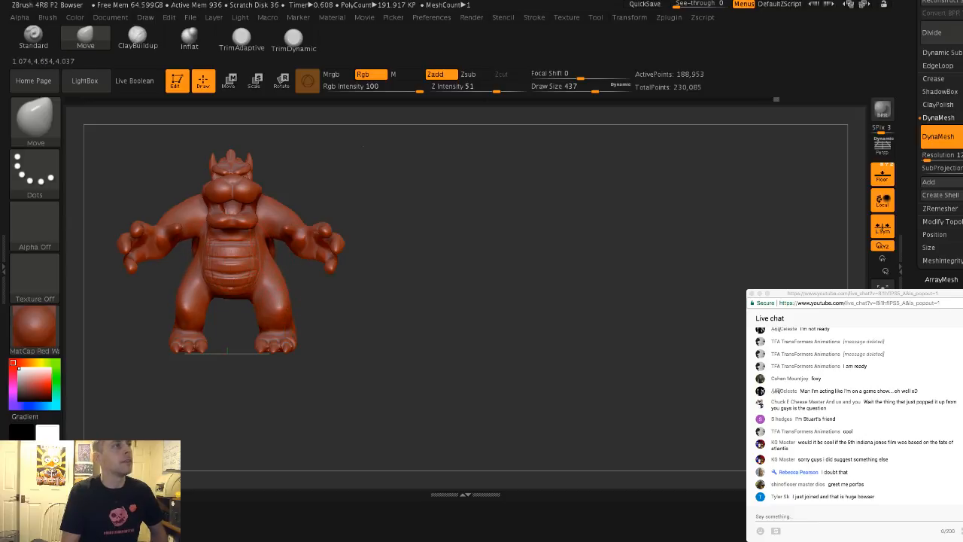
Inspect the whole figure from the front, side and rear
mouse_move(169, 179)
left_mouse_down("alt")
mouse_move(124, 158)
mouse_move(153, 162)
mouse_move(199, 191)
left_mouse_up("alt")
left_click_drag(177, 188, 256, 193)
left_click_drag(256, 193, 260, 235, "alt")
left_click_drag(474, 115, 439, 113, "shift")
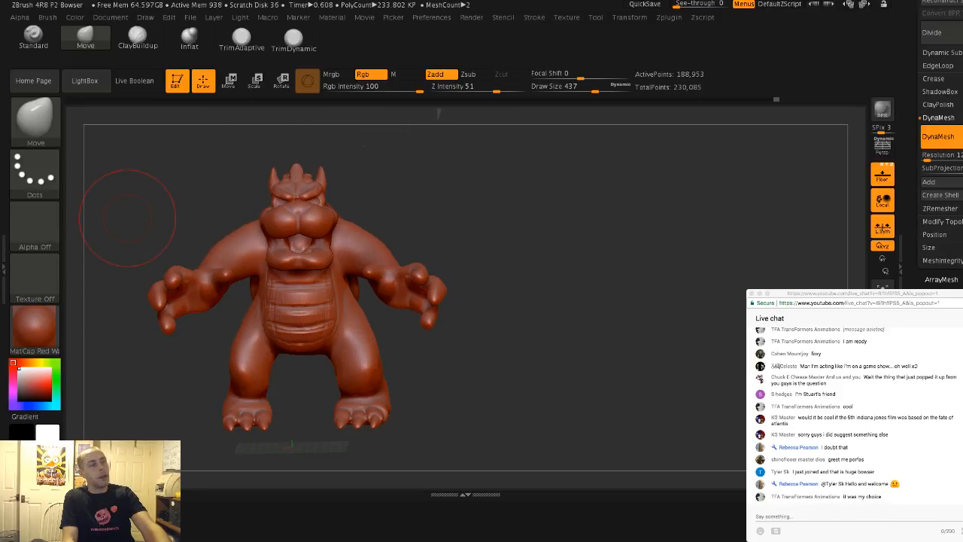
mouse_move(132, 211)
left_mouse_down()
mouse_move(561, 232)
mouse_move(820, 209)
left_mouse_up()
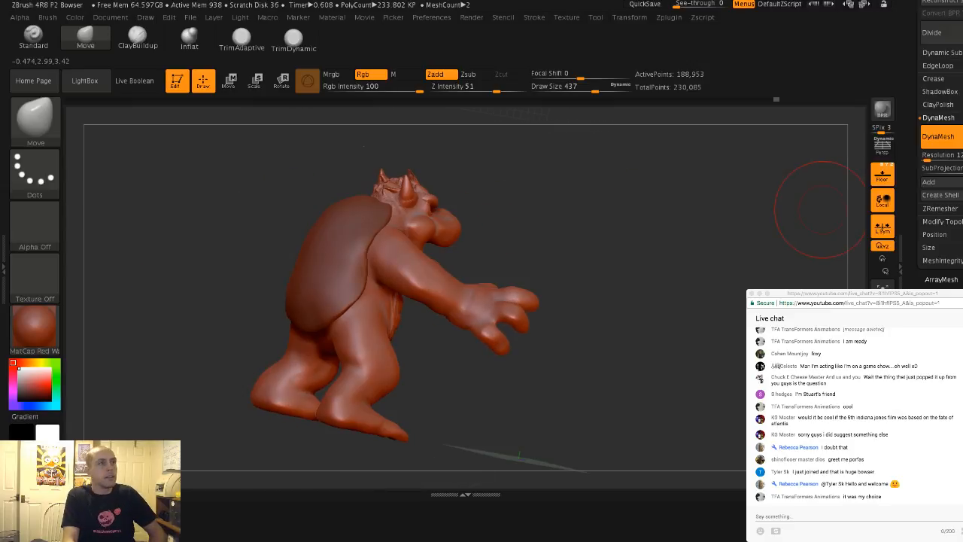
left_click_drag(608, 311, 356, 143)
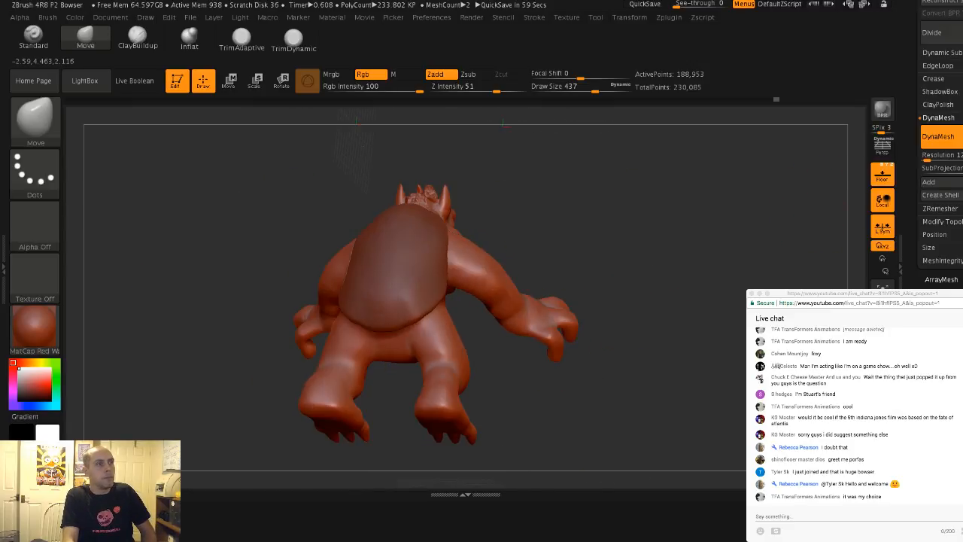
Try to mask a spot on the rear below the shell, invert the mask and pull out a tail at draw size 422
key("s")
left_click_drag(368, 348, 392, 346)
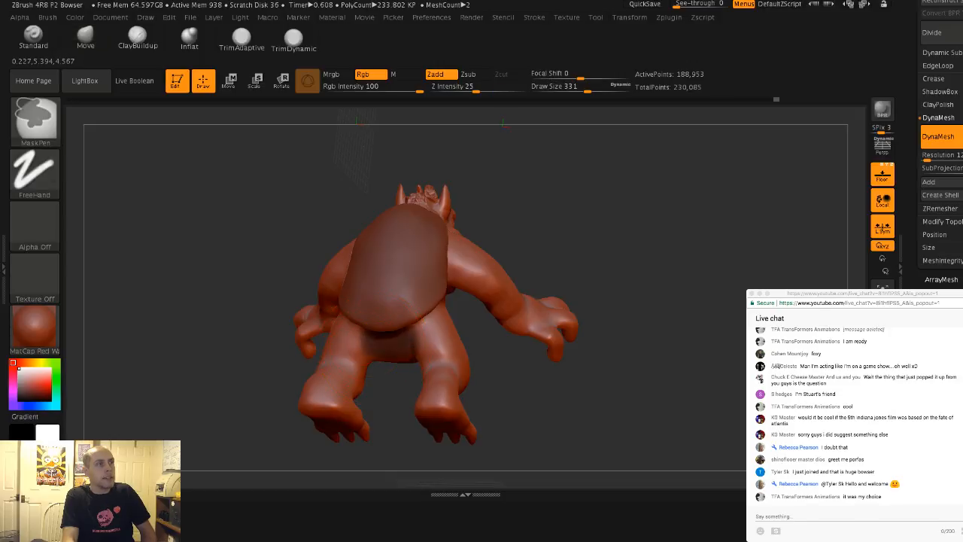
left_click_drag(380, 391, 418, 386)
left_click_drag(425, 150, 223, 286)
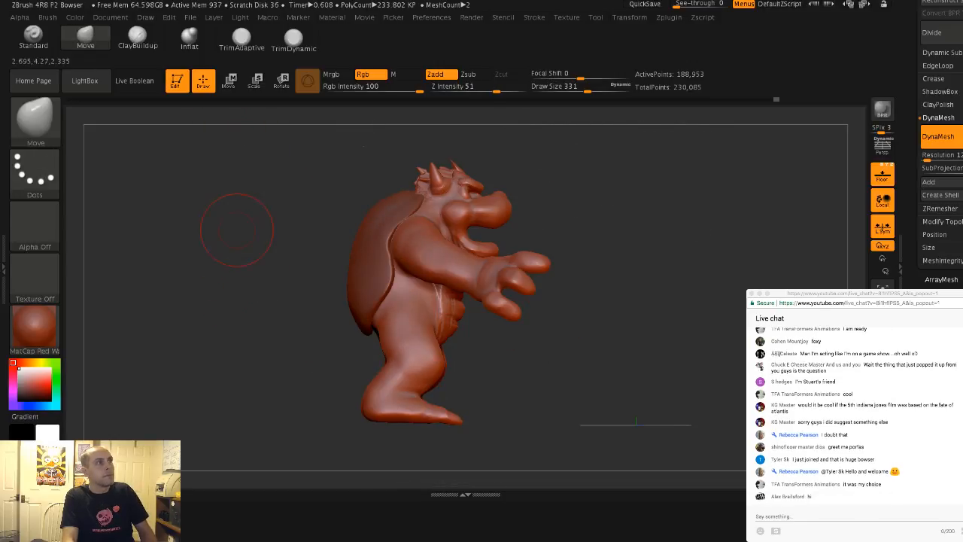
left_click_drag(237, 226, 151, 112)
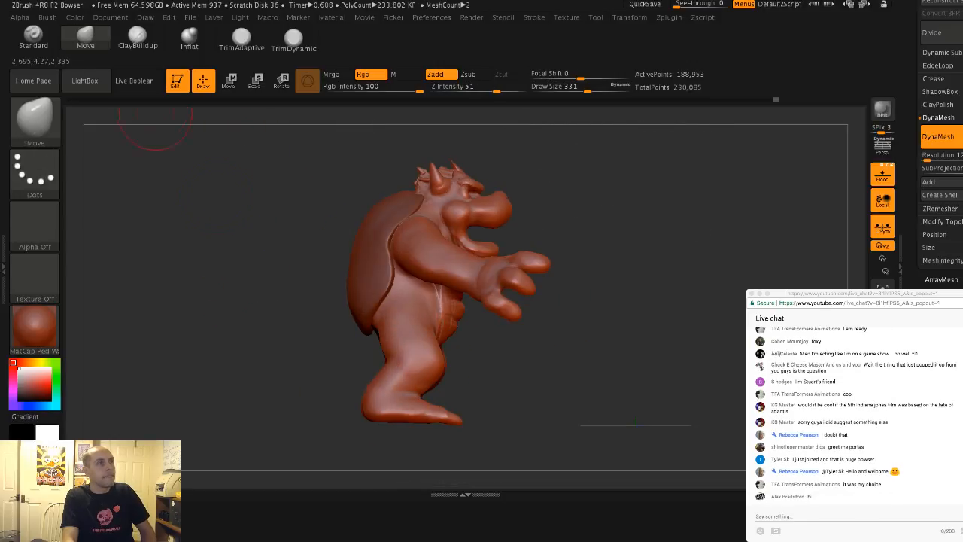
key("s")
mouse_move(357, 345)
left_mouse_down()
mouse_move(256, 342)
mouse_move(364, 341)
mouse_move(320, 330)
left_mouse_up()
left_click(351, 338, "ctrl")
mouse_move(264, 301)
left_mouse_down()
mouse_move(360, 374)
mouse_move(390, 384)
mouse_move(350, 388)
left_mouse_up()
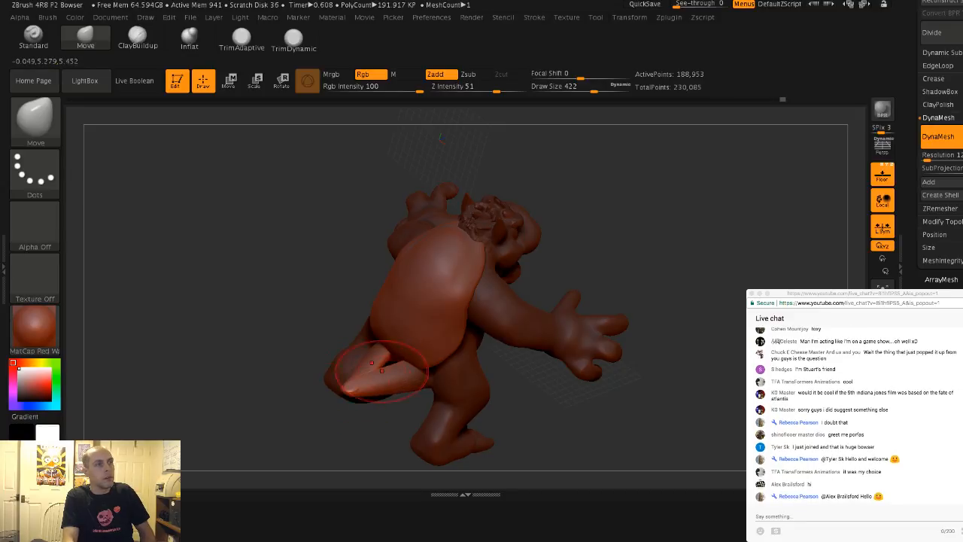
mouse_move(258, 318)
left_mouse_down()
mouse_move(245, 292)
mouse_move(255, 310)
mouse_move(341, 197)
left_mouse_up()
Mask a spot below the shell at draw size 274, invert the mask and pull it out into a long tail with the Move brush
key("s")
left_click(303, 227)
left_click_drag(303, 225, 310, 244, "ctrl")
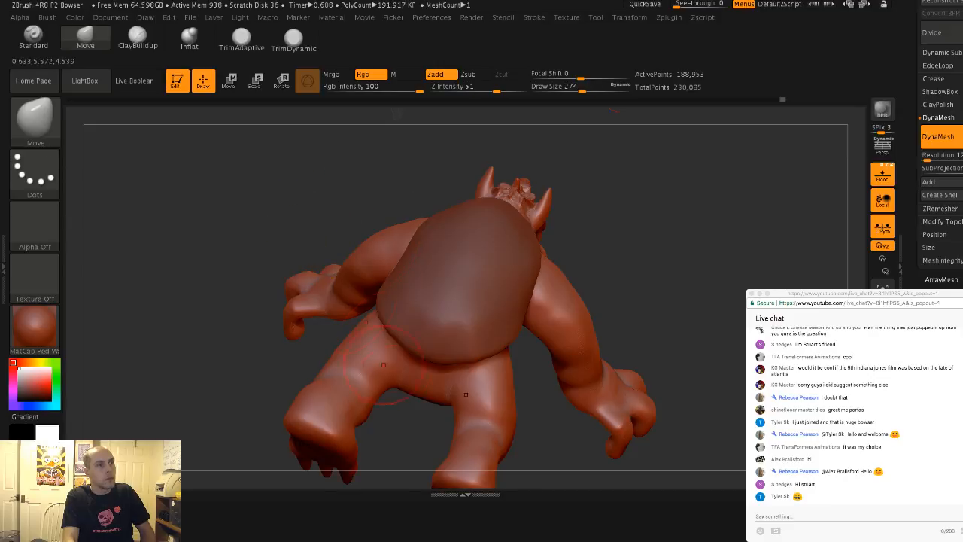
left_click_drag(432, 384, 422, 377, "ctrl")
left_click_drag(410, 422, 347, 350)
left_click(346, 349, "ctrl")
mouse_move(422, 372)
left_mouse_down()
mouse_move(313, 343)
mouse_move(319, 352)
mouse_move(328, 334)
left_mouse_up()
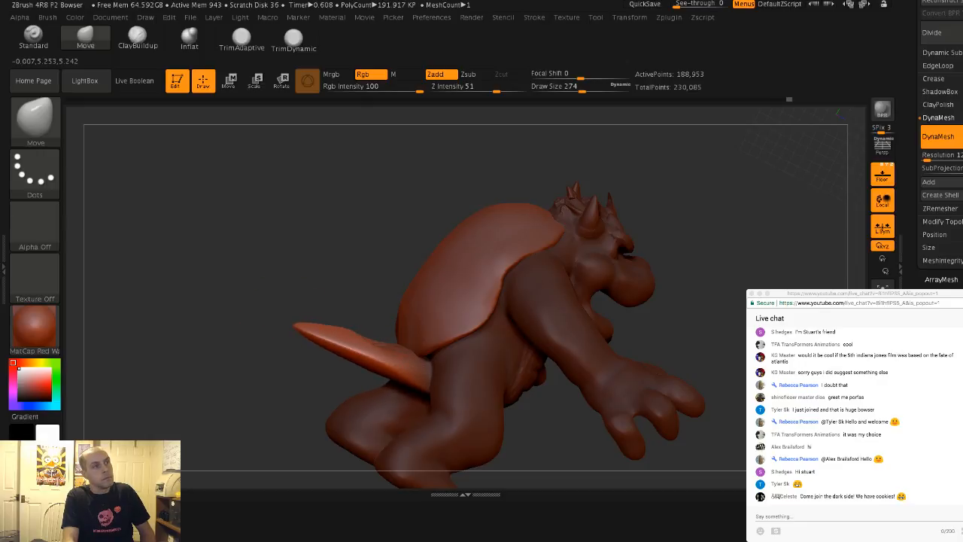
Bend the tail into an upward curve with the Move brush at draw size 476
key("bracketright")
mouse_move(316, 293)
left_mouse_down("shift")
mouse_move(282, 281)
mouse_move(292, 316)
left_mouse_up("shift")
key("bracketright")
mouse_move(385, 368)
left_mouse_down()
mouse_move(394, 380)
mouse_move(339, 361)
left_mouse_up()
key("s")
left_click_drag(364, 364, 371, 372)
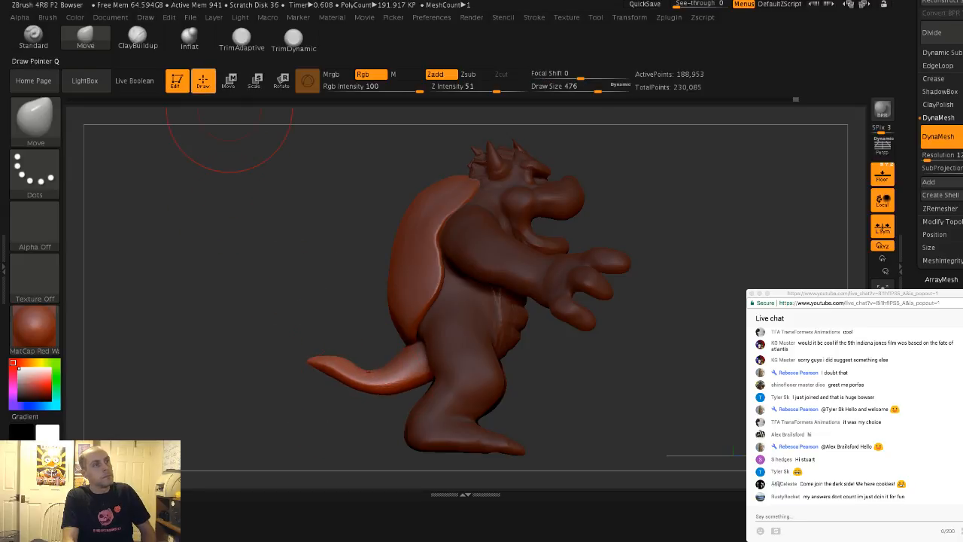
Thicken the tail with the Inflat brush at draw size 476, working from the side and rear
left_click(189, 38)
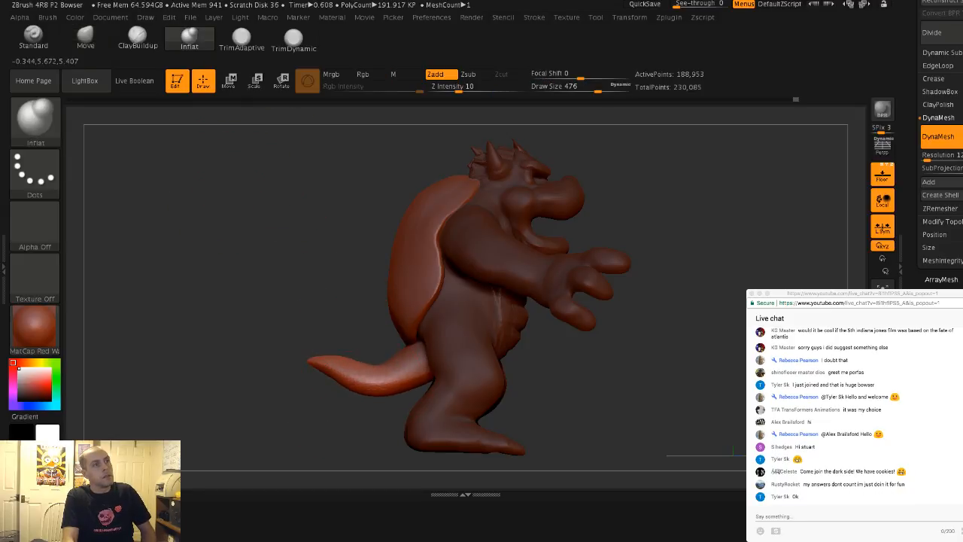
left_click_drag(382, 376, 361, 371, "alt")
mouse_move(280, 290)
left_mouse_down("alt")
mouse_move(285, 308)
mouse_move(406, 304)
mouse_move(361, 301)
left_mouse_up("alt")
left_click_drag(230, 299, 248, 376)
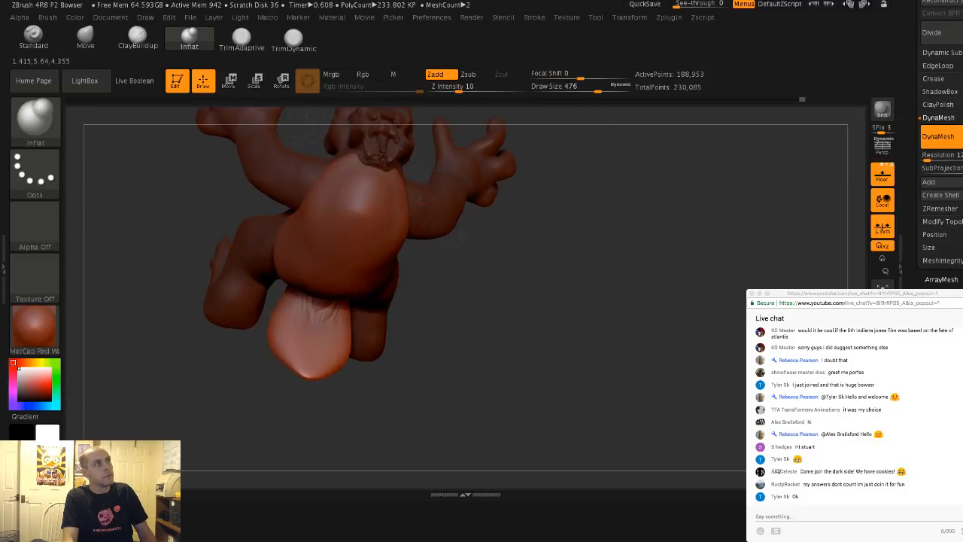
Narrow the tail with the Move brush, clear the mask with a DynaMesh update, and smooth the tail's upper surface
left_click_drag(188, 151, 161, 141)
left_click(85, 38)
mouse_move(273, 331)
left_mouse_down()
mouse_move(290, 333)
mouse_move(292, 322)
left_mouse_up()
mouse_move(250, 359)
left_mouse_down("ctrl")
mouse_move(277, 372)
mouse_move(249, 362)
left_mouse_up("ctrl")
left_click_drag(306, 320, 325, 325, "shift")
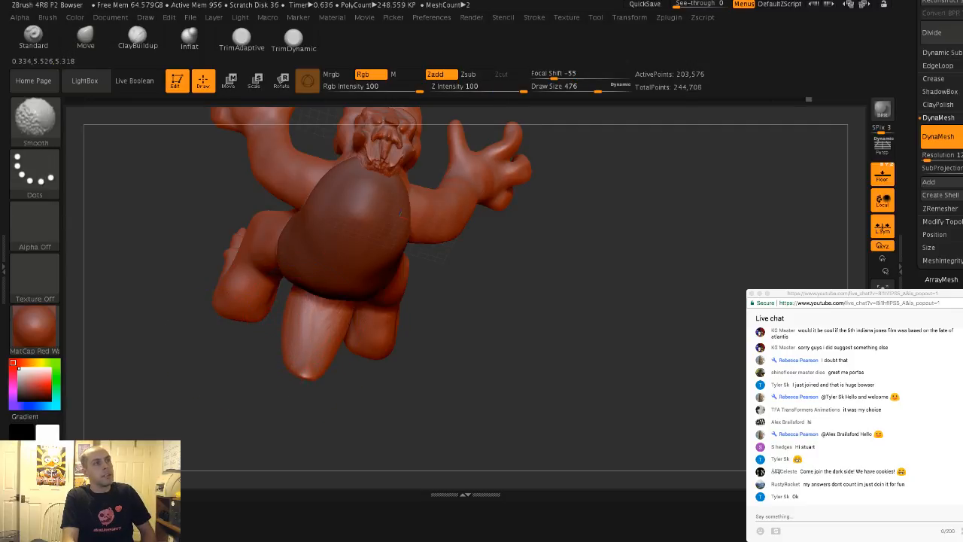
Build up the underside of the tail with the ClayBuildup brush at draw size 293 and smooth the strokes
left_click_drag(527, 316, 438, 321)
mouse_move(612, 358)
left_mouse_down()
mouse_move(482, 301)
mouse_move(194, 210)
left_mouse_up()
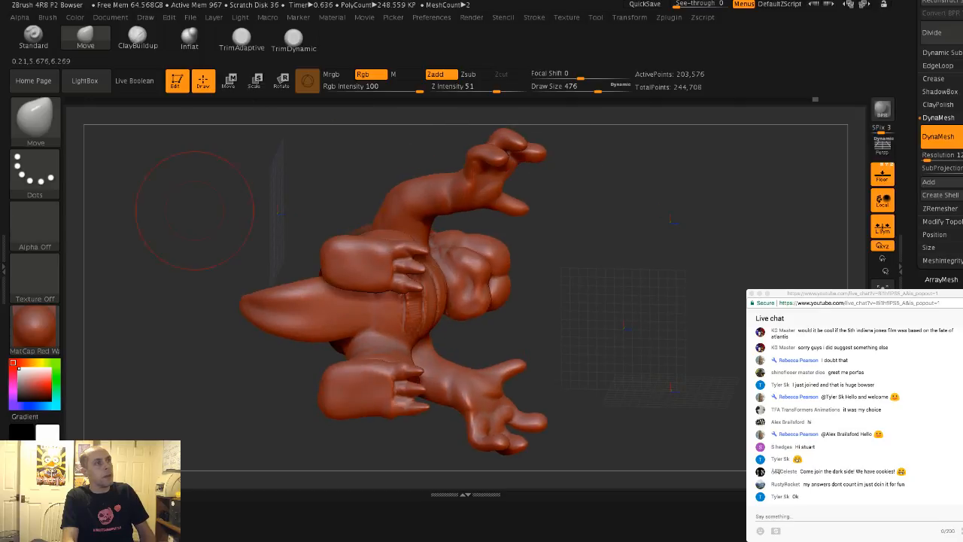
left_click(137, 36)
key("s")
mouse_move(296, 314)
left_mouse_down()
mouse_move(282, 313)
mouse_move(328, 309)
mouse_move(290, 304)
mouse_move(306, 300)
left_mouse_up()
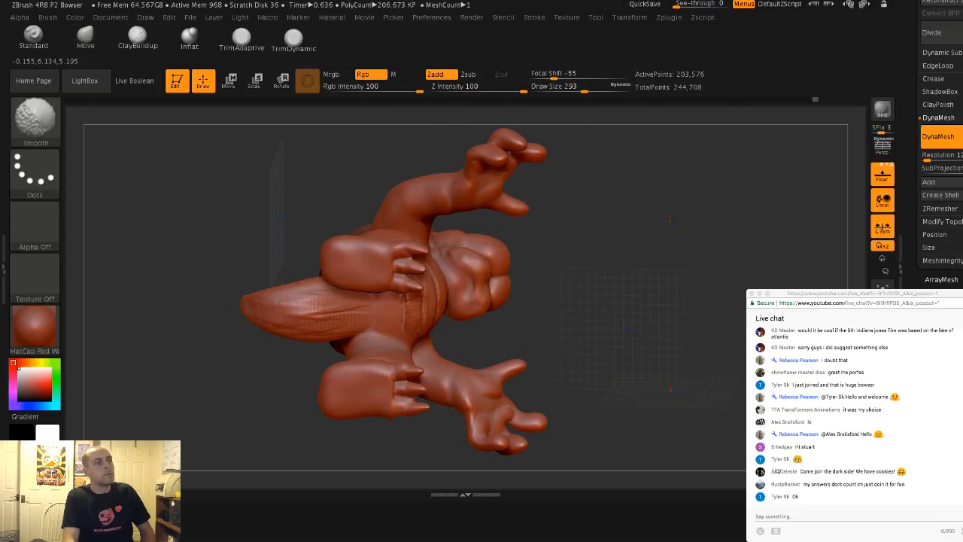
left_click_drag(218, 207, 254, 329)
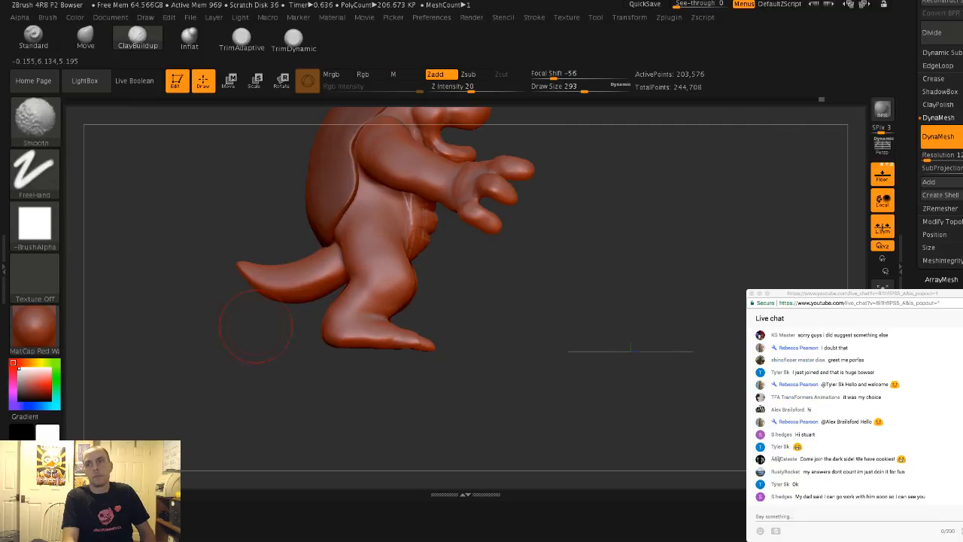
left_click_drag(267, 283, 301, 282, "shift")
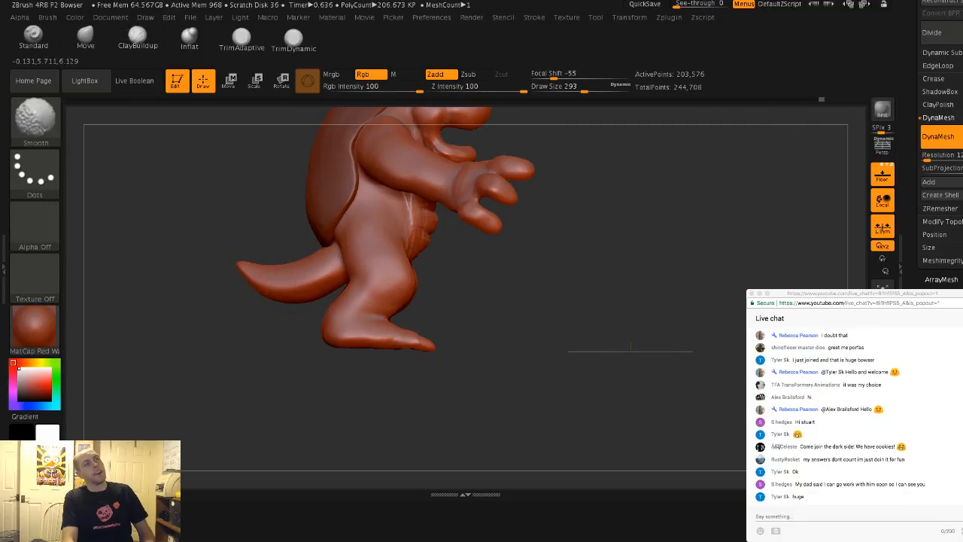
Pull the tip of the tail slightly outward and up with the Move brush at draw size 293
left_click_drag(233, 269, 202, 224)
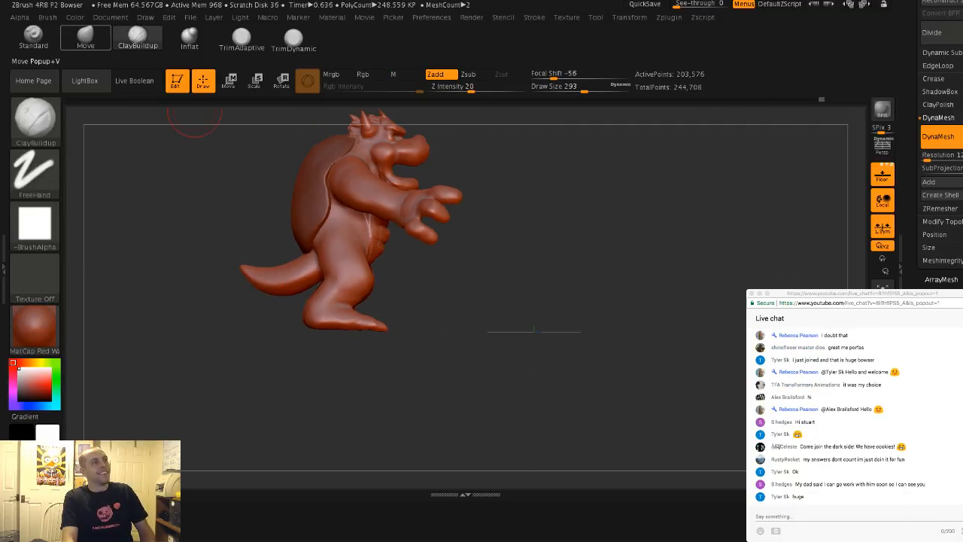
left_click(85, 36)
key("s")
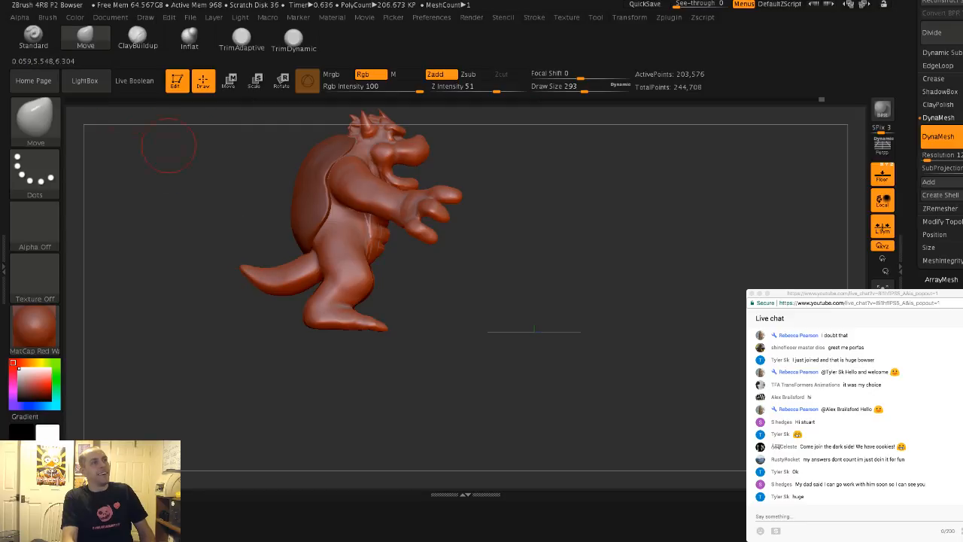
left_click_drag(244, 271, 234, 262)
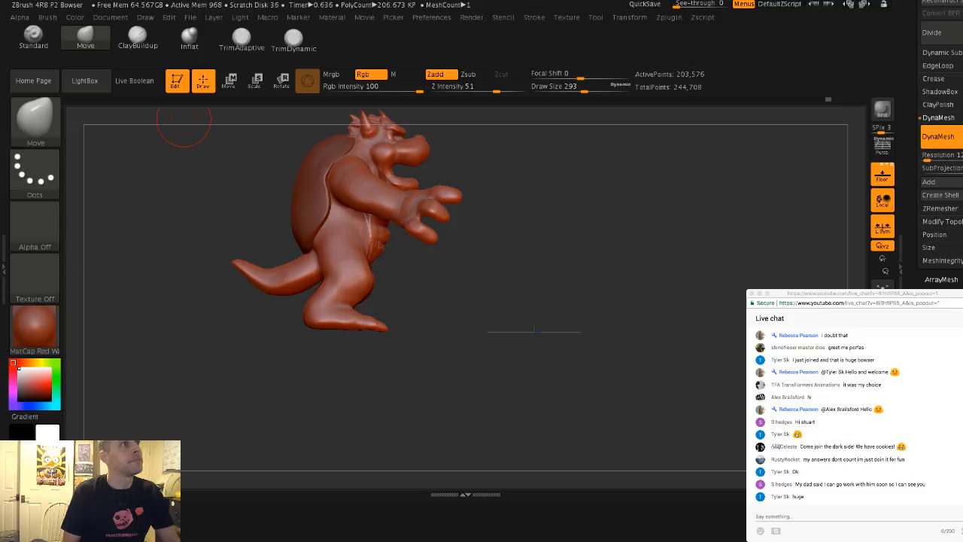
Save the project as Bowserv2
left_click(190, 17)
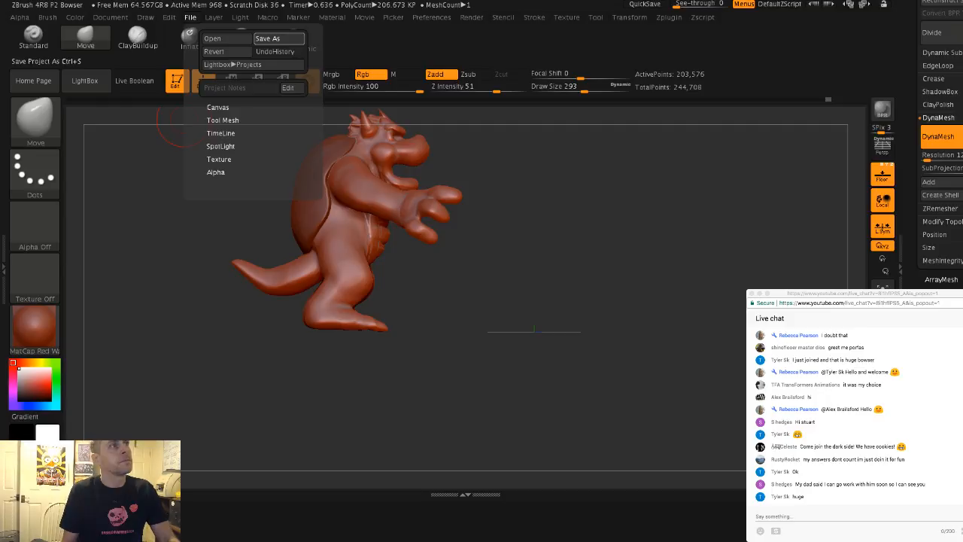
left_click(278, 38)
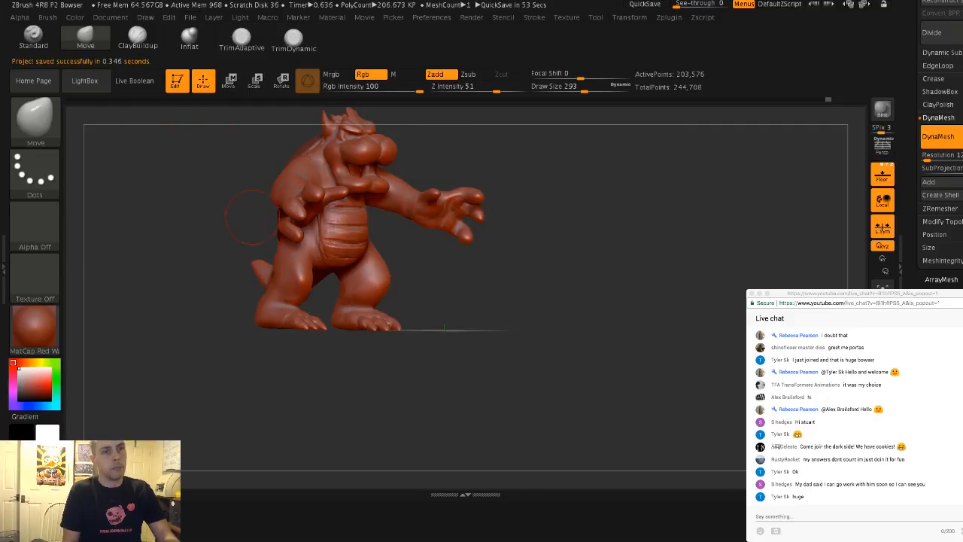
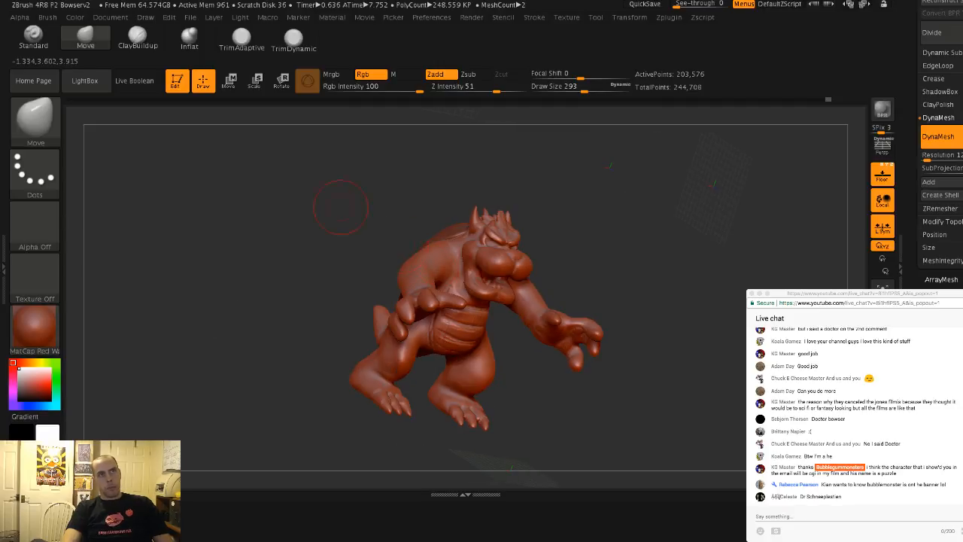
Save the Bowserv2 project again after viewing the figure from the front
left_click_drag(338, 208, 295, 245)
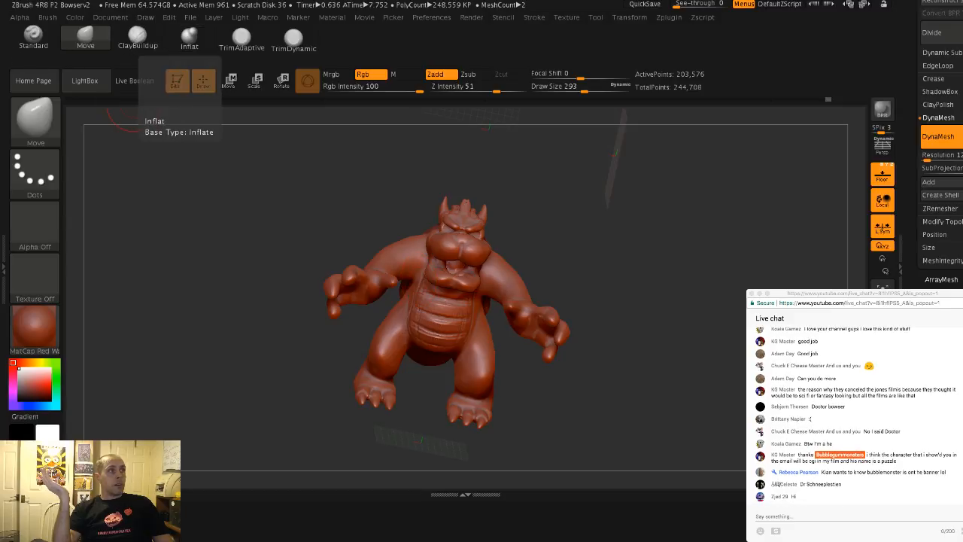
left_click(191, 17)
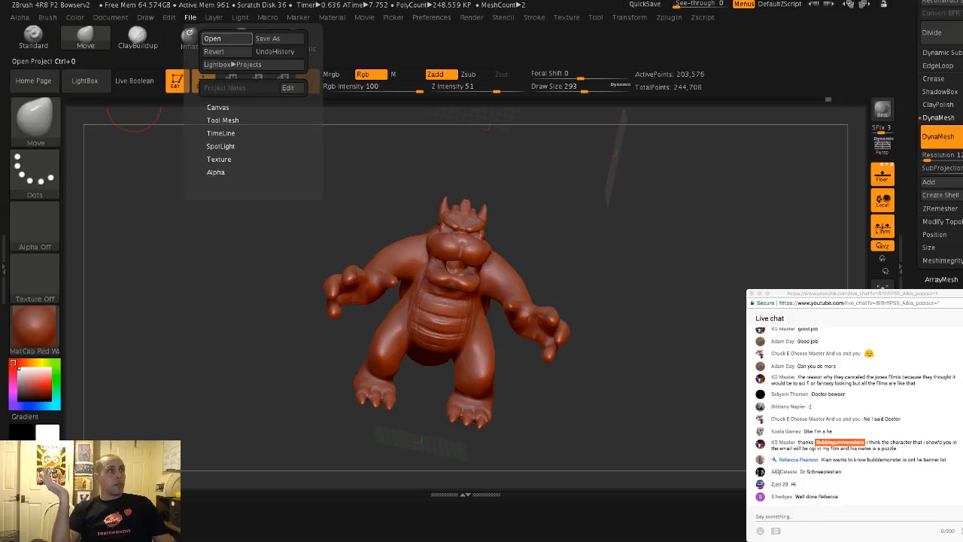
left_click(214, 16)
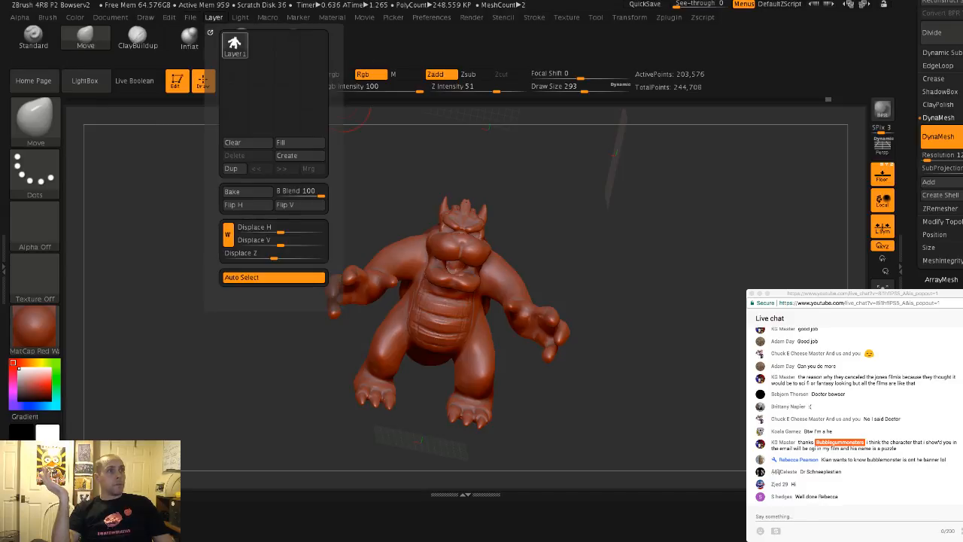
left_click(190, 16)
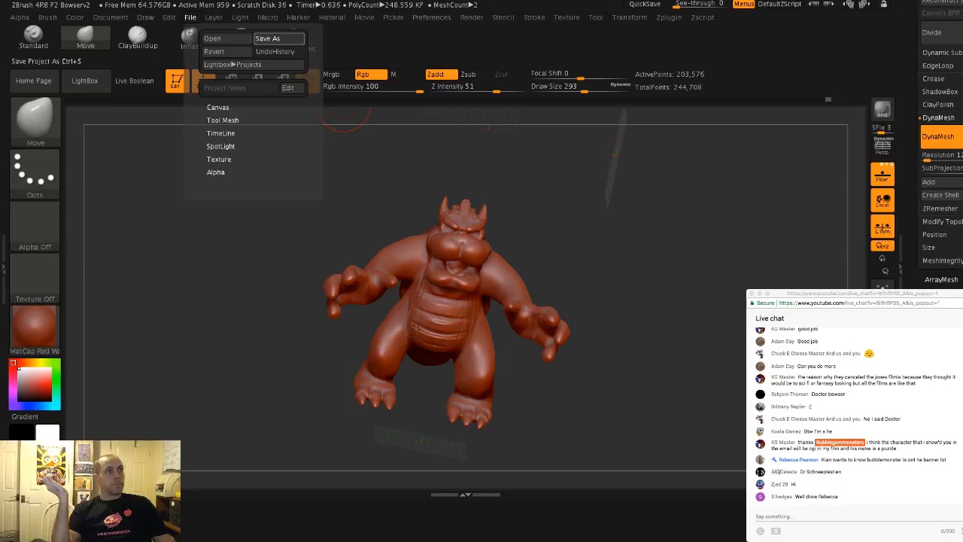
left_click(267, 38)
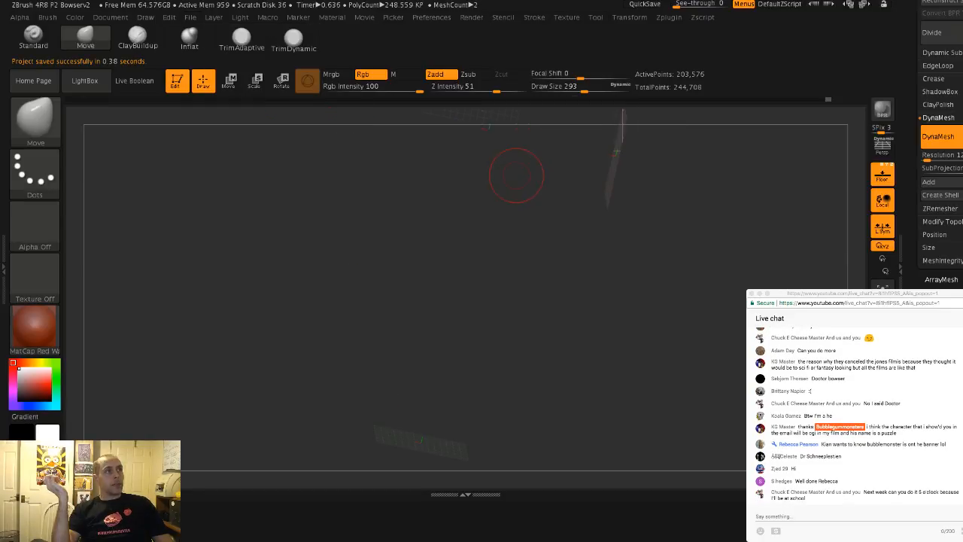
left_click_drag(516, 176, 442, 150)
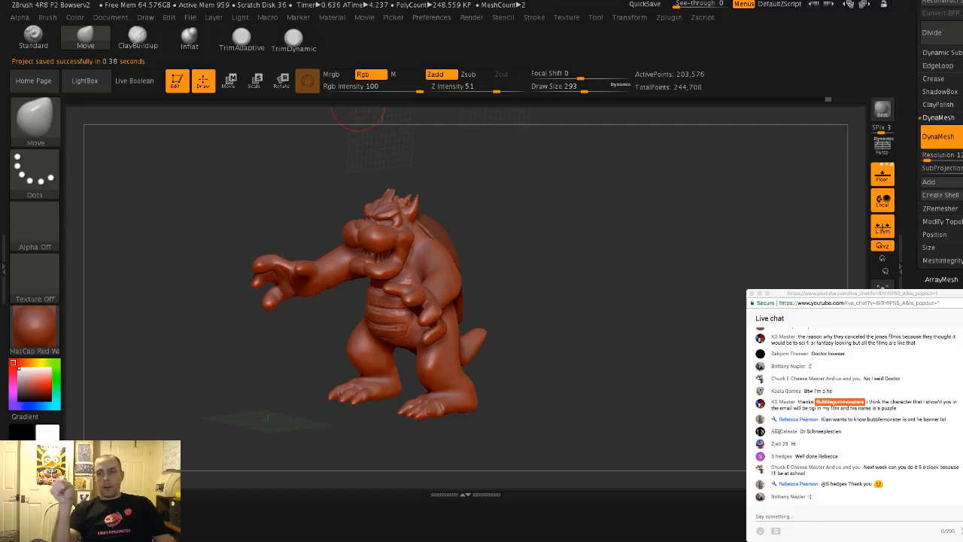
Open the Batmanv5 project and show the whole caped figure from the front
left_click(190, 17)
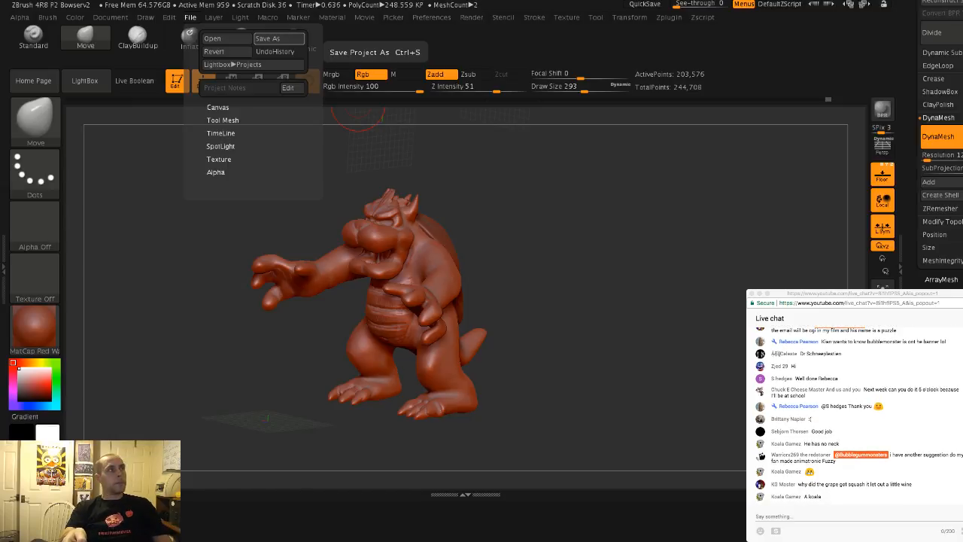
left_click(191, 17)
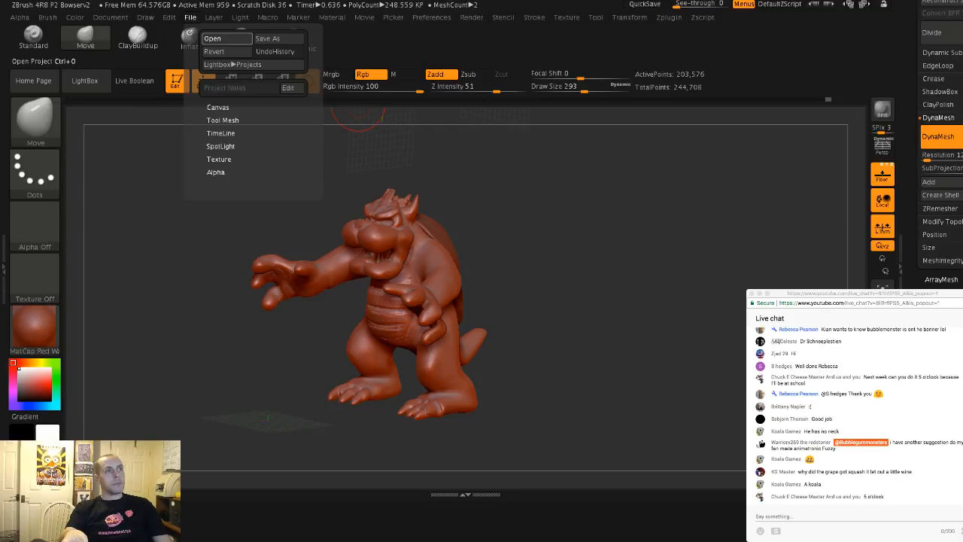
left_click(212, 39)
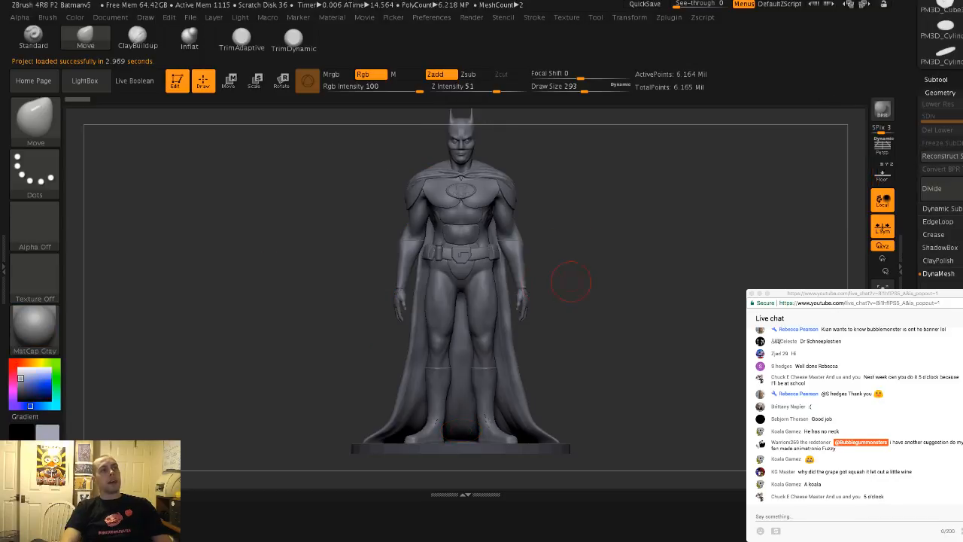
mouse_move(571, 282)
left_mouse_down()
mouse_move(598, 253)
mouse_move(599, 286)
mouse_move(605, 251)
mouse_move(602, 282)
mouse_move(638, 279)
mouse_move(600, 279)
mouse_move(600, 256)
mouse_move(566, 266)
mouse_move(626, 265)
mouse_move(625, 293)
left_mouse_up()
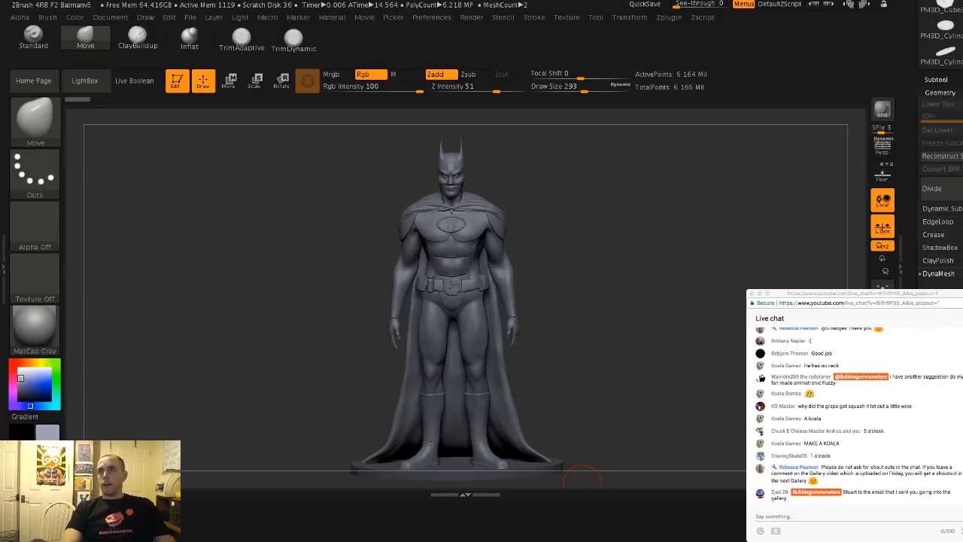
left_click(837, 516)
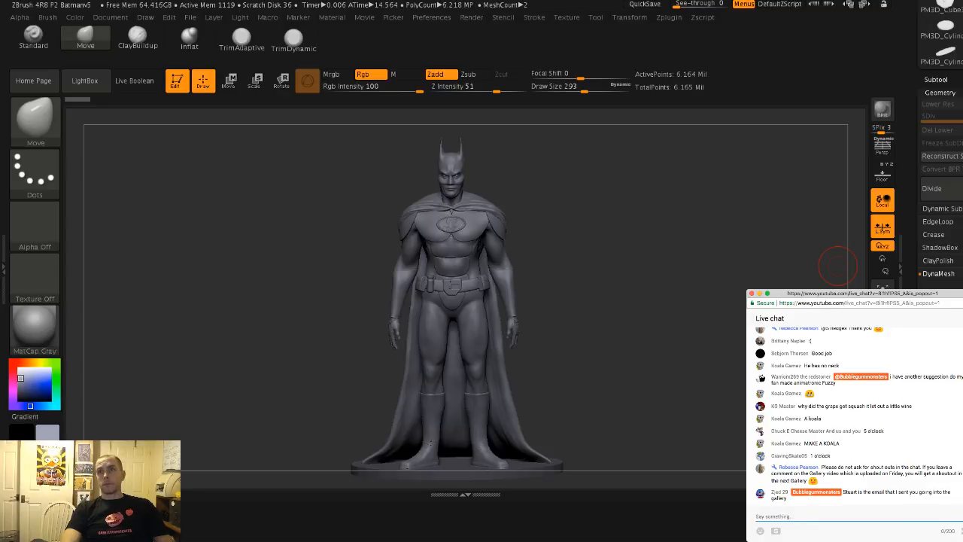
left_click(837, 265)
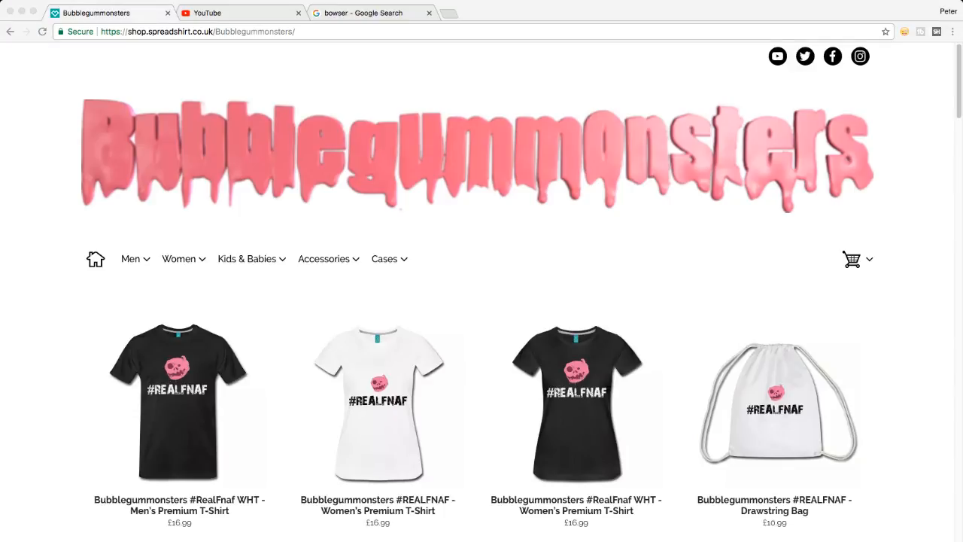
Browse the T-shirts, hoodies, bags and other merchandise on the Bubblegummonsters Spreadshirt shop page in the browser
scroll(482, 293, "down", 7)
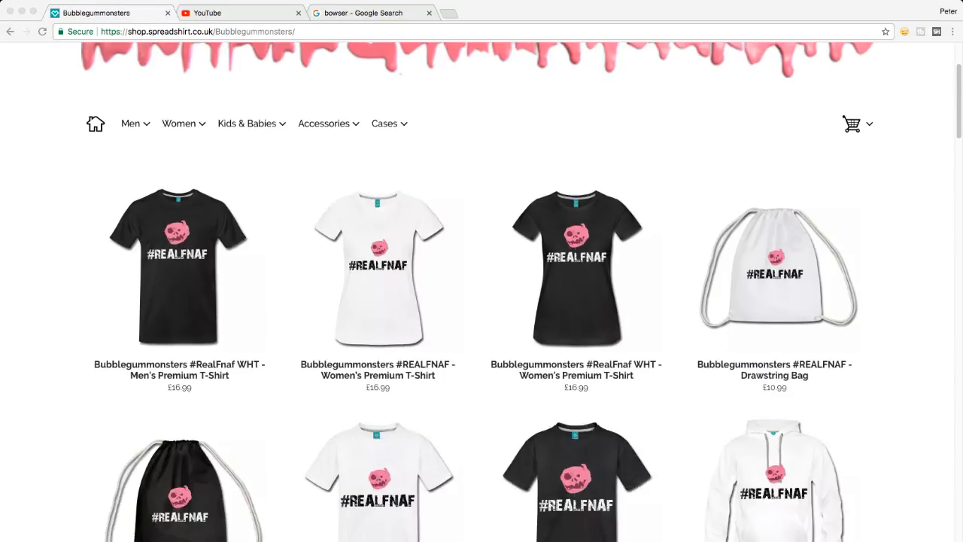
scroll(482, 293, "down", 9)
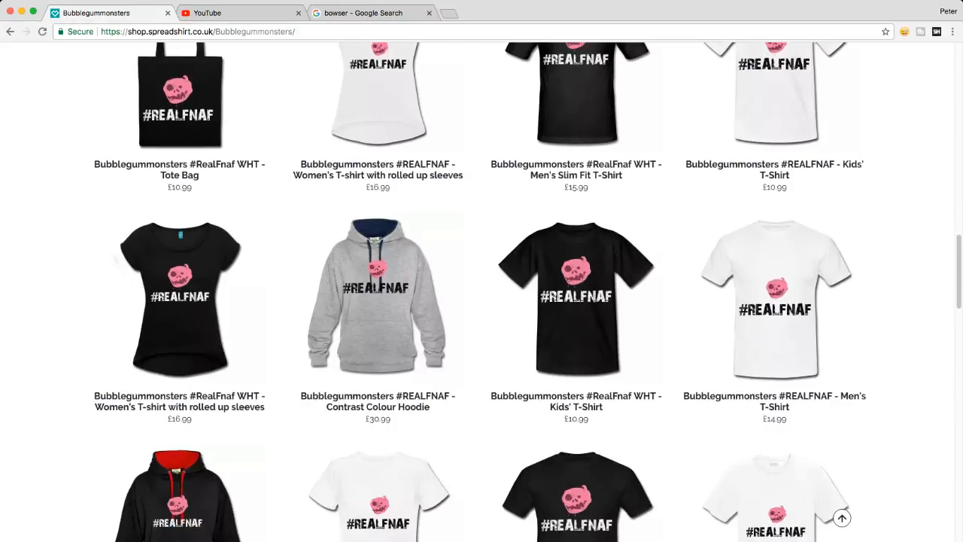
scroll(378, 293, "down", 1)
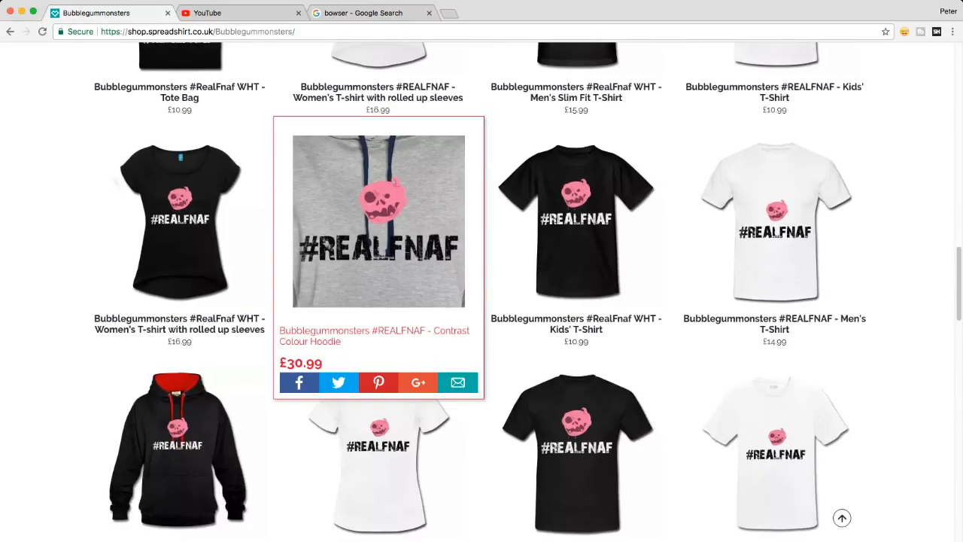
scroll(378, 293, "down", 4)
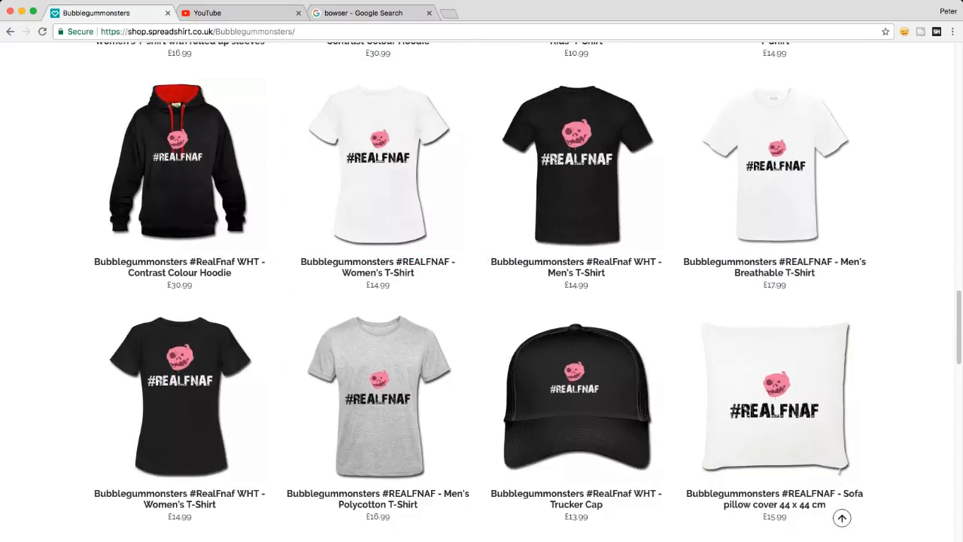